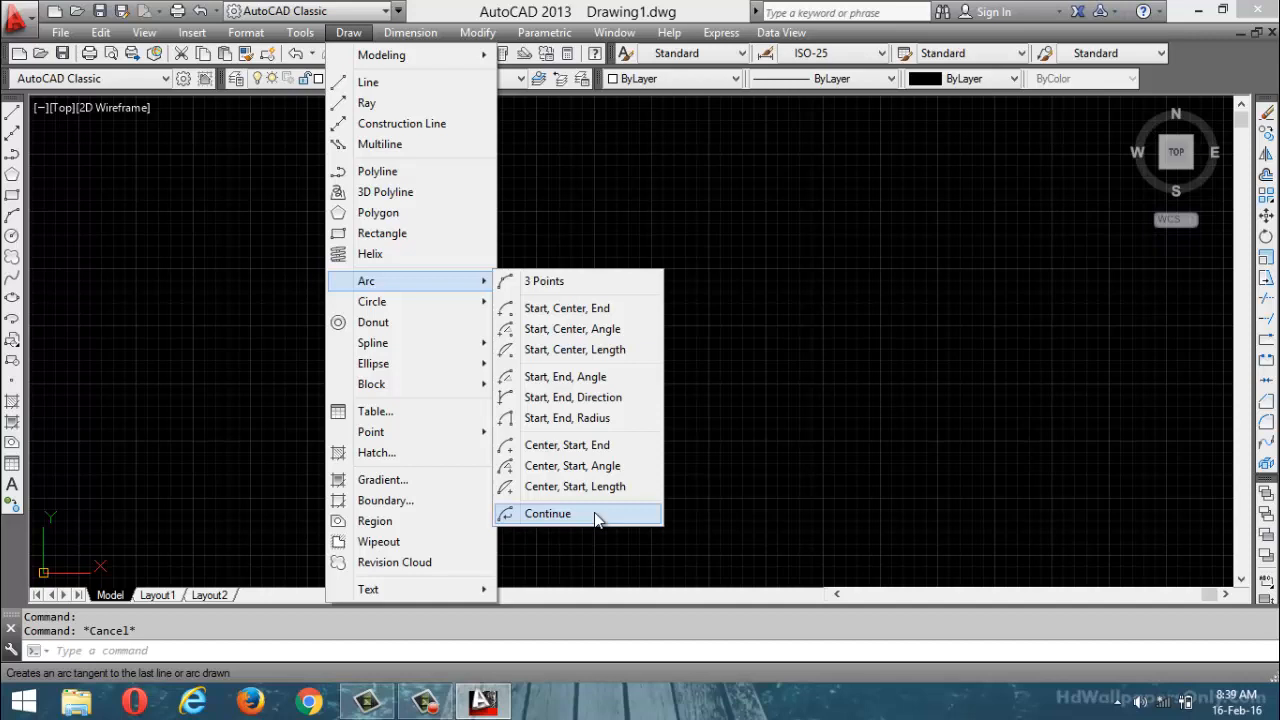
# Draw a single slanted line in the lower-left area of the drawing, rising toward the upper right
pyautogui.press('Escape')
pyautogui.press('Escape')
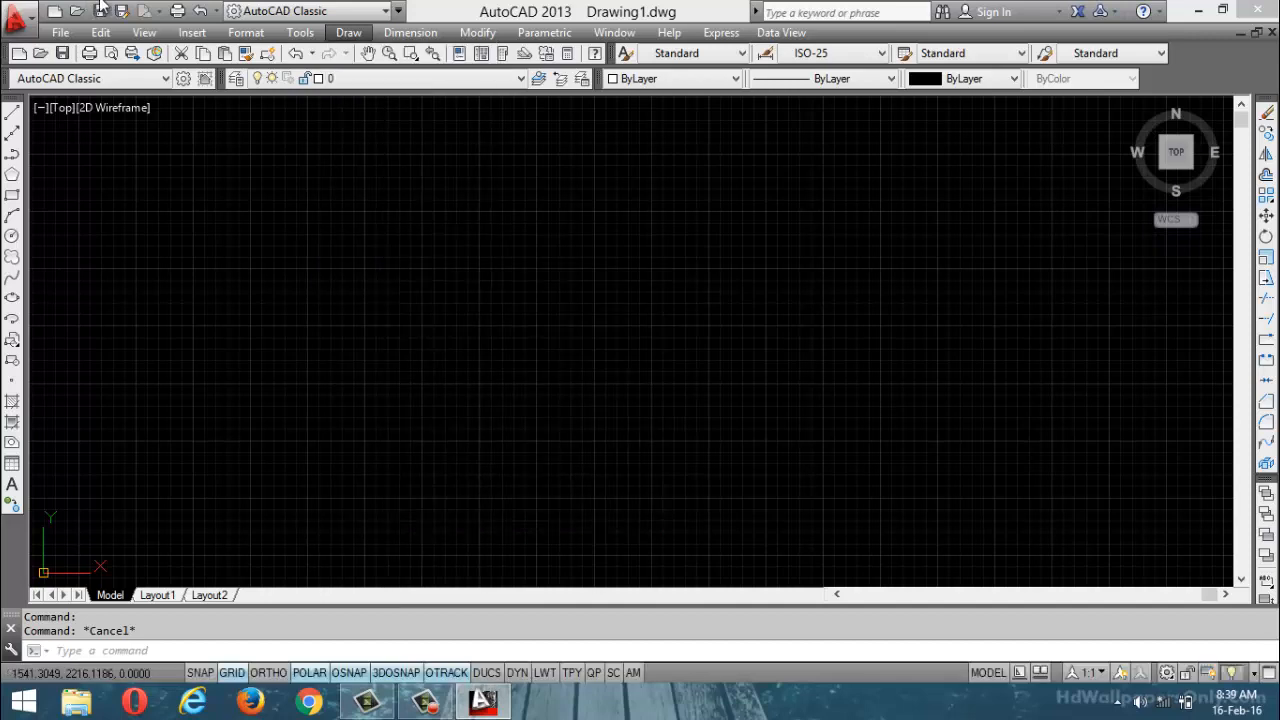
pyautogui.click(12, 113)
pyautogui.click(170, 492)
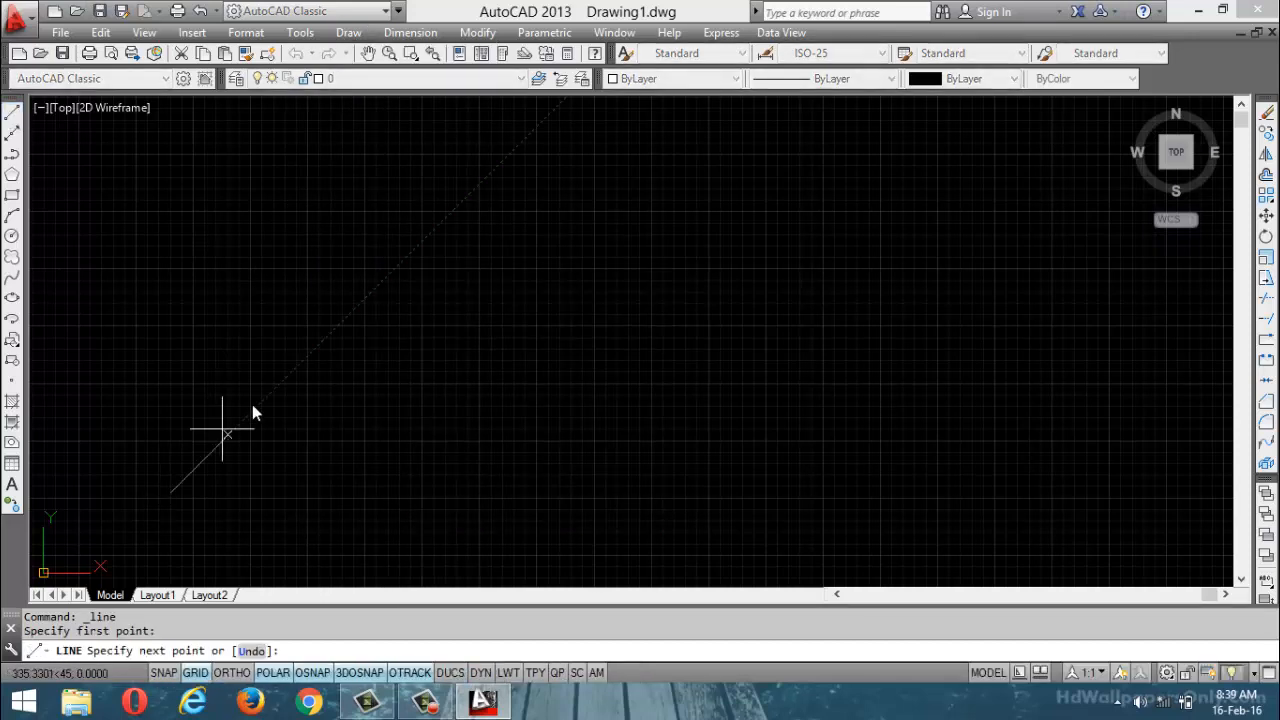
pyautogui.click(318, 392)
pyautogui.press('Escape')
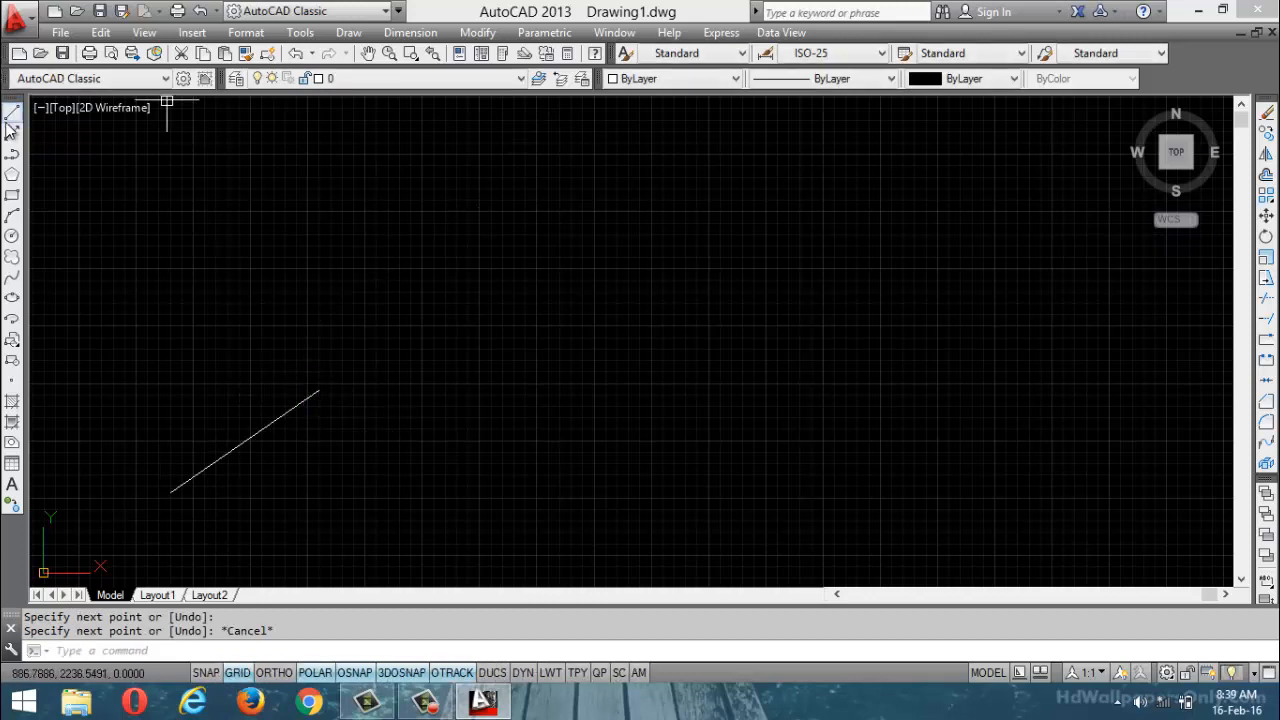
# Draw a short line sloping down to the right, above the first line
pyautogui.click(414, 129)
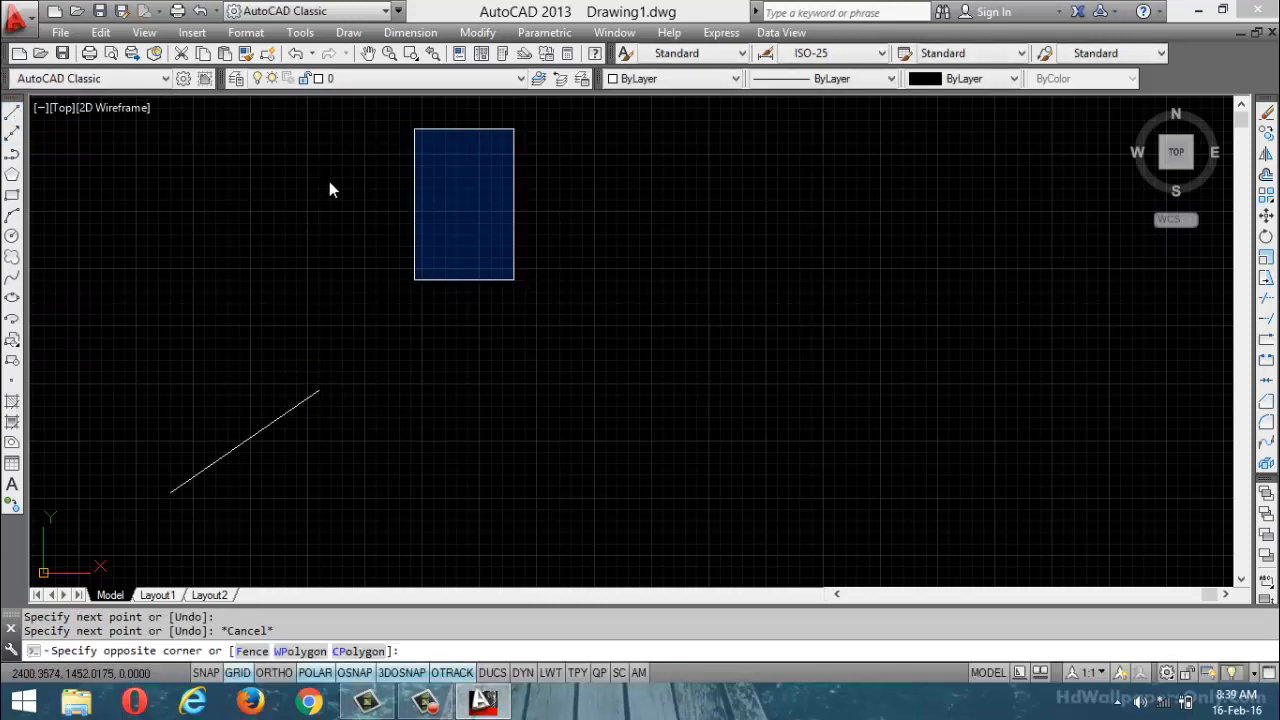
pyautogui.press('Escape')
pyautogui.click(12, 113)
pyautogui.click(296, 156)
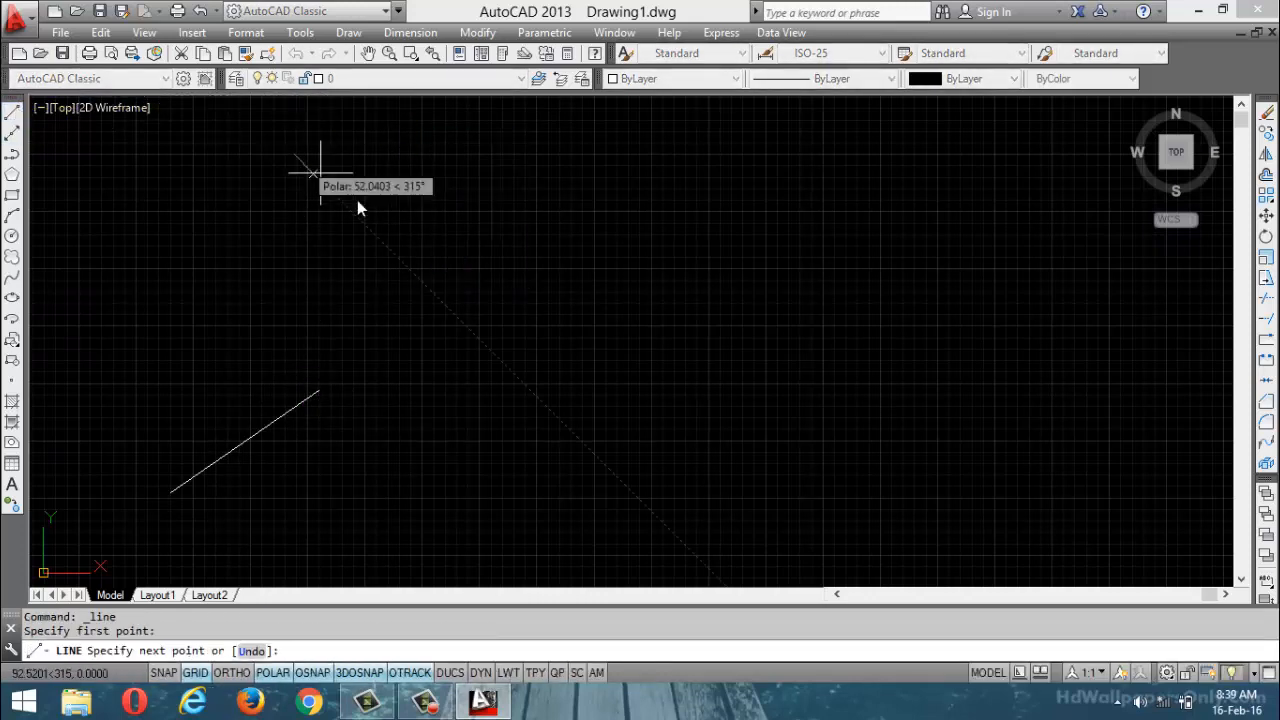
pyautogui.click(364, 205)
pyautogui.press('Escape')
# Draw a third separate line to the right of the short line, rising toward the upper right
pyautogui.click(12, 113)
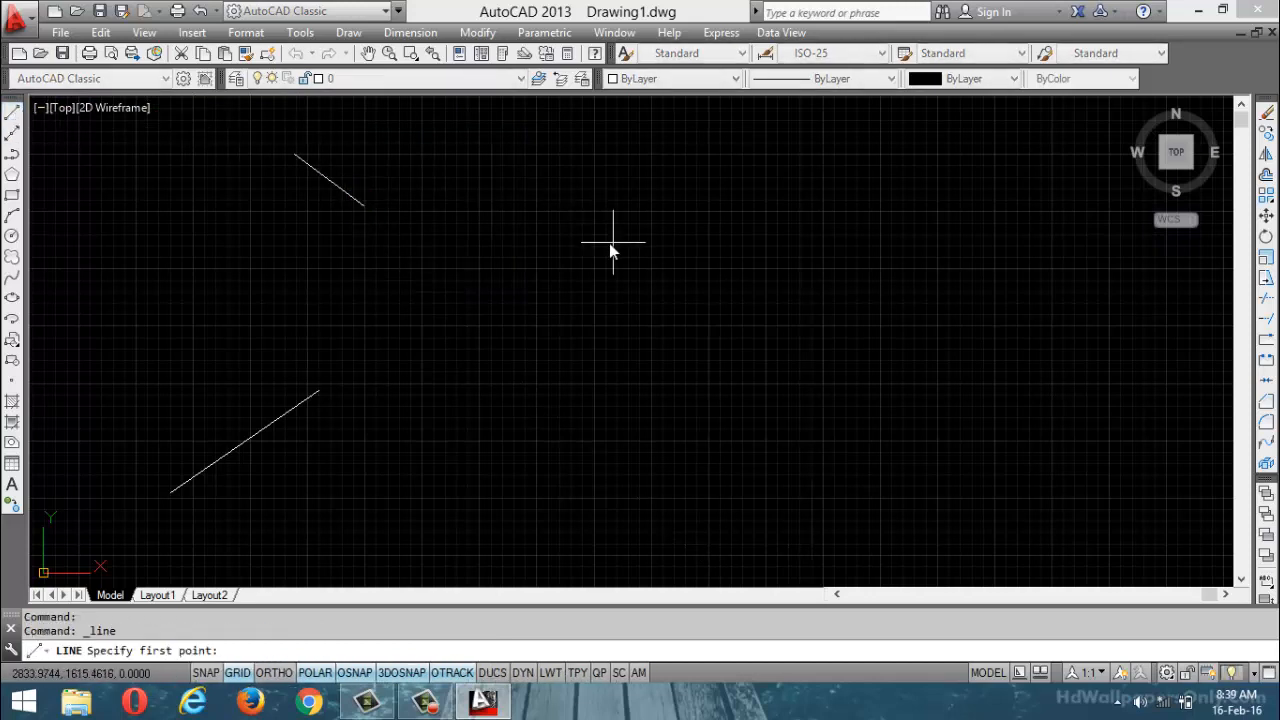
pyautogui.click(609, 242)
pyautogui.click(742, 169)
pyautogui.press('Escape')
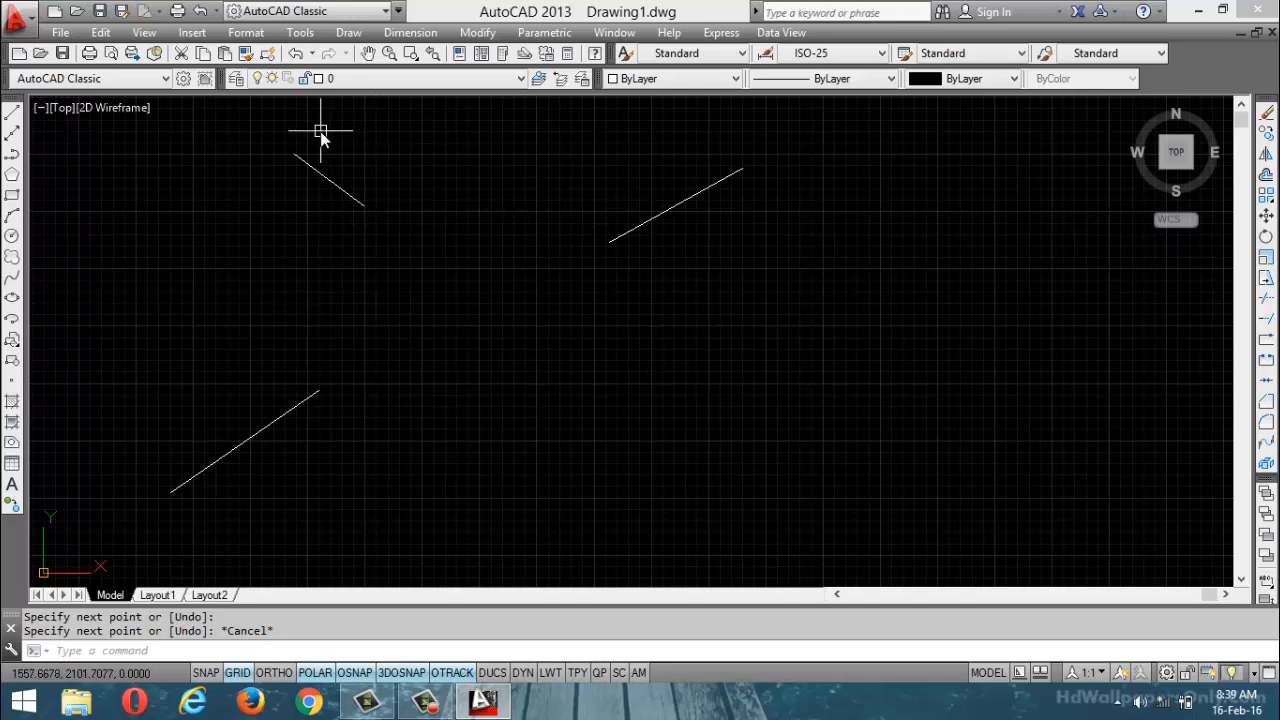
# Draw a 3-point arc through the inner endpoints of the three lines, starting at the right-hand line and ending at the lower-left line
pyautogui.click(357, 36)
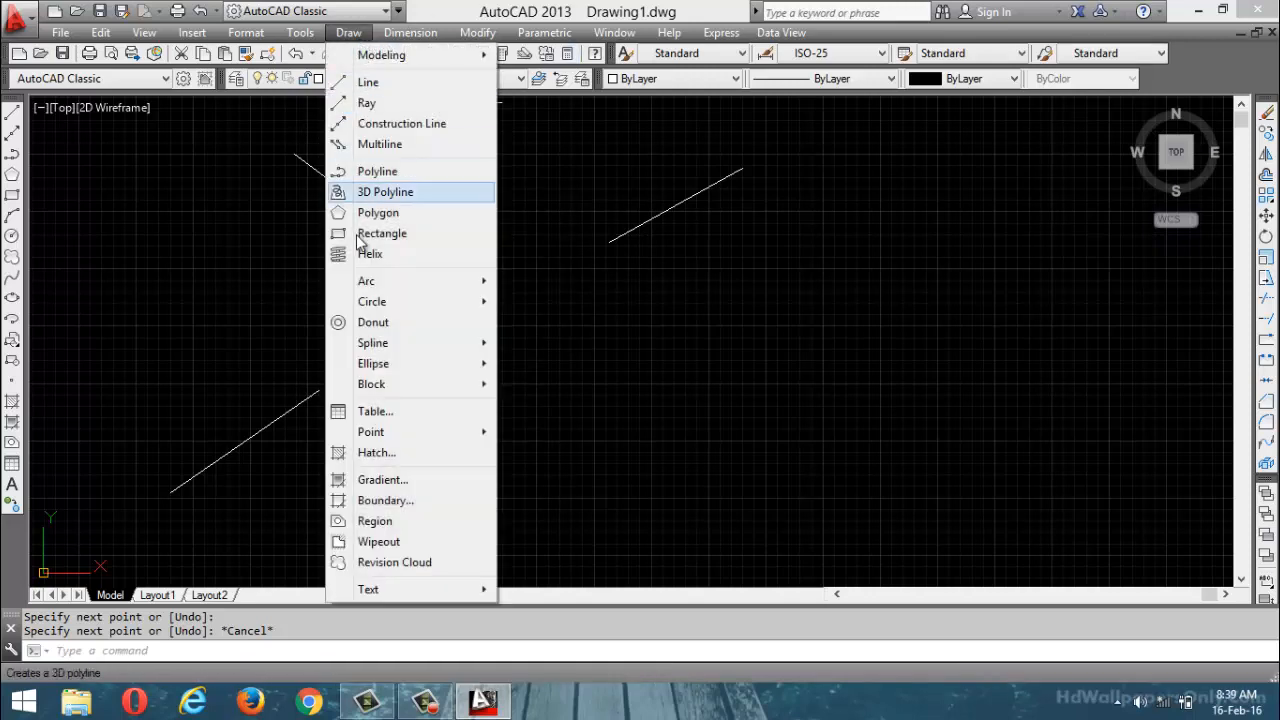
pyautogui.moveTo(383, 292)
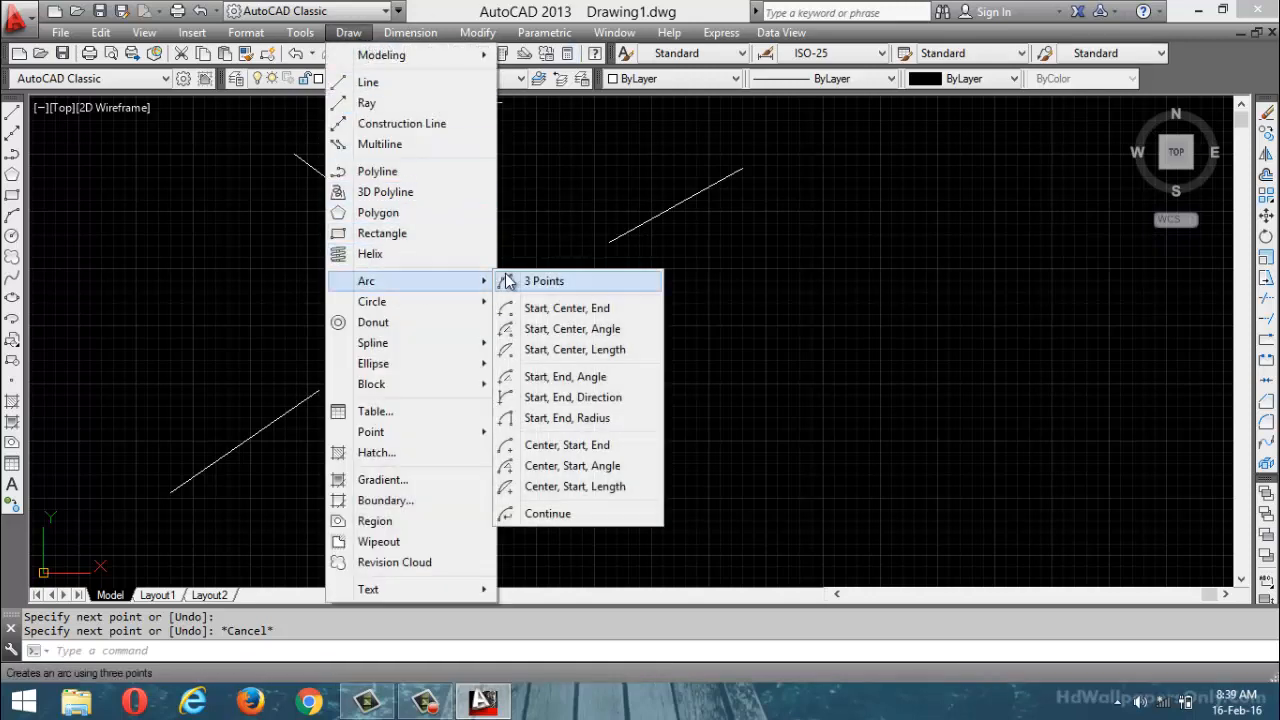
pyautogui.click(540, 281)
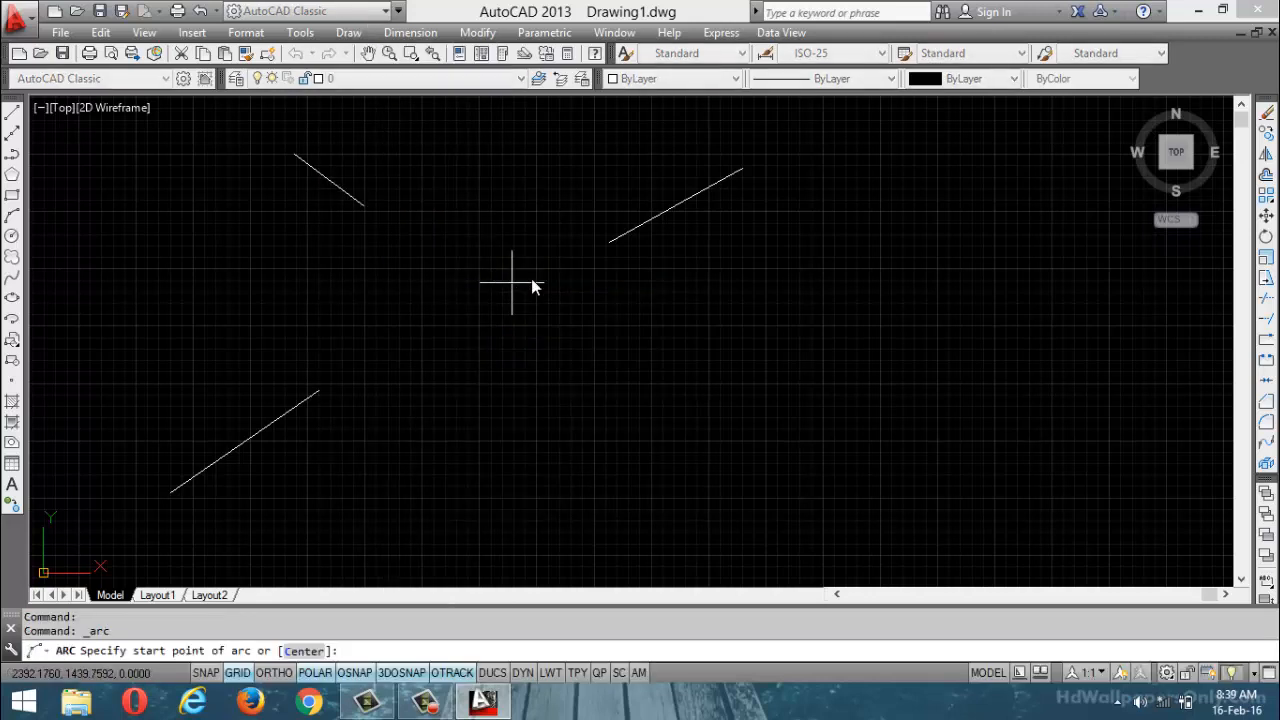
pyautogui.click(609, 243)
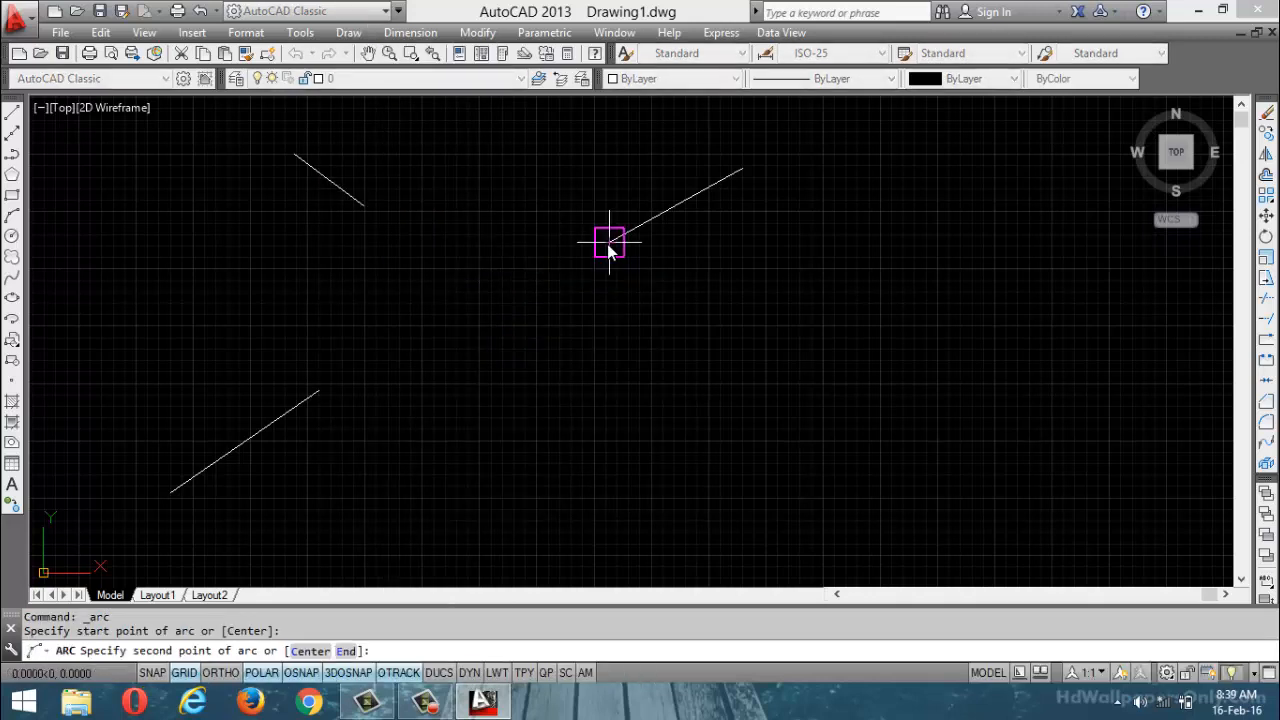
pyautogui.click(364, 205)
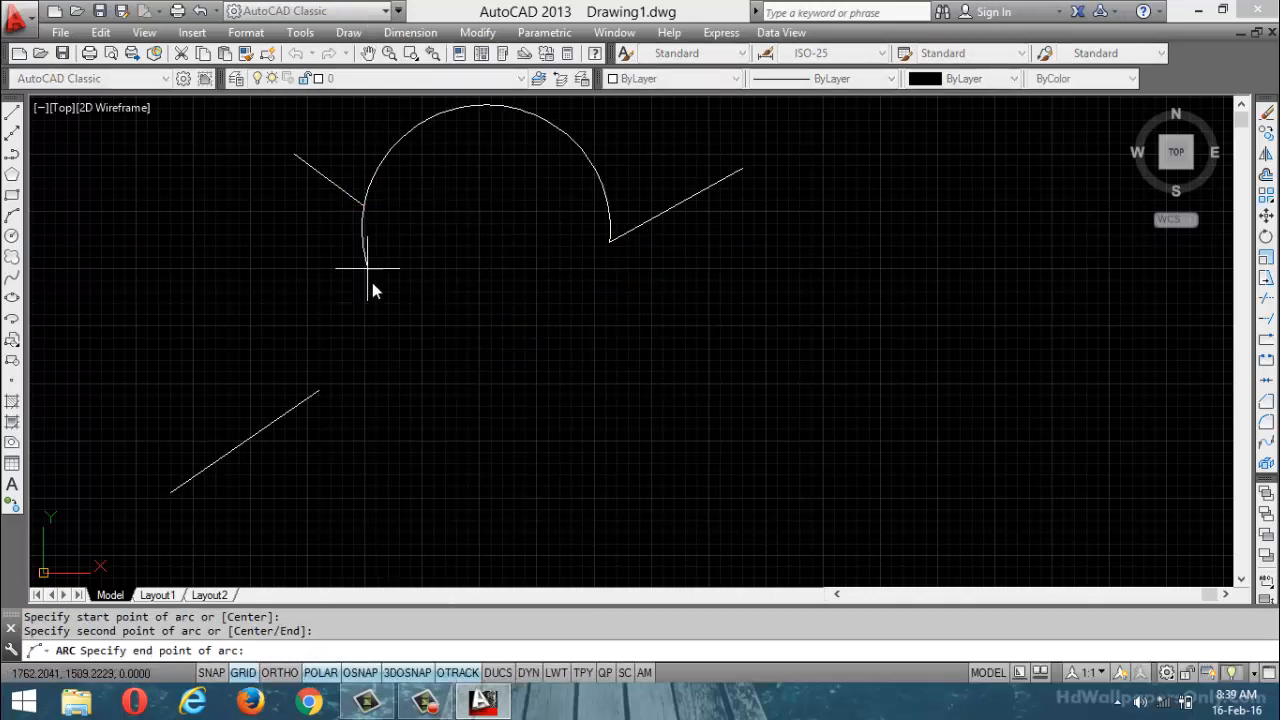
pyautogui.click(316, 397)
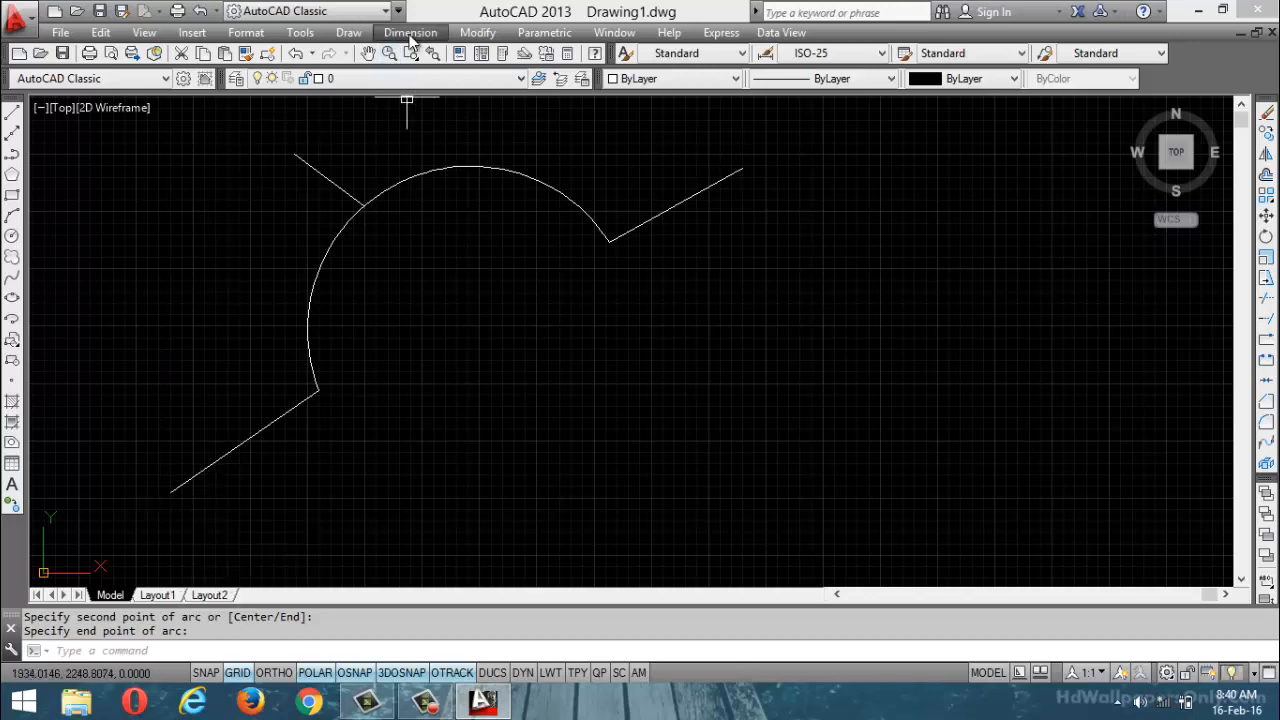
# Draw a 3-point arc through the outer endpoints of the three lines, starting at the right-hand line and ending at the lower-left line
pyautogui.click(348, 32)
pyautogui.moveTo(398, 282)
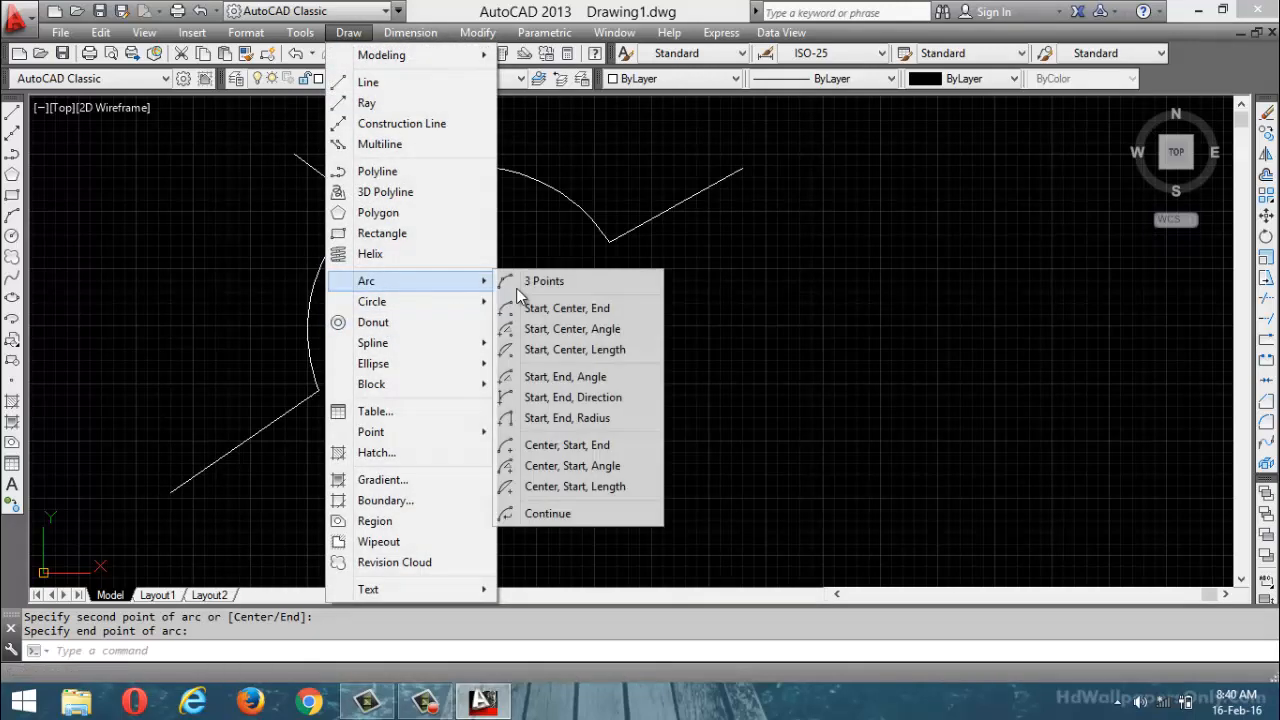
pyautogui.click(540, 281)
pyautogui.click(741, 171)
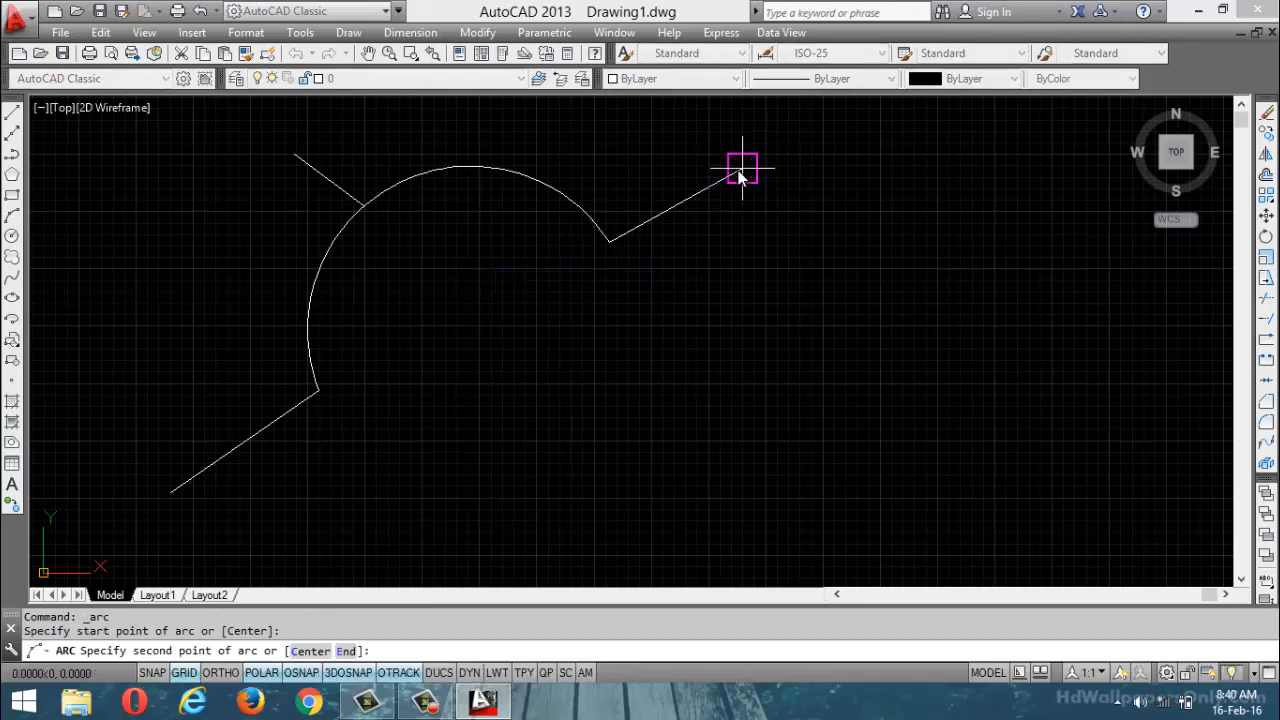
pyautogui.click(295, 155)
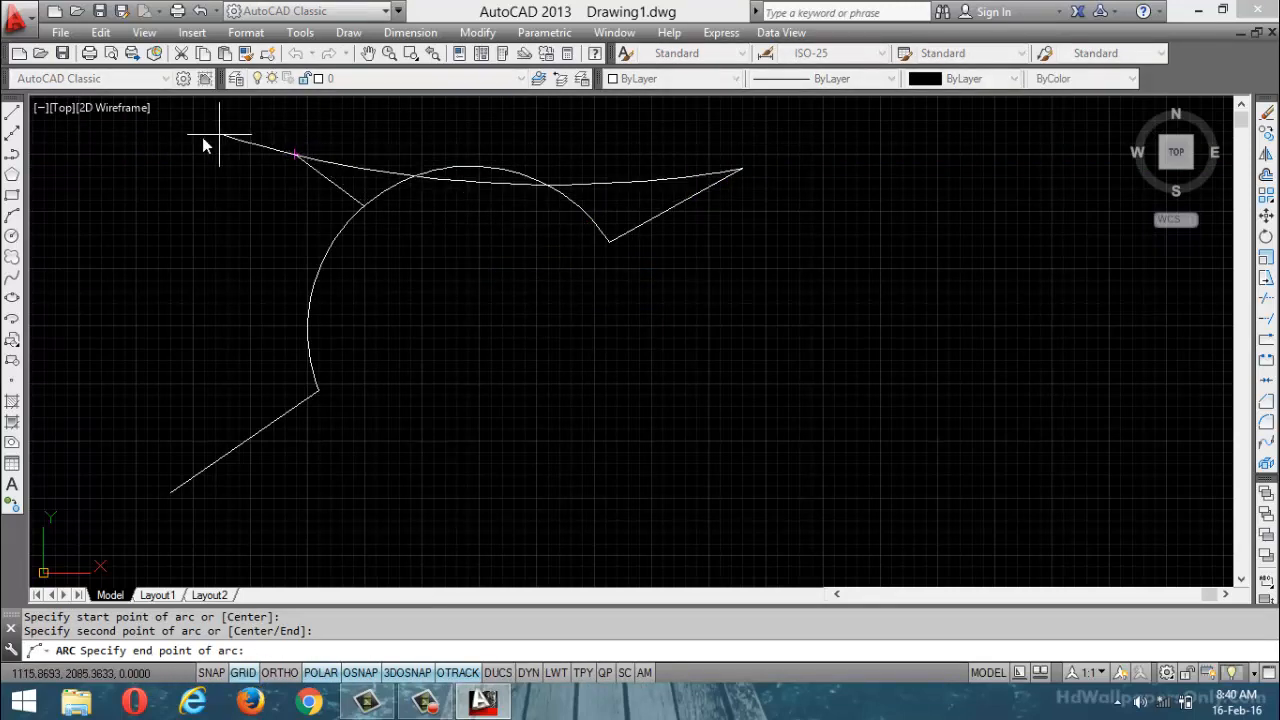
pyautogui.click(170, 492)
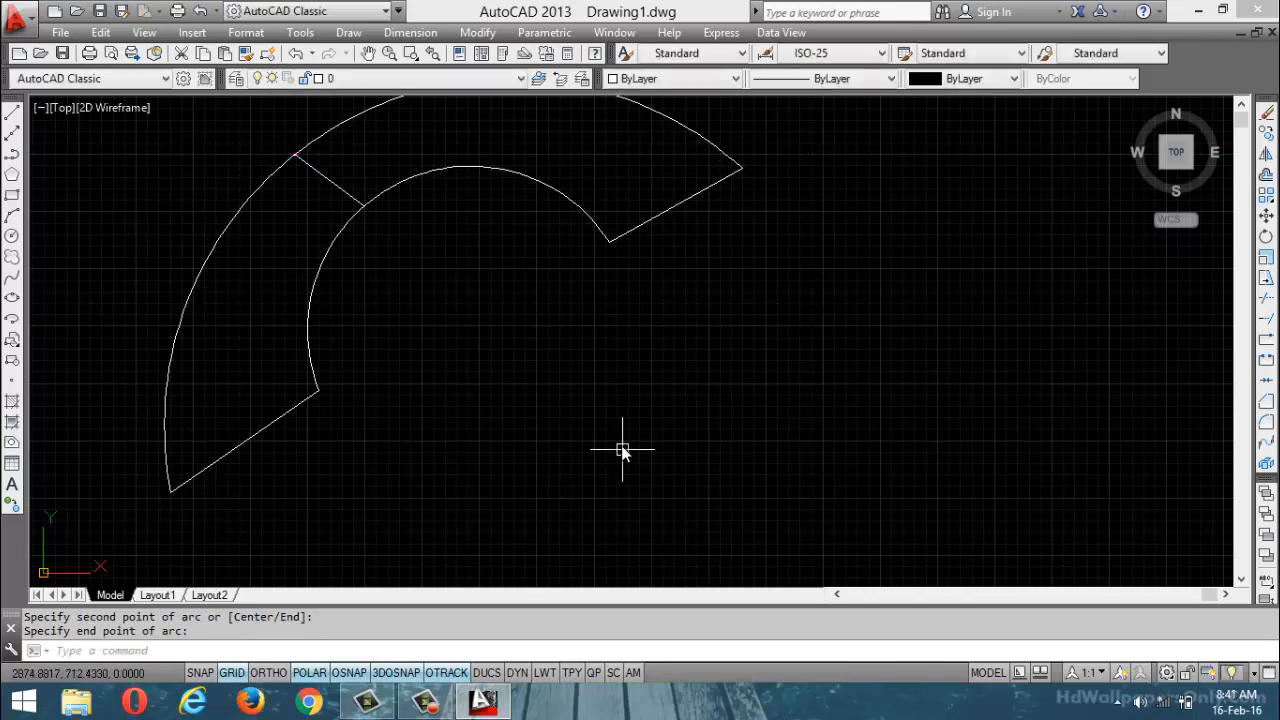
pyautogui.press('Escape')
# Select all lines and arcs in the drawing and erase them
pyautogui.scroll(-1, 628, 438)
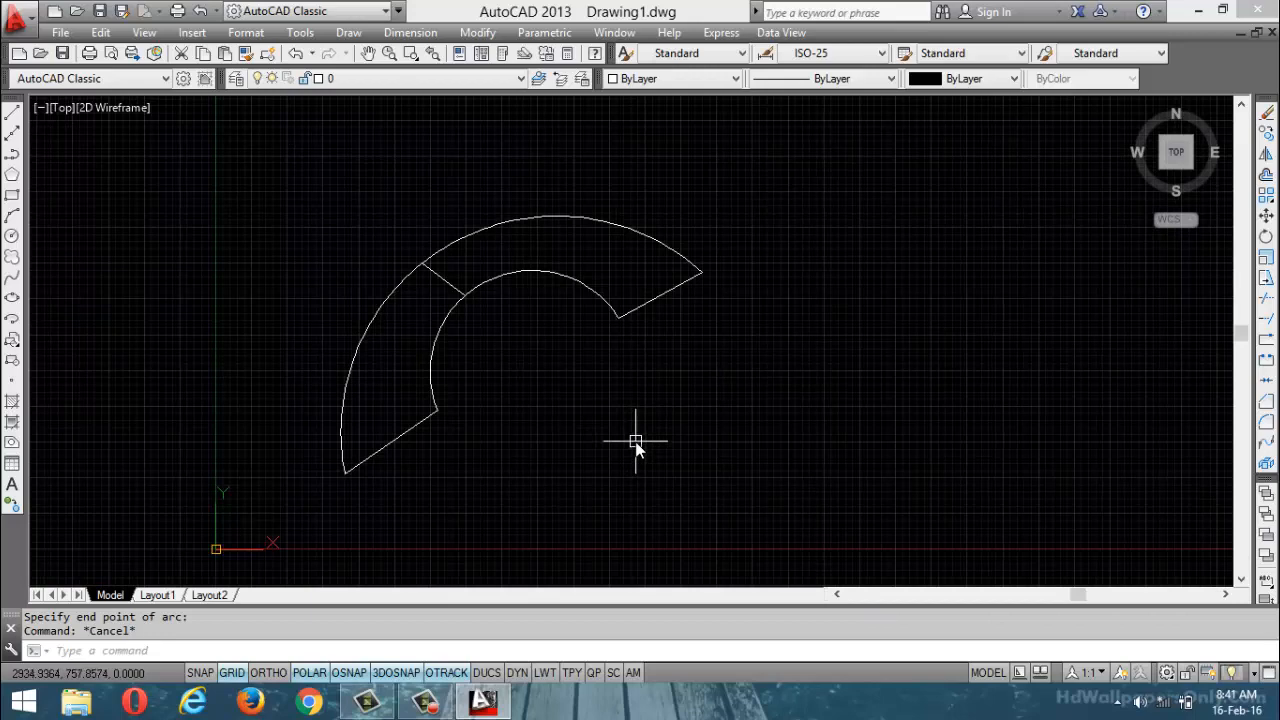
pyautogui.hotkey('ctrl', 'a')
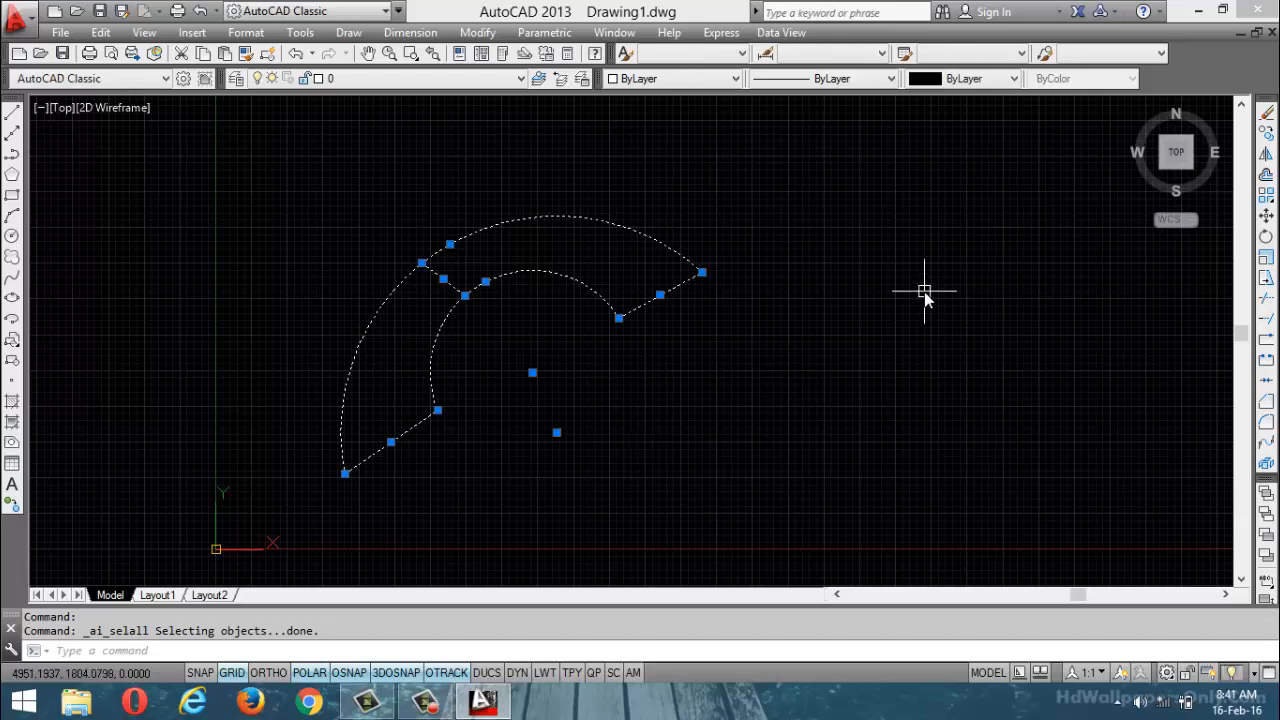
pyautogui.press('Delete')
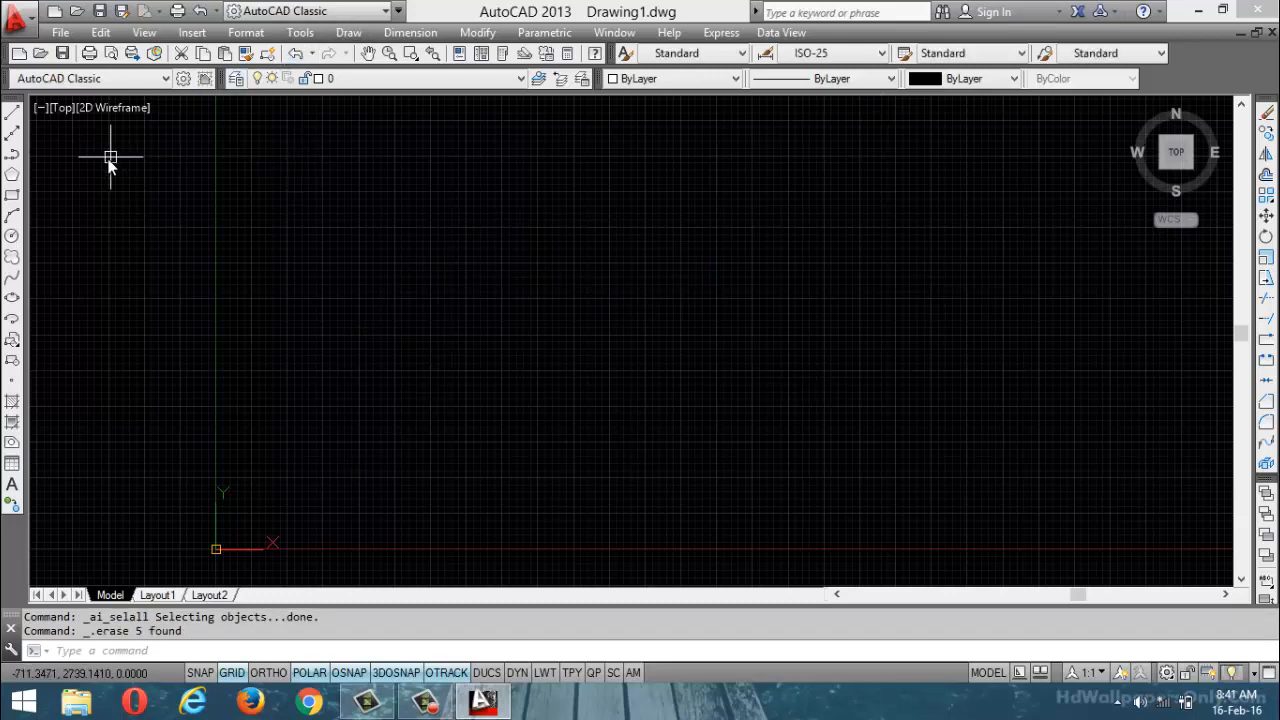
# Draw four connected line segments of 100 units each, running down, left, down and right
pyautogui.click(12, 113)
pyautogui.click(576, 155)
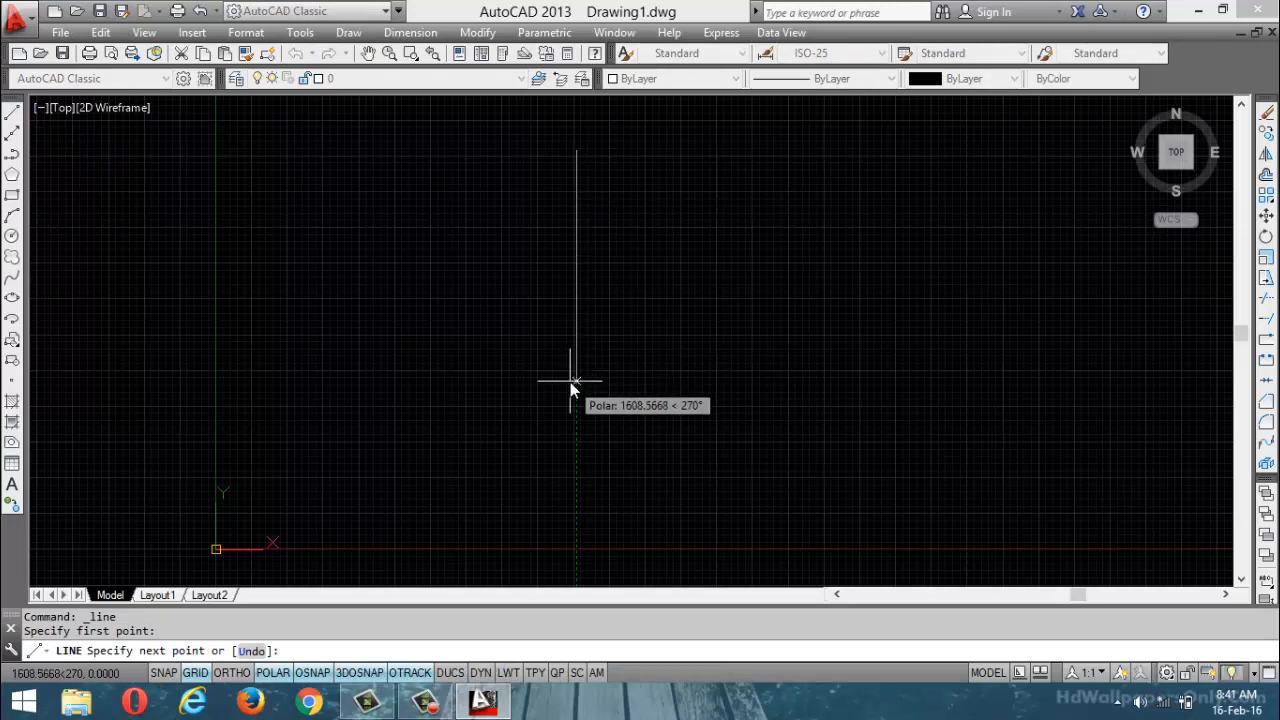
pyautogui.write('100')
pyautogui.press('Return')
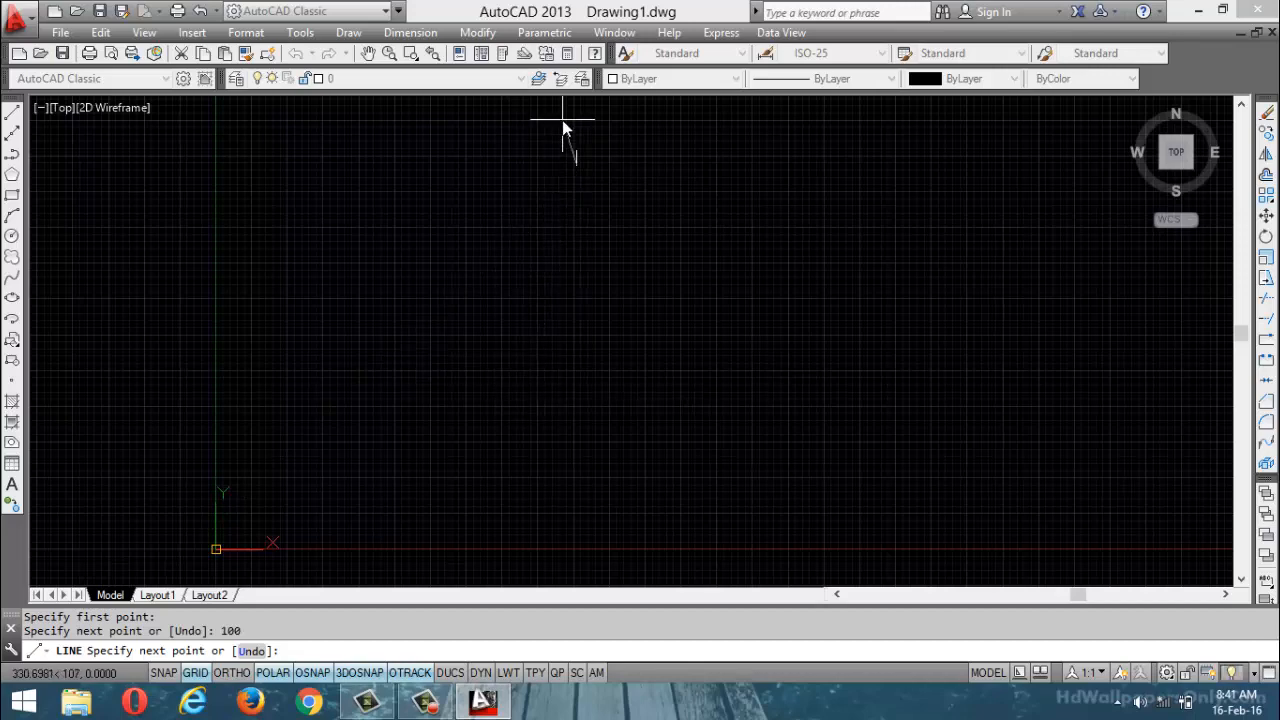
pyautogui.scroll(2, 566, 130)
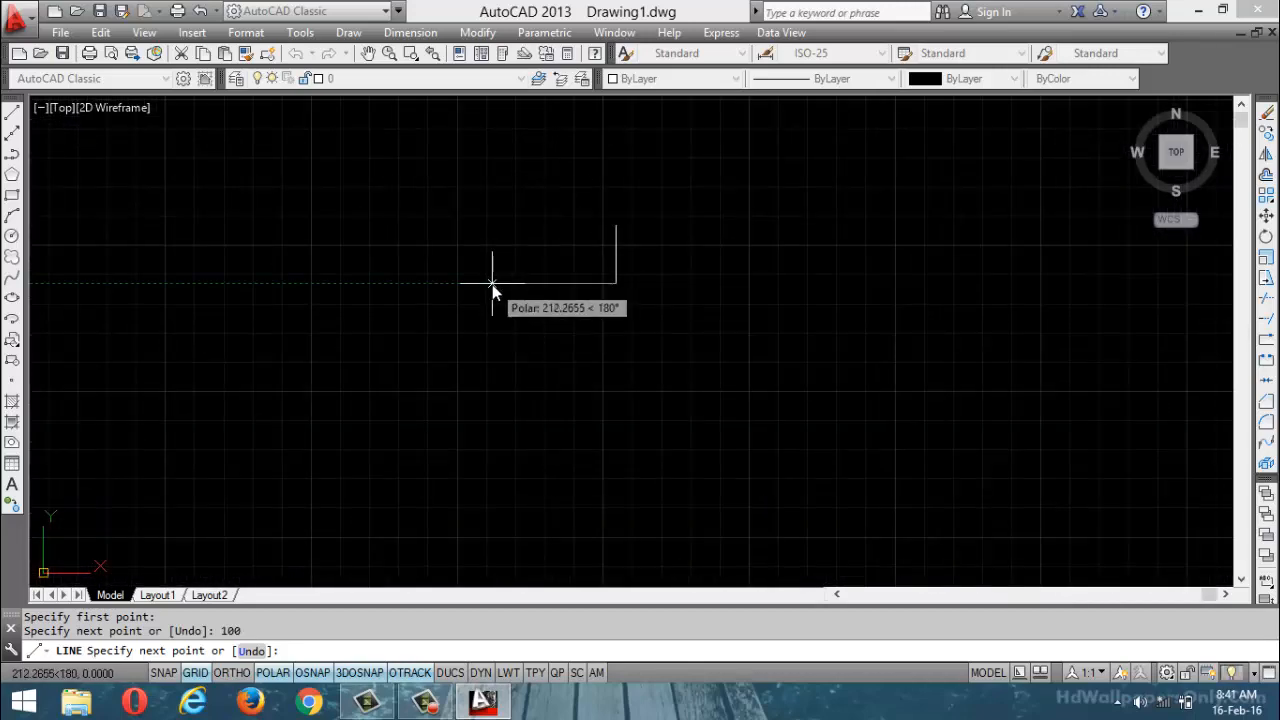
pyautogui.write('100')
pyautogui.press('Return')
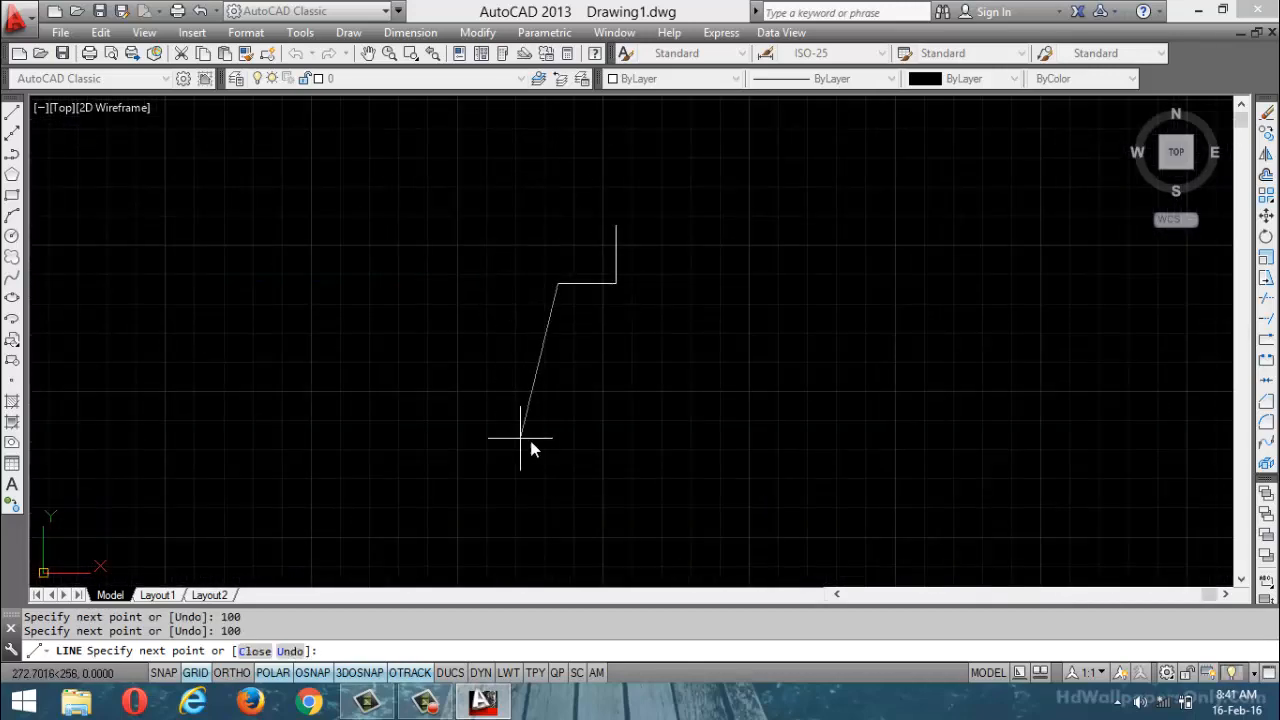
pyautogui.write('100')
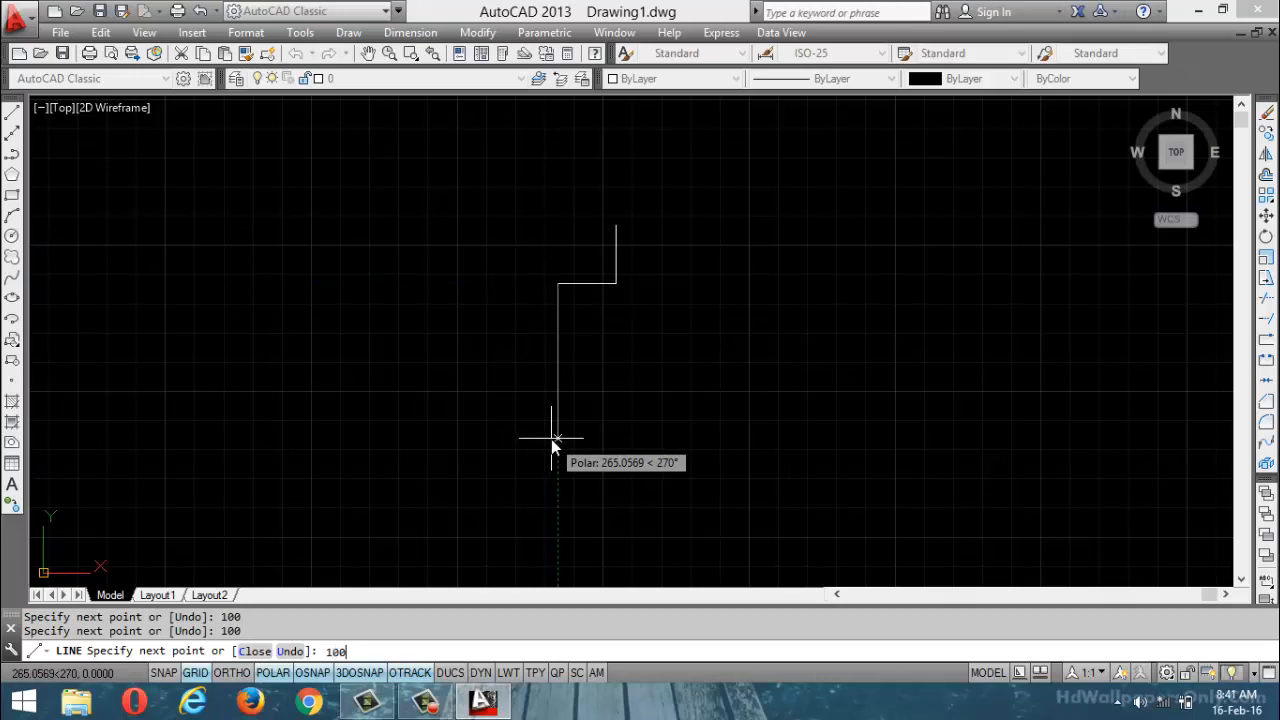
pyautogui.press('Return')
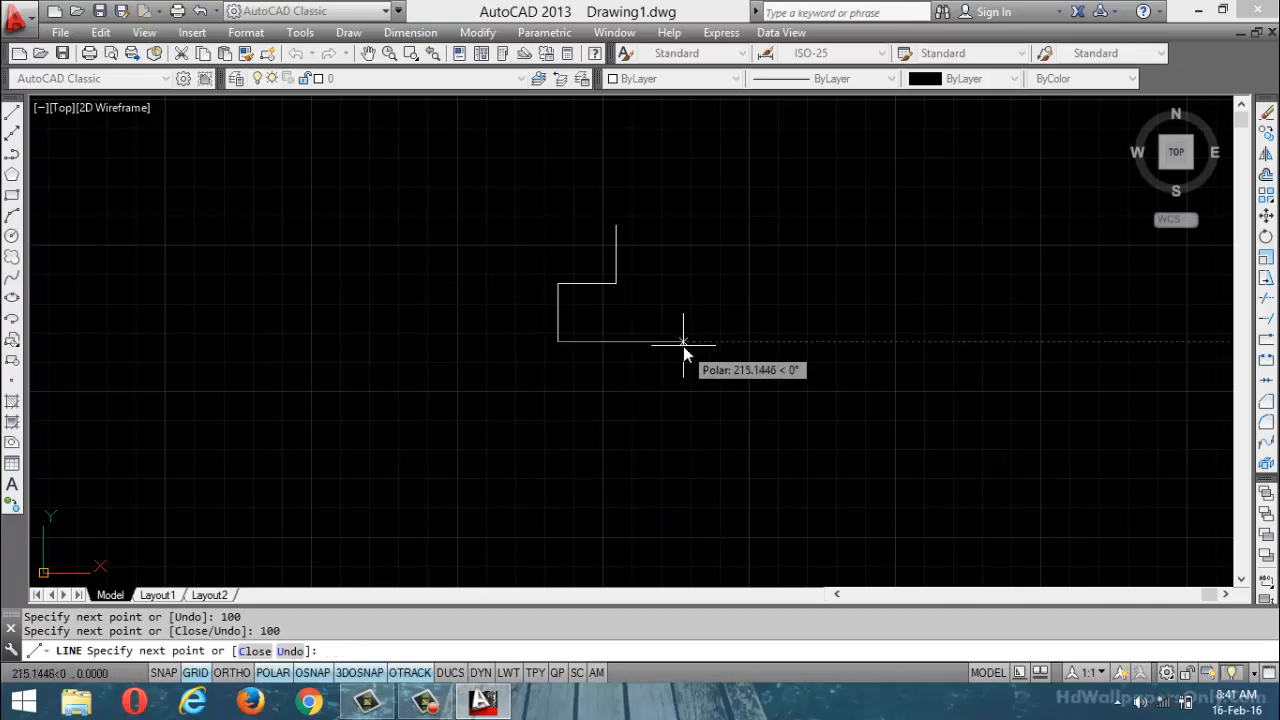
pyautogui.write('100')
pyautogui.press('Return')
pyautogui.press('Return')
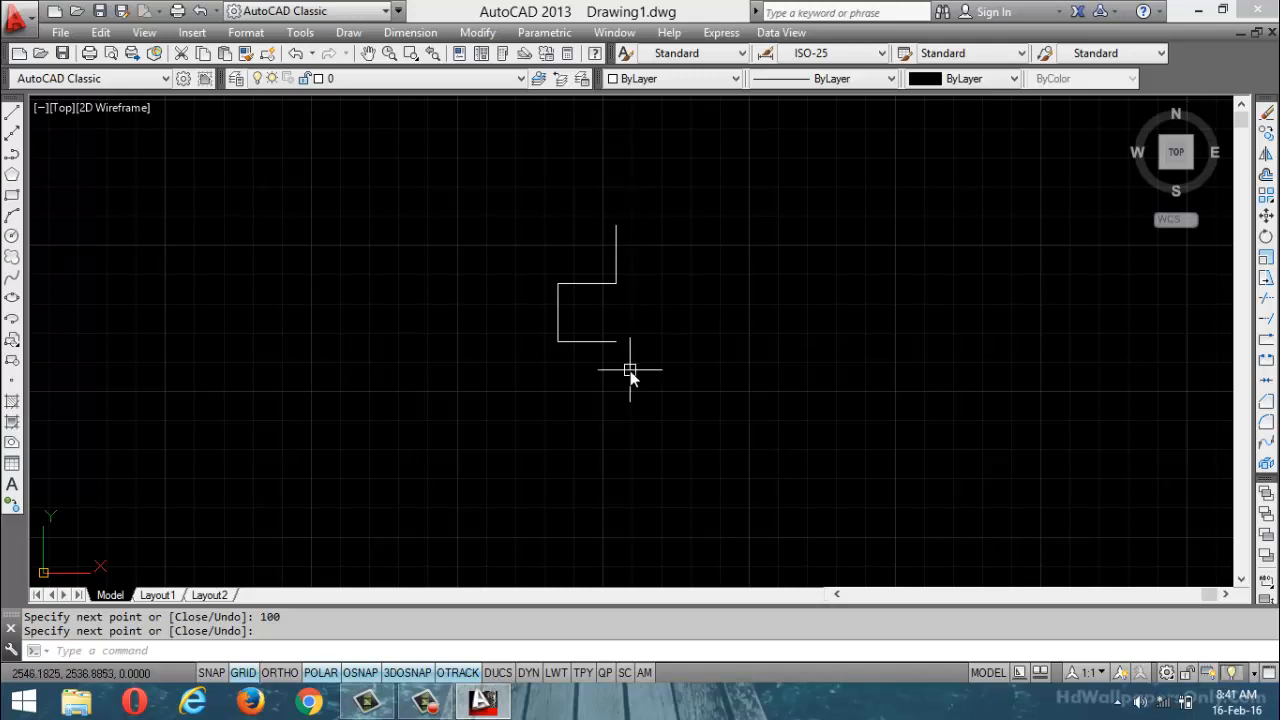
# Draw a Start, Center, End arc from the lower segment's open end, centred on the inner corner, to the upper segment's top end
pyautogui.click(348, 32)
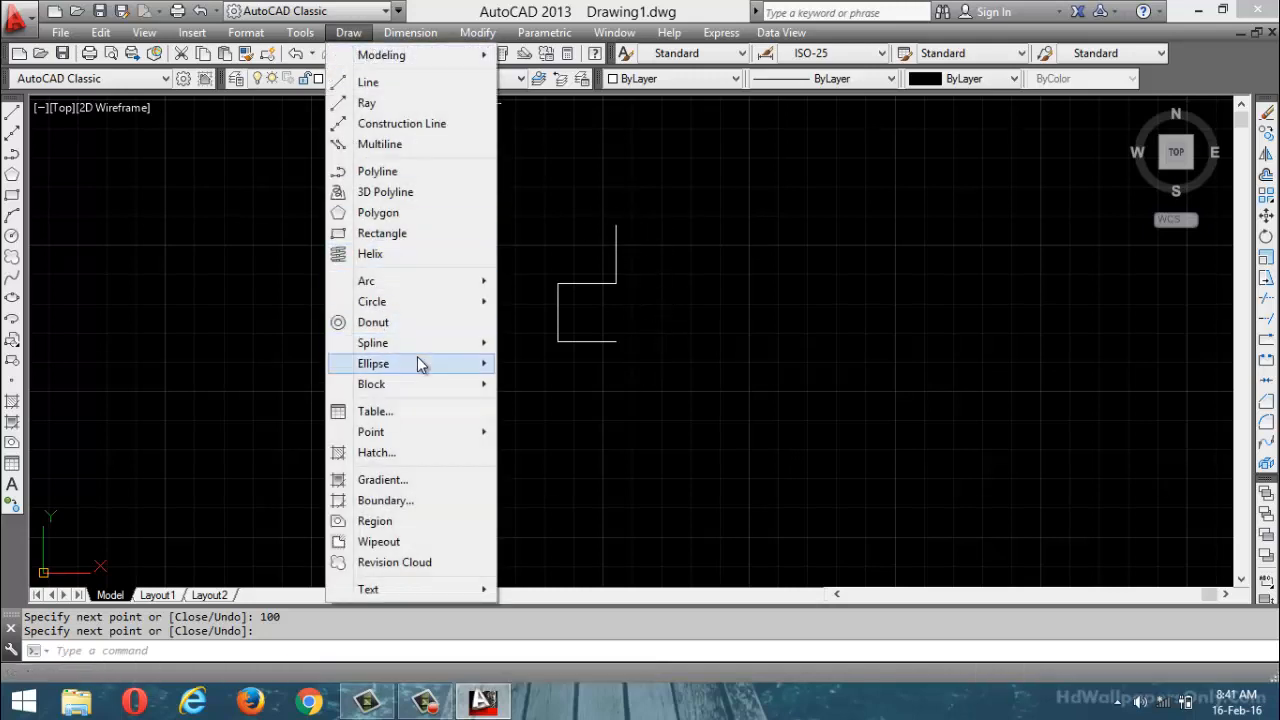
pyautogui.moveTo(444, 279)
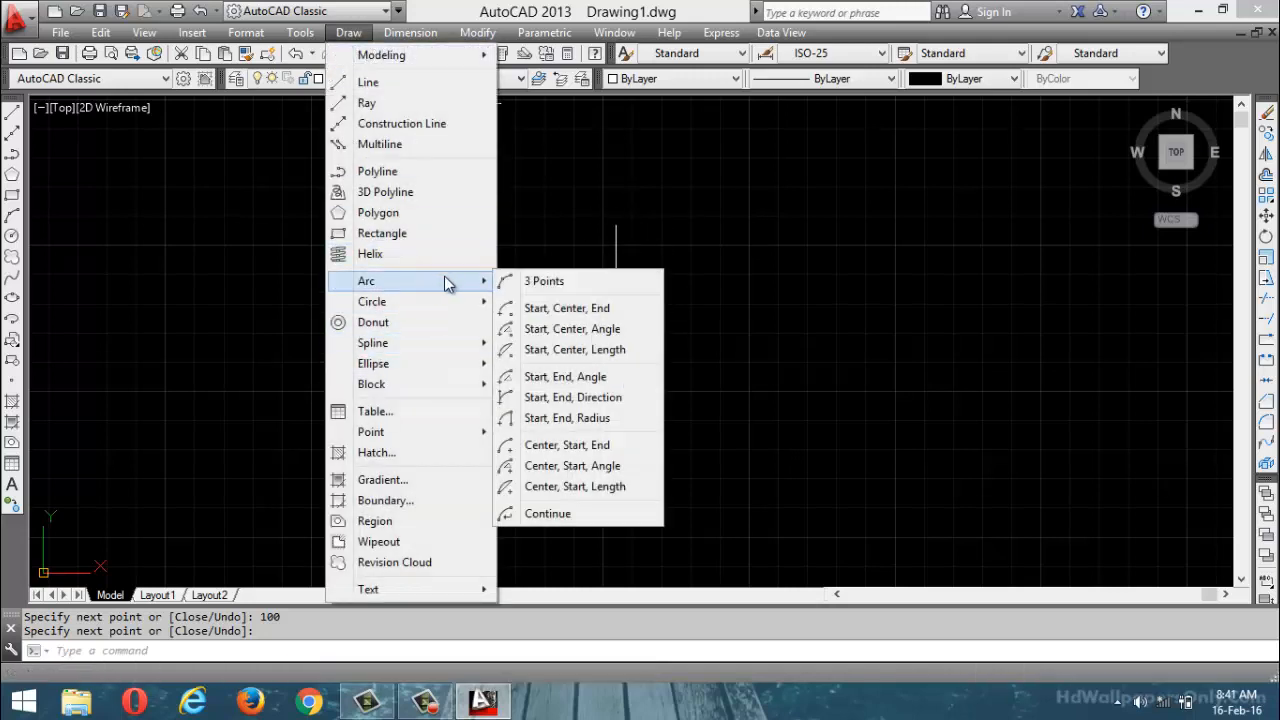
pyautogui.click(548, 309)
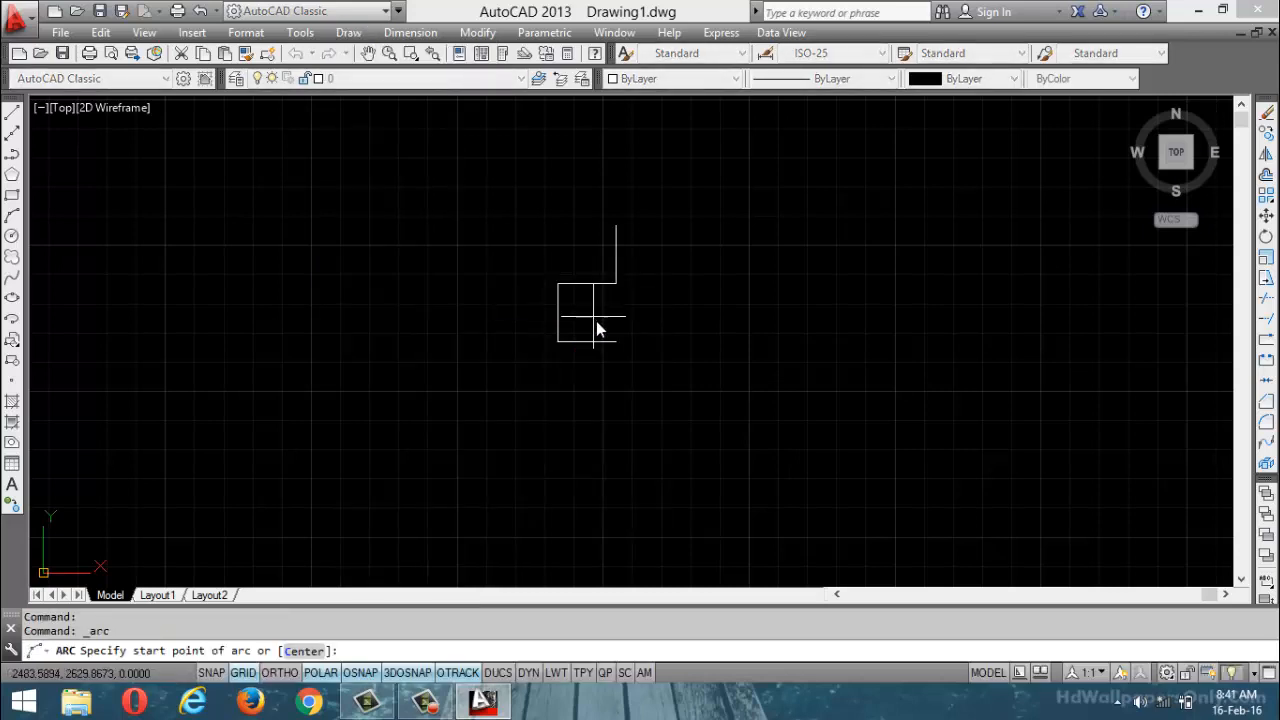
pyautogui.click(615, 341)
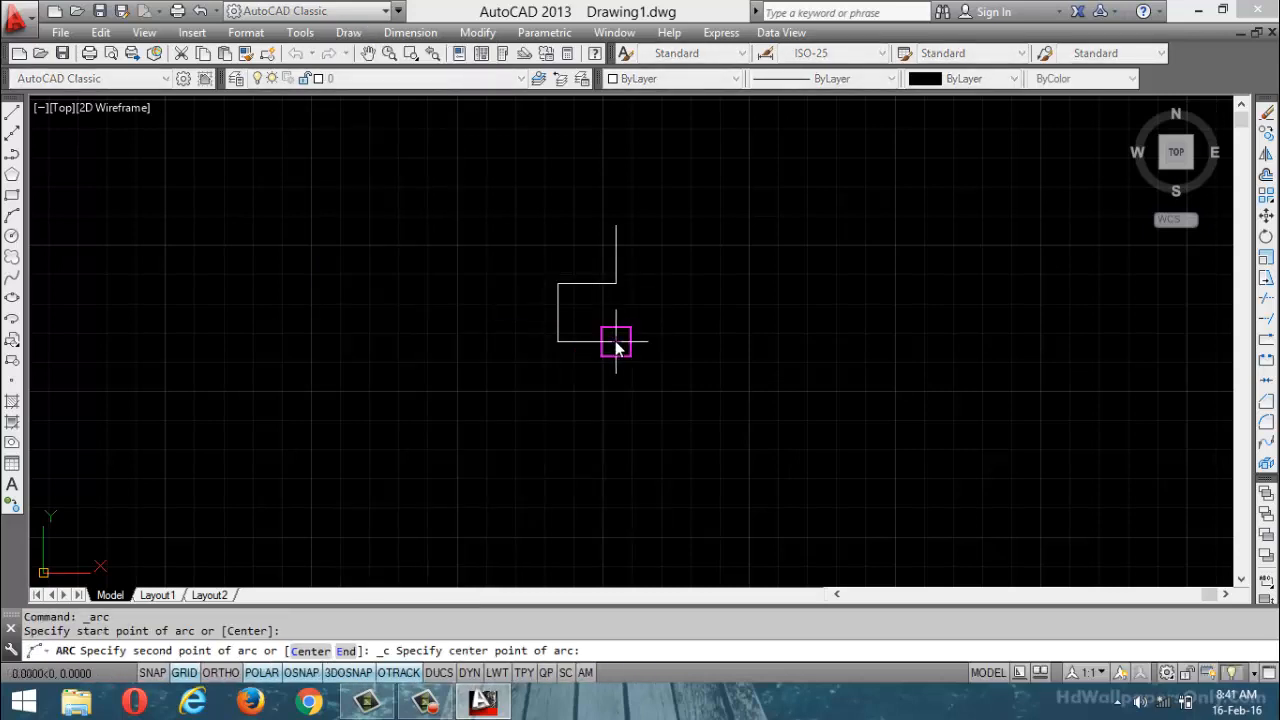
pyautogui.click(615, 285)
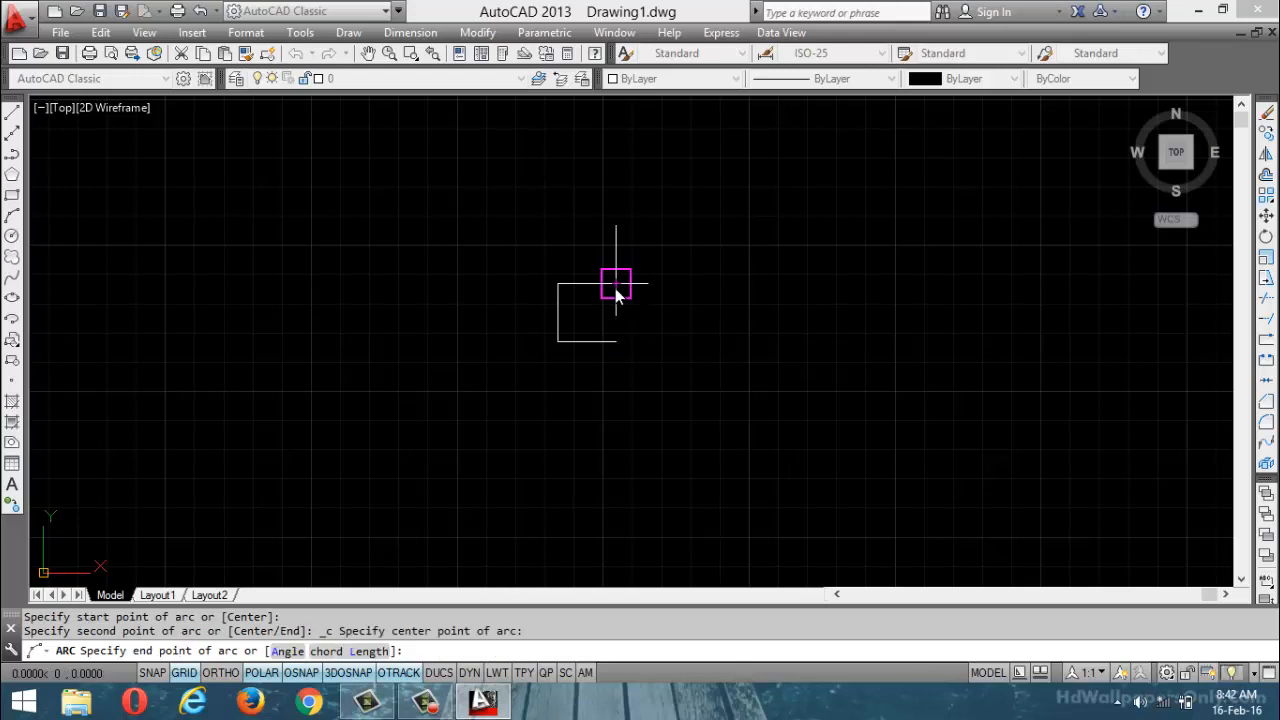
pyautogui.click(623, 229)
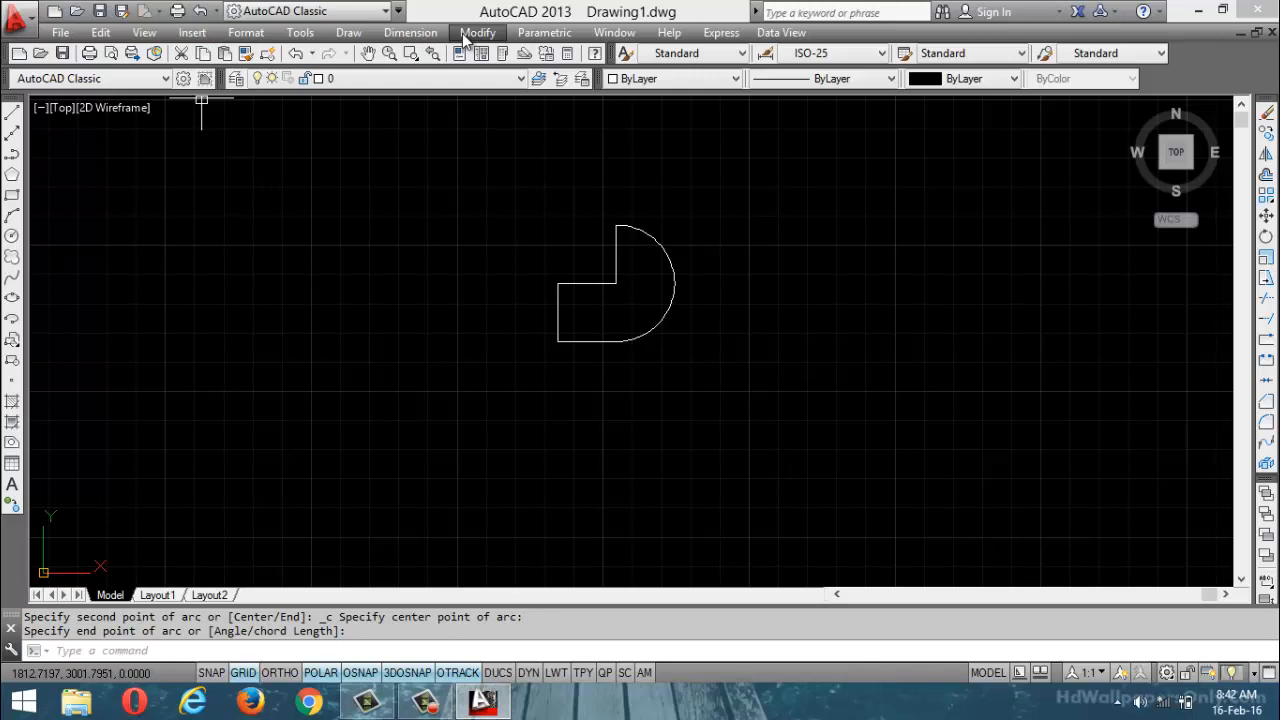
# Erase the semicircular arc, keeping the four line segments
pyautogui.click(690, 323)
pyautogui.click(674, 290)
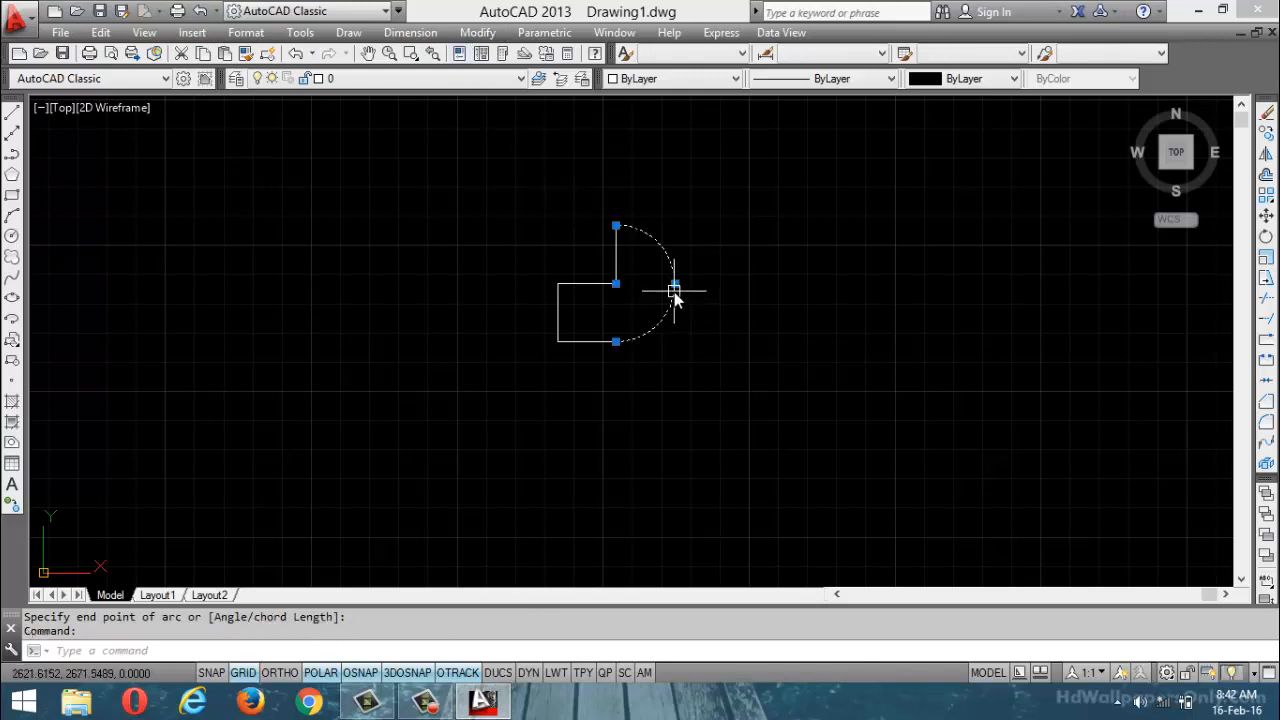
pyautogui.press('Delete')
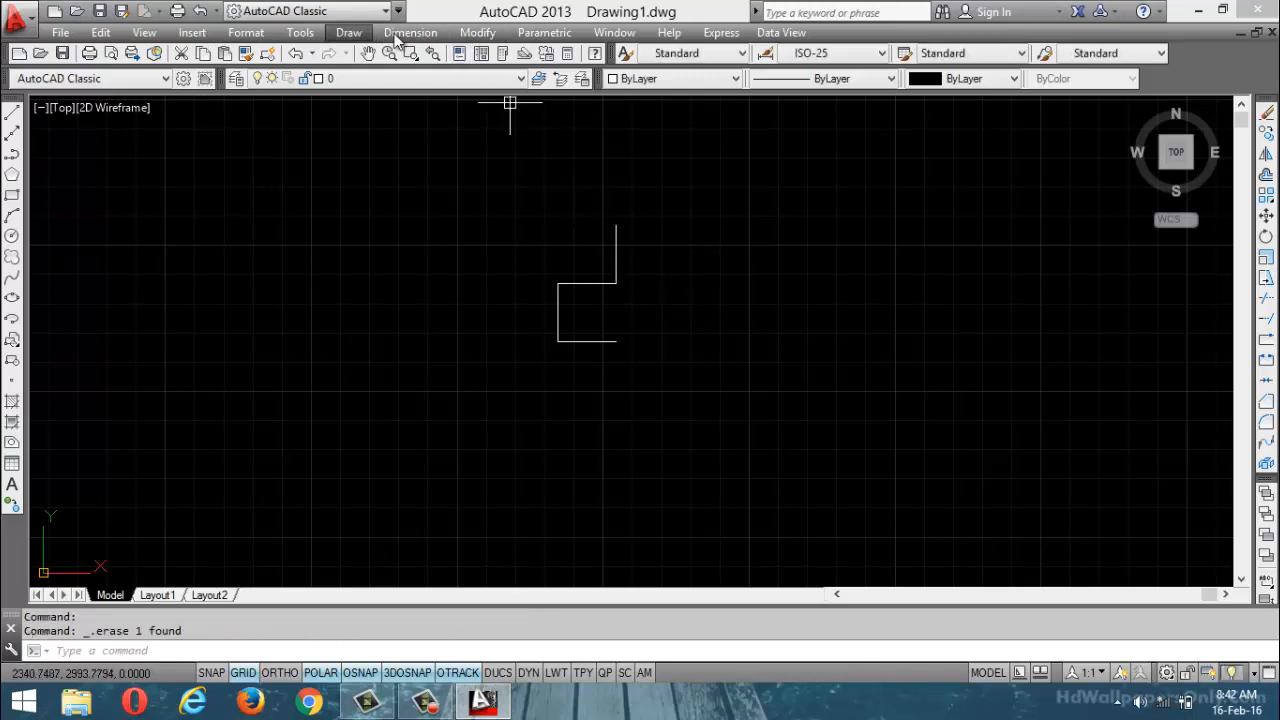
# Try to draw a 3 Points arc from the lower segment's open end through the inner corner to the upper segment's top end
pyautogui.click(349, 33)
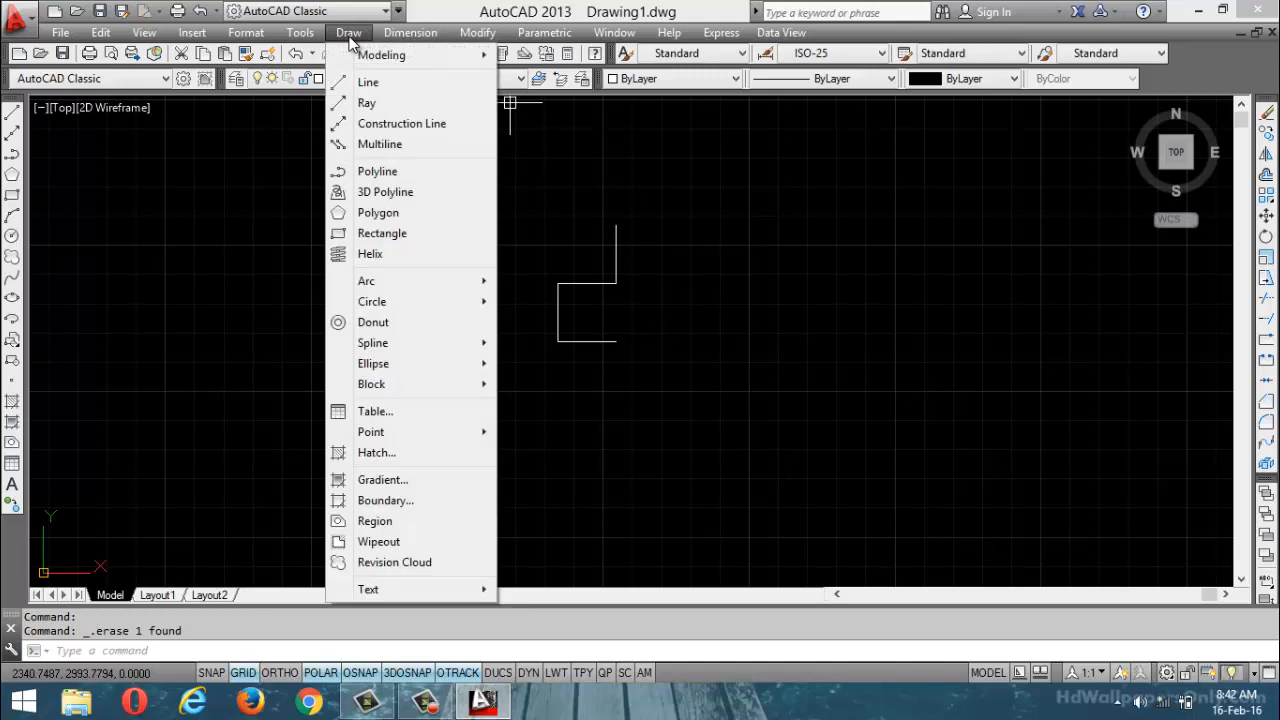
pyautogui.moveTo(410, 291)
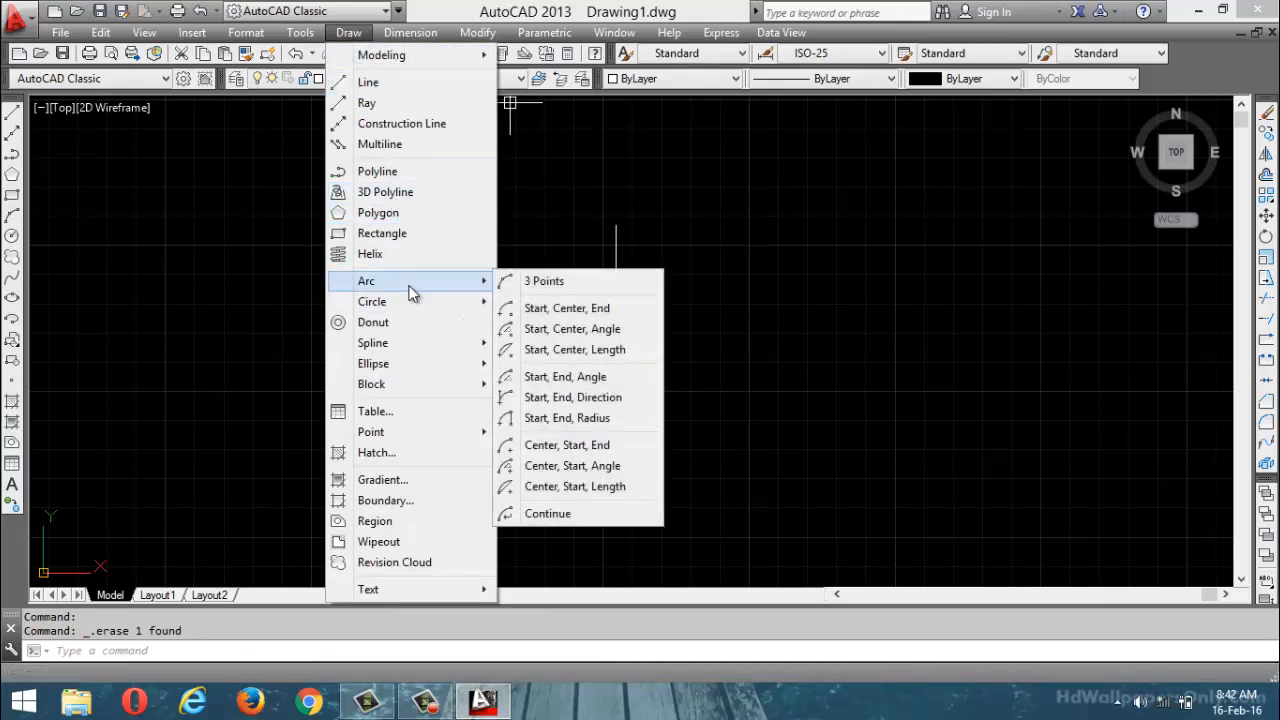
pyautogui.click(545, 281)
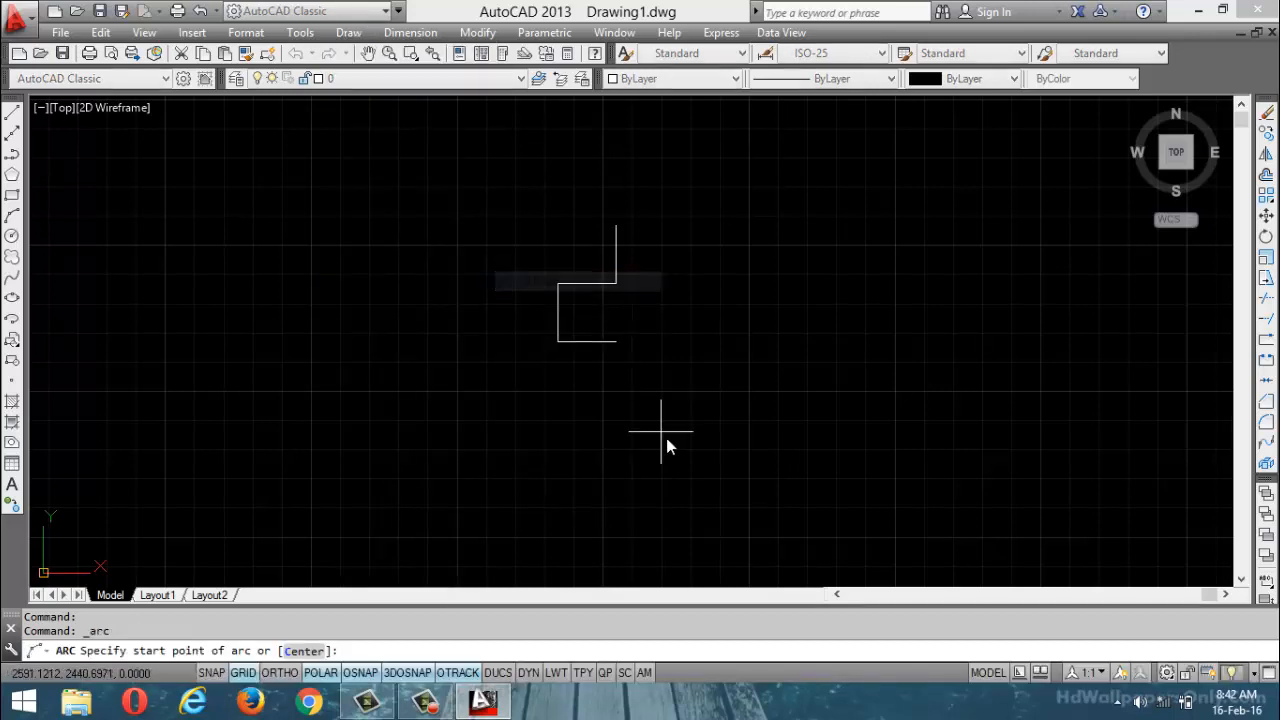
pyautogui.click(612, 349)
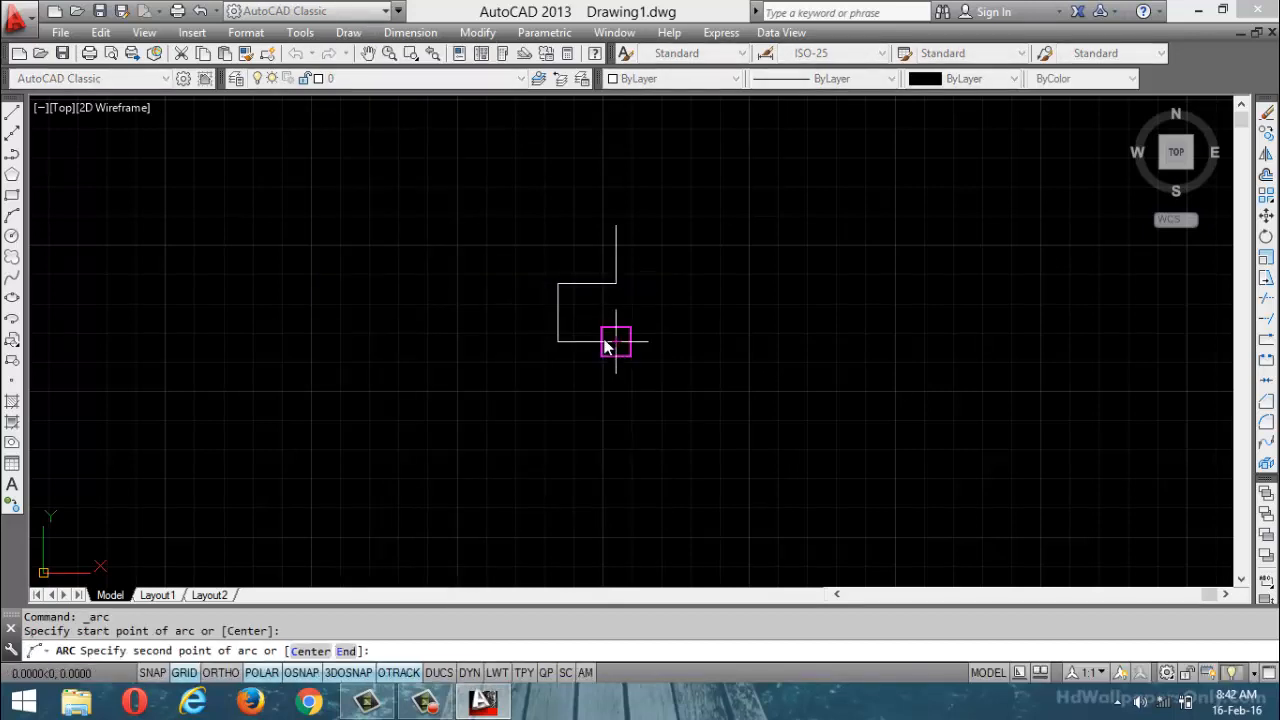
pyautogui.click(618, 289)
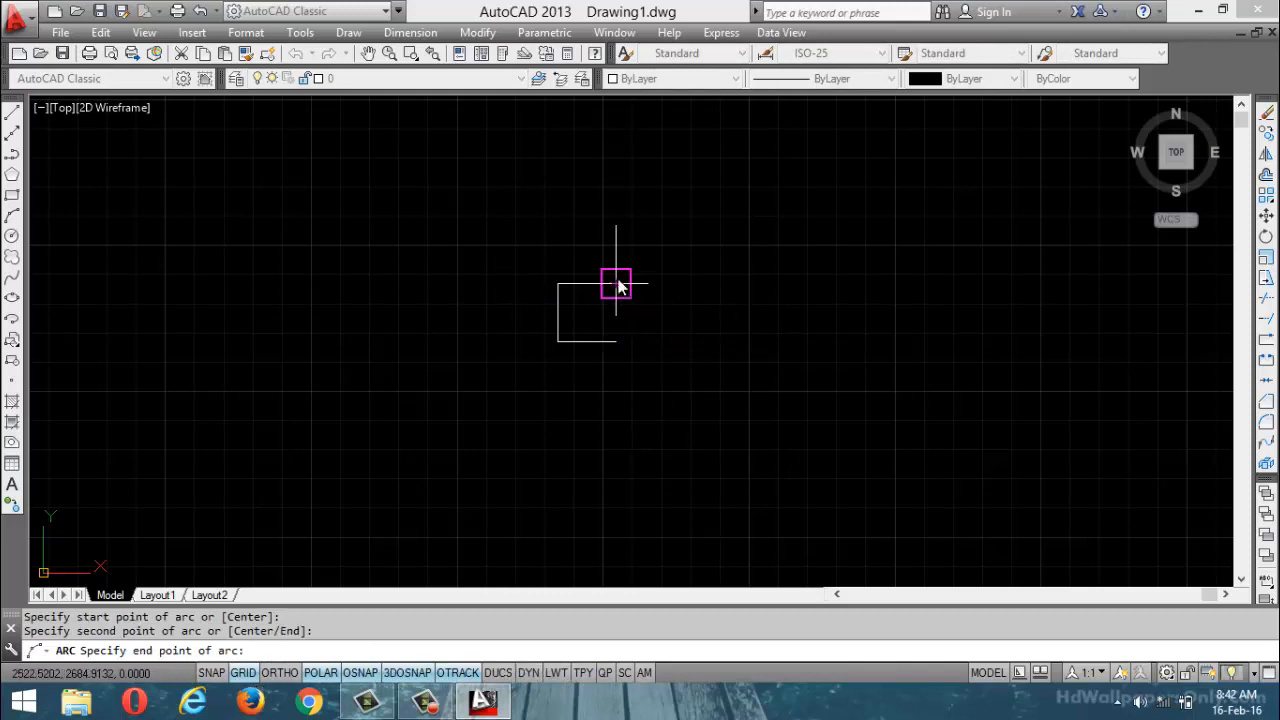
pyautogui.click(616, 227)
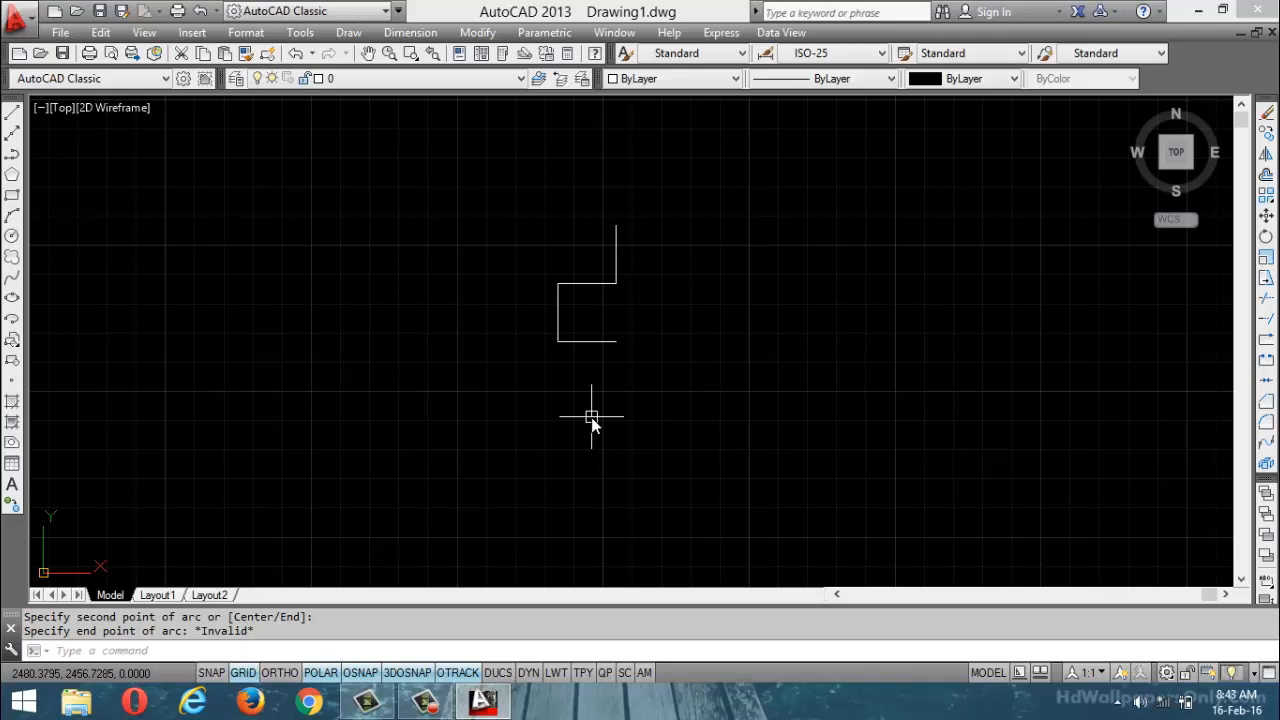
pyautogui.press('Escape')
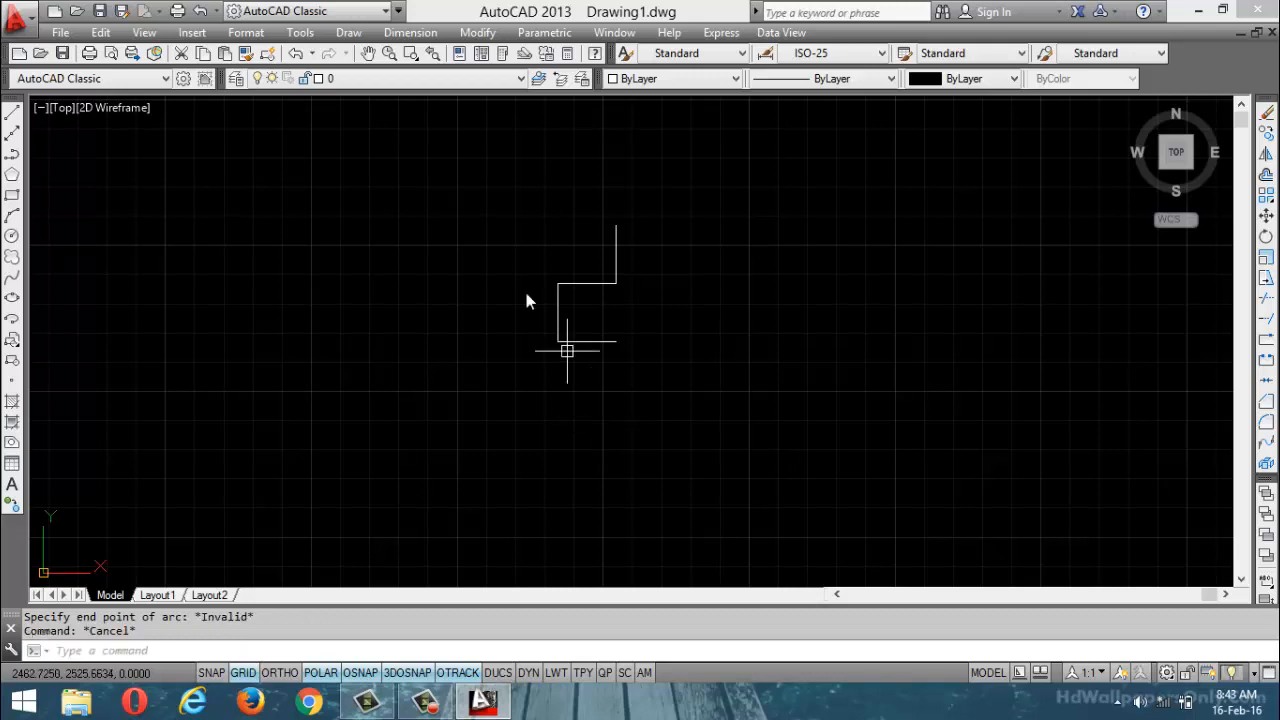
# Draw a Start, Center, End arc from the lower open end, centred on the inner corner, to the upper segment's top end, and undo it
pyautogui.click(356, 37)
pyautogui.moveTo(463, 281)
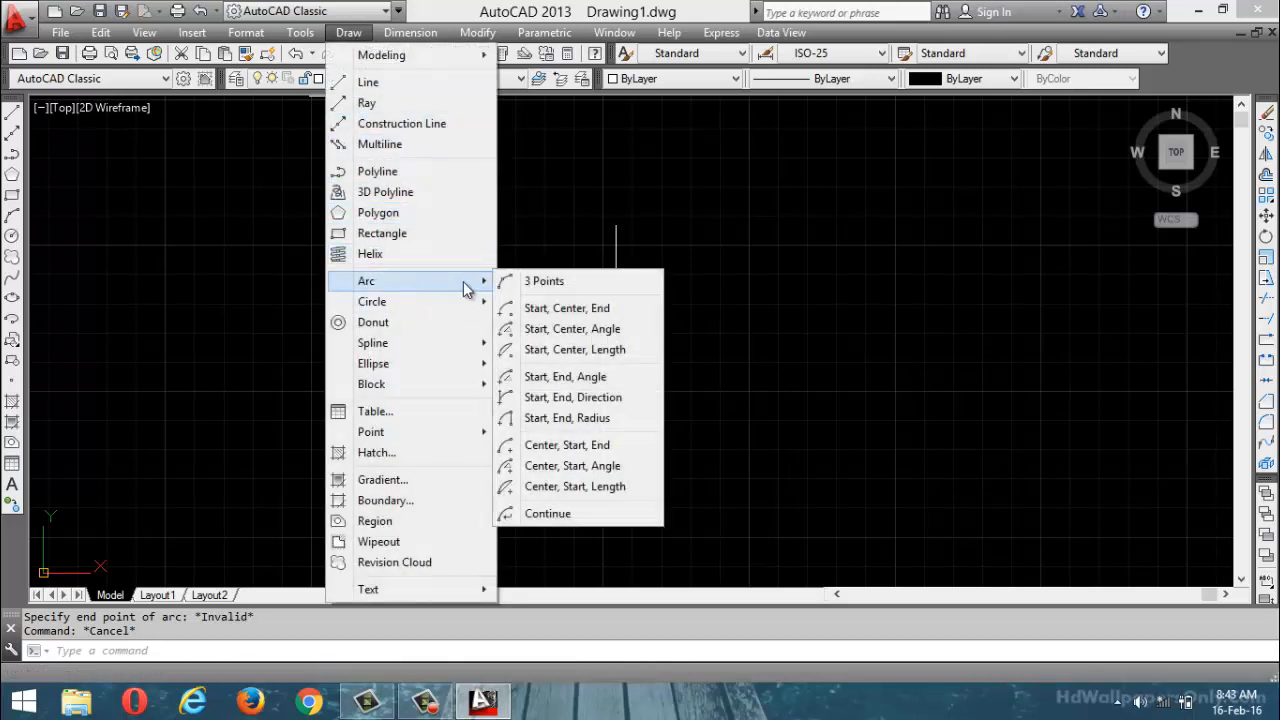
pyautogui.click(606, 312)
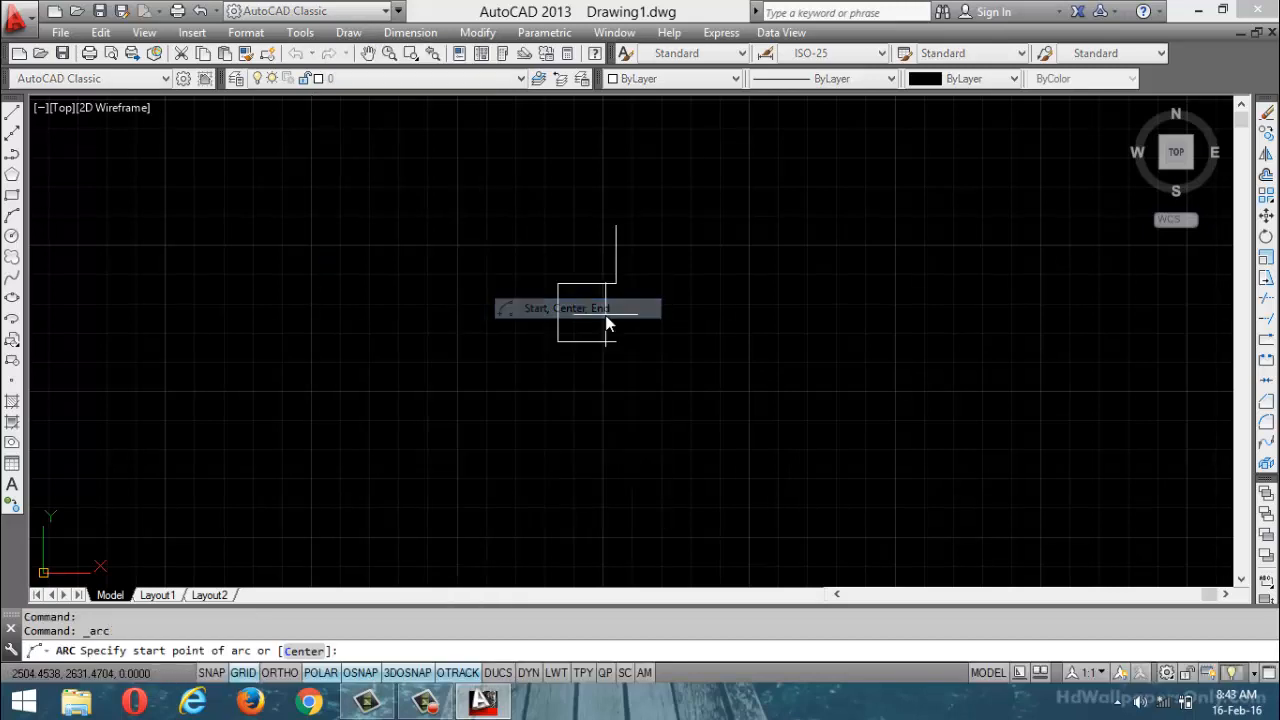
pyautogui.click(614, 342)
pyautogui.click(616, 300)
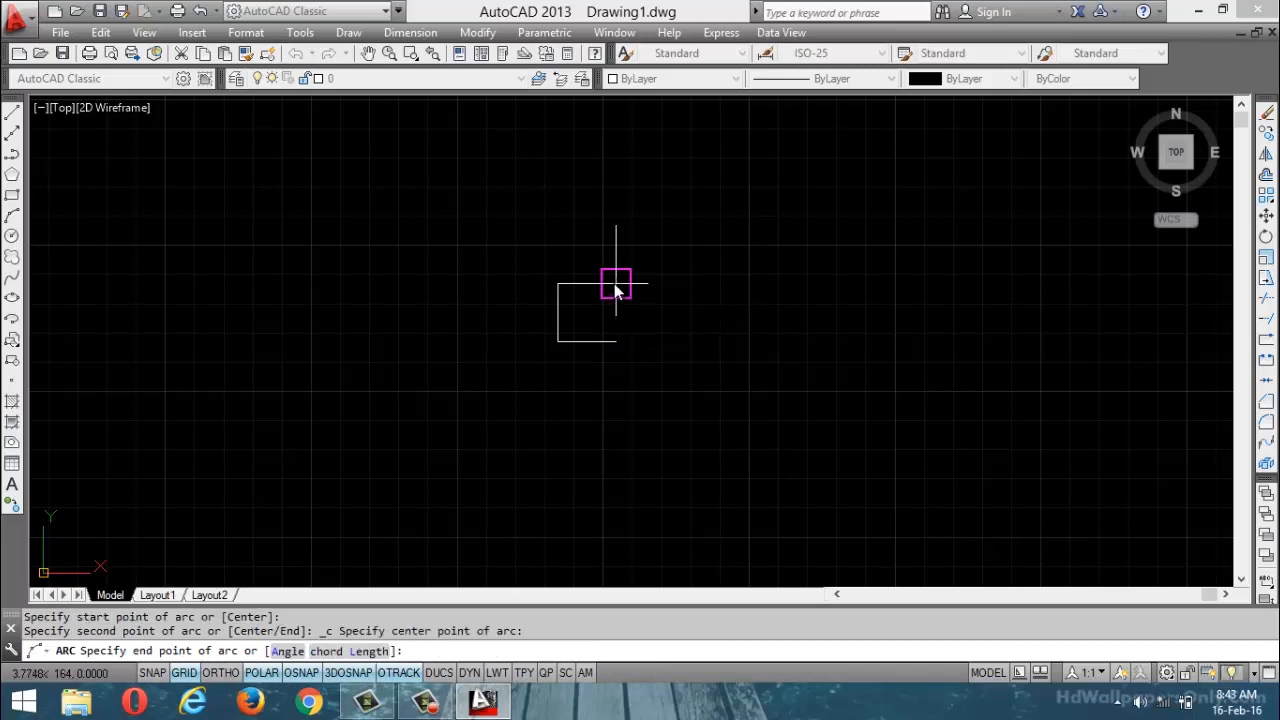
pyautogui.click(615, 222)
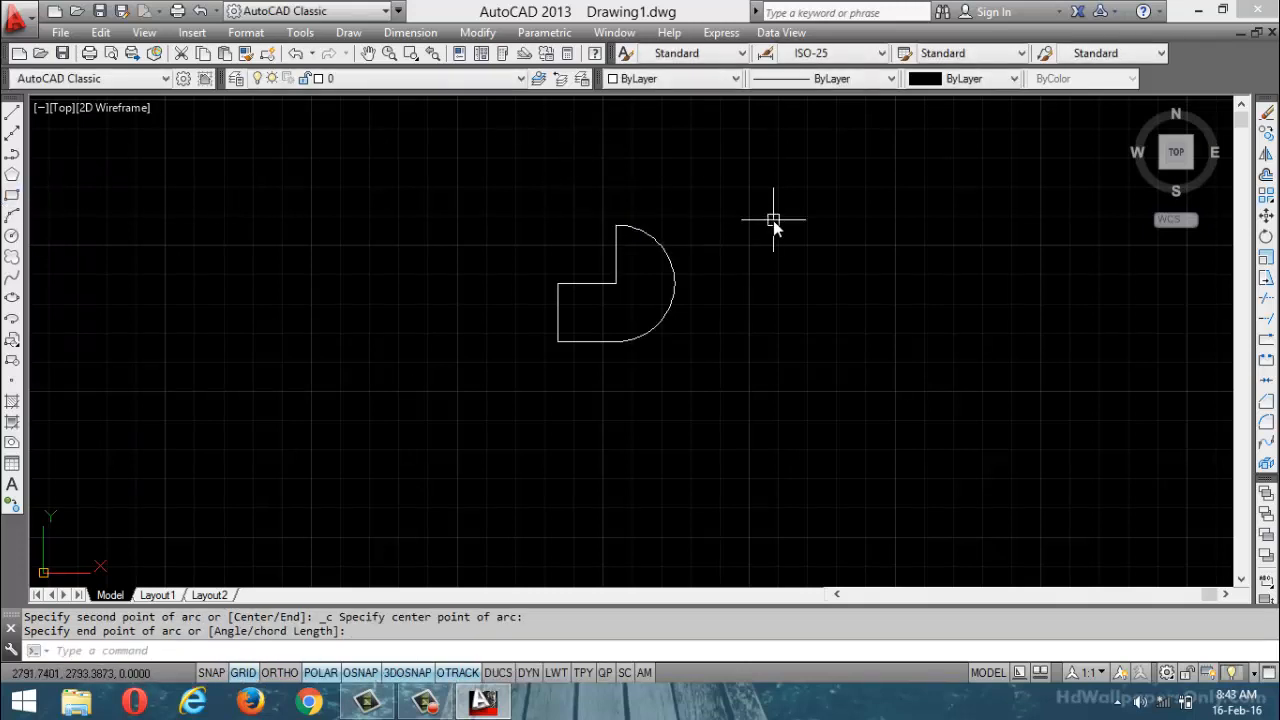
pyautogui.hotkey('ctrl', 'z')
# Draw a Start, Center, Angle arc from the lower open end, centred on the inner corner, with a 180° included angle, and undo it
pyautogui.click(348, 32)
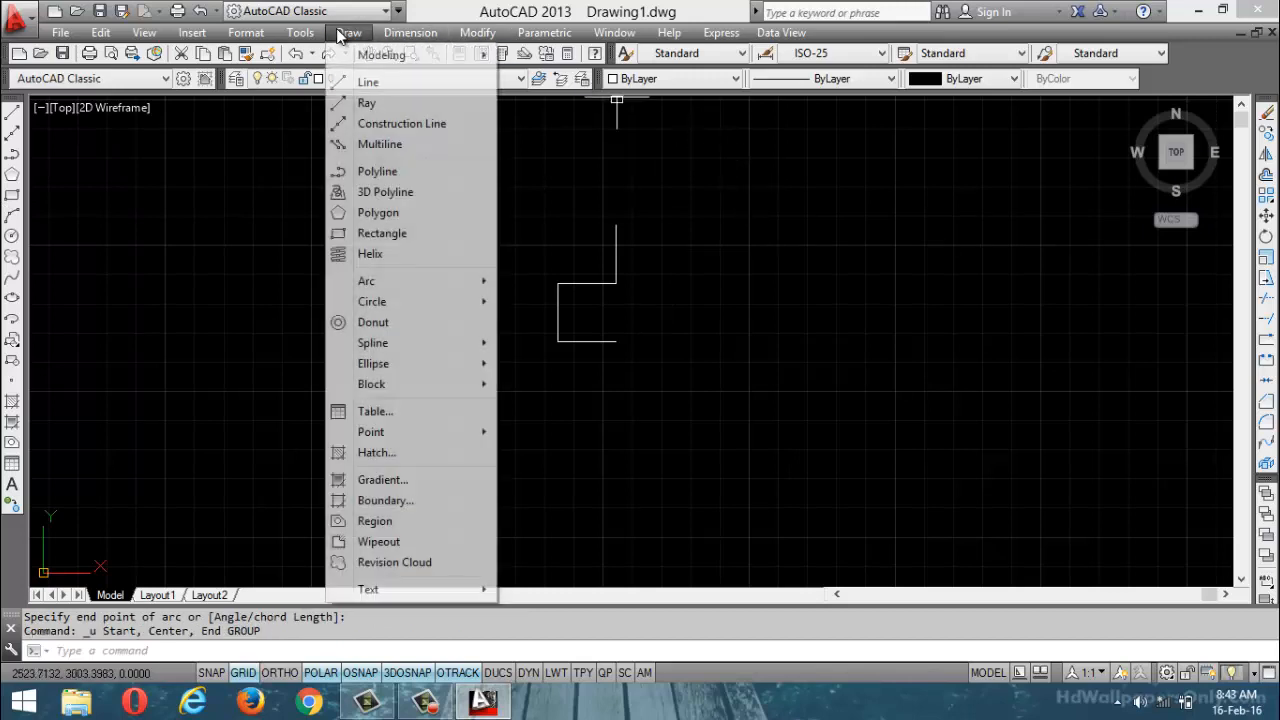
pyautogui.moveTo(504, 281)
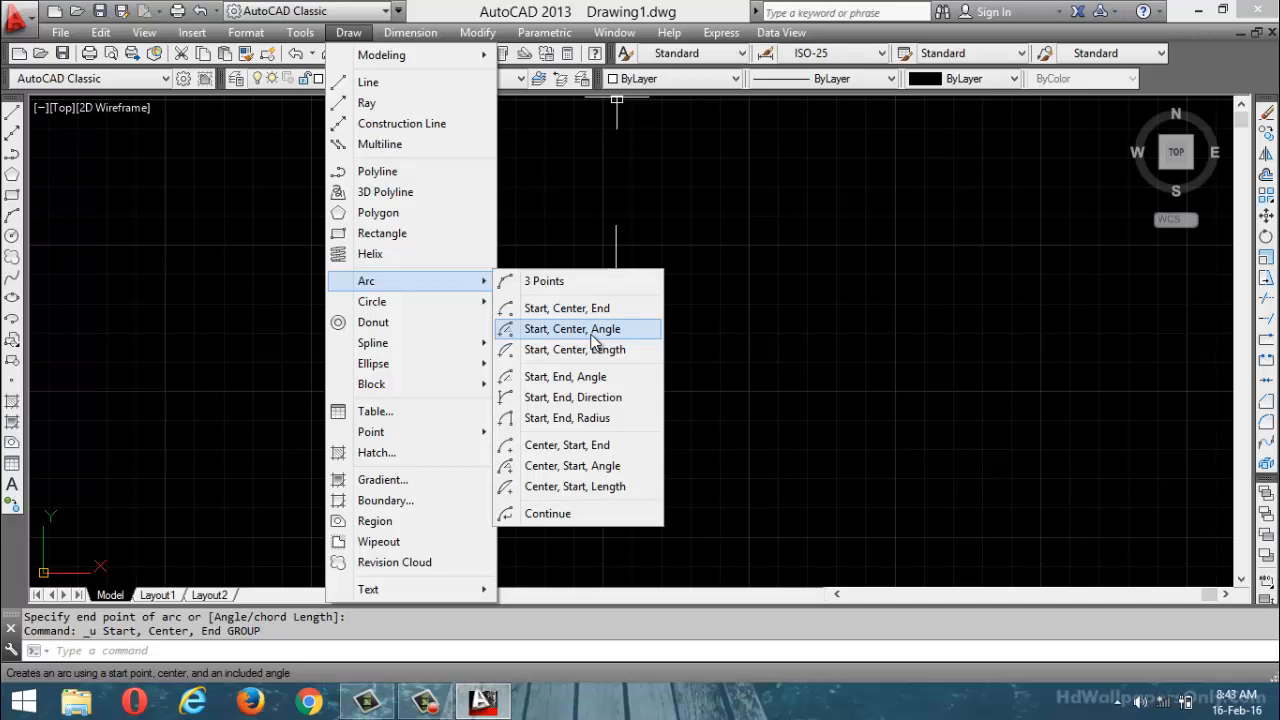
pyautogui.click(593, 338)
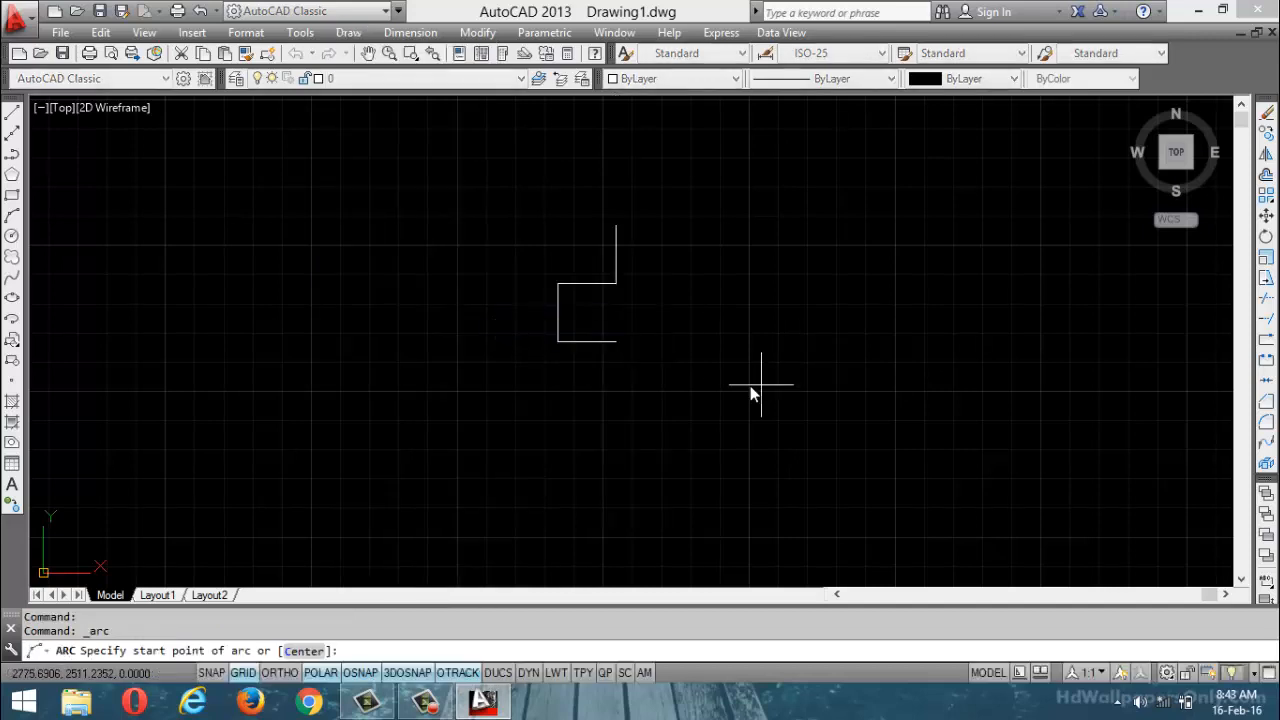
pyautogui.click(605, 345)
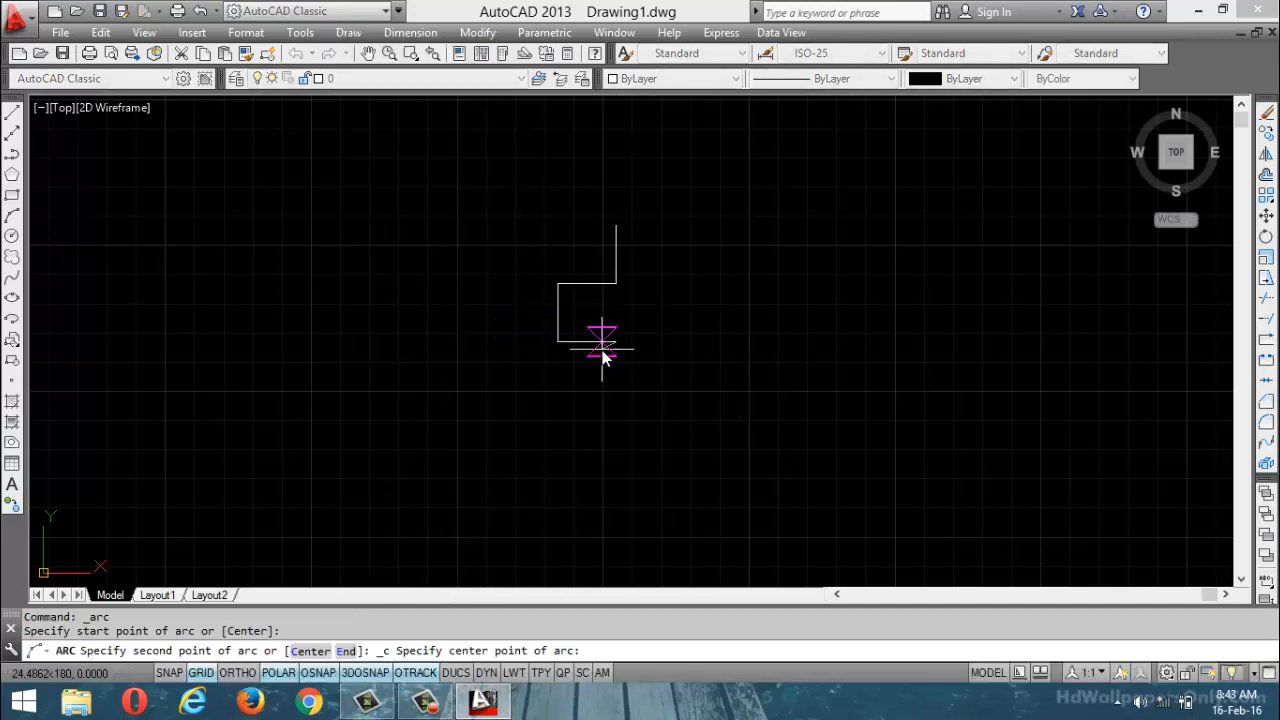
pyautogui.click(616, 288)
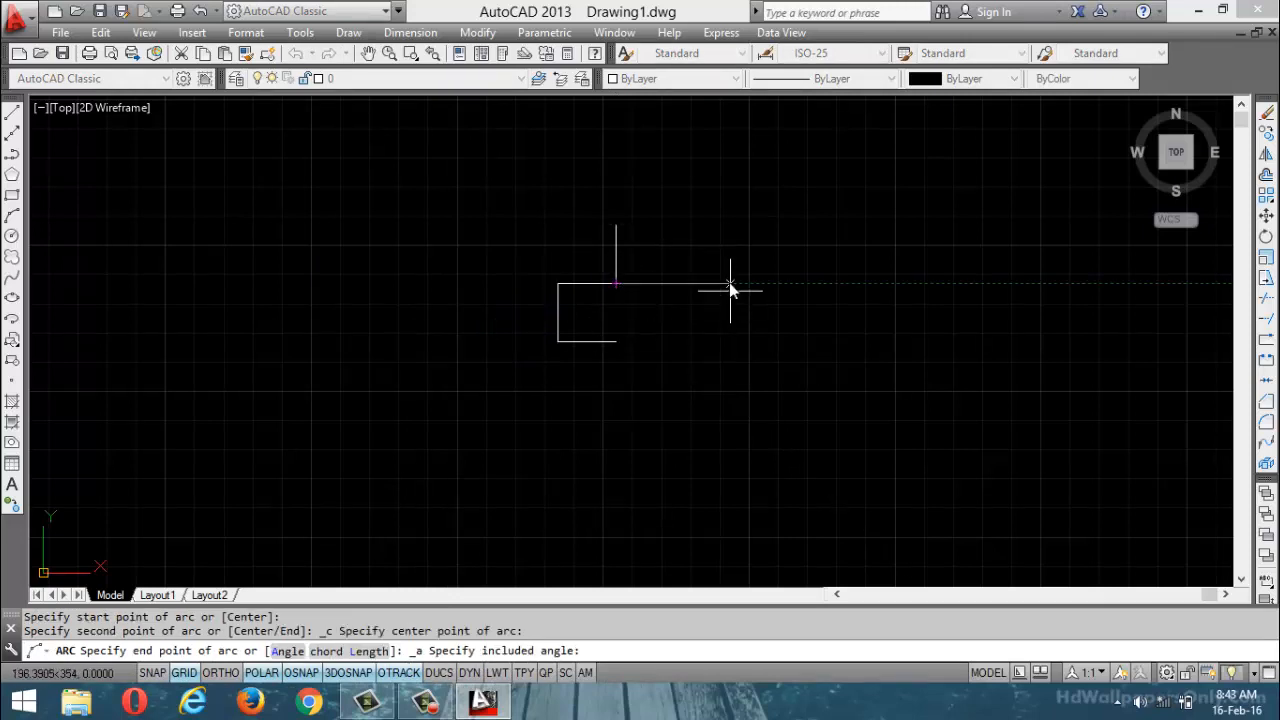
pyautogui.write('180')
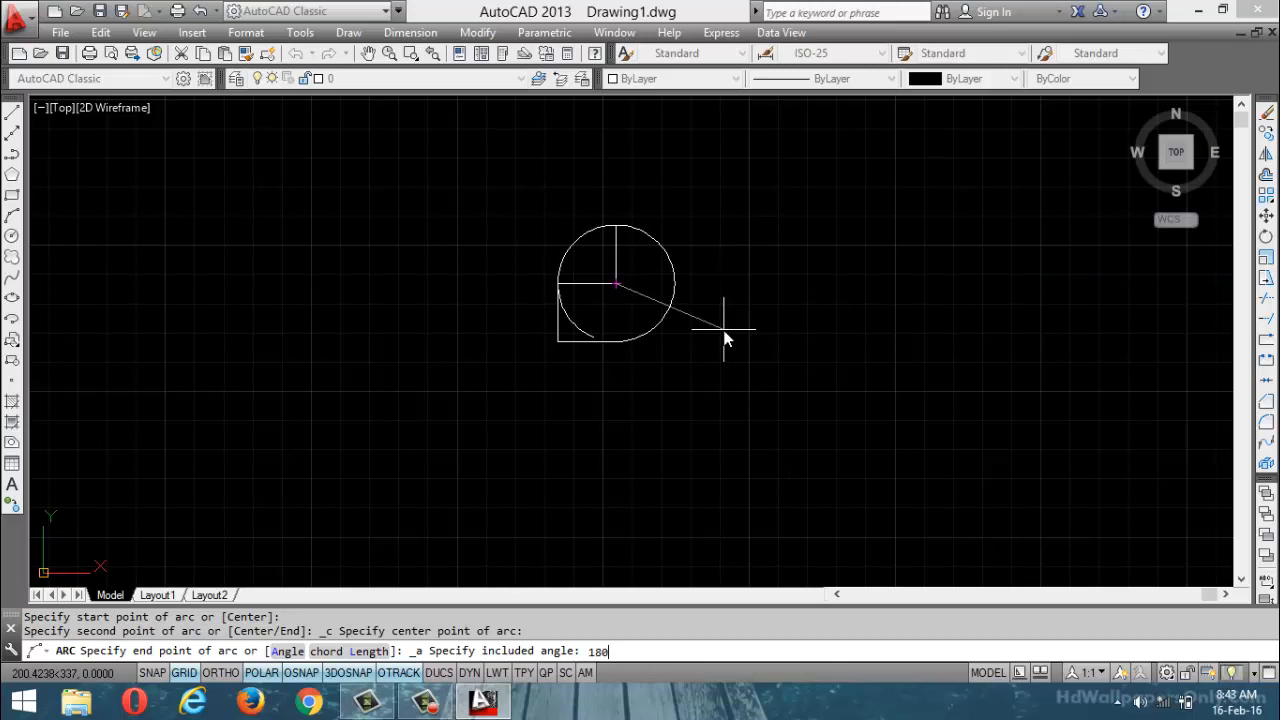
pyautogui.press('Return')
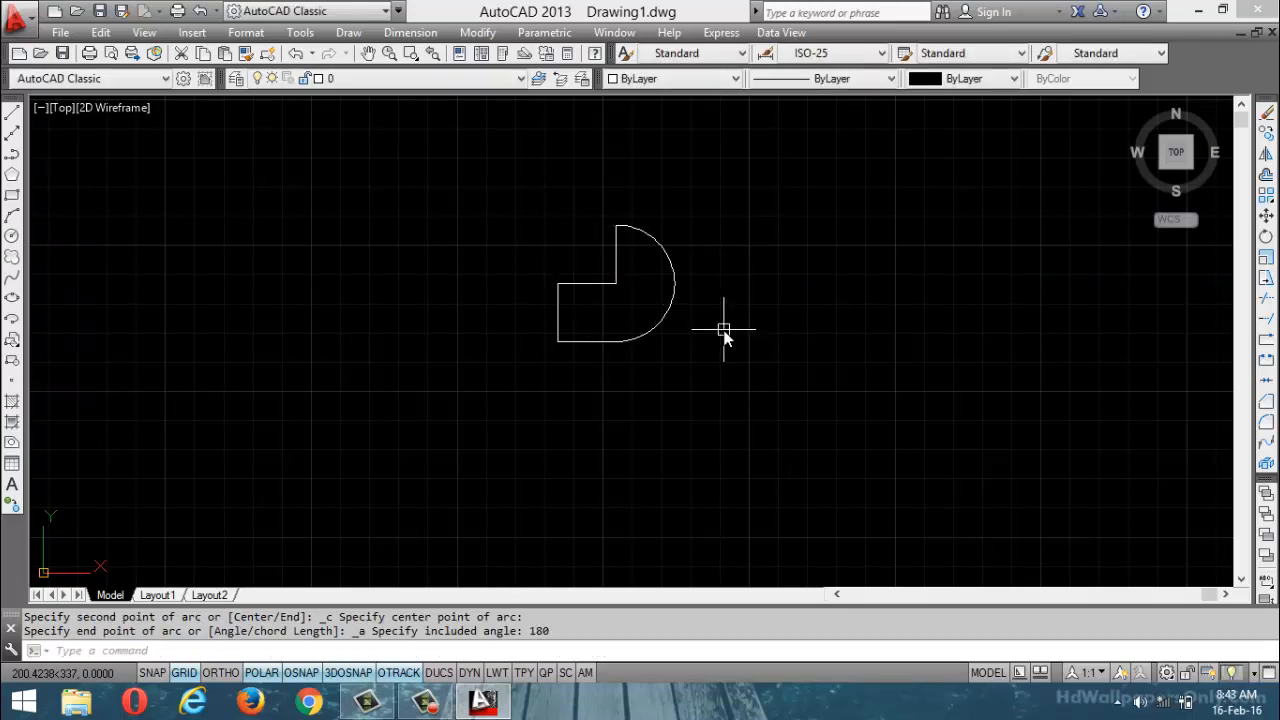
pyautogui.hotkey('ctrl', 'z')
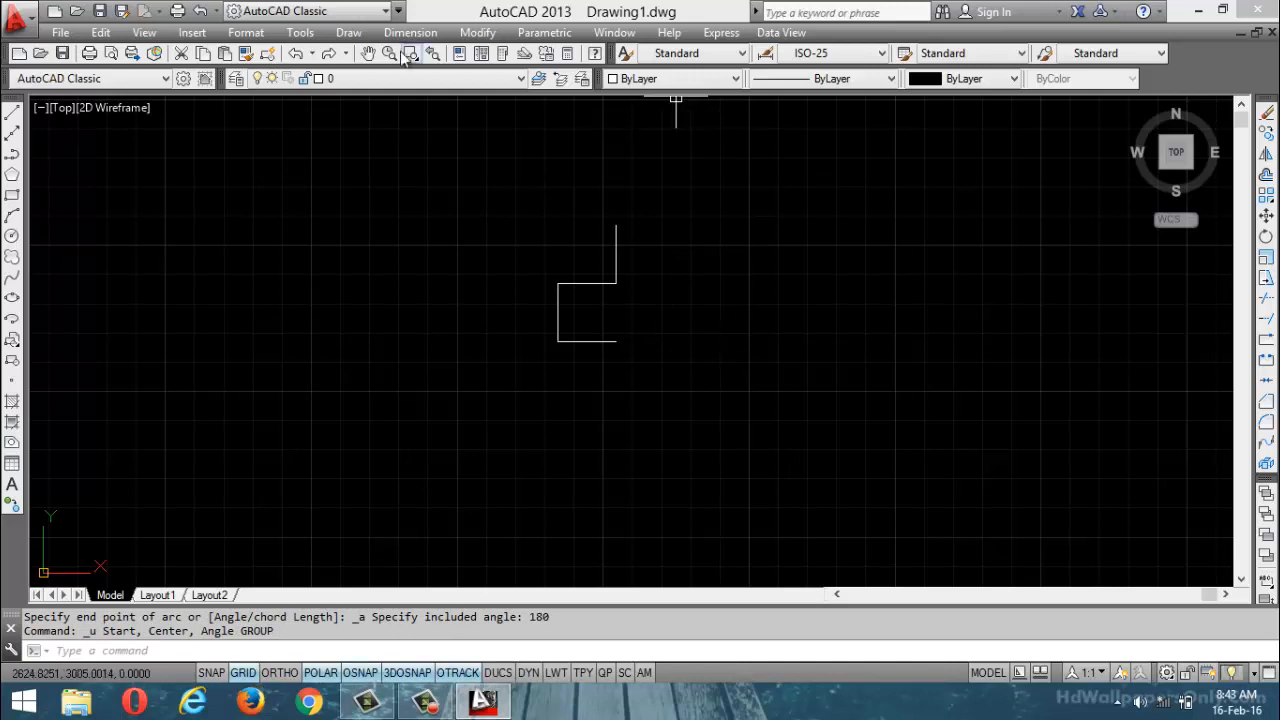
# Draw a Start, Center, Angle arc from the lower open end, centred on the inner corner, with a 135° included angle, and undo it
pyautogui.click(348, 32)
pyautogui.moveTo(401, 278)
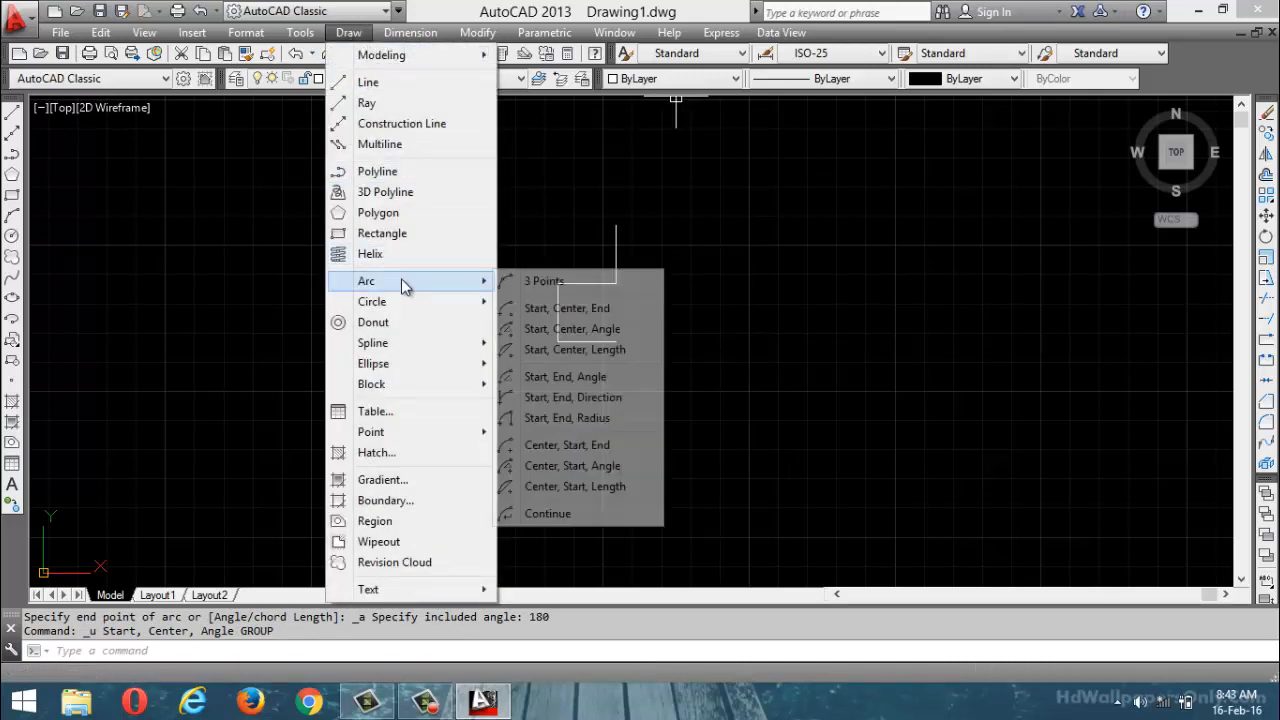
pyautogui.click(580, 338)
pyautogui.click(617, 341)
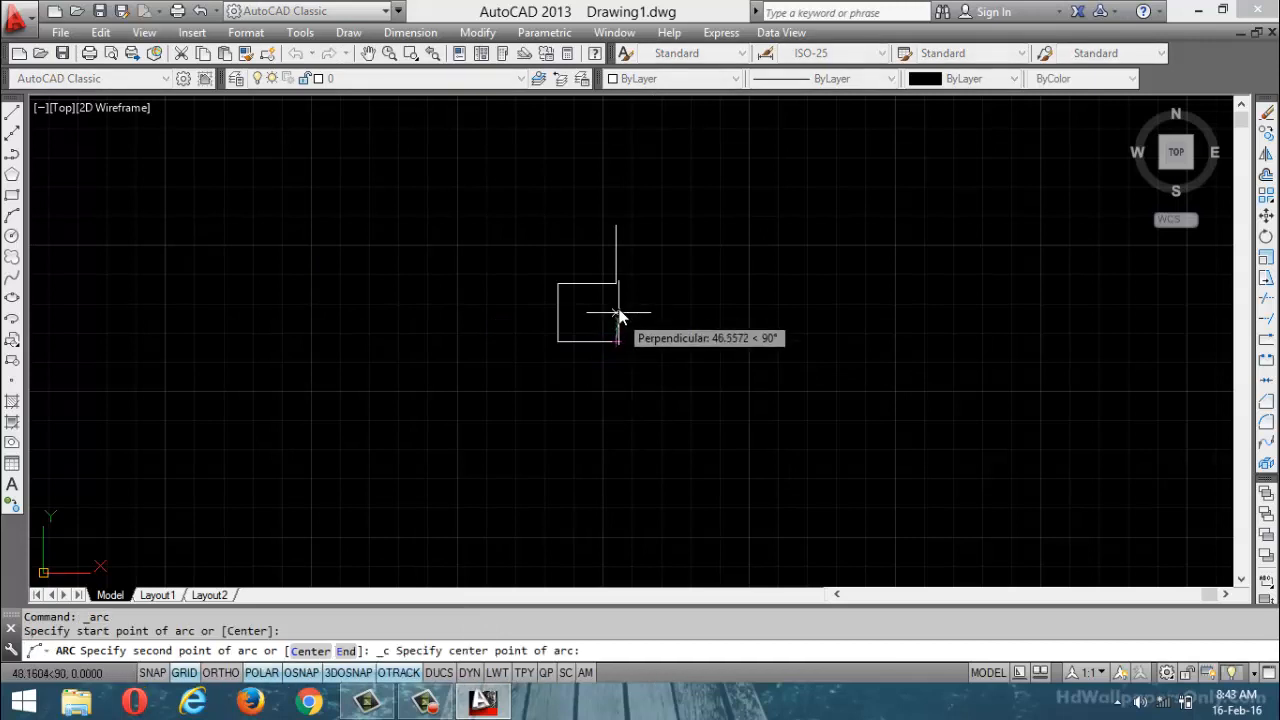
pyautogui.click(616, 283)
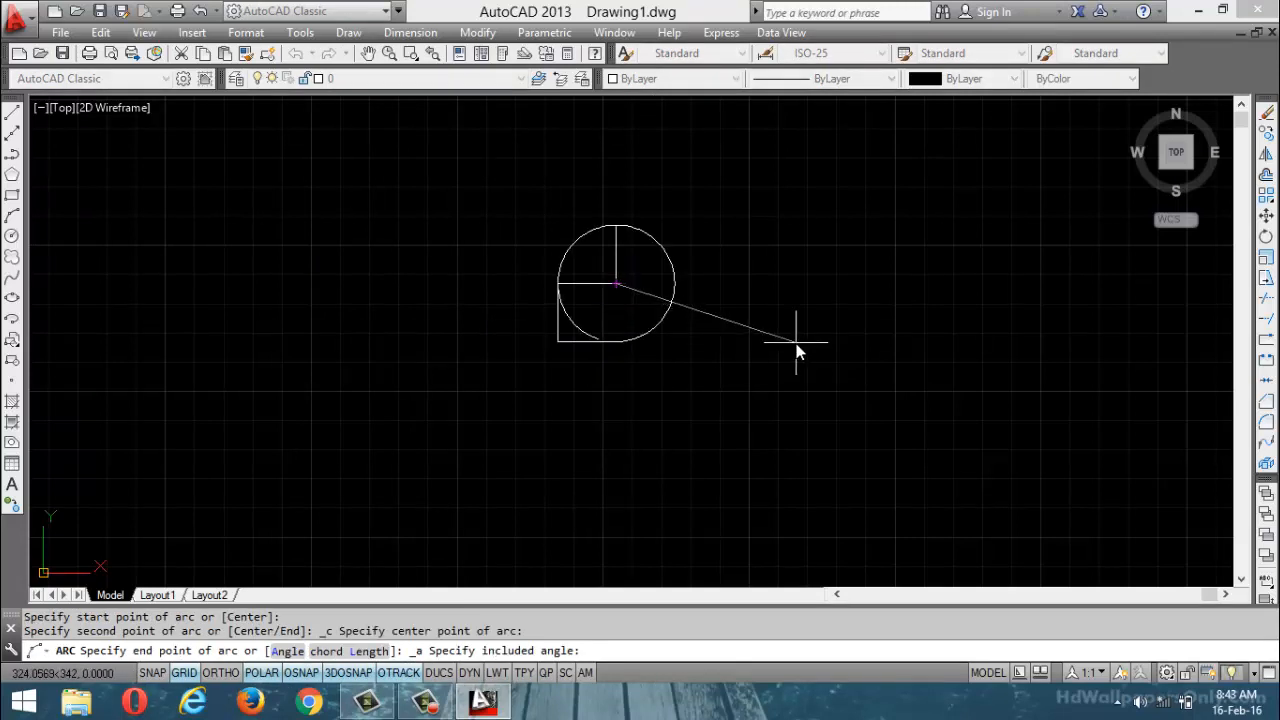
pyautogui.write('135')
pyautogui.press('Return')
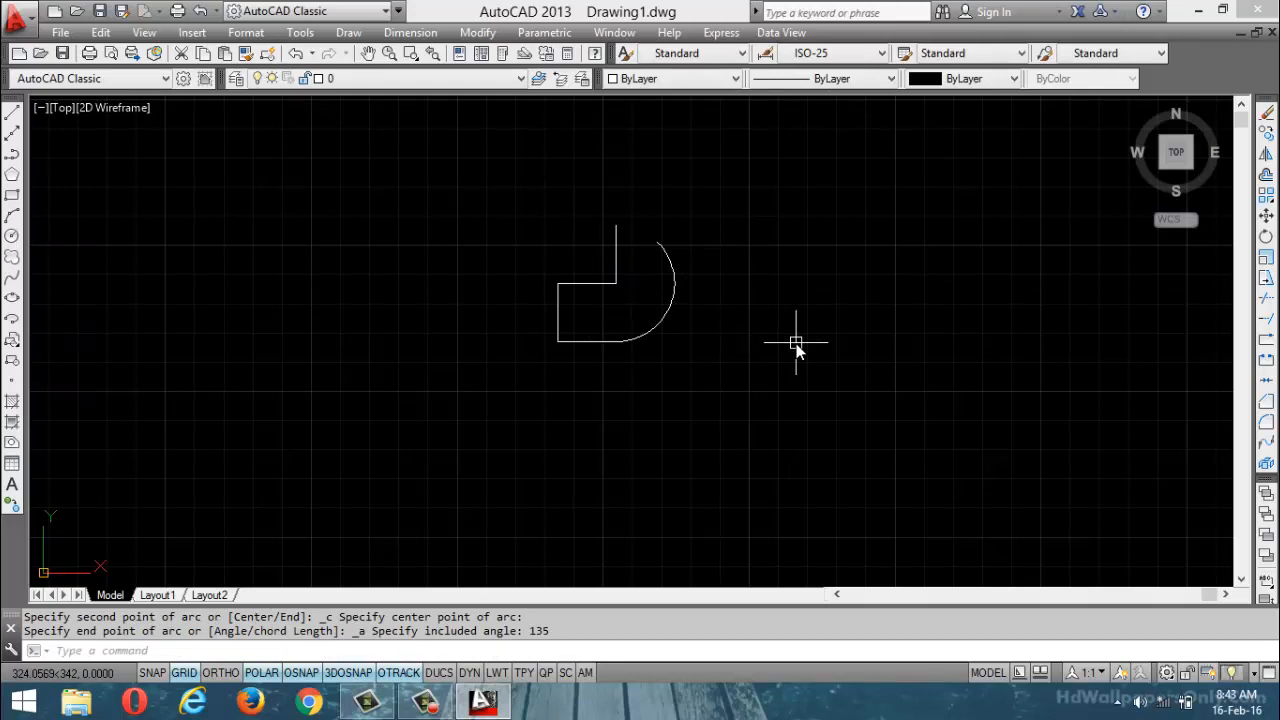
pyautogui.hotkey('ctrl', 'z')
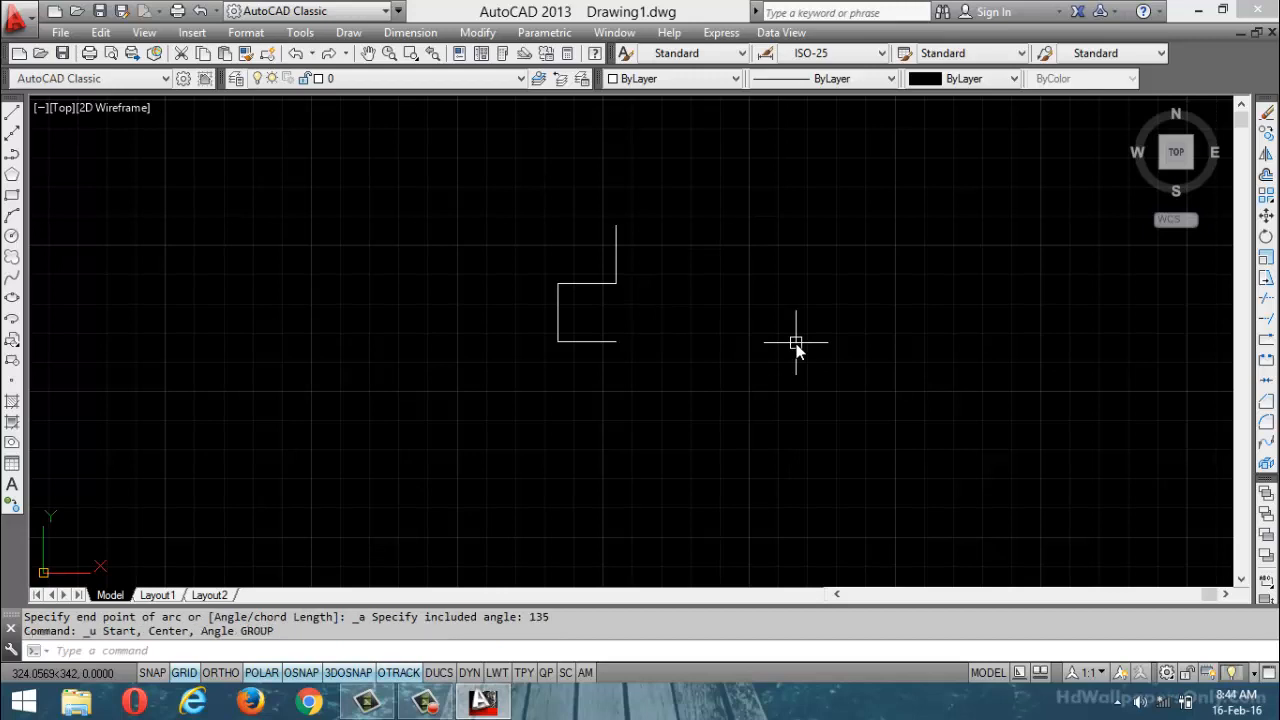
# Draw a Start, Center, Length arc from the lower open end, centred on the inner corner, with a chord length of 200, and undo it
pyautogui.click(405, 33)
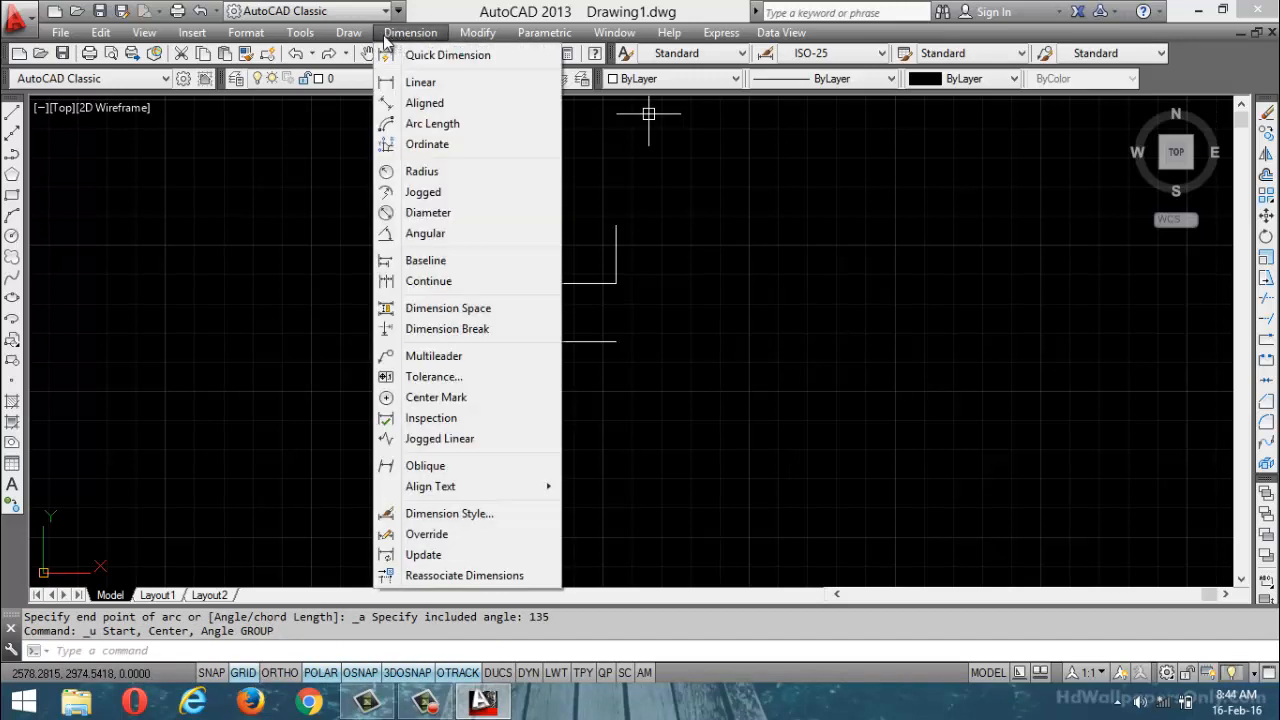
pyautogui.moveTo(349, 33)
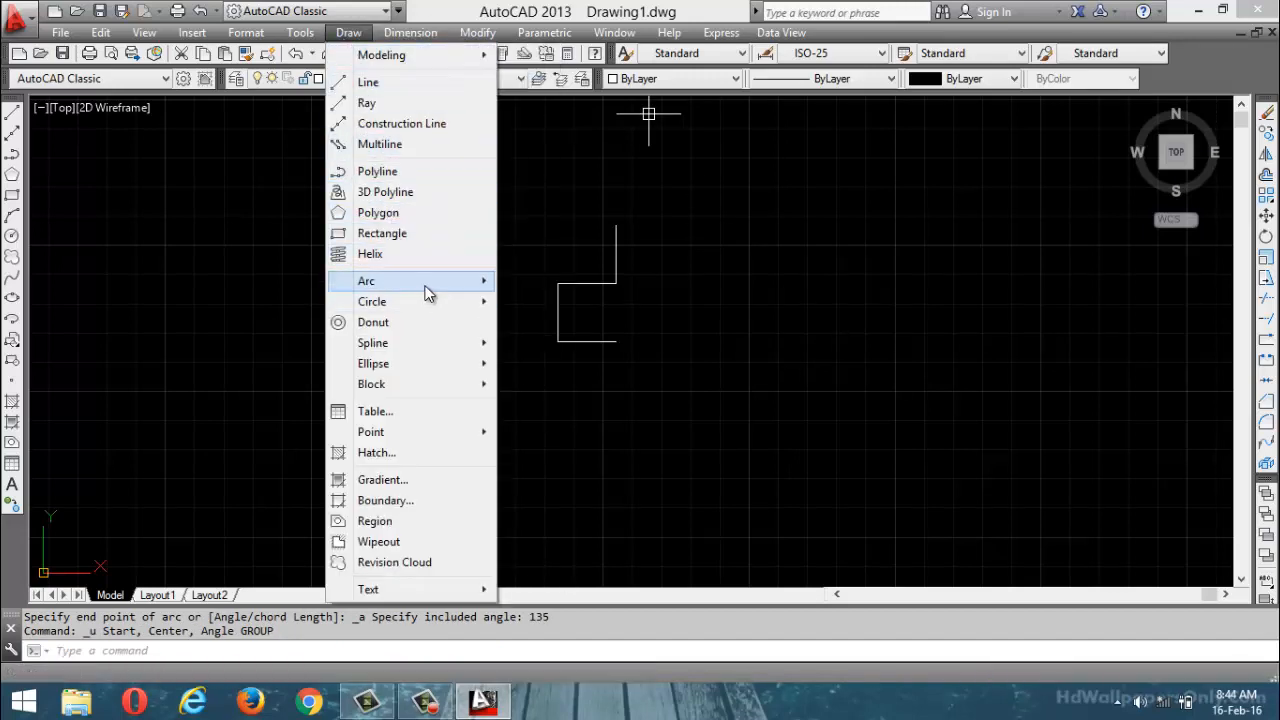
pyautogui.moveTo(428, 288)
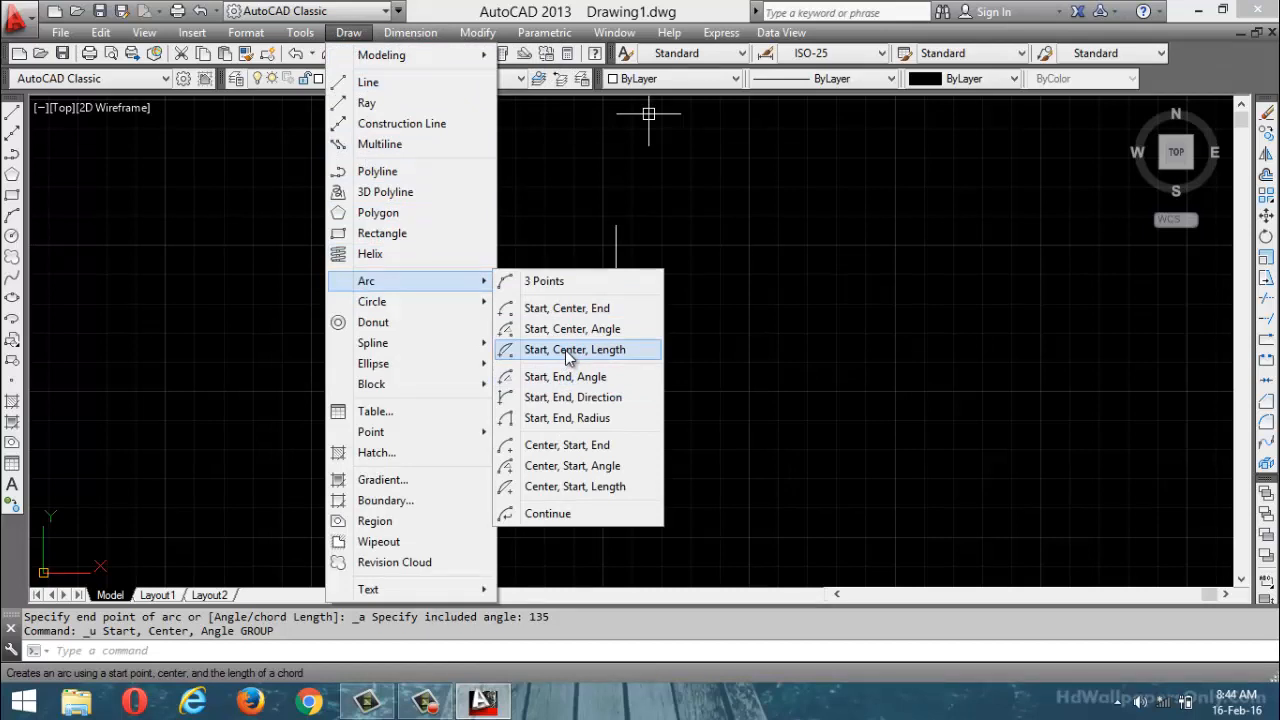
pyautogui.click(567, 352)
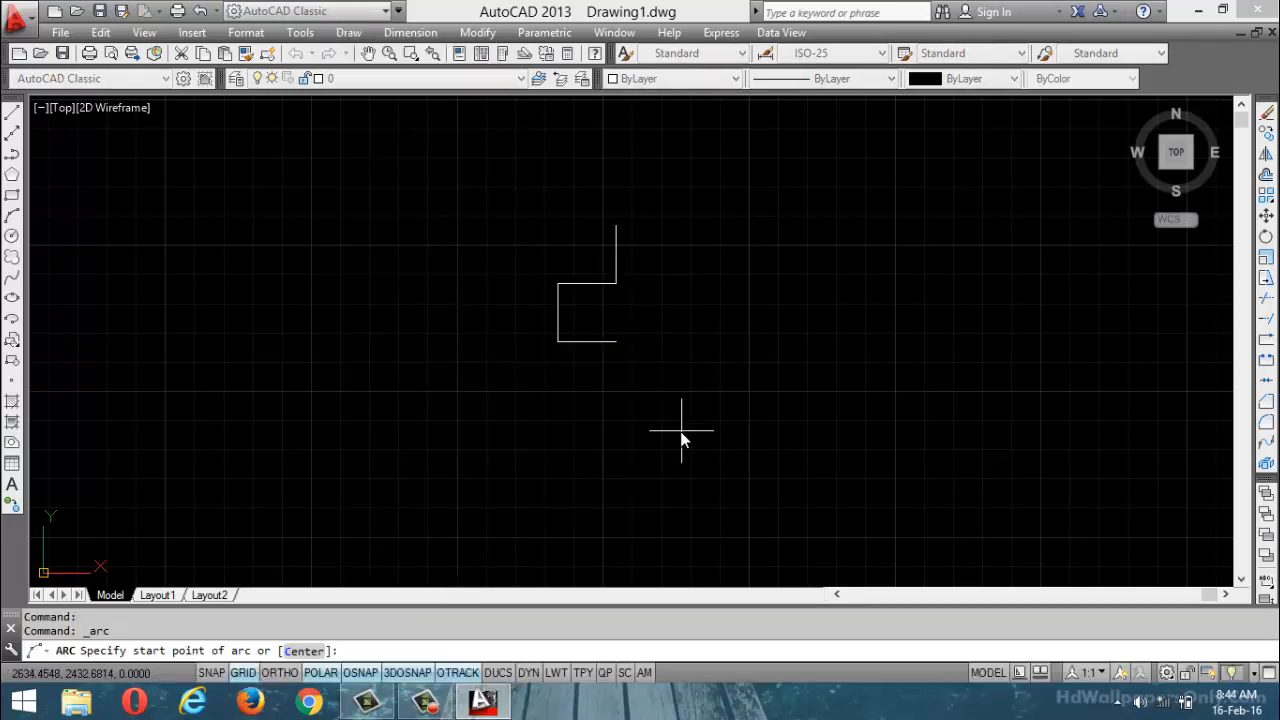
pyautogui.click(616, 341)
pyautogui.click(618, 286)
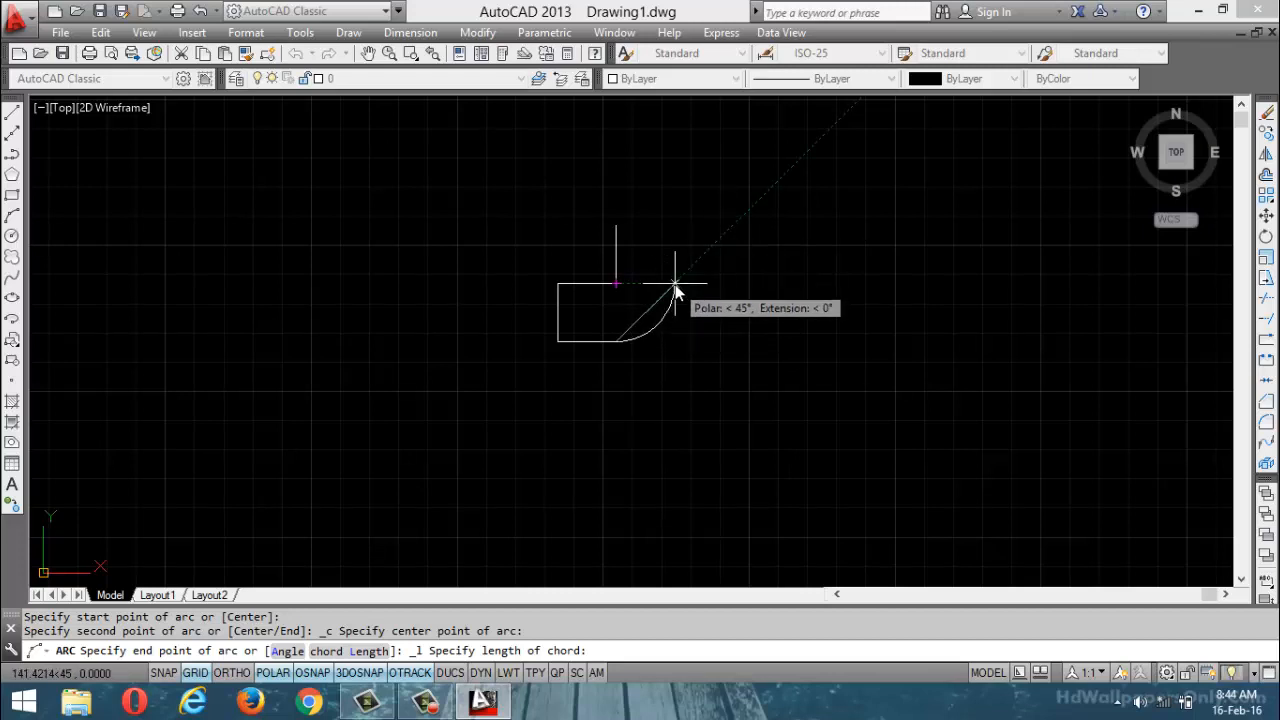
pyautogui.write('200')
pyautogui.press('Return')
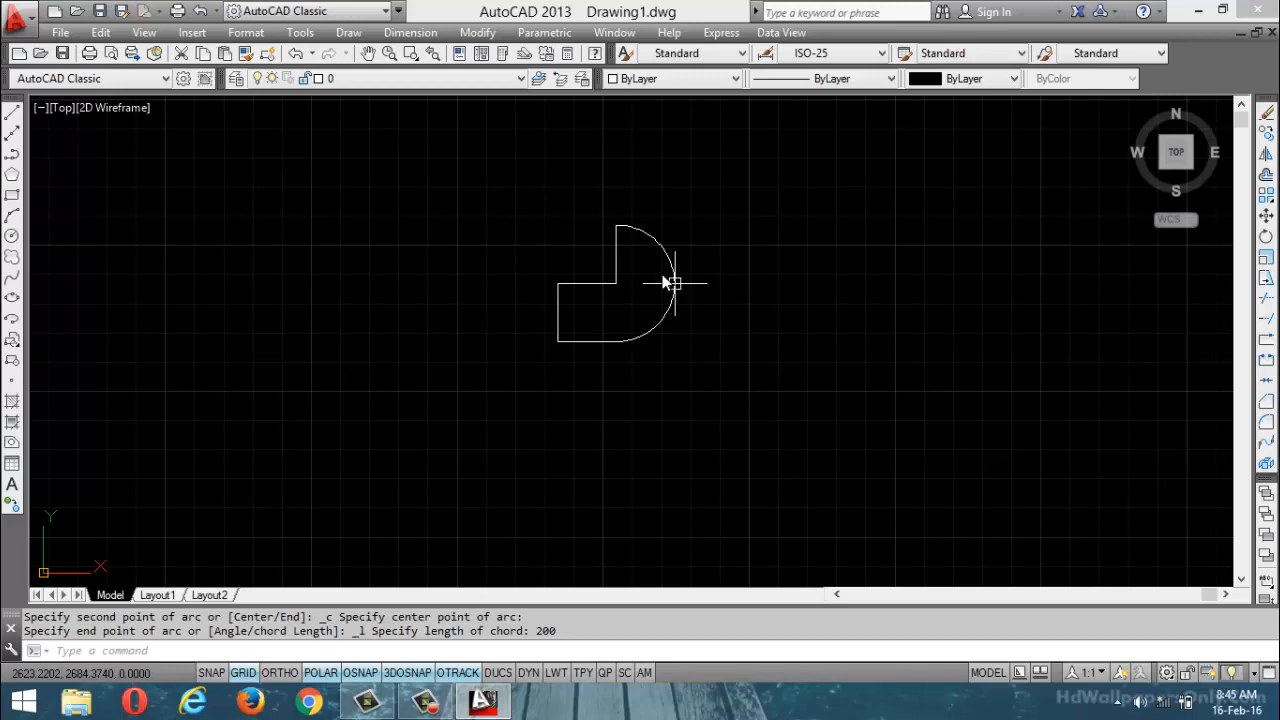
pyautogui.hotkey('ctrl', 'z')
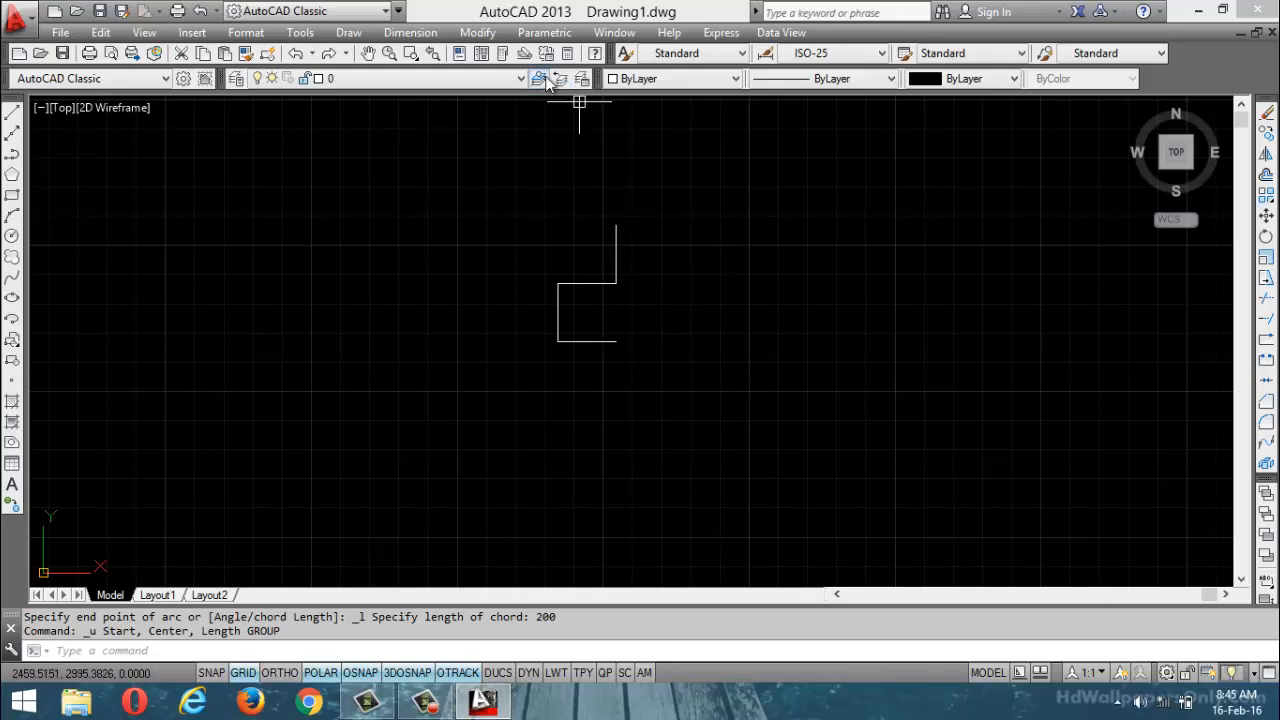
# Repeat the Start, Center, Length arc from the lower open end, centred on the inner corner, with a chord length of 200, and undo it
pyautogui.click(350, 33)
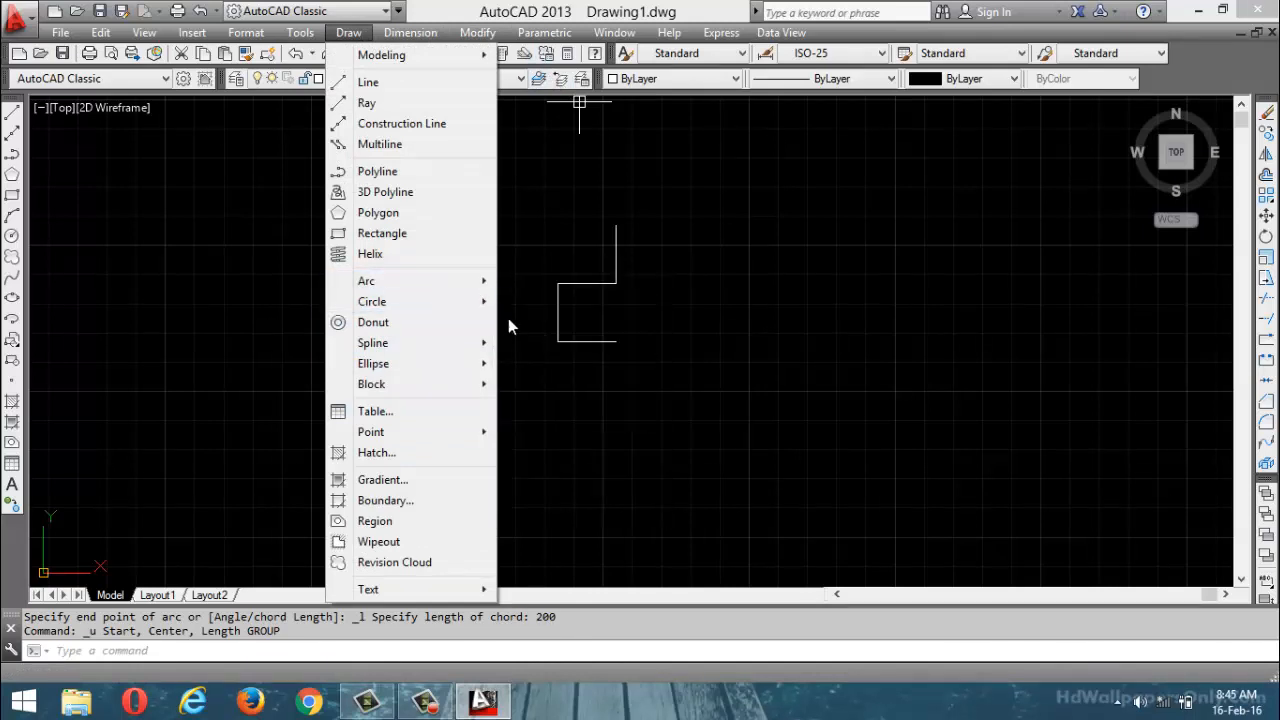
pyautogui.moveTo(443, 281)
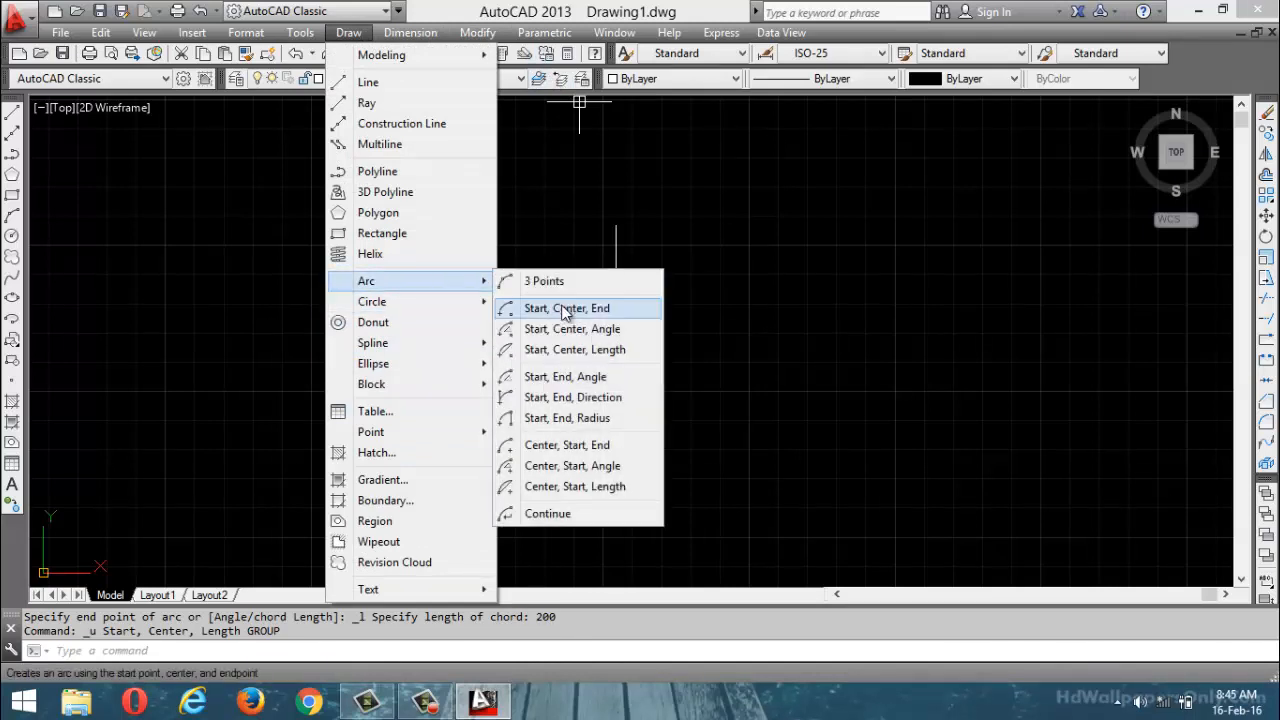
pyautogui.click(567, 362)
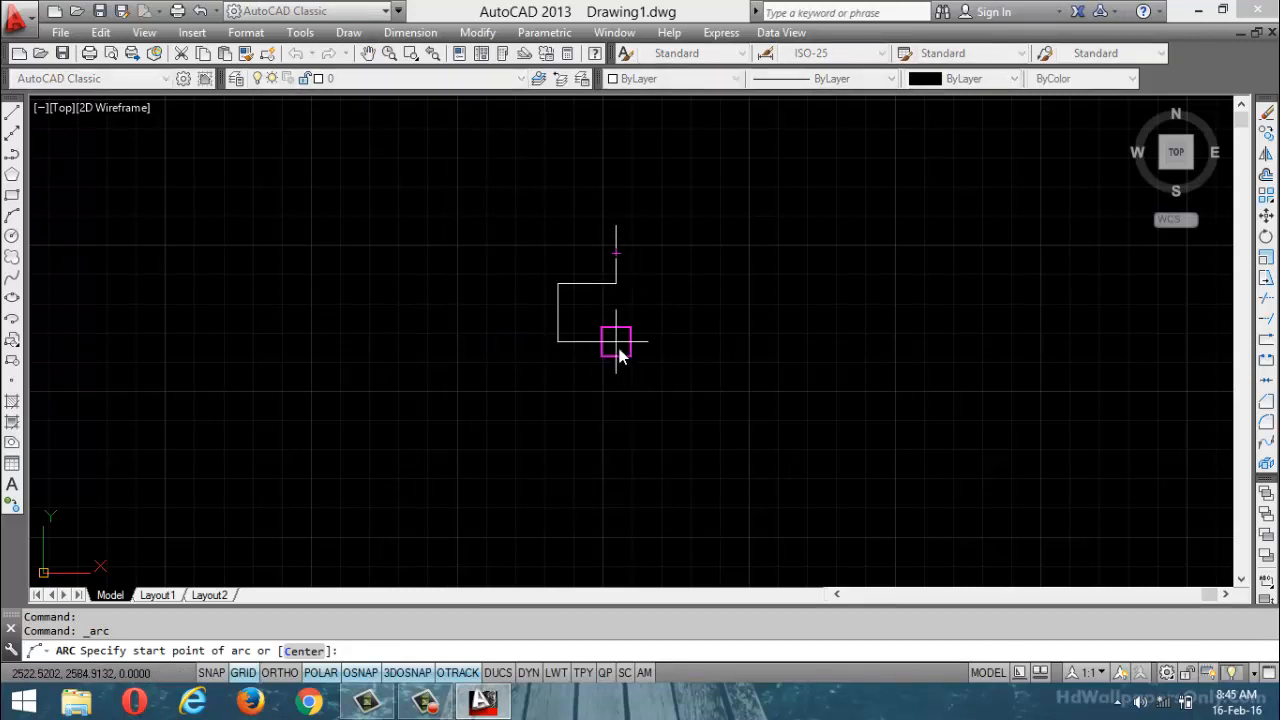
pyautogui.click(616, 347)
pyautogui.click(616, 284)
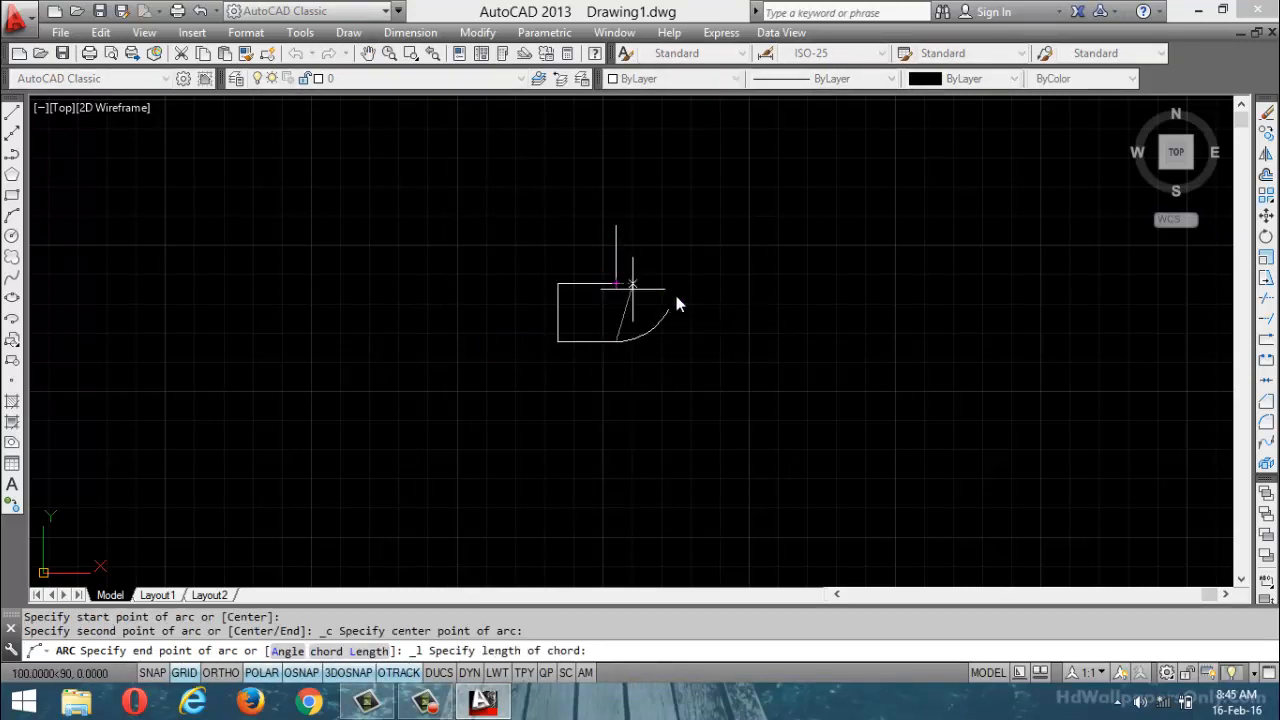
pyautogui.write('200')
pyautogui.press('Return')
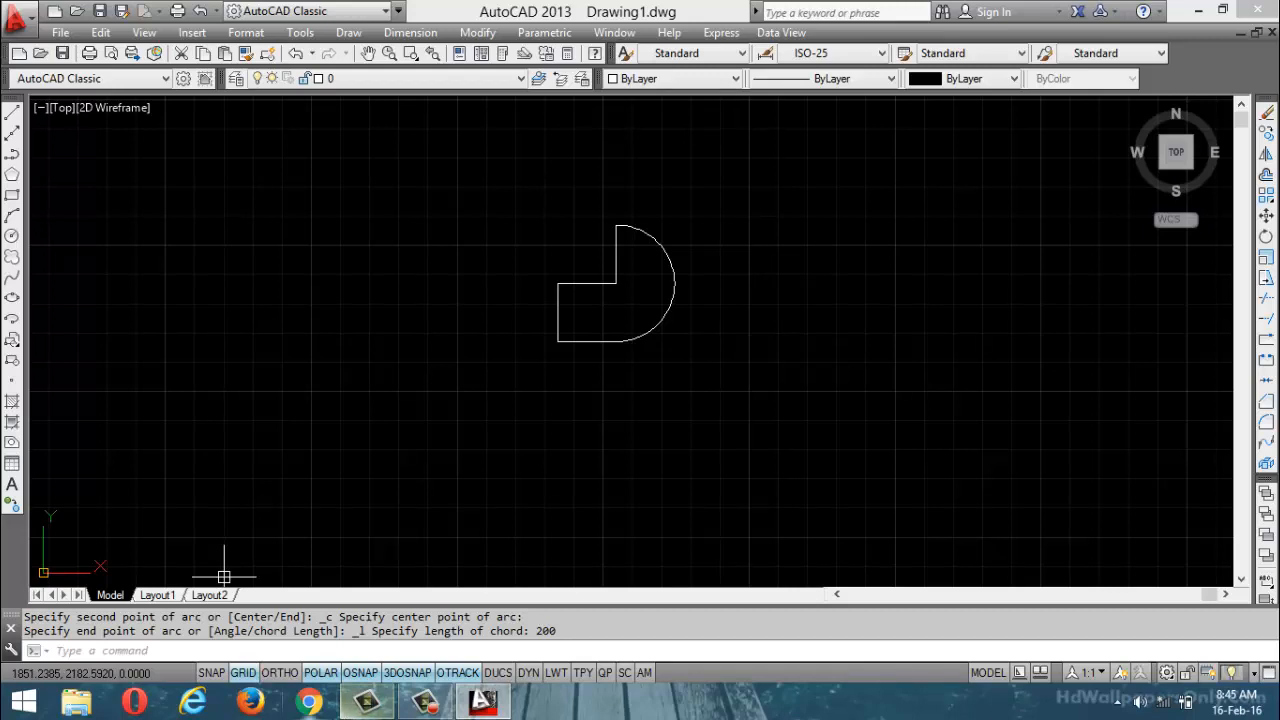
pyautogui.hotkey('ctrl', 'z')
# Draw a Start, End, Angle arc from the lower open end to the upper segment's top end with a 180° included angle, and undo it
pyautogui.click(347, 33)
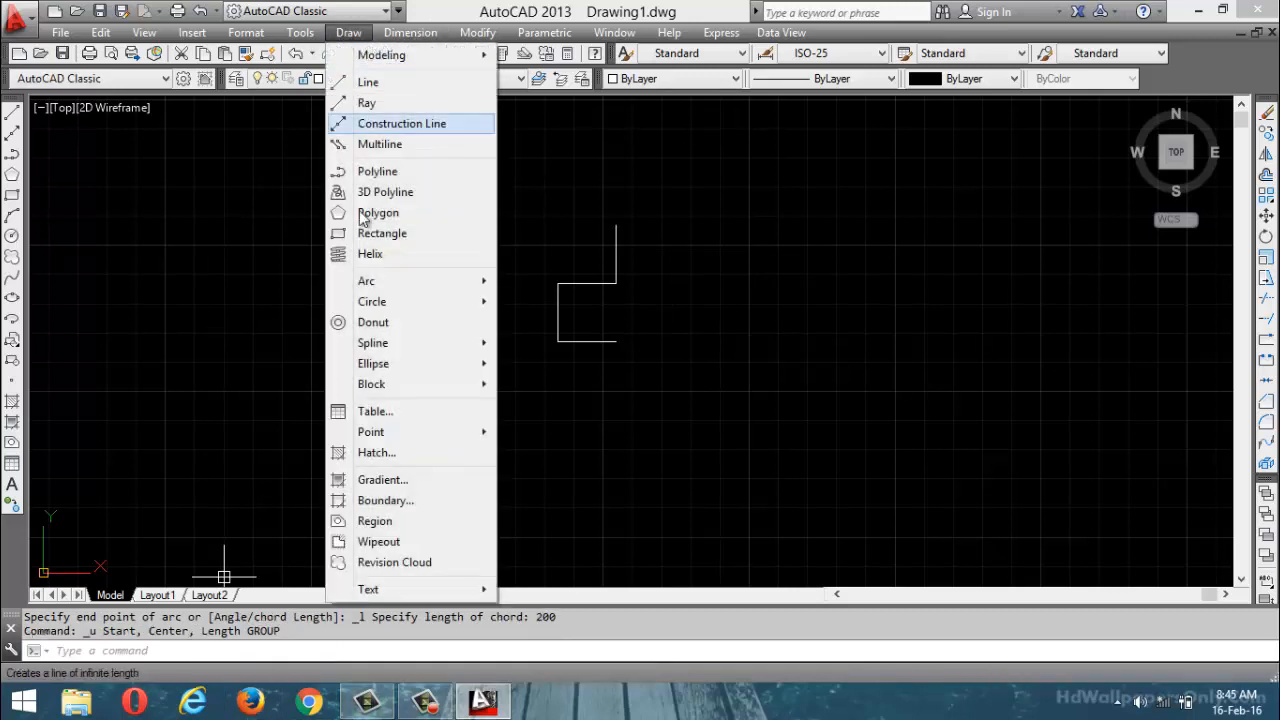
pyautogui.moveTo(391, 284)
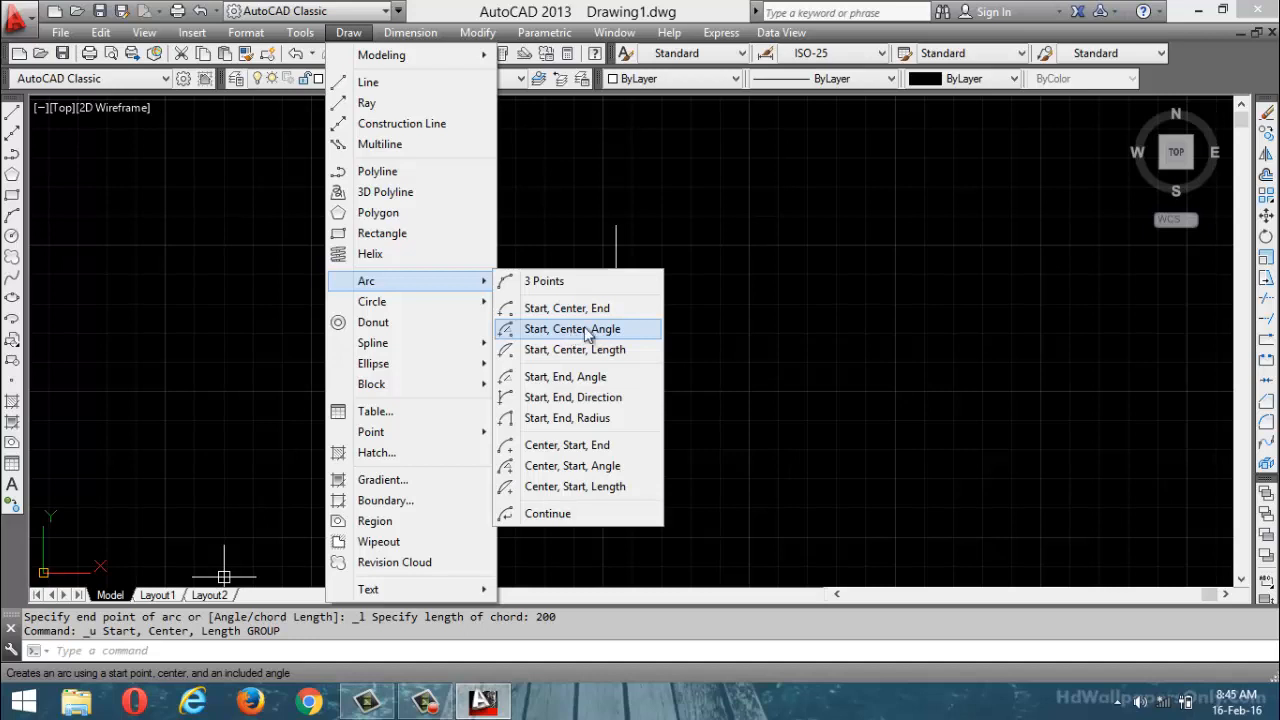
pyautogui.click(570, 385)
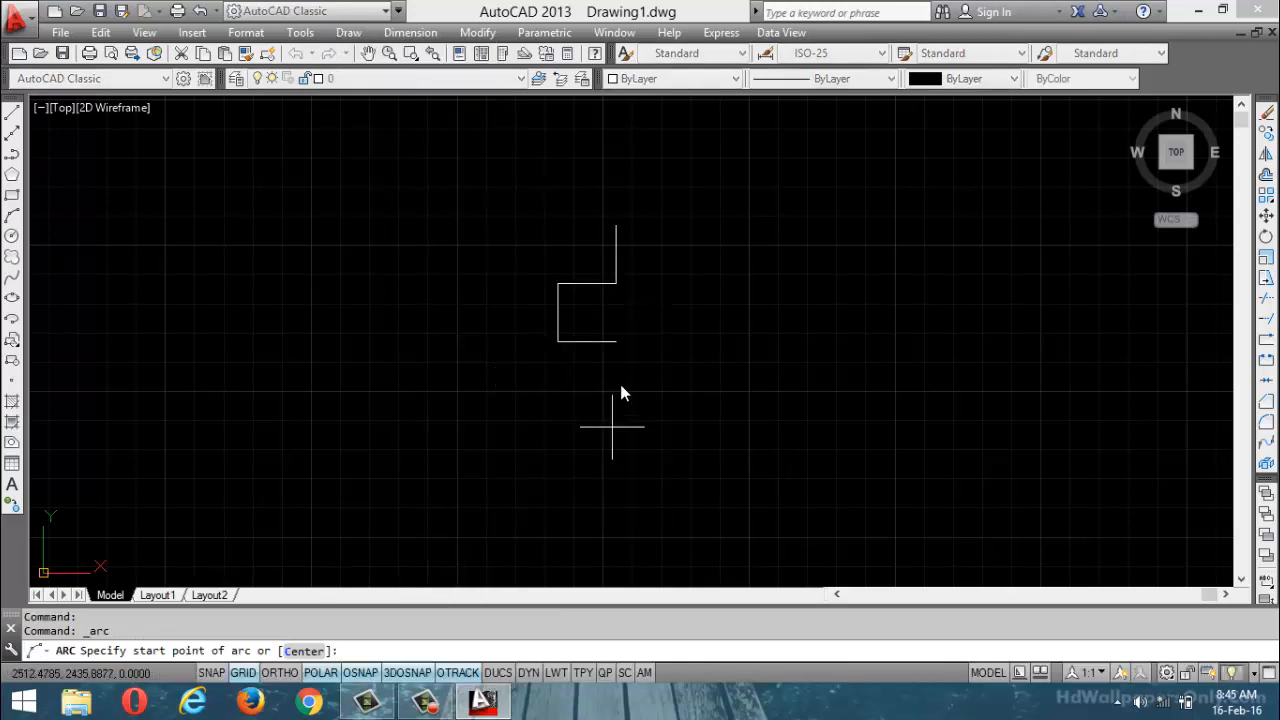
pyautogui.click(616, 344)
pyautogui.click(616, 225)
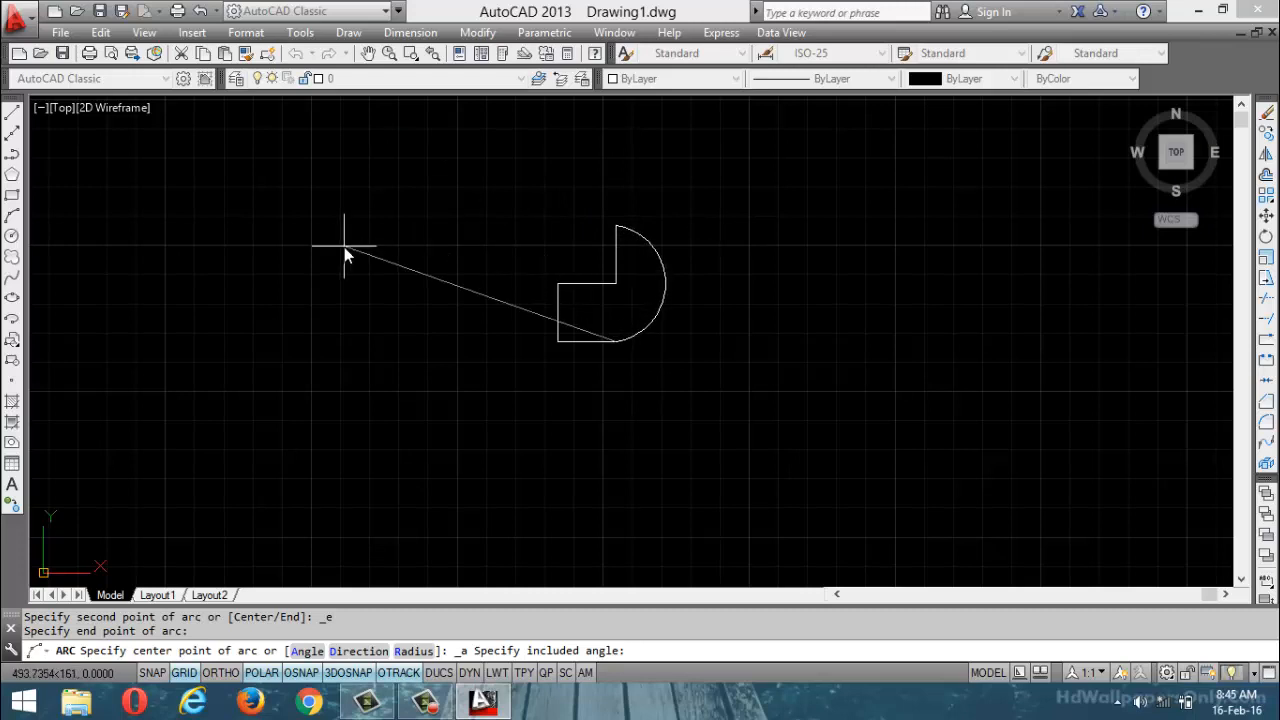
pyautogui.write('180')
pyautogui.press('Return')
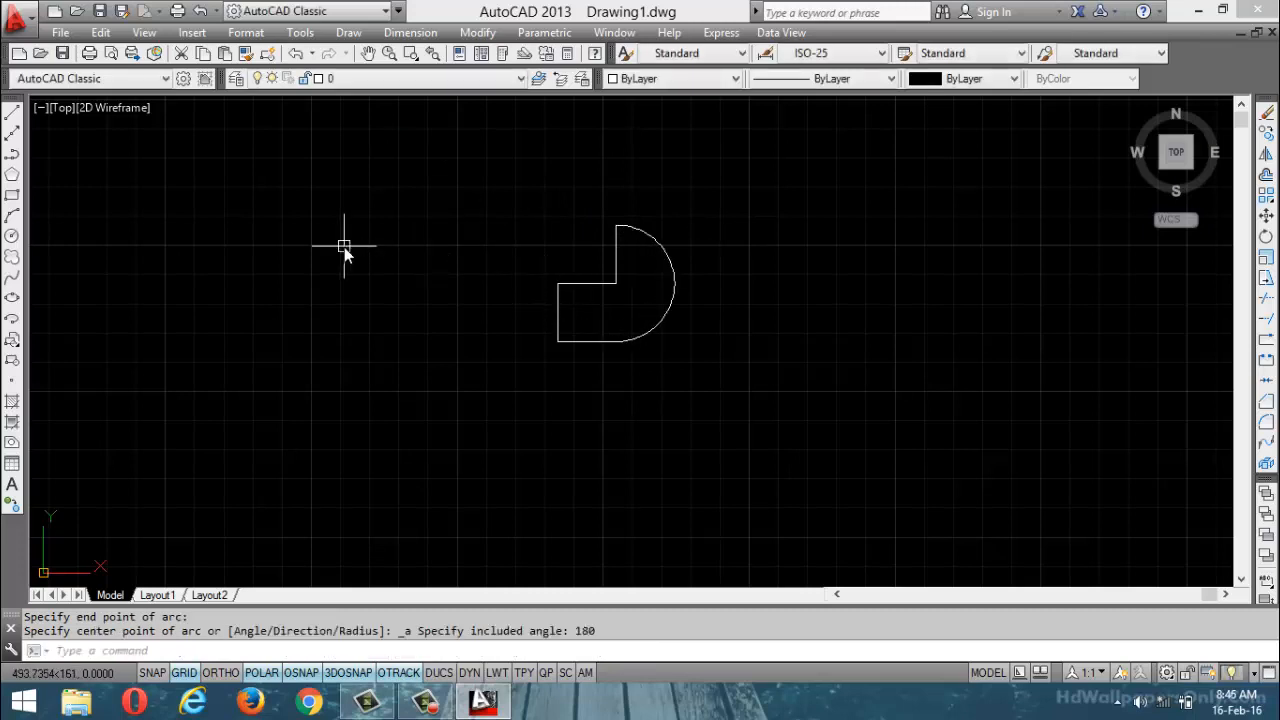
pyautogui.hotkey('ctrl', 'z')
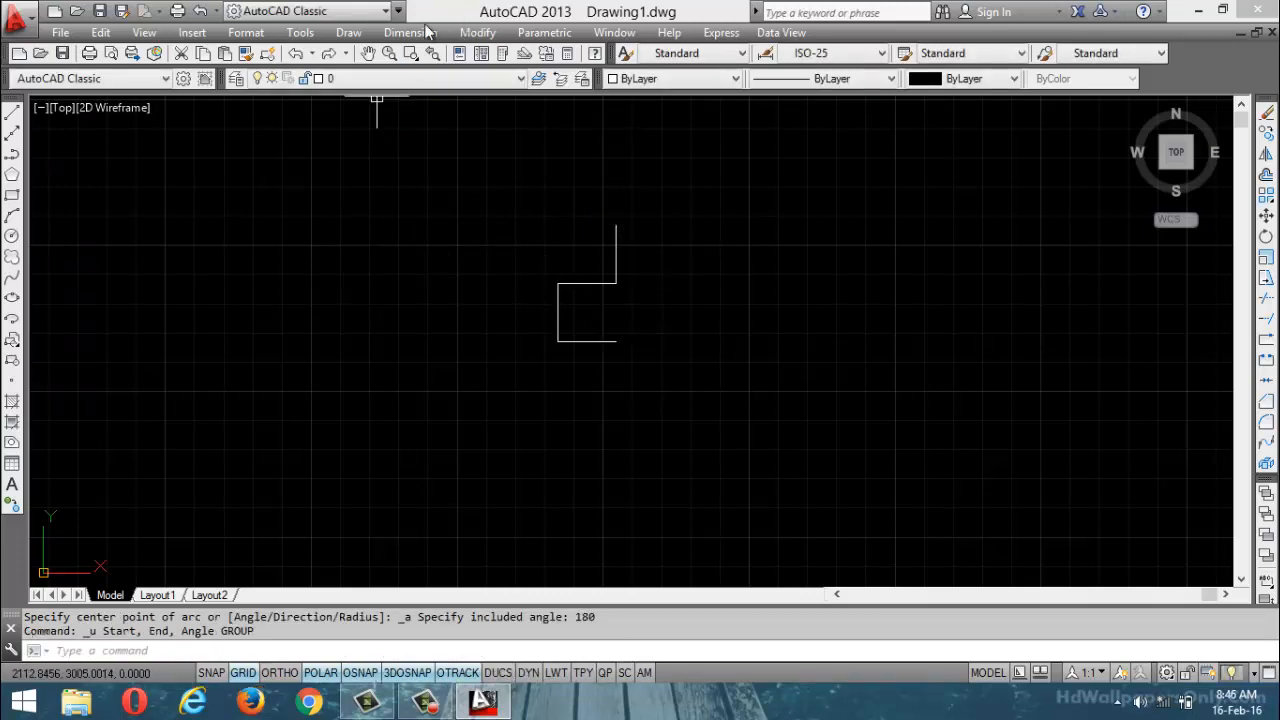
# Draw a Start, Center, Angle arc from the lower open end, centred on the inner corner, with a 135° included angle, and undo it
pyautogui.click(357, 34)
pyautogui.moveTo(449, 280)
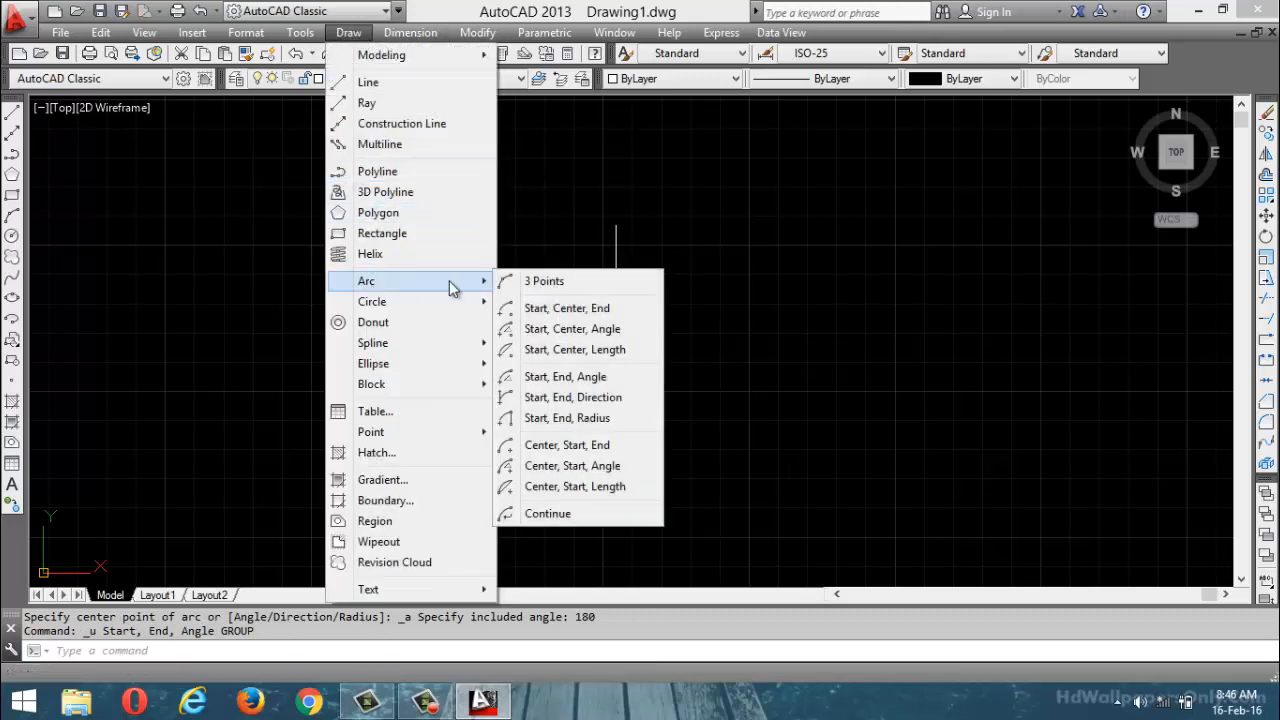
pyautogui.click(568, 340)
pyautogui.click(616, 342)
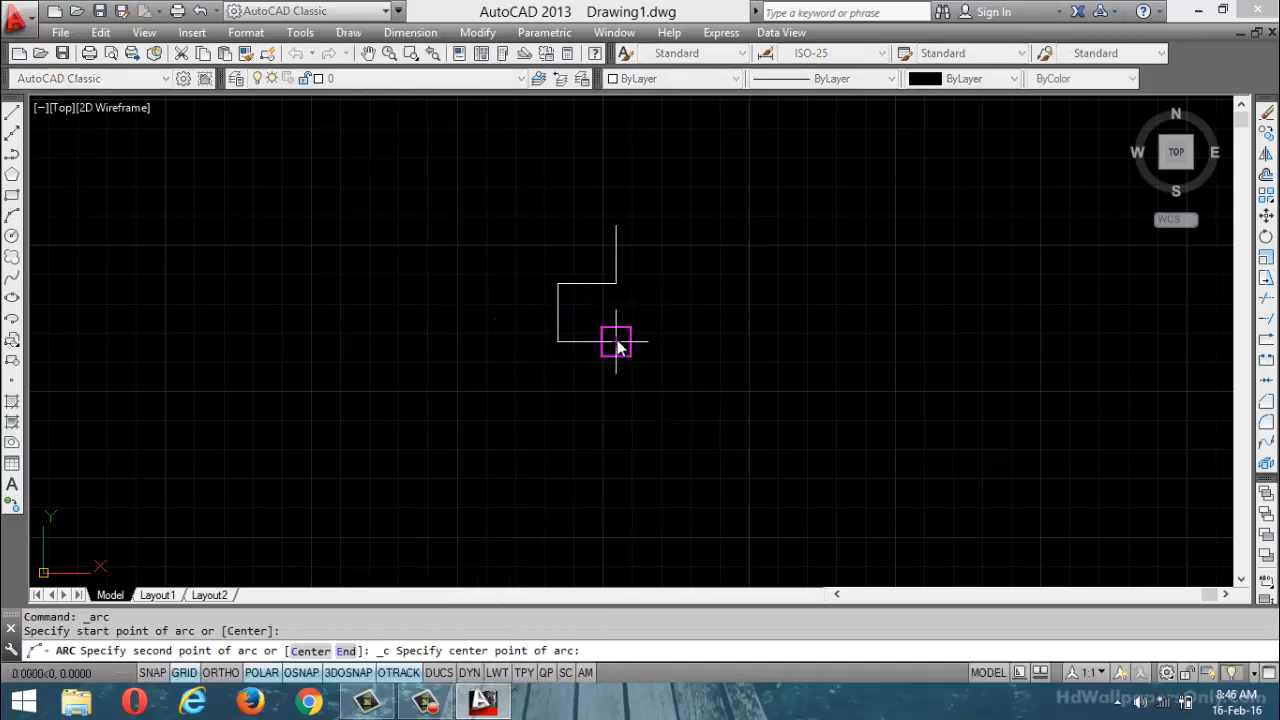
pyautogui.click(616, 284)
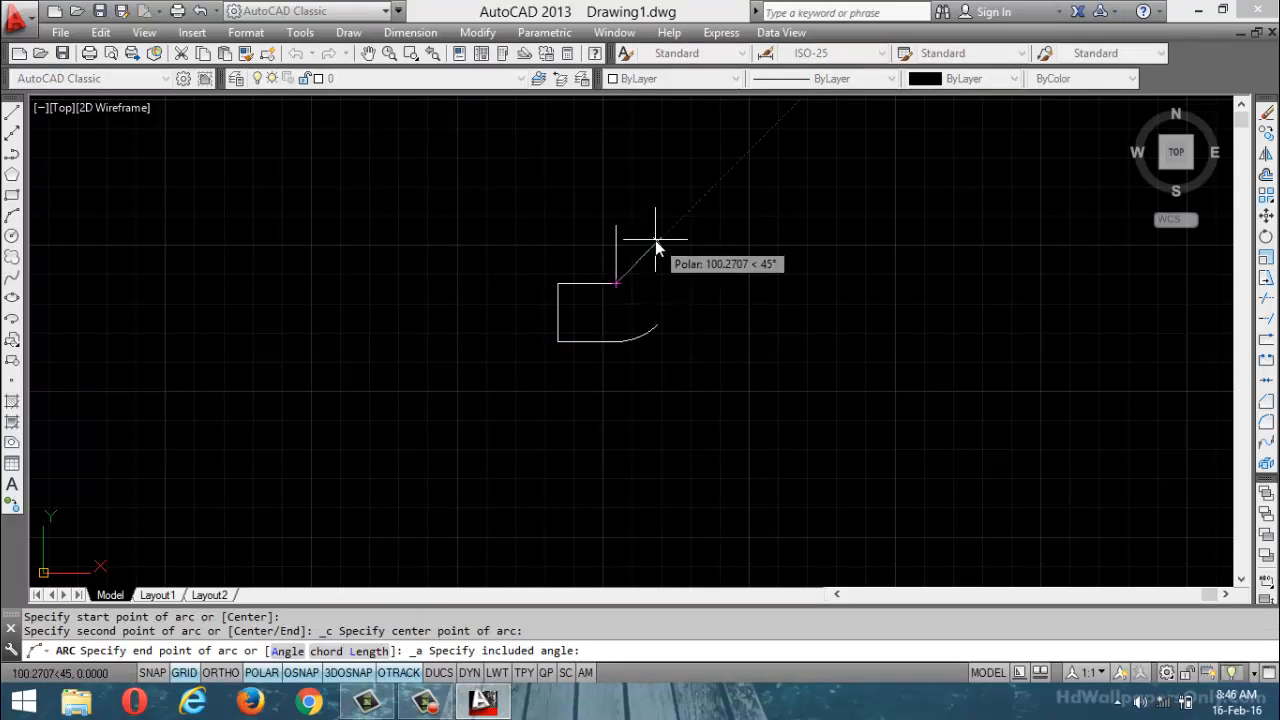
pyautogui.write('135')
pyautogui.press('Return')
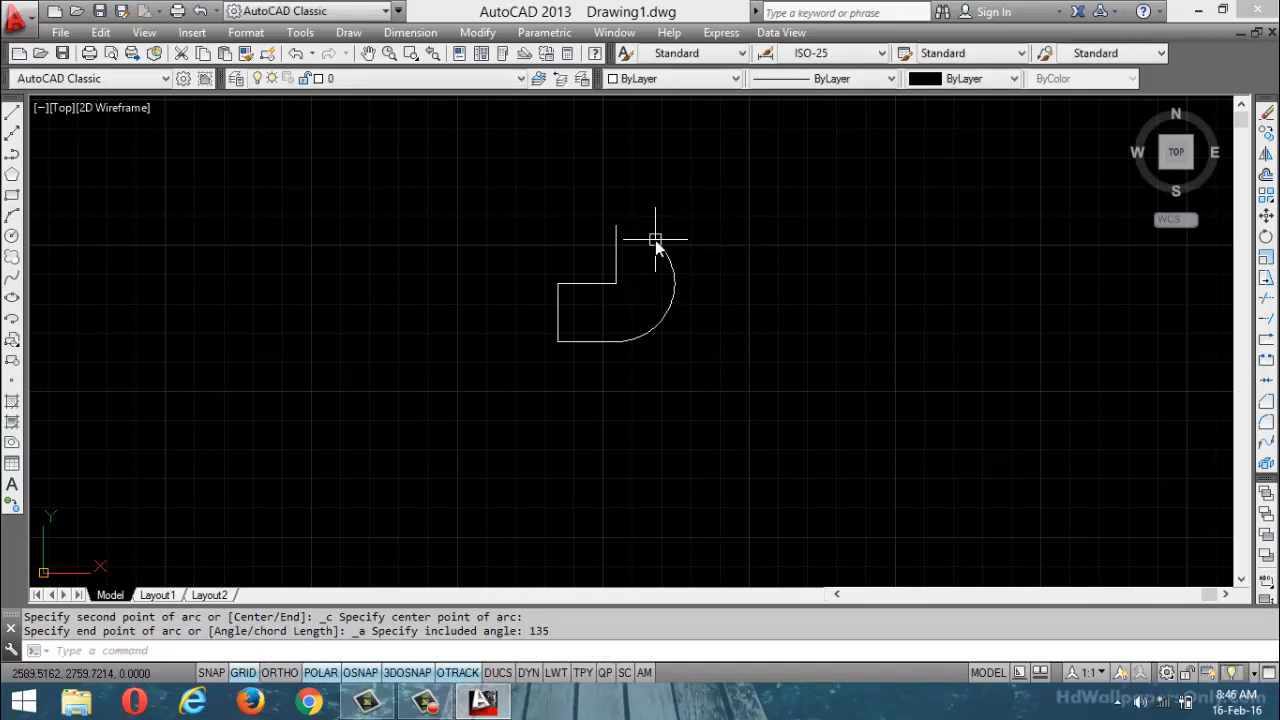
pyautogui.hotkey('ctrl', 'z')
# Draw a Start, End, Angle arc from the lower open end to the upper segment's top end with a 135° included angle
pyautogui.click(348, 32)
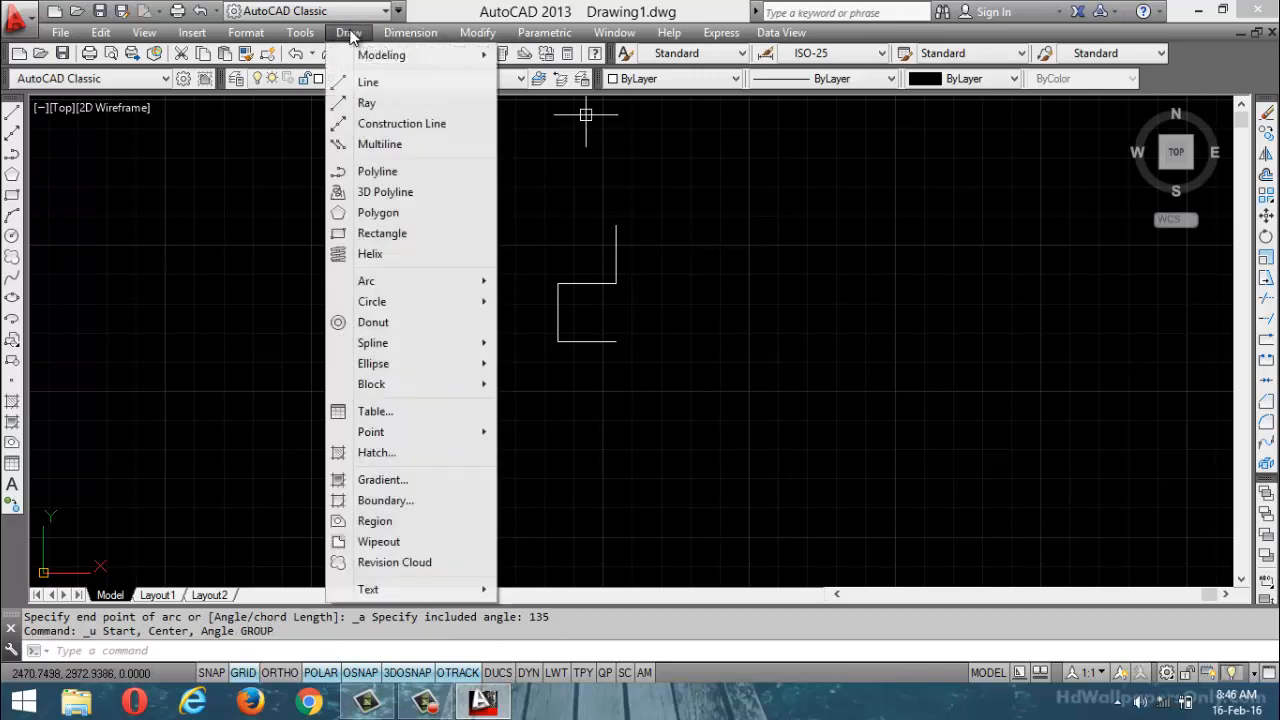
pyautogui.moveTo(401, 282)
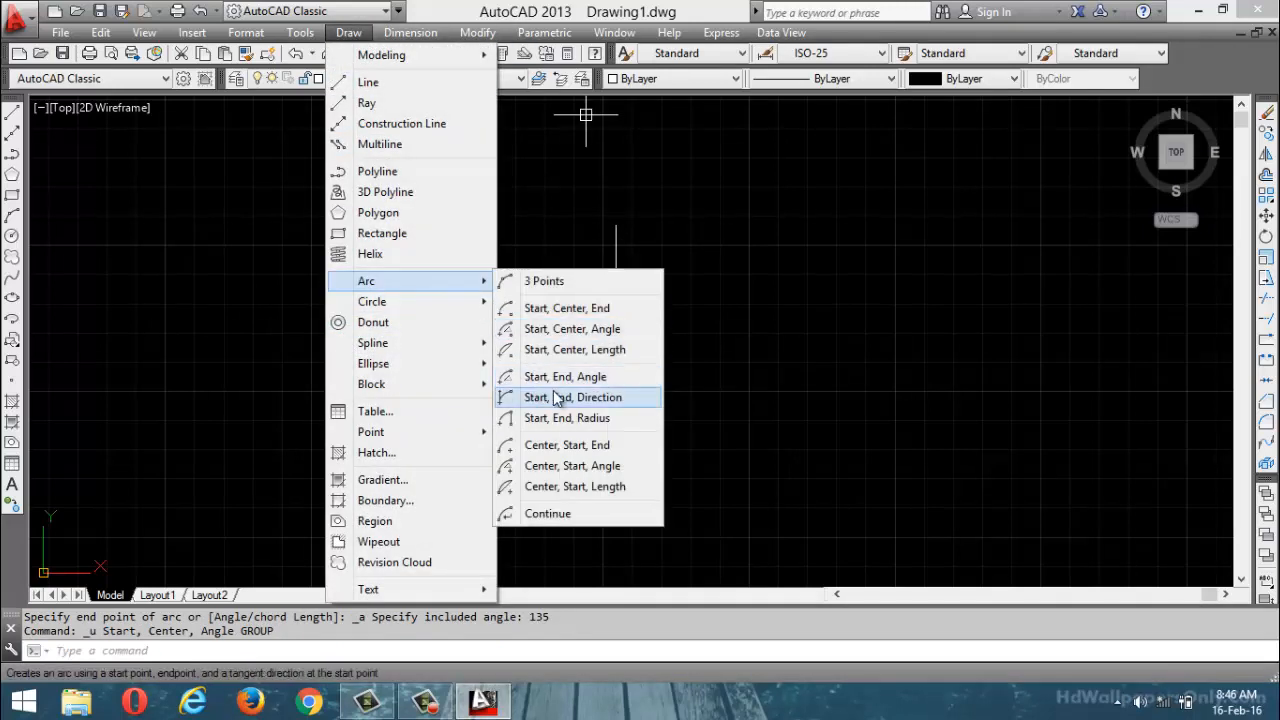
pyautogui.click(561, 377)
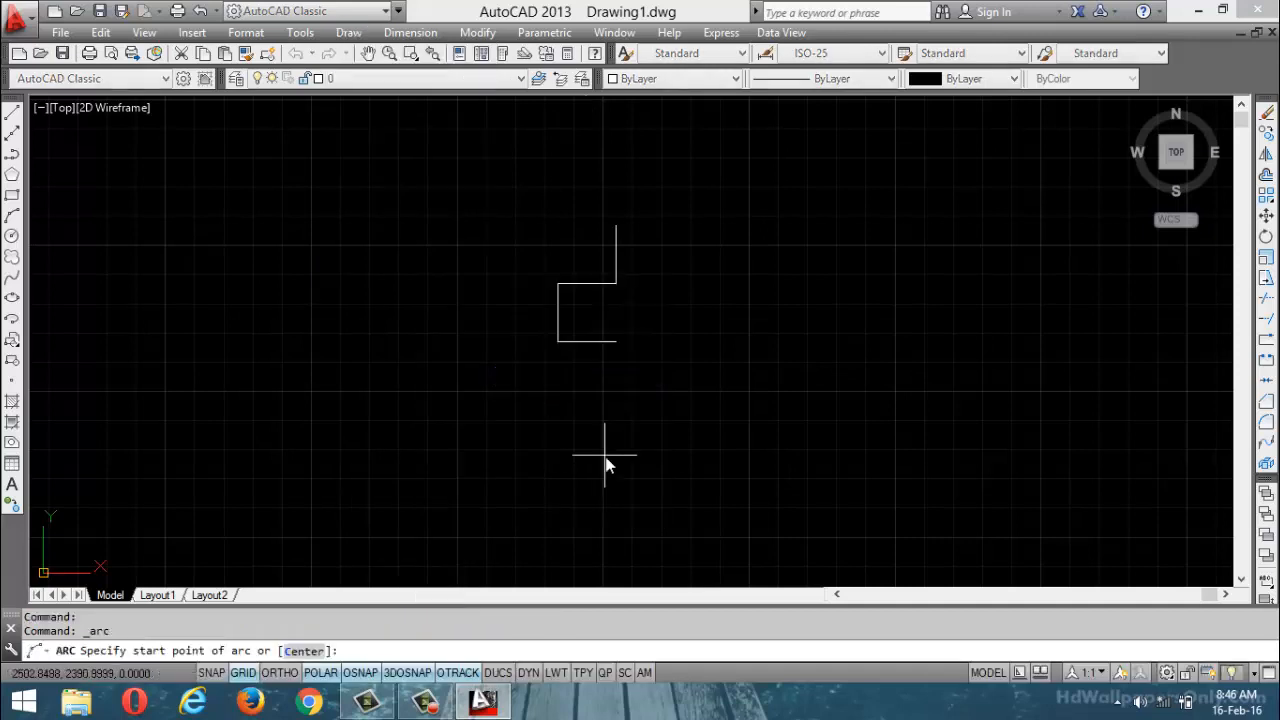
pyautogui.click(615, 346)
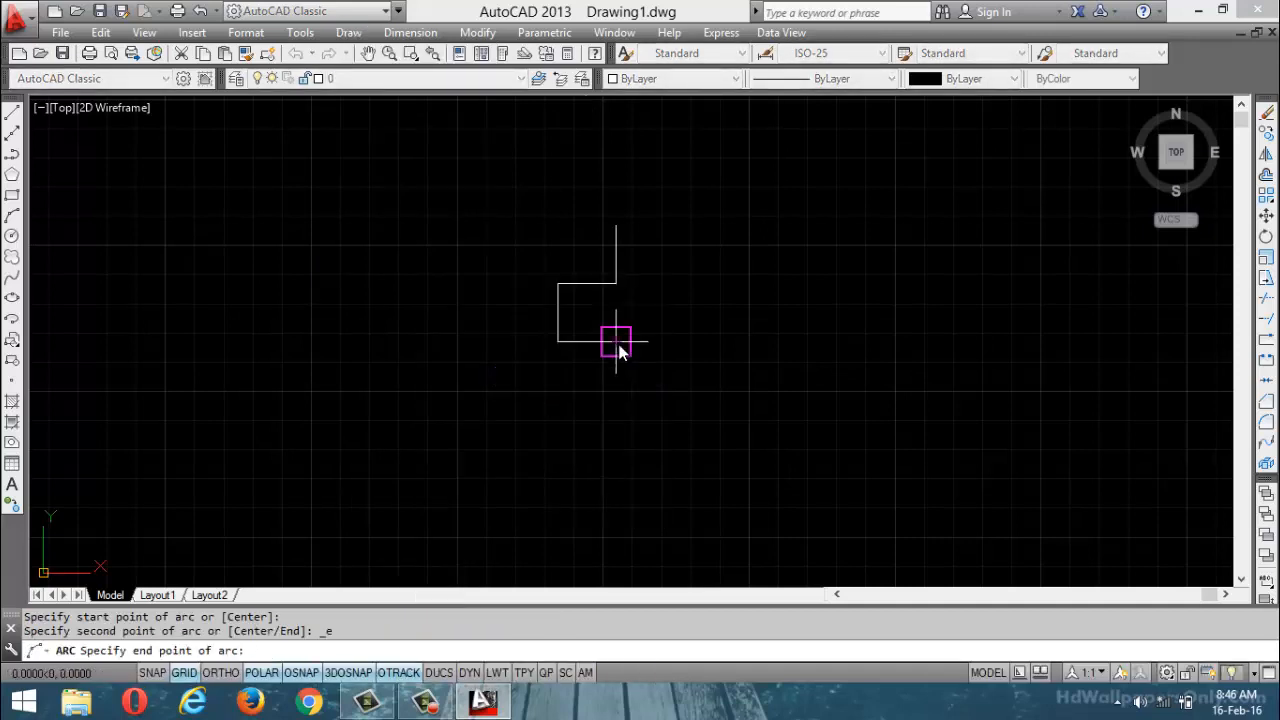
pyautogui.click(615, 229)
pyautogui.write('13')
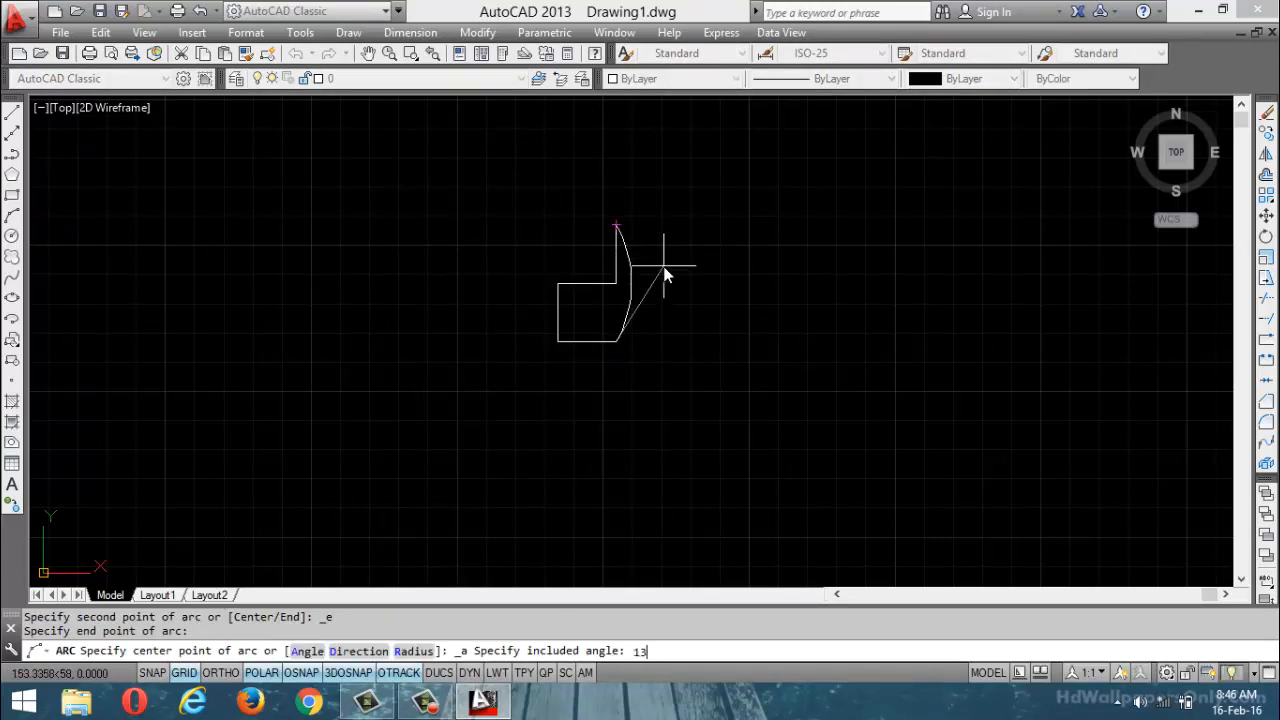
pyautogui.write('5')
pyautogui.press('Return')
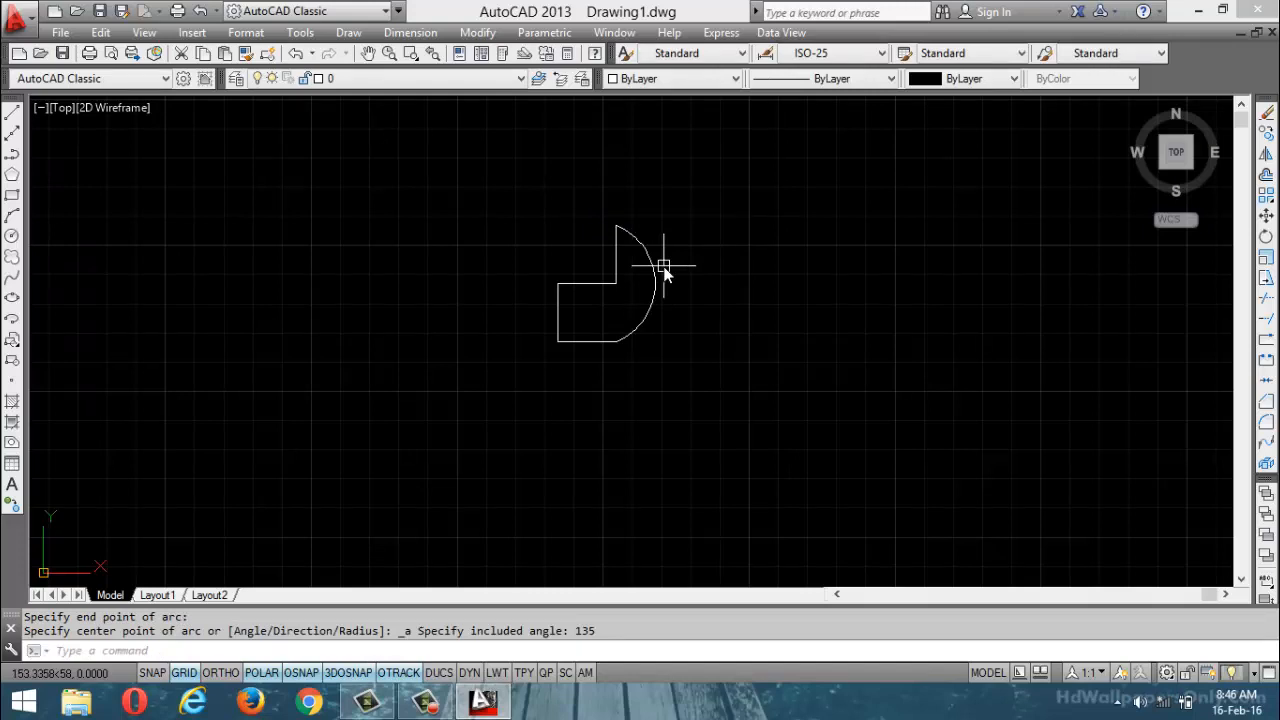
# Select the 135° arc to examine its centre and end grips up close, deselect it, and undo the arc
pyautogui.click(655, 292)
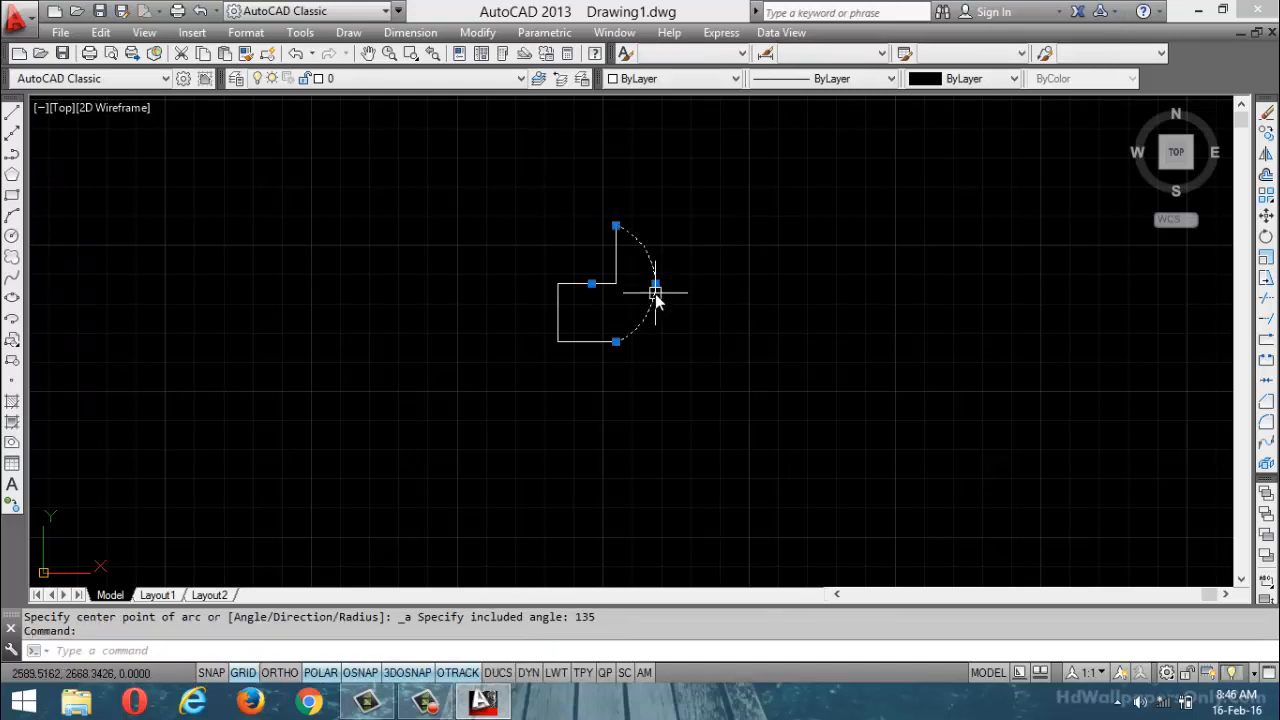
pyautogui.scroll(-4, 603, 293)
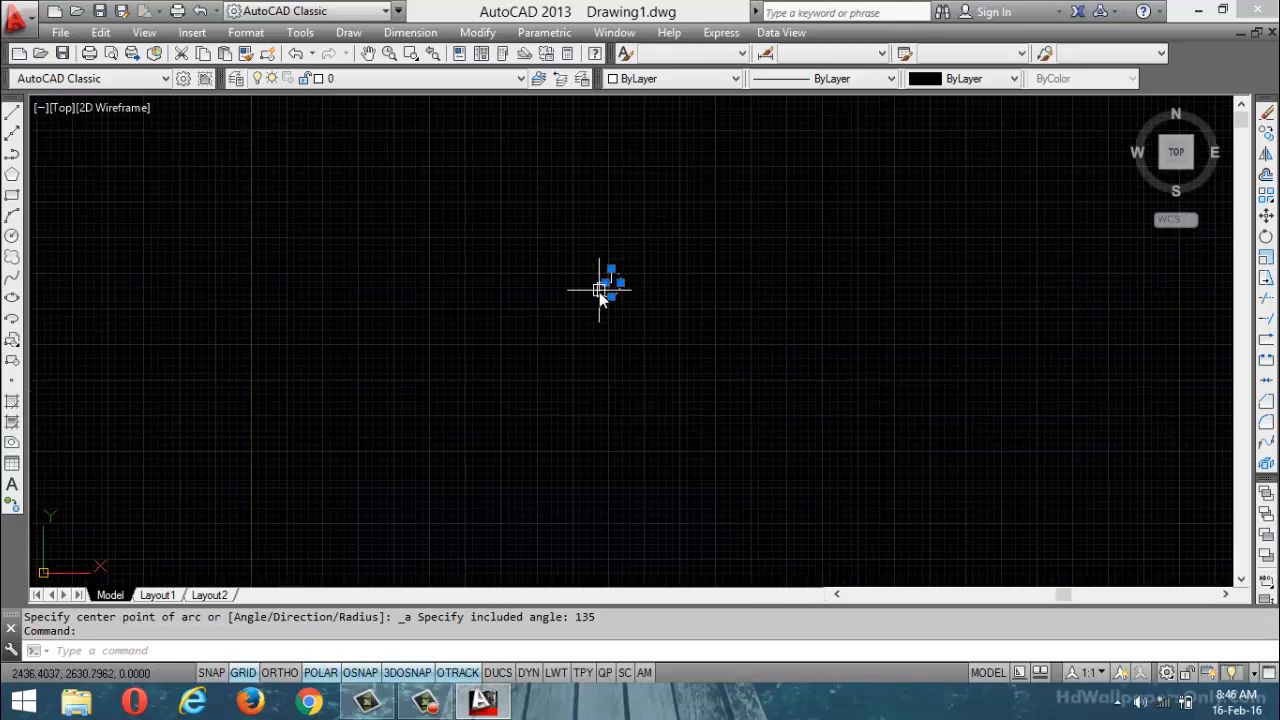
pyautogui.scroll(4, 643, 278)
pyautogui.scroll(4, 640, 280)
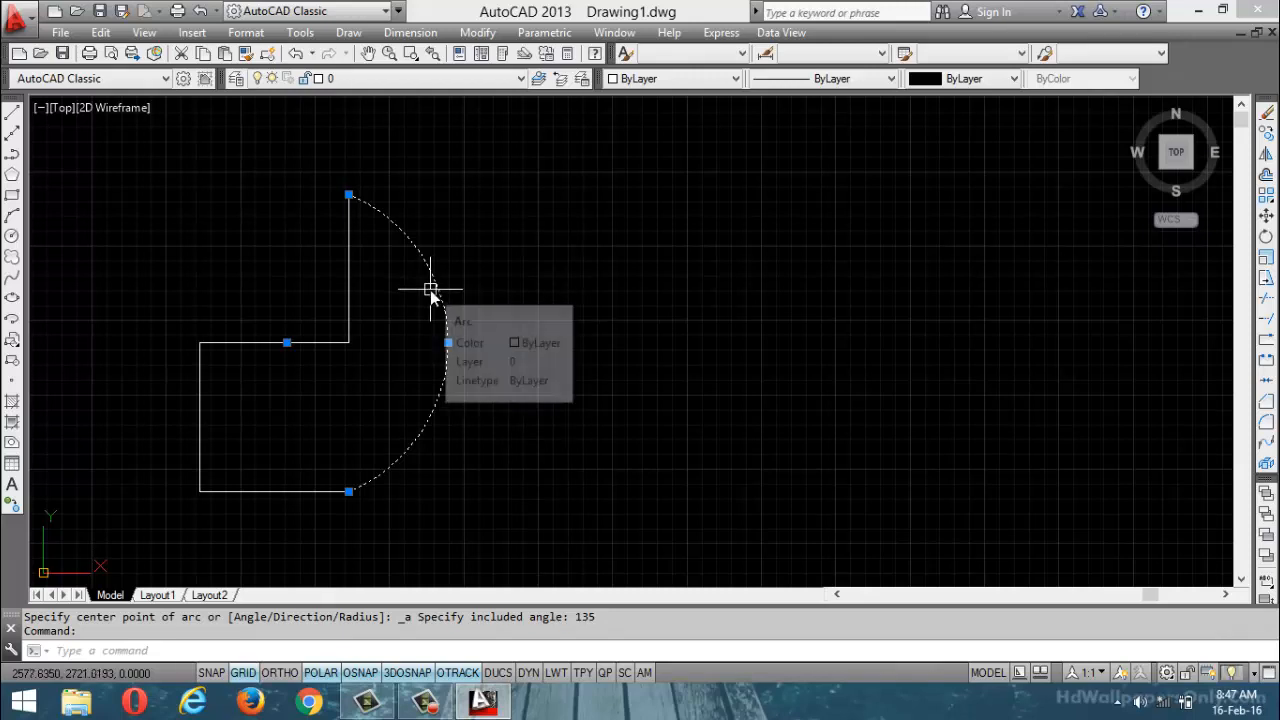
pyautogui.press('Escape')
pyautogui.hotkey('ctrl', 'z')
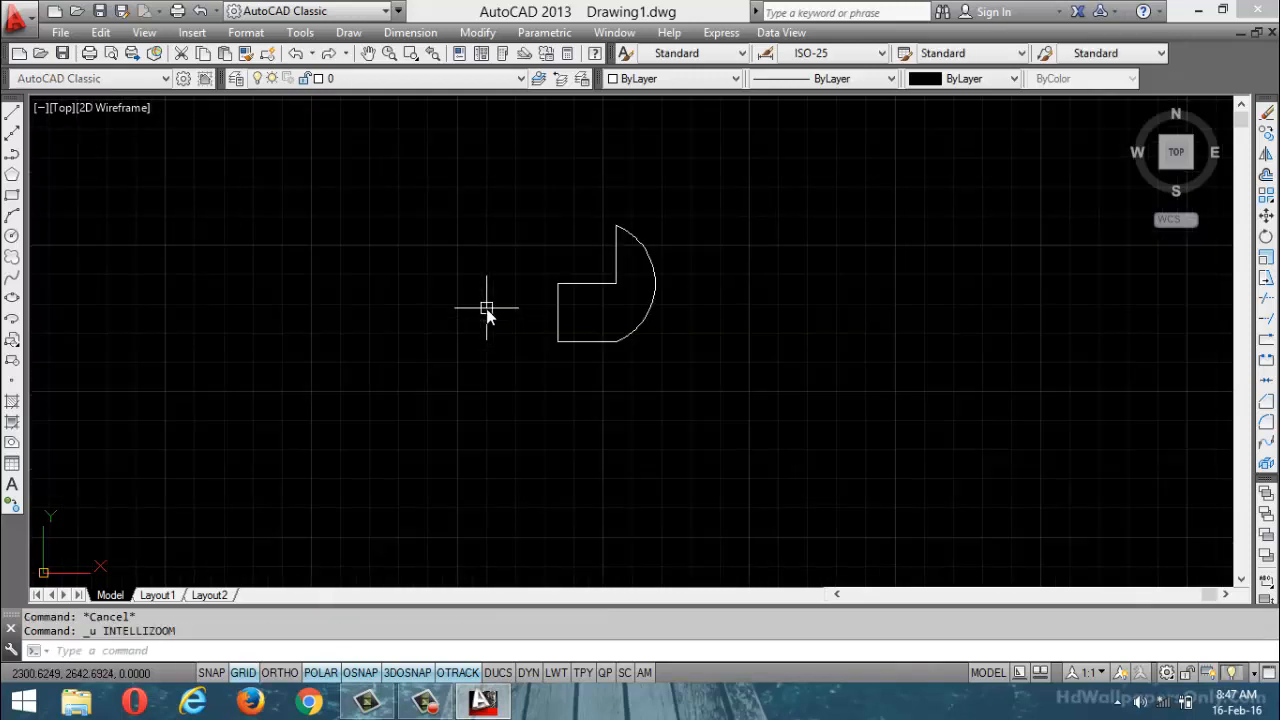
pyautogui.hotkey('ctrl', 'z')
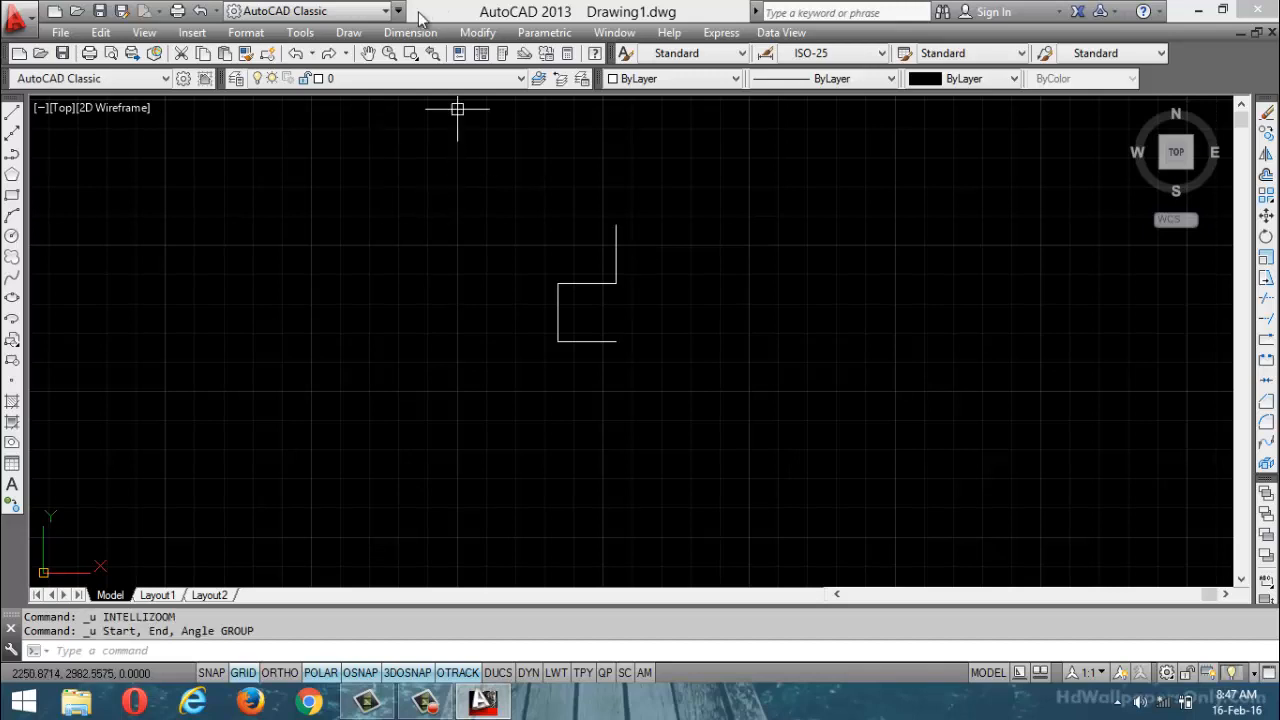
# Draw a Start, End, Direction arc from the lower open end to the upper segment's top end with a tangent direction of 300°
pyautogui.click(348, 32)
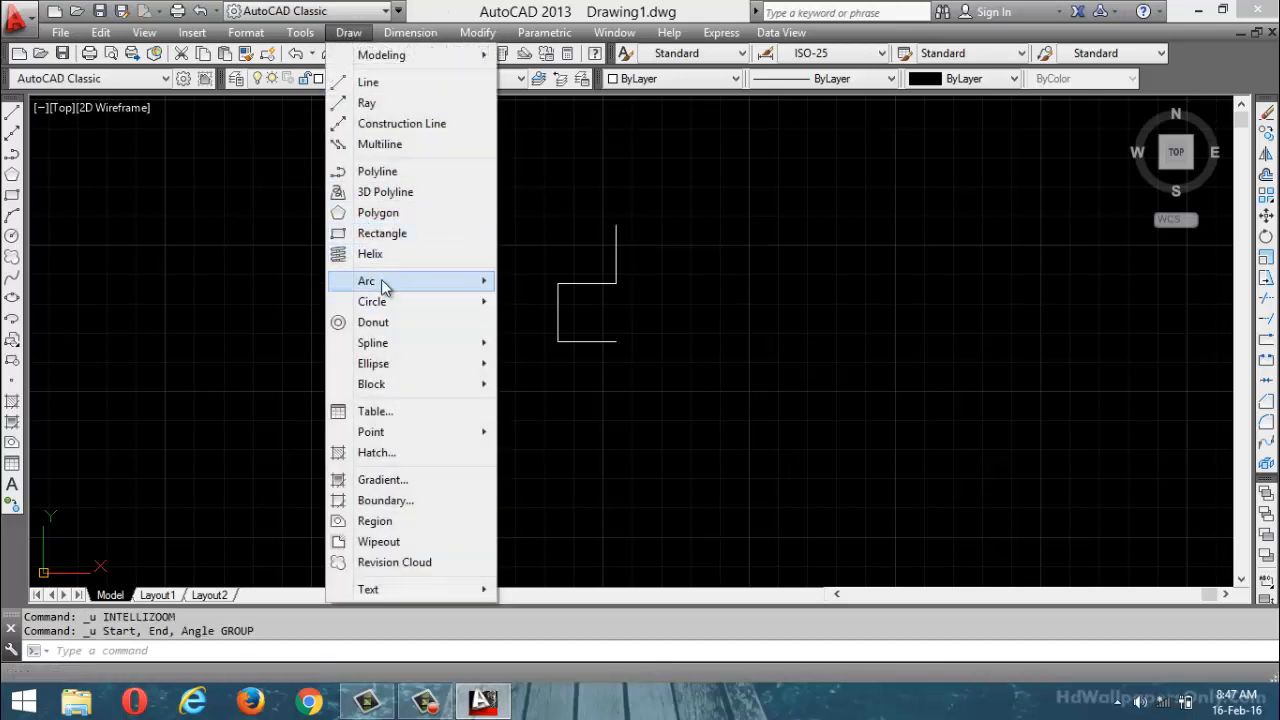
pyautogui.moveTo(406, 283)
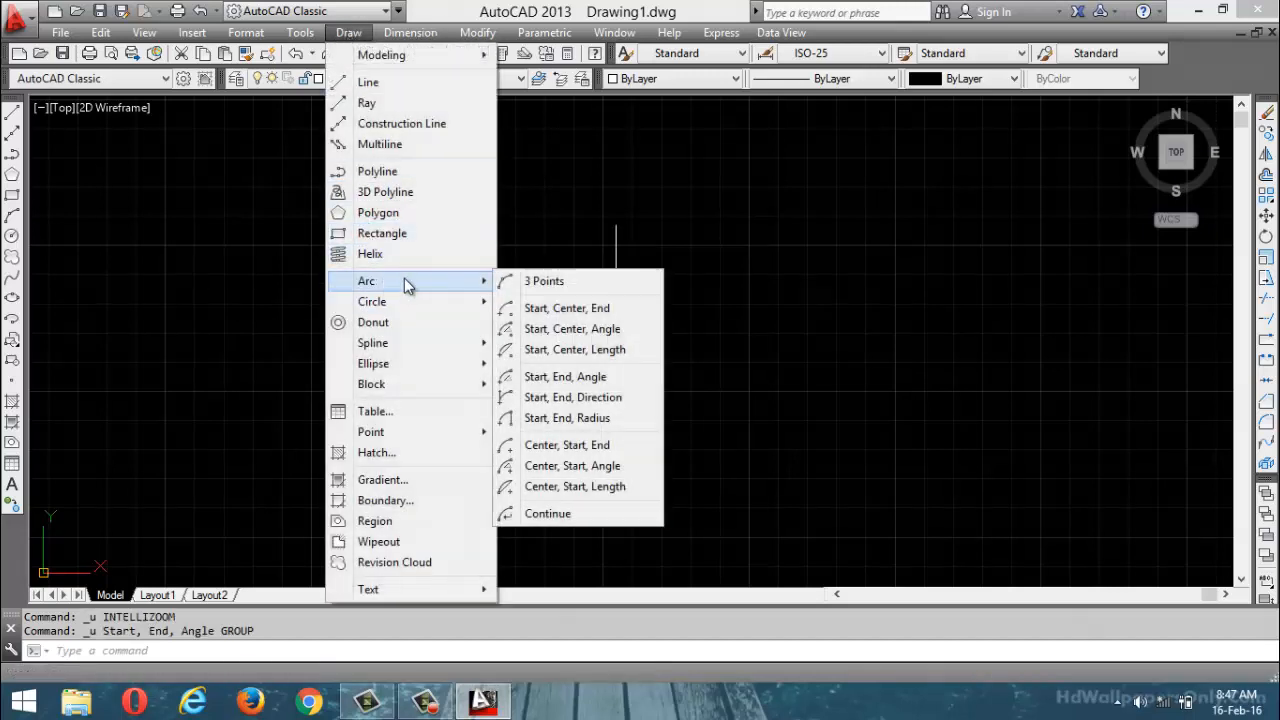
pyautogui.click(585, 404)
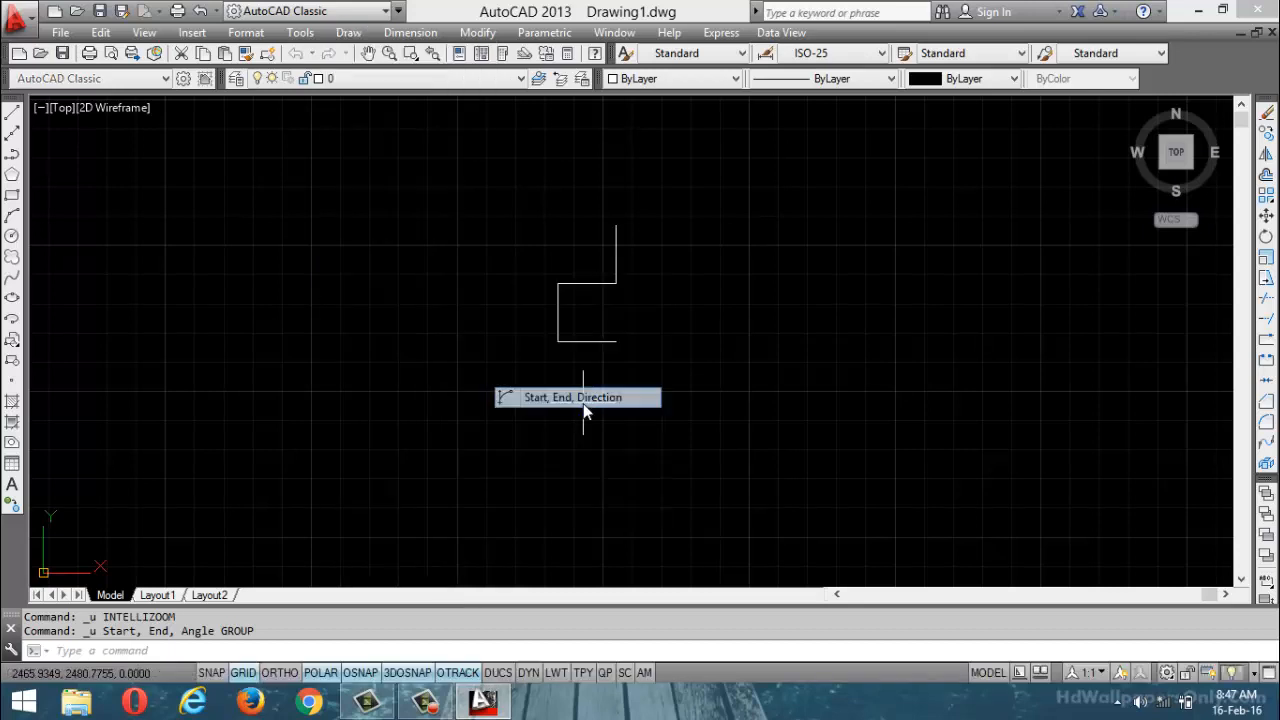
pyautogui.click(616, 341)
pyautogui.click(627, 222)
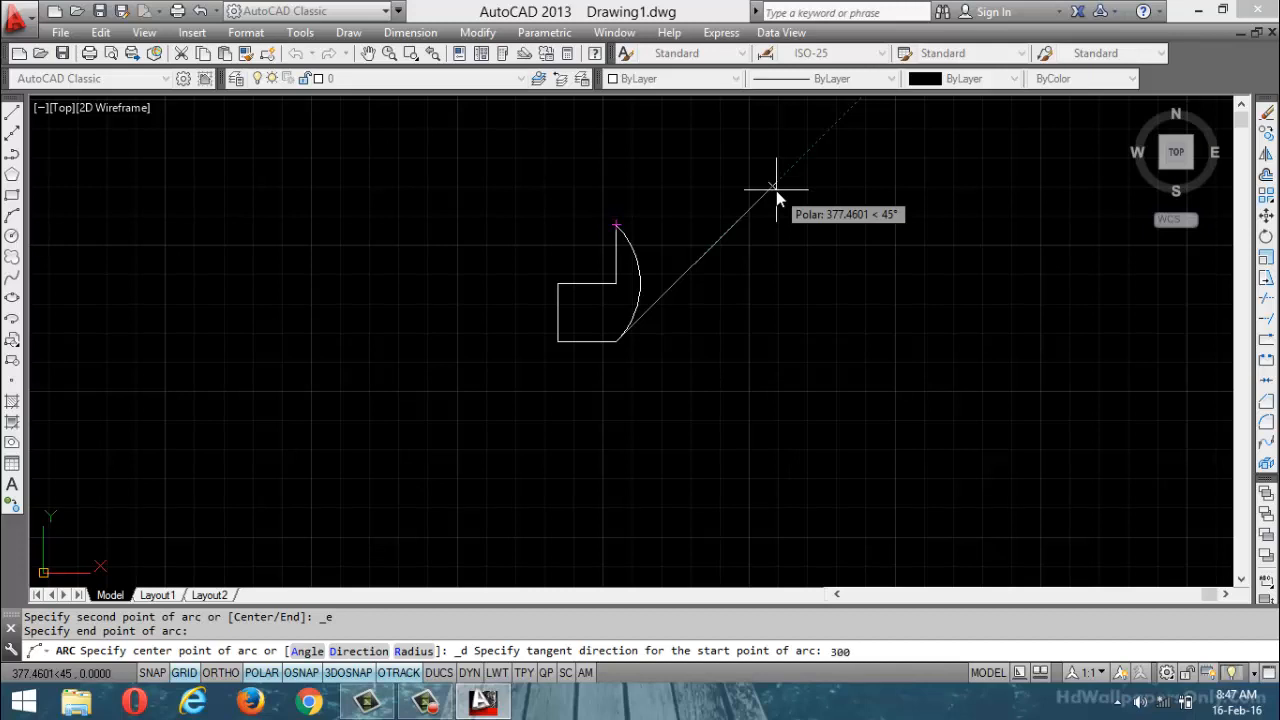
pyautogui.press('Return')
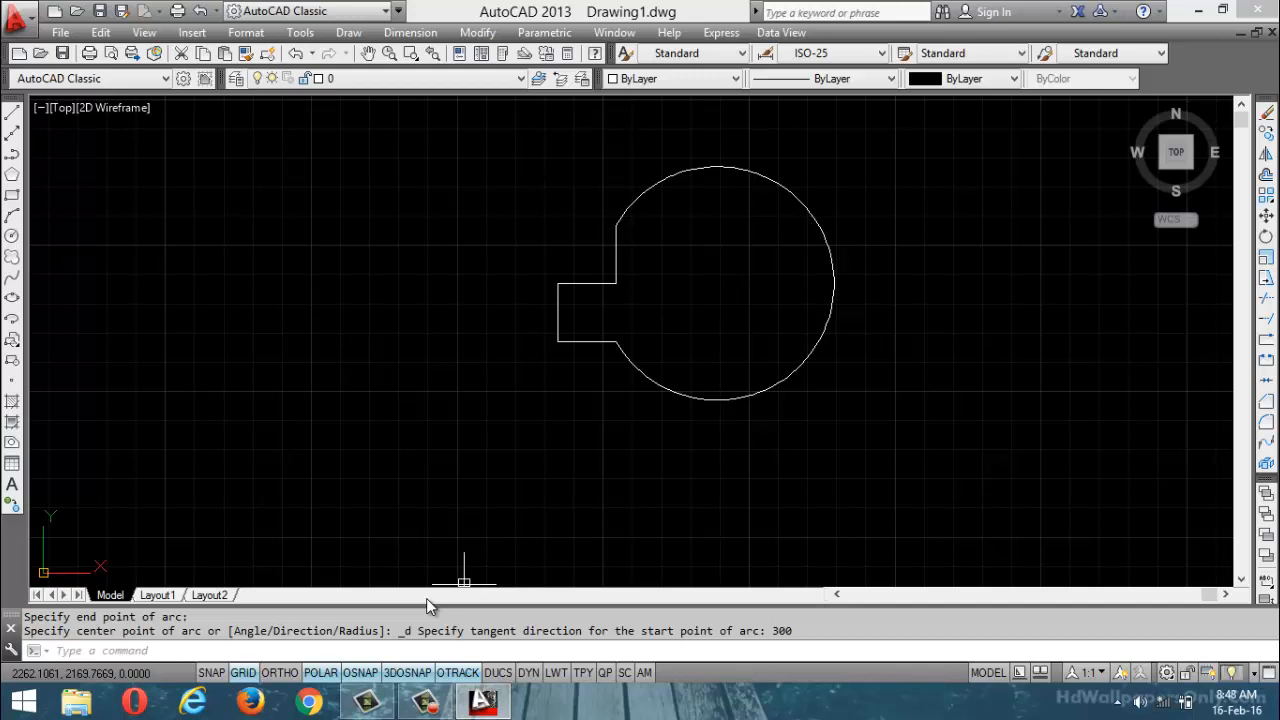
pyautogui.hotkey('ctrl', 'a')
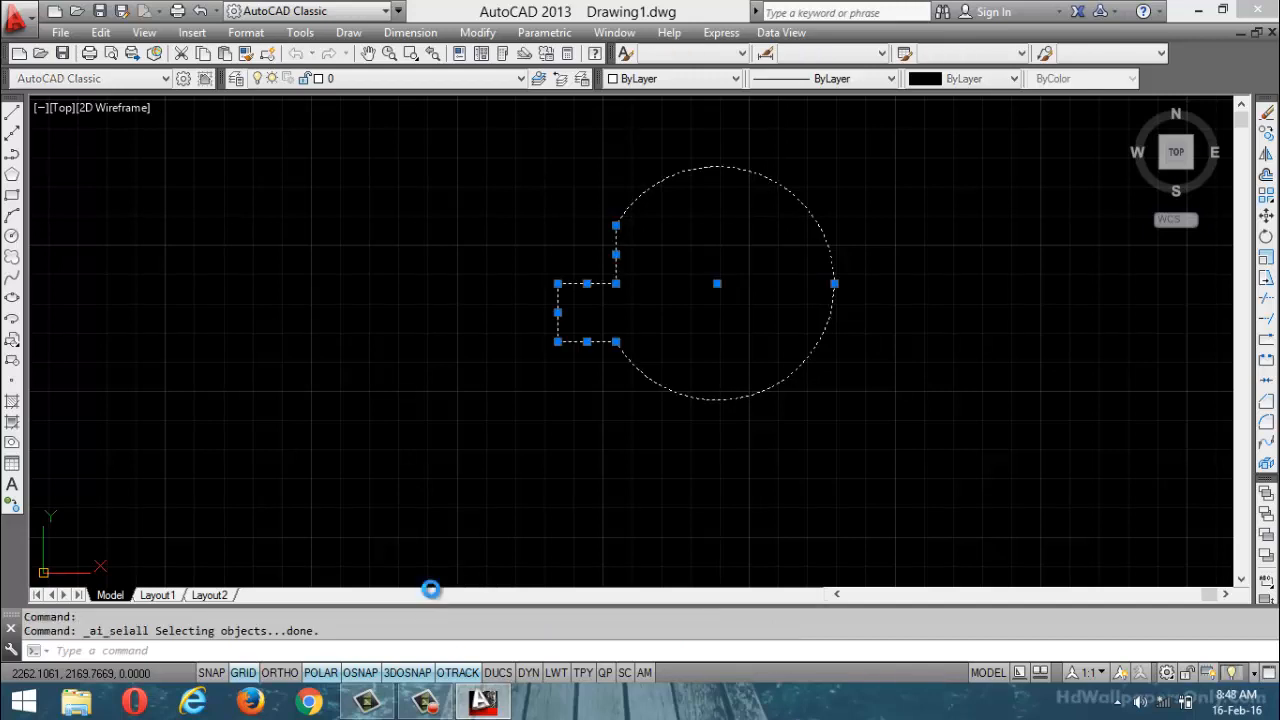
pyautogui.press('Escape')
pyautogui.press('Escape')
pyautogui.hotkey('ctrl', 'z')
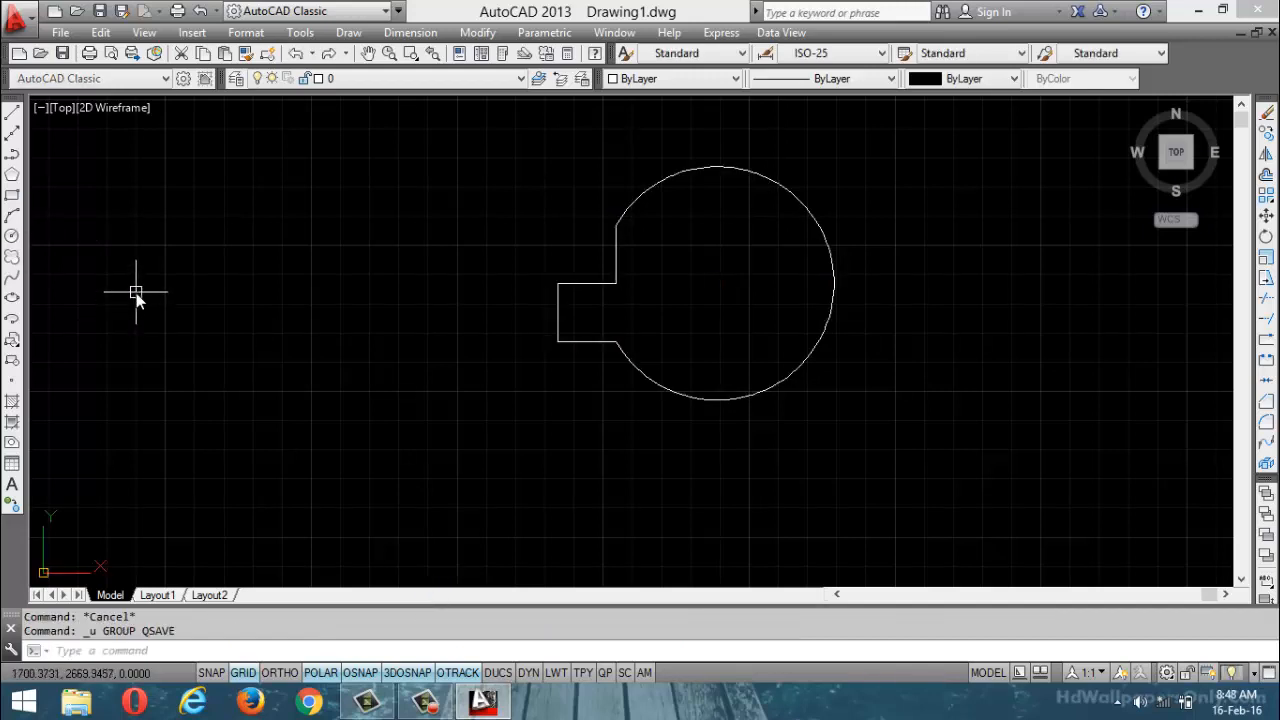
pyautogui.click(360, 265)
pyautogui.click(359, 263)
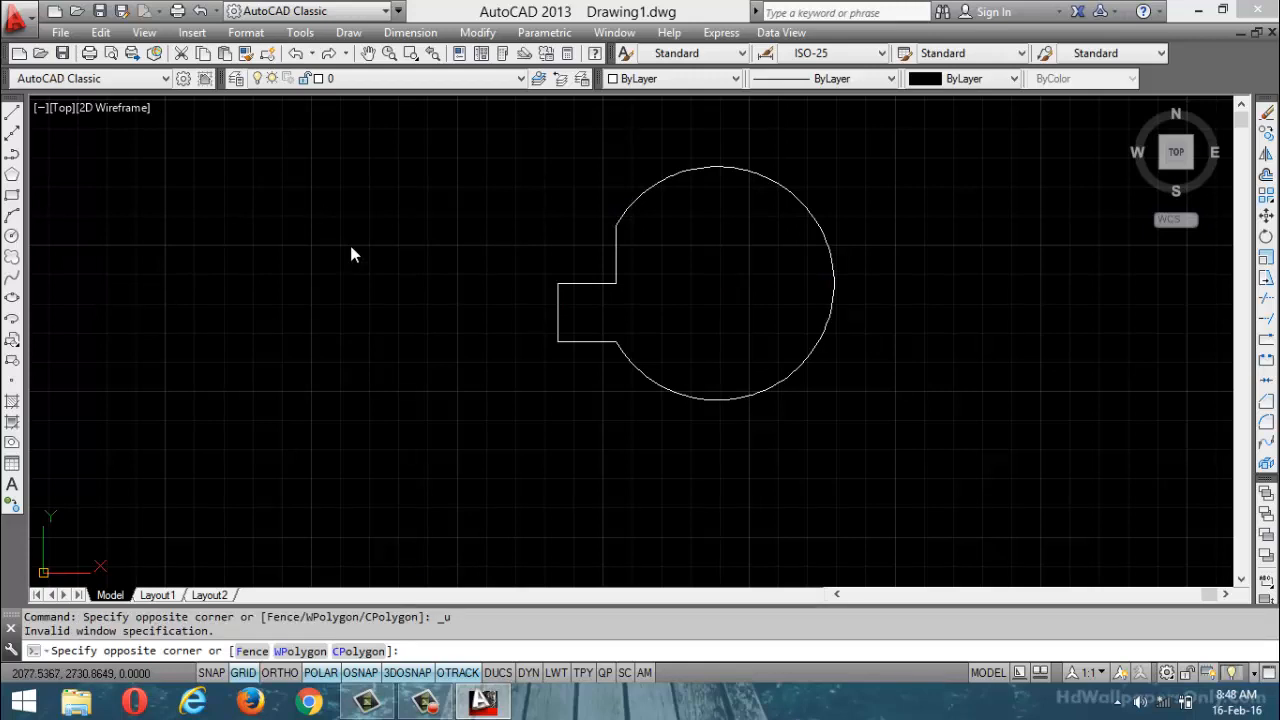
pyautogui.press('Escape')
pyautogui.press('Escape')
pyautogui.hotkey('ctrl', 'z')
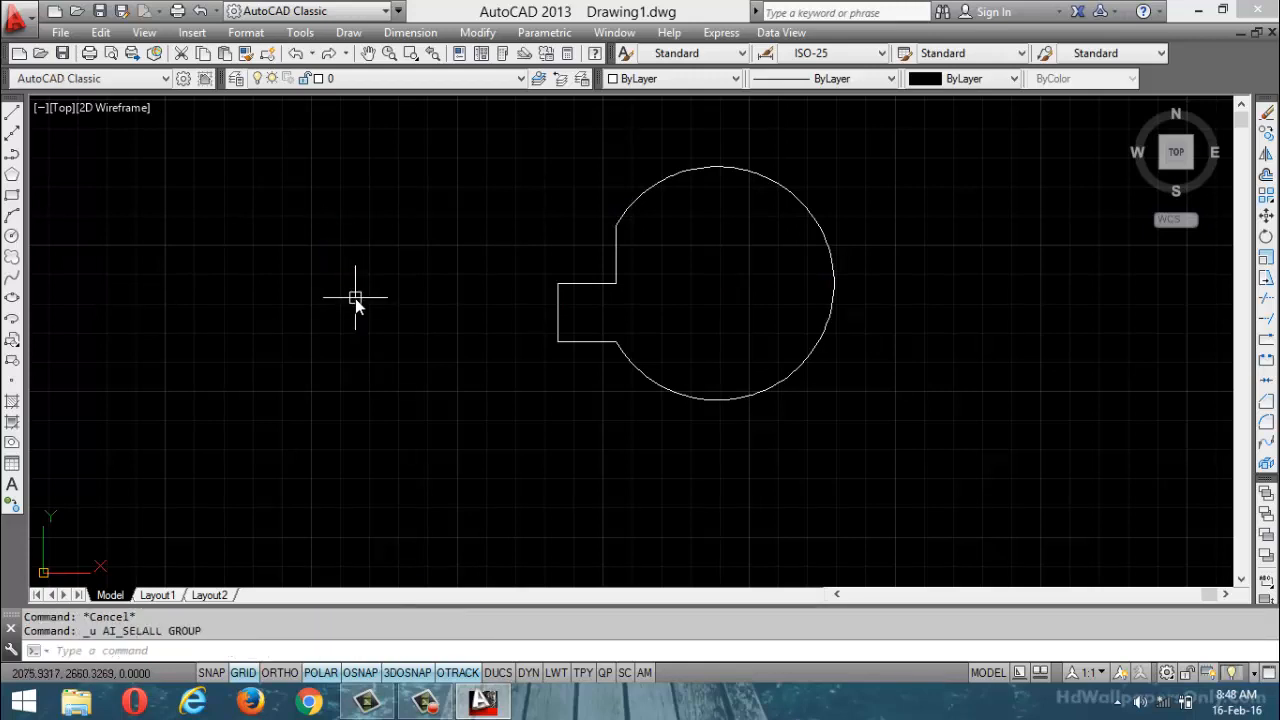
# Undo the Start, End, Direction arc and erase the four remaining line segments
pyautogui.hotkey('ctrl', 'z')
pyautogui.click(471, 36)
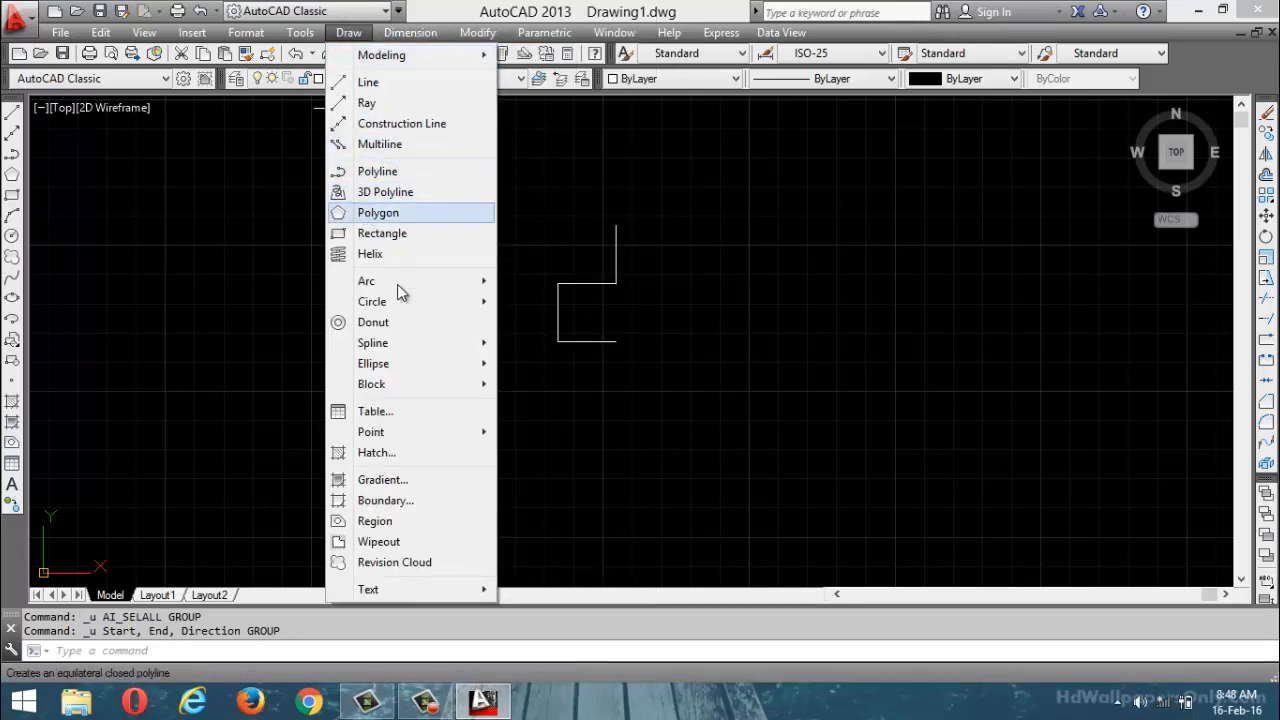
pyautogui.moveTo(401, 289)
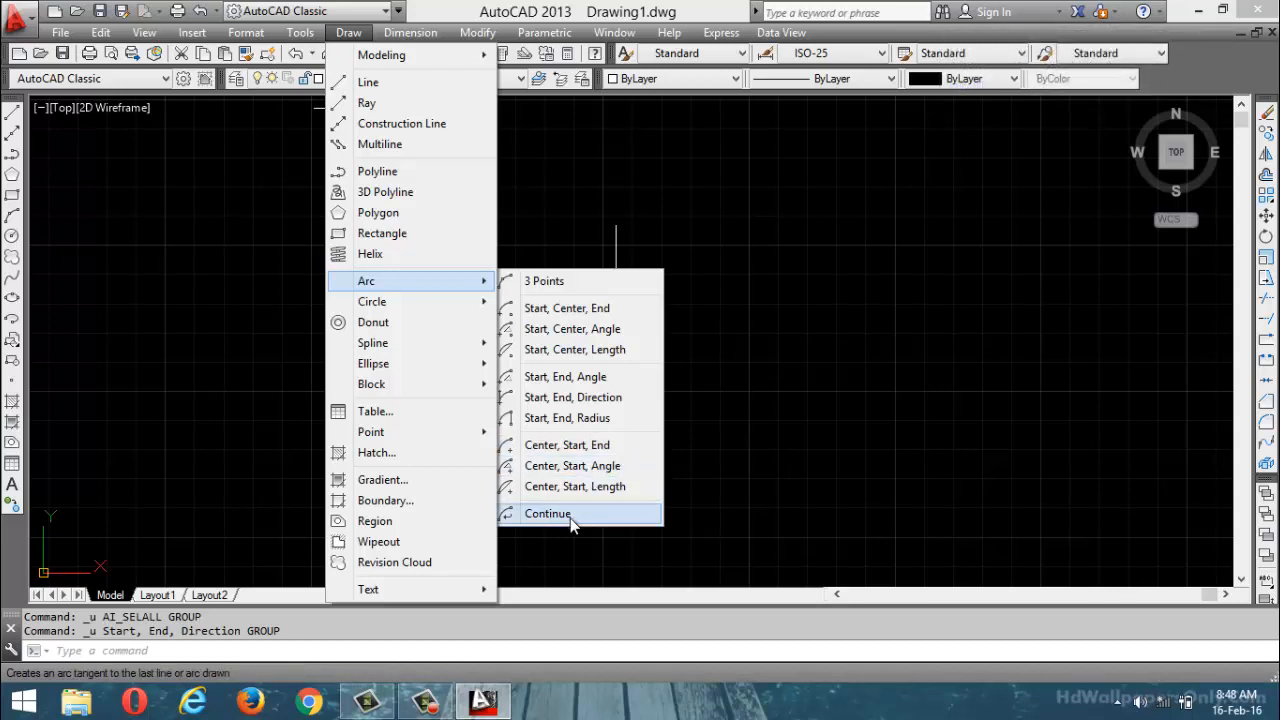
pyautogui.press('Escape')
pyautogui.press('Escape')
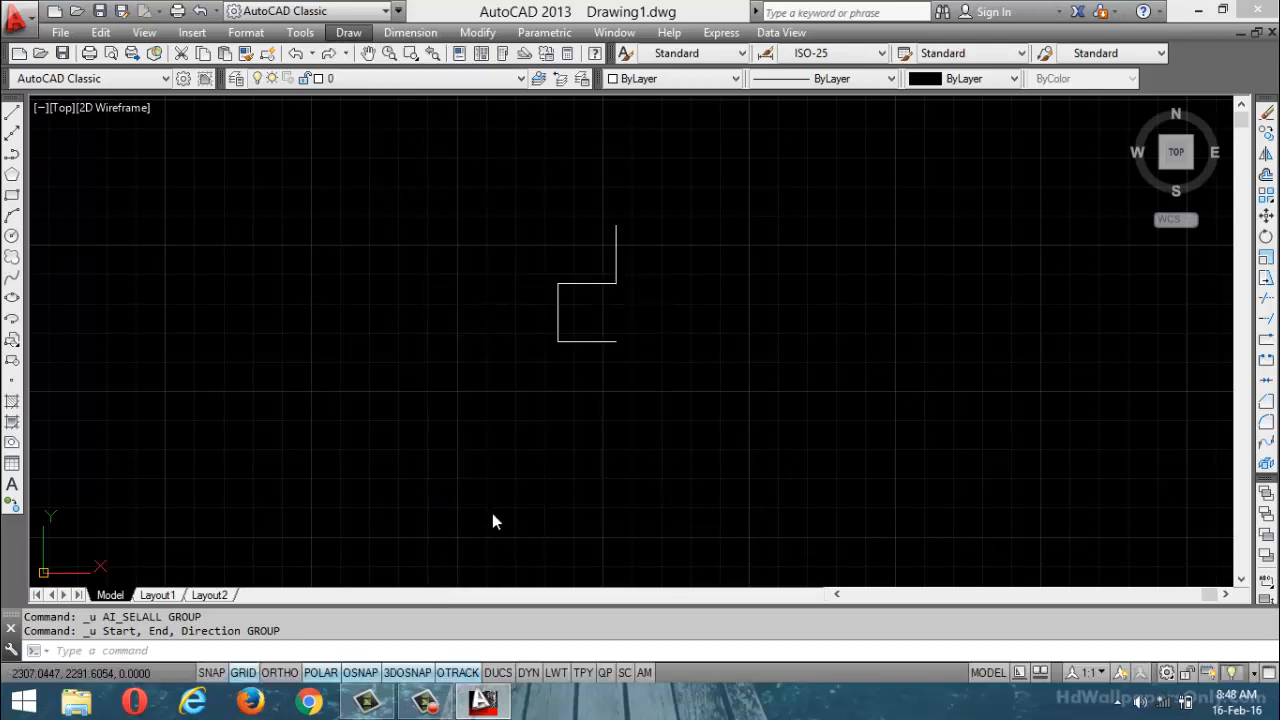
pyautogui.click(564, 375)
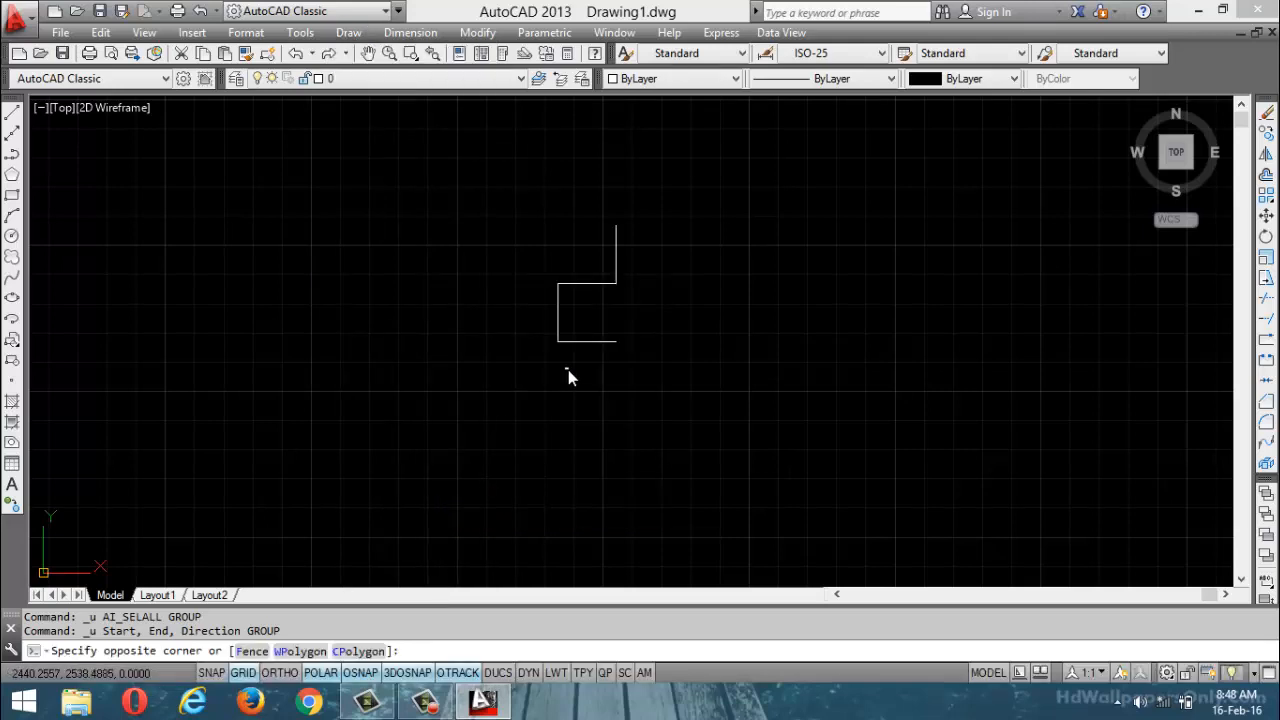
pyautogui.hotkey('ctrl', 'a')
pyautogui.press('Delete')
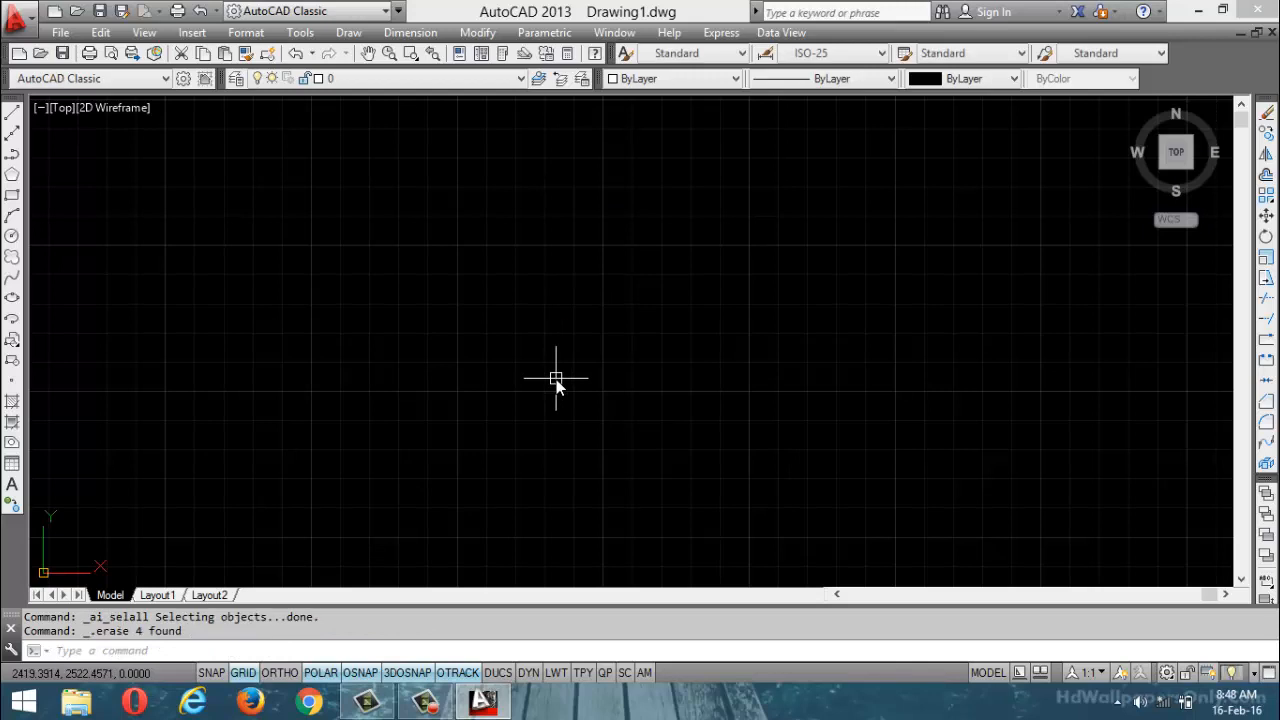
# Draw a large 3 Points arc bulging upward, from the lower left over the top to its right end
pyautogui.click(348, 32)
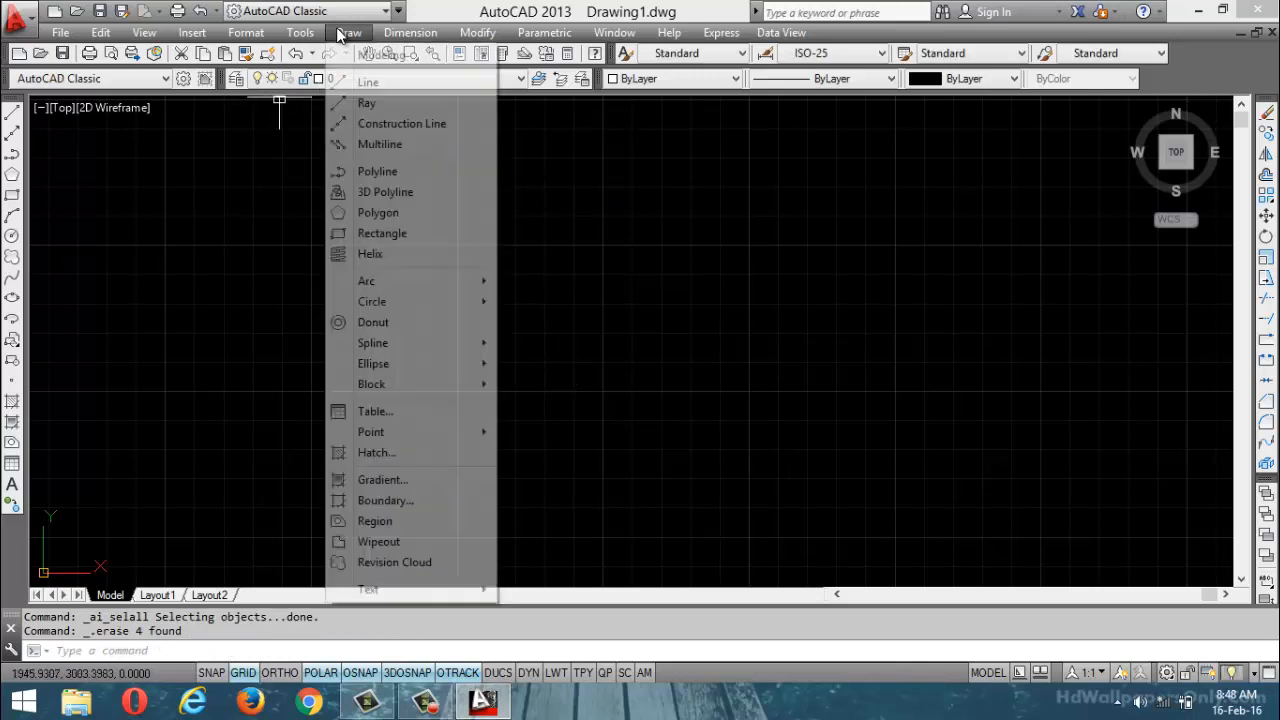
pyautogui.click(547, 285)
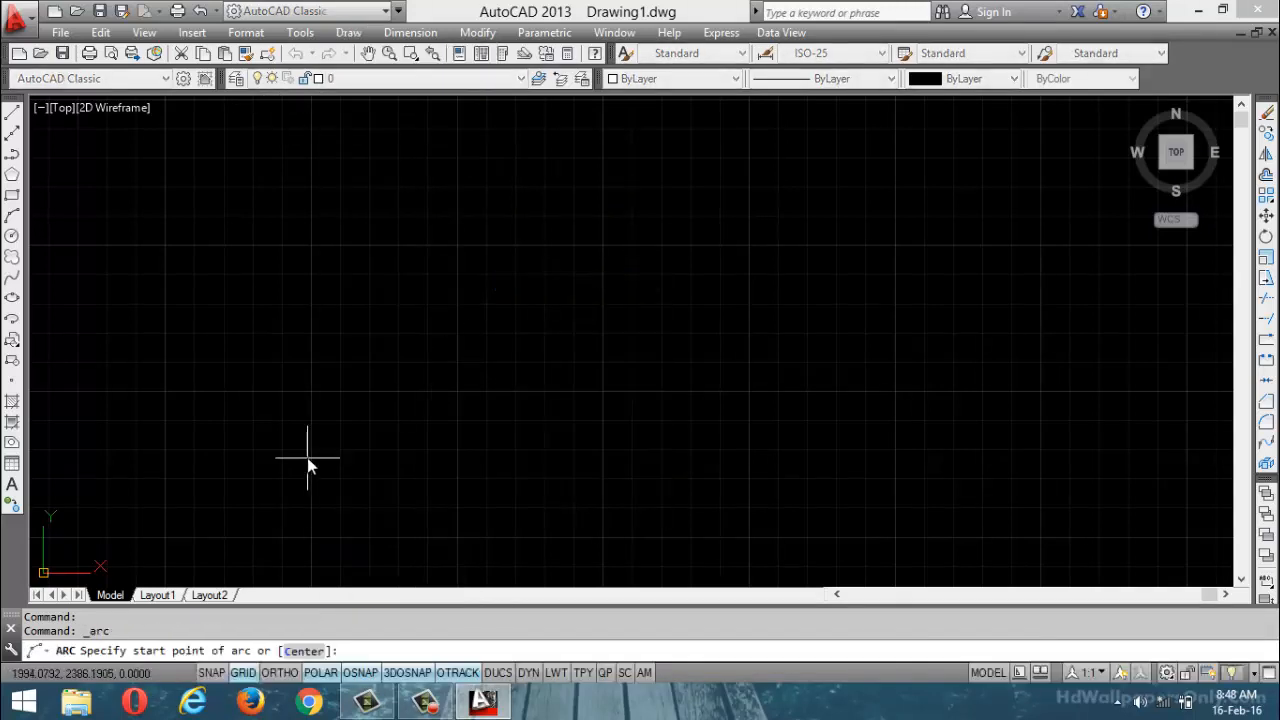
pyautogui.click(307, 457)
pyautogui.click(355, 187)
pyautogui.click(644, 350)
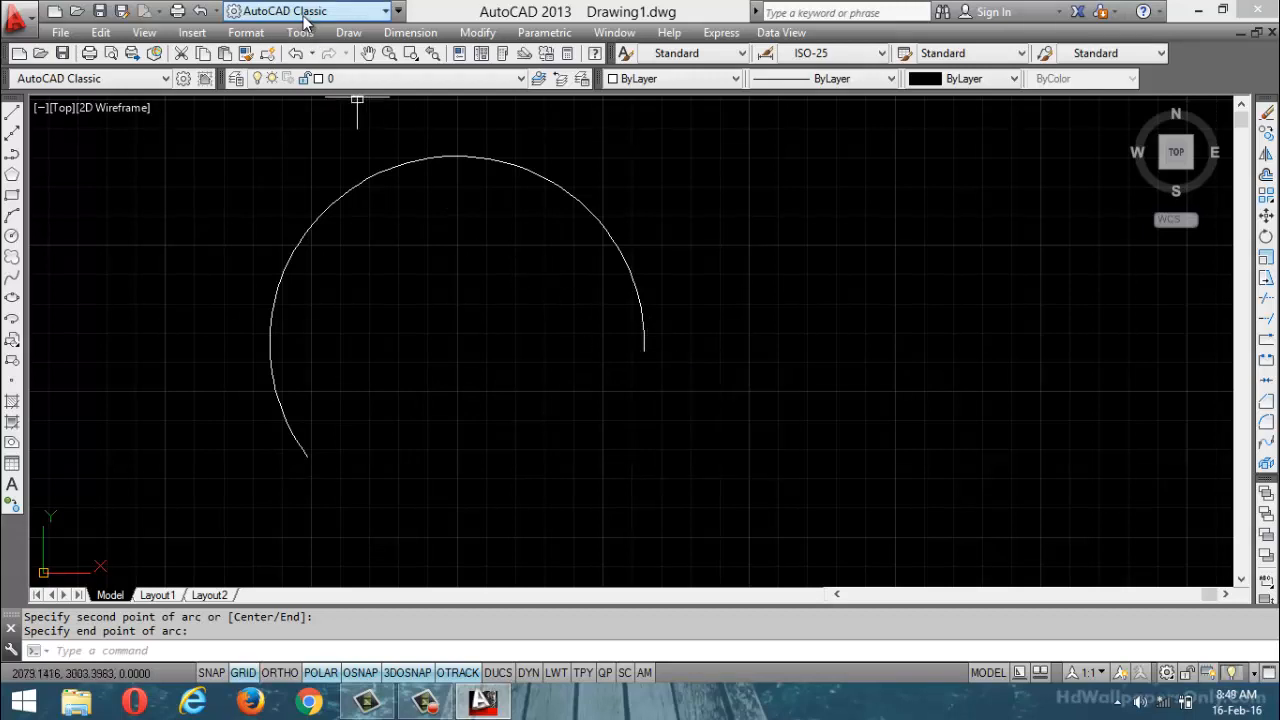
# Use Continue to add a tangent arc from the 3 Points arc's end, looping below and up to the right
pyautogui.click(340, 33)
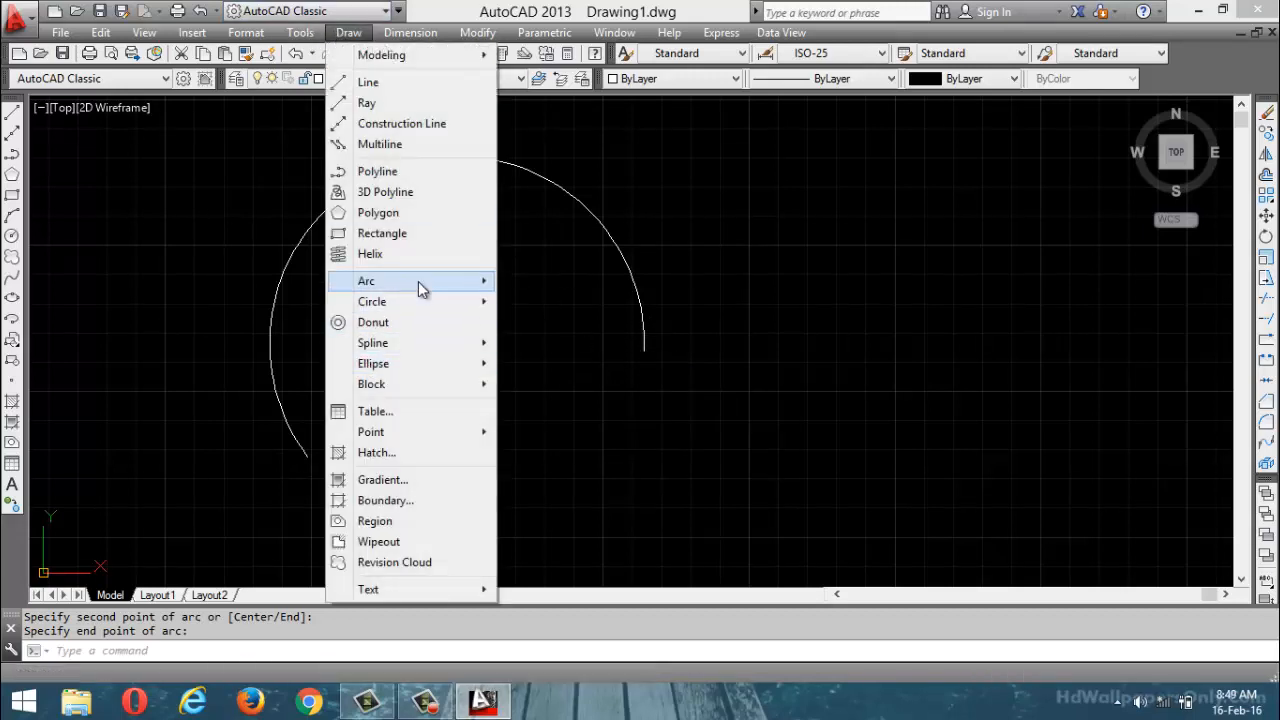
pyautogui.moveTo(420, 284)
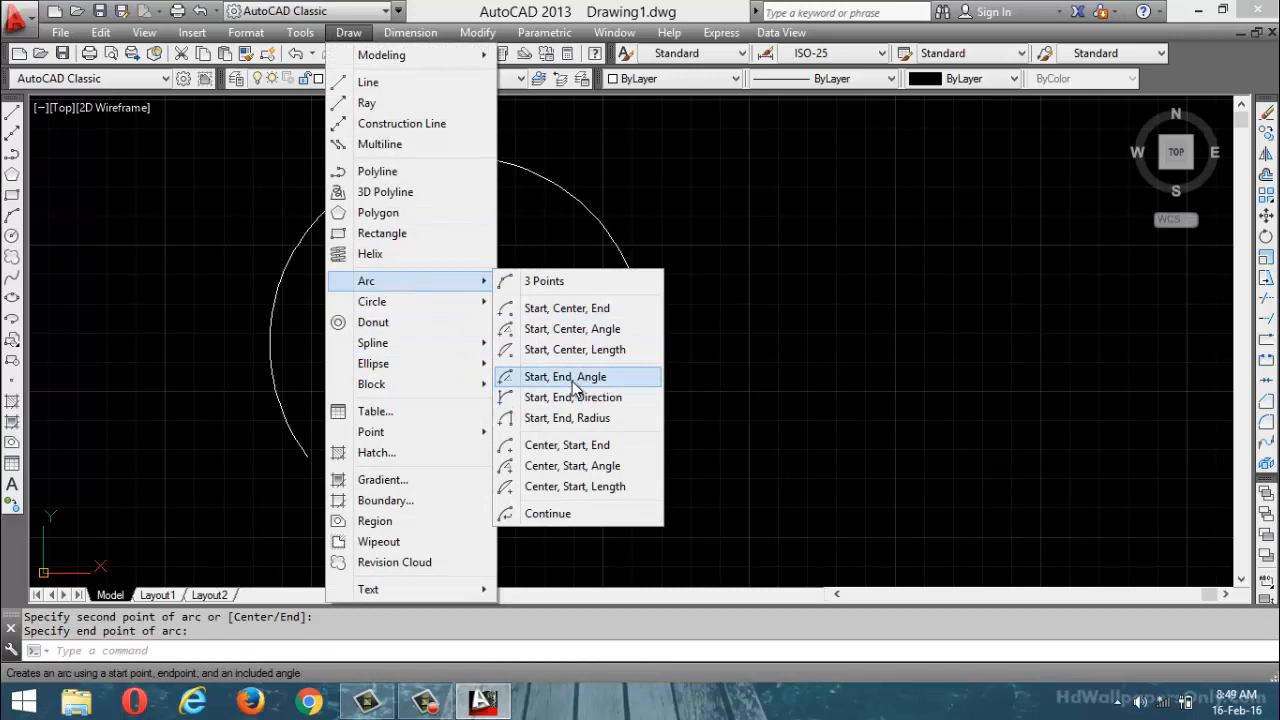
pyautogui.click(584, 513)
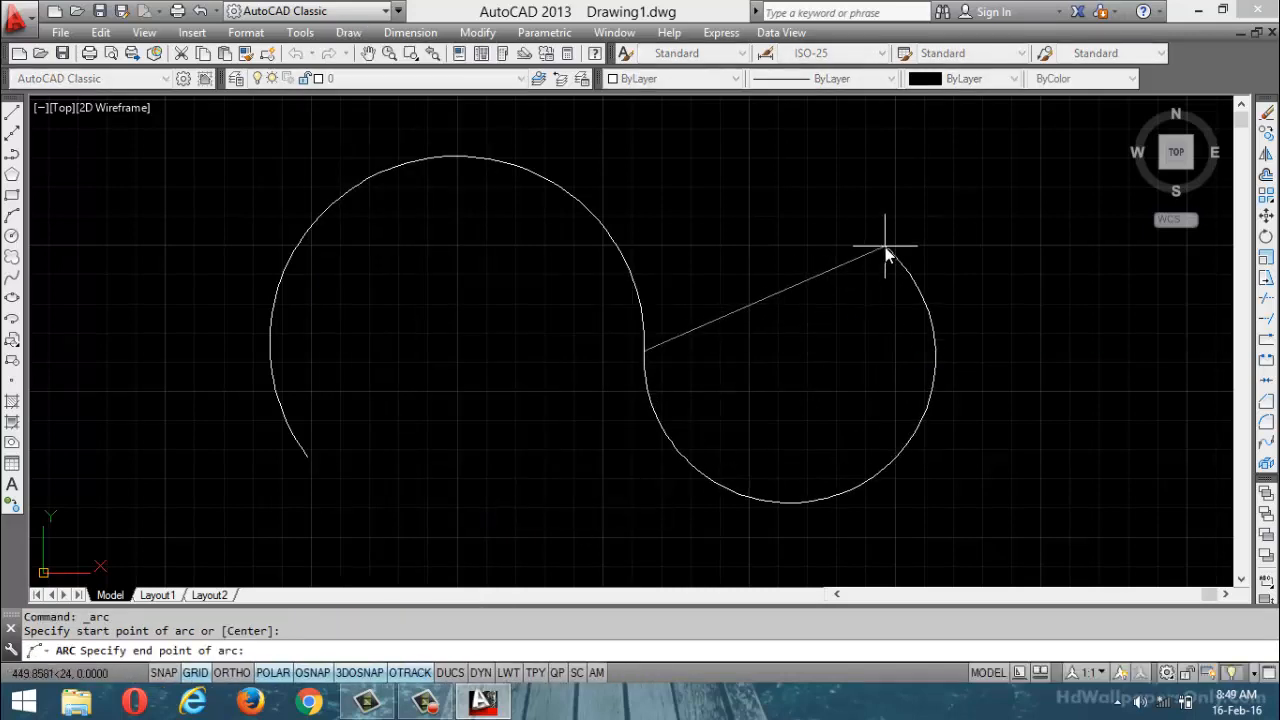
pyautogui.click(885, 248)
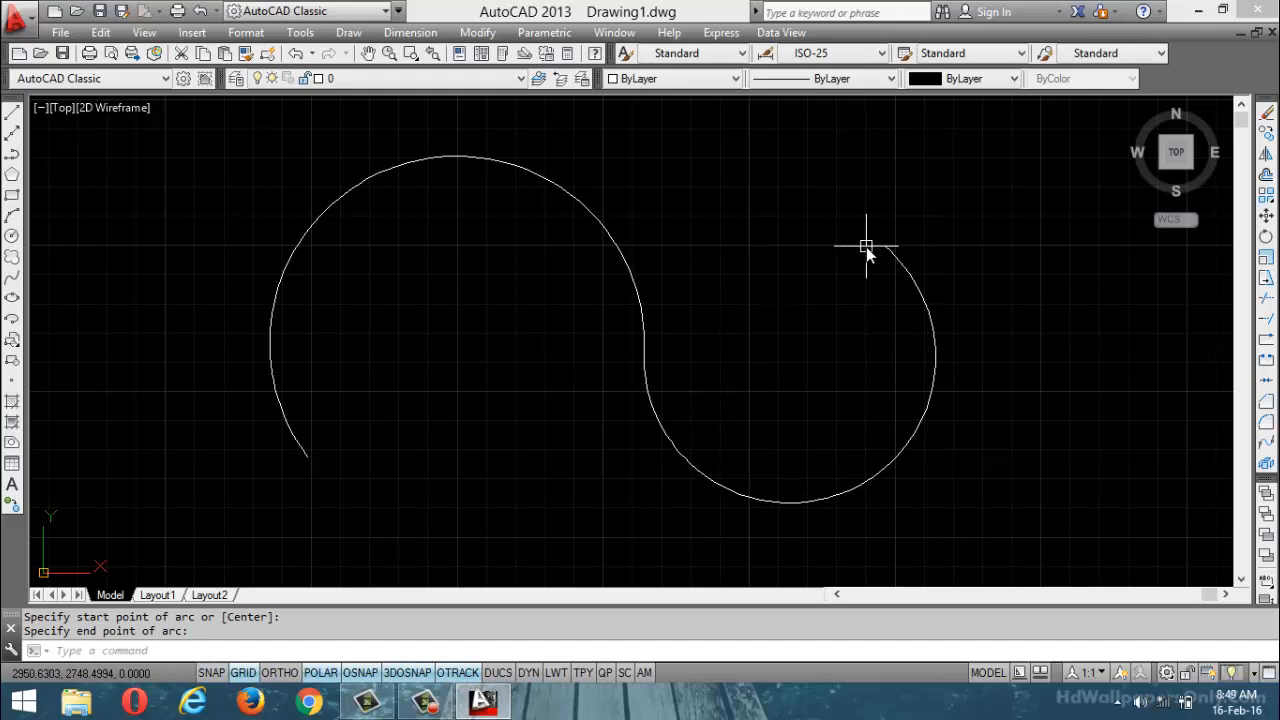
# Use Continue again to add a second tangent arc, curving from the loop's upper end back towards the first arc
pyautogui.click(348, 32)
pyautogui.moveTo(444, 290)
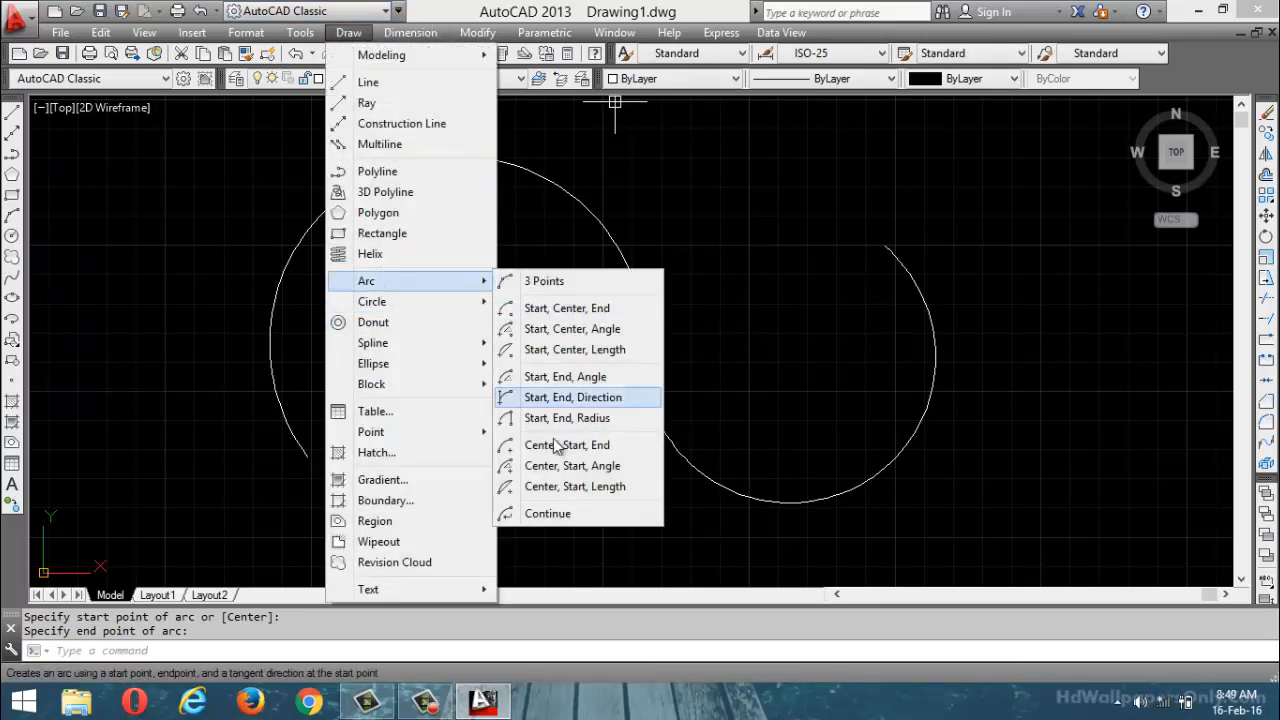
pyautogui.click(571, 514)
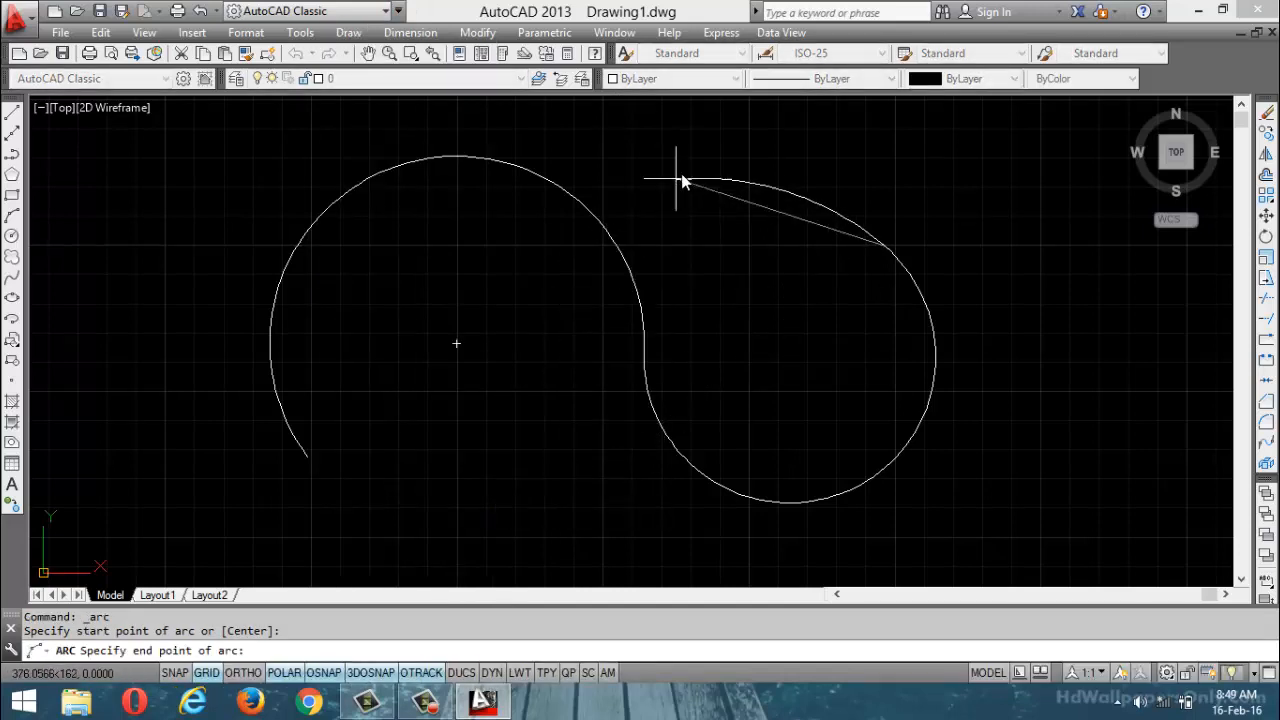
pyautogui.click(642, 183)
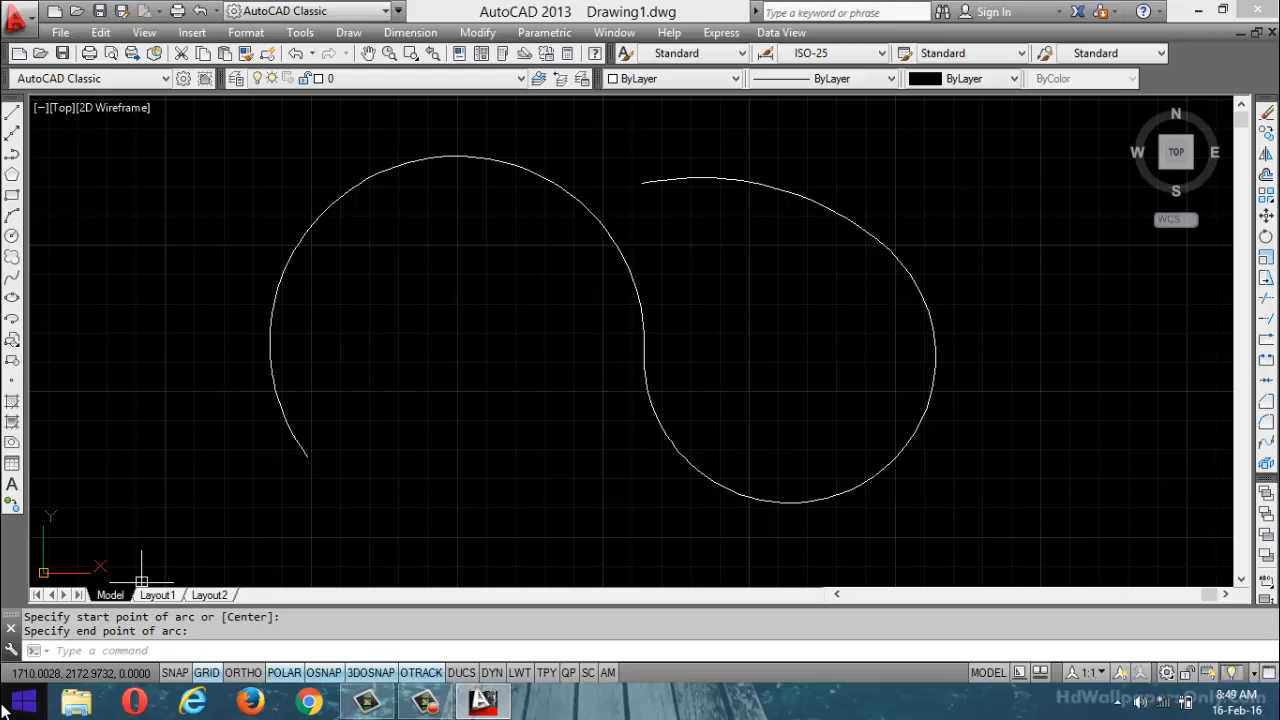
# Erase all three connected arcs
pyautogui.scroll(6, 141, 570)
pyautogui.press('Escape')
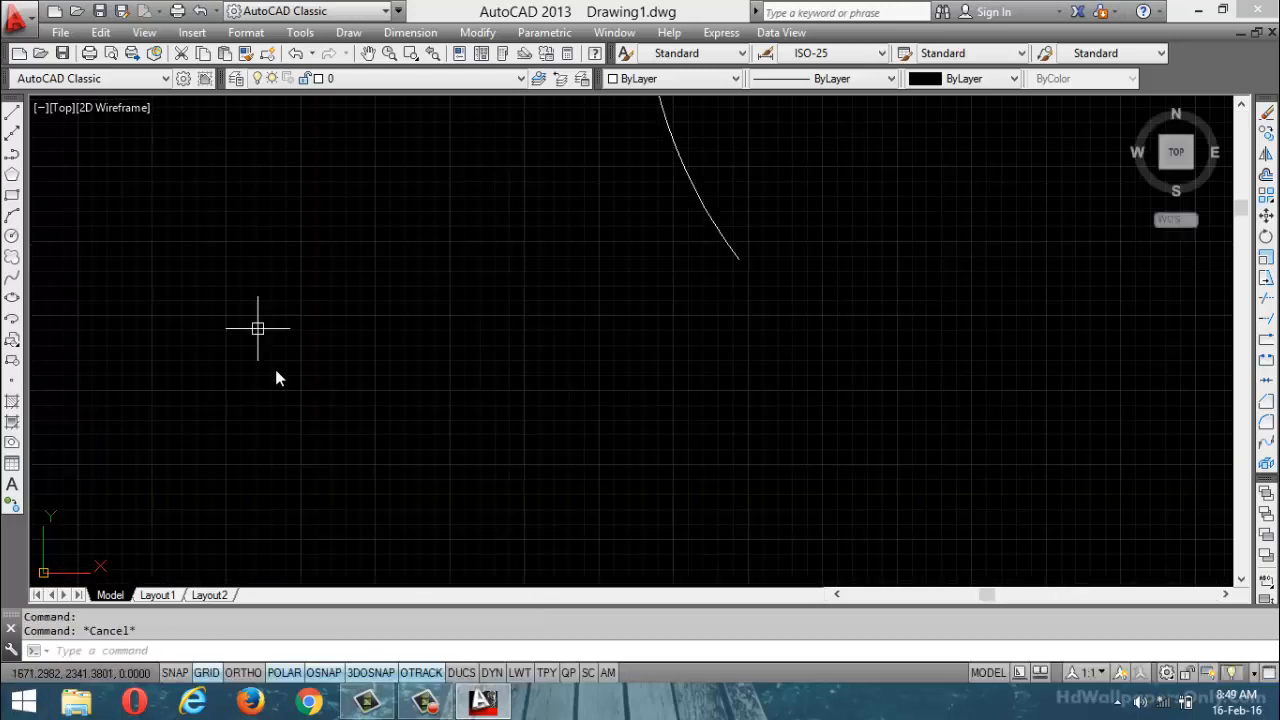
pyautogui.scroll(2, 300, 410)
pyautogui.scroll(-6, 329, 437)
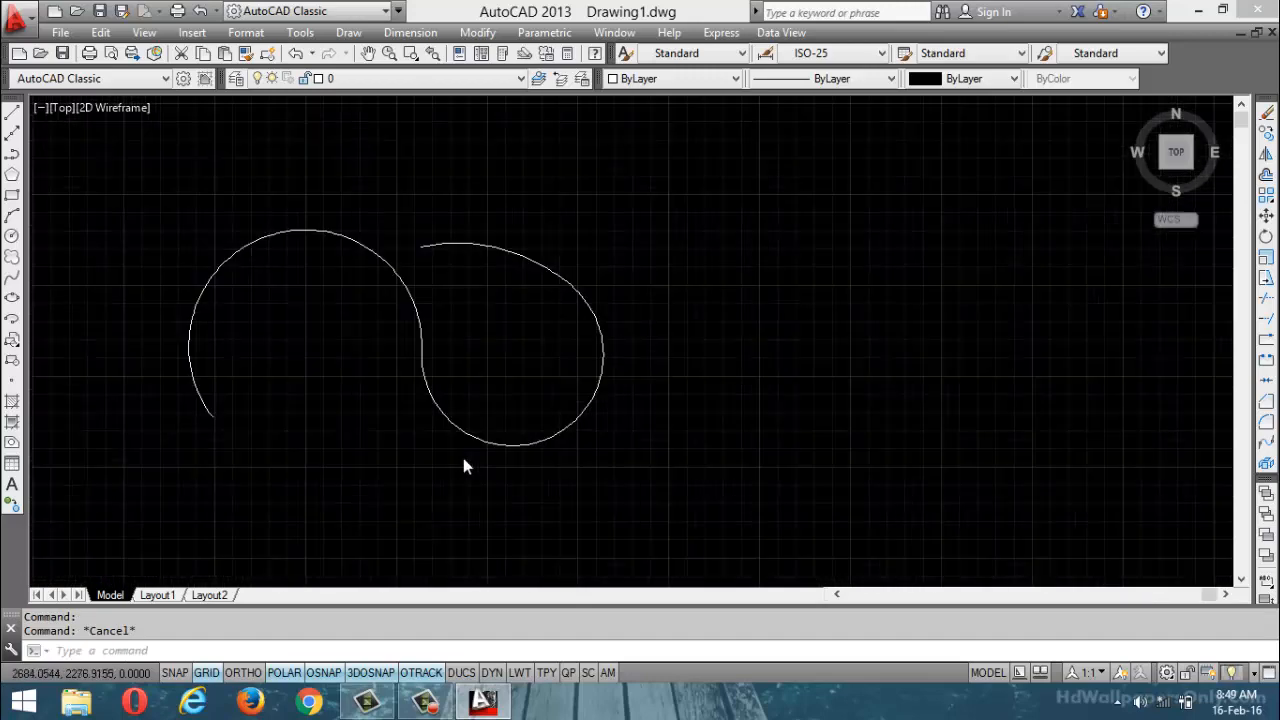
pyautogui.hotkey('ctrl', 'a')
pyautogui.press('Delete')
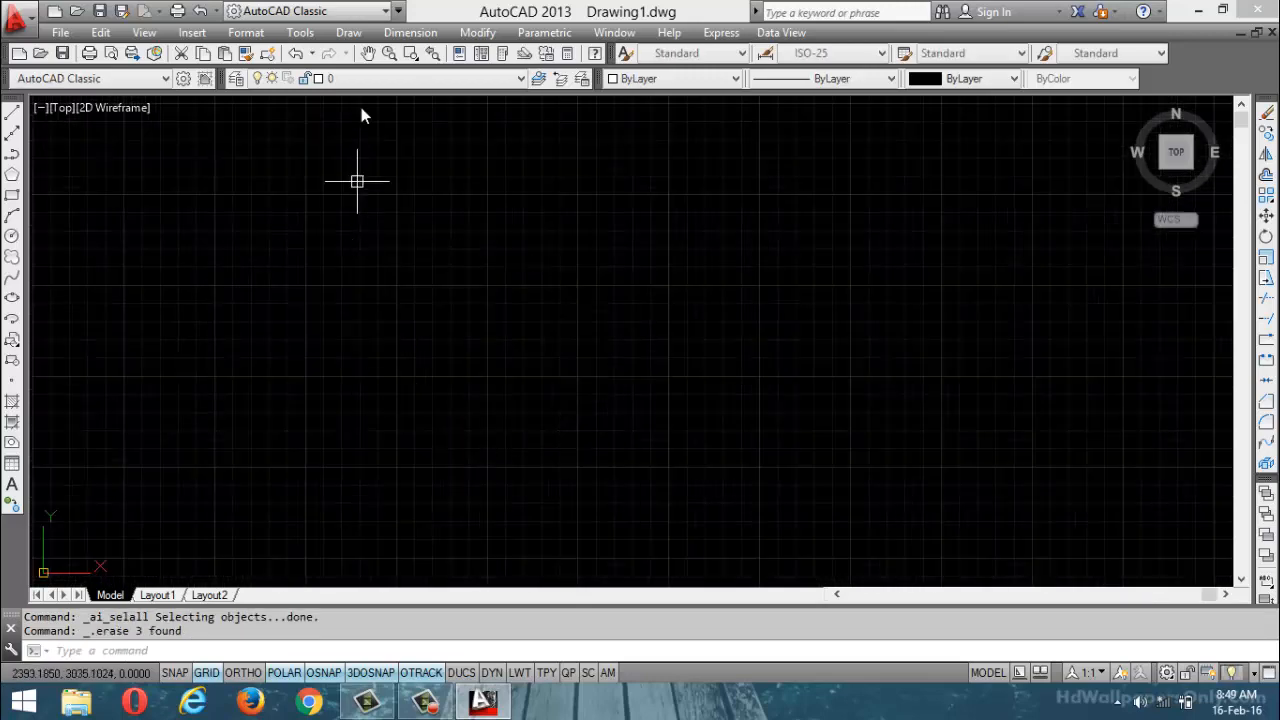
pyautogui.click(355, 34)
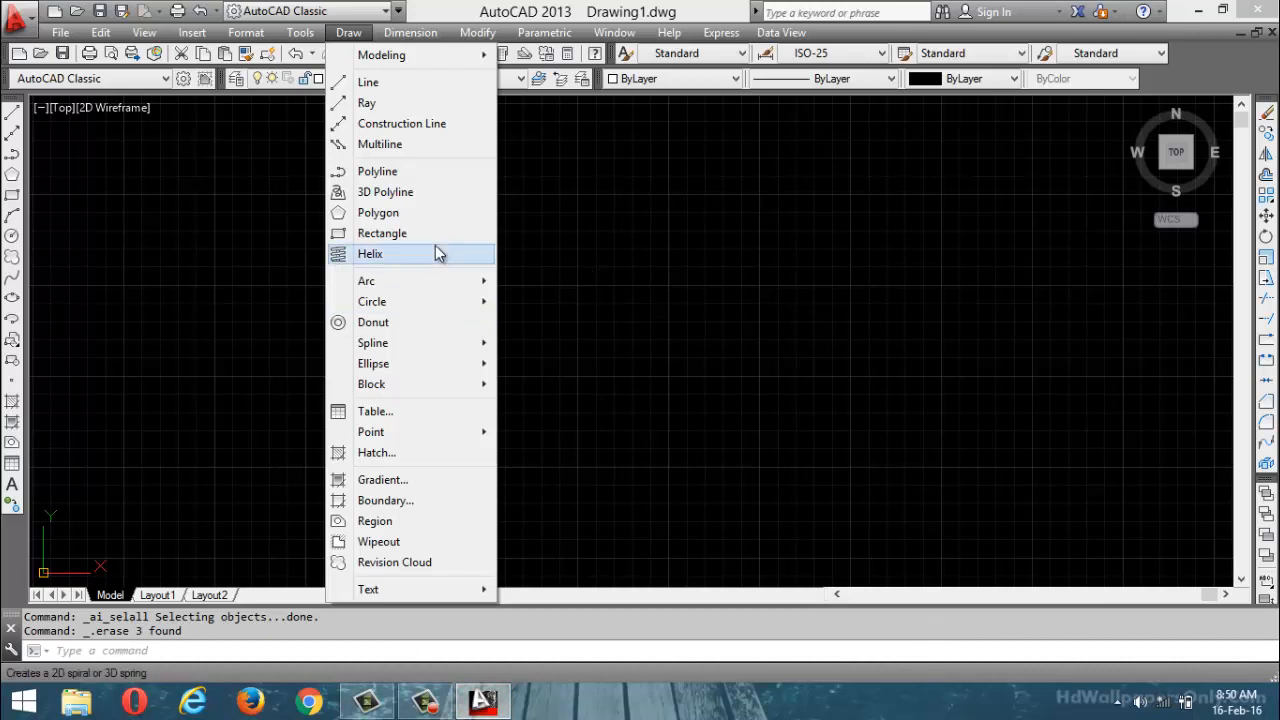
pyautogui.click(788, 371)
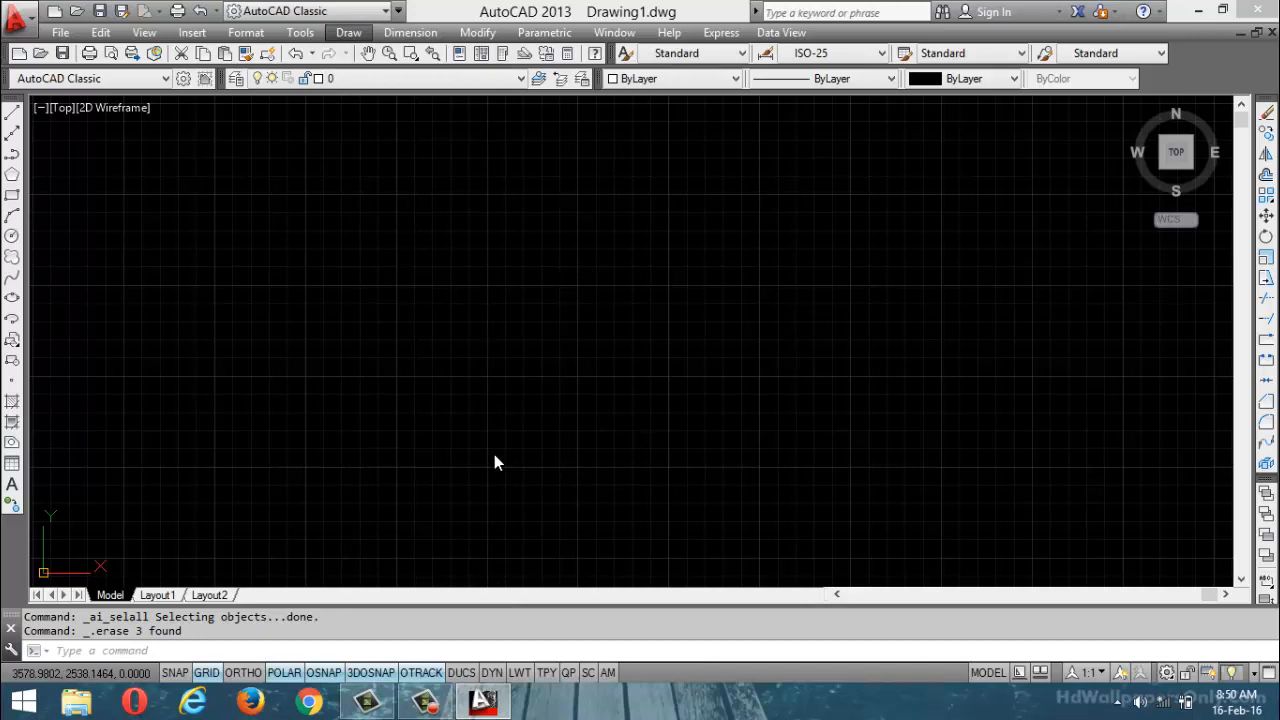
# Draw an open zigzag of six connected segments across the empty drawing with the Line command
pyautogui.click(273, 654)
pyautogui.write('l')
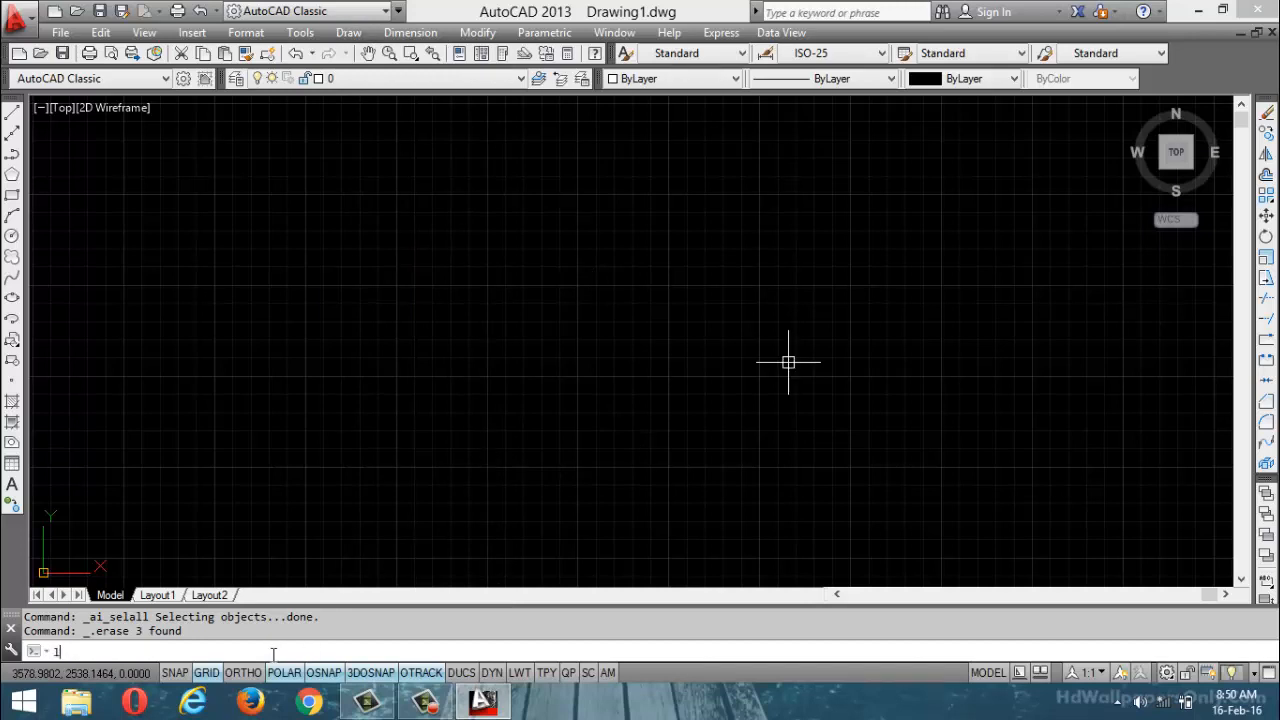
pyautogui.press('Return')
pyautogui.click(270, 494)
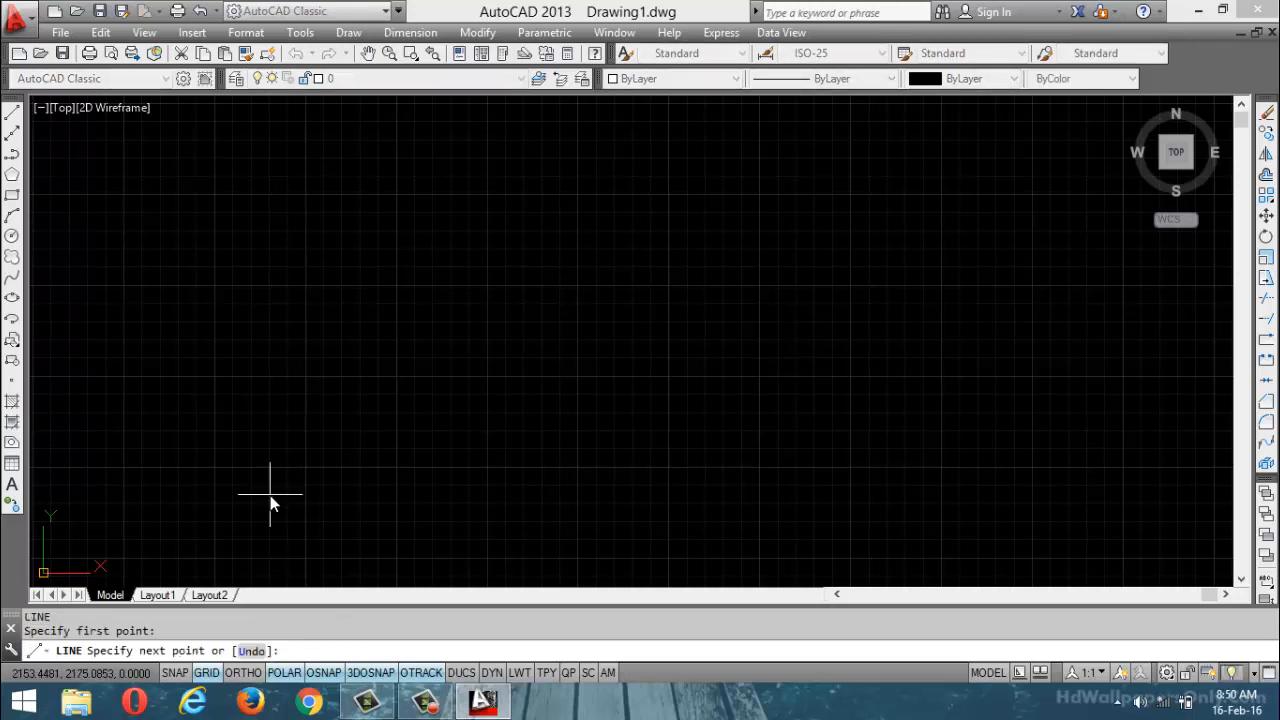
pyautogui.click(450, 183)
pyautogui.click(709, 312)
pyautogui.click(836, 187)
pyautogui.click(906, 383)
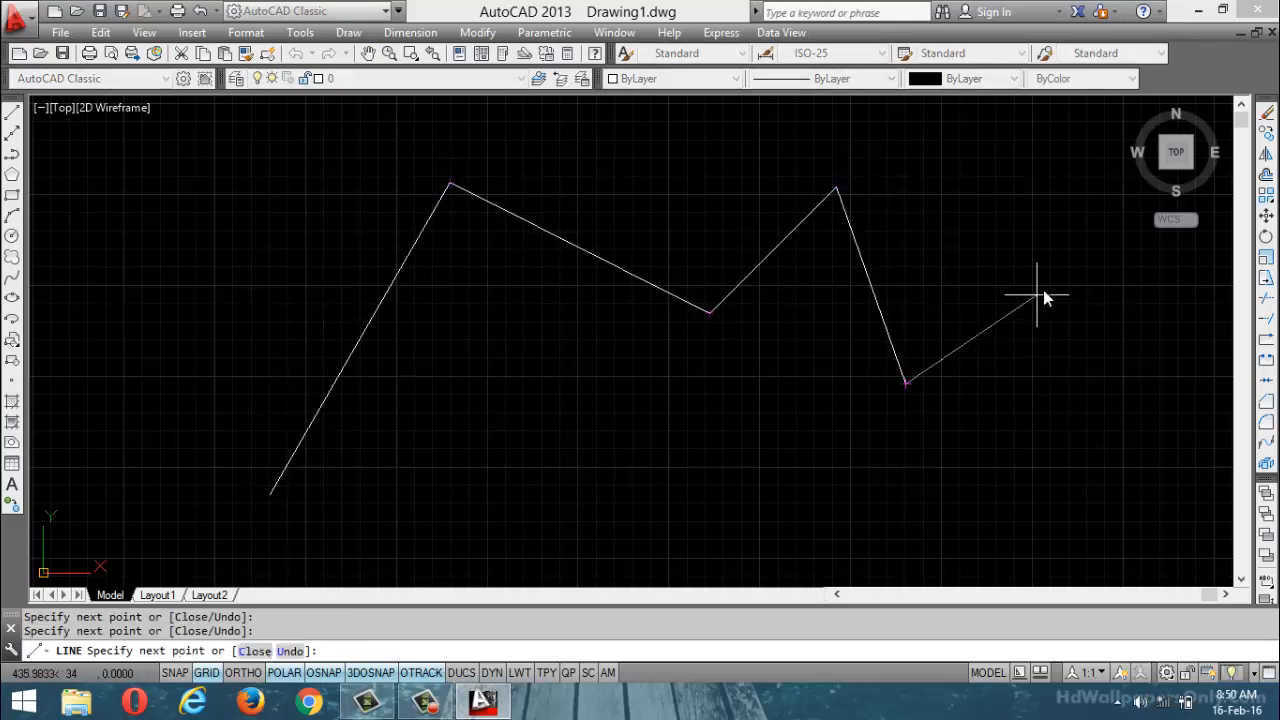
pyautogui.click(1050, 284)
pyautogui.click(1088, 481)
pyautogui.press('Return')
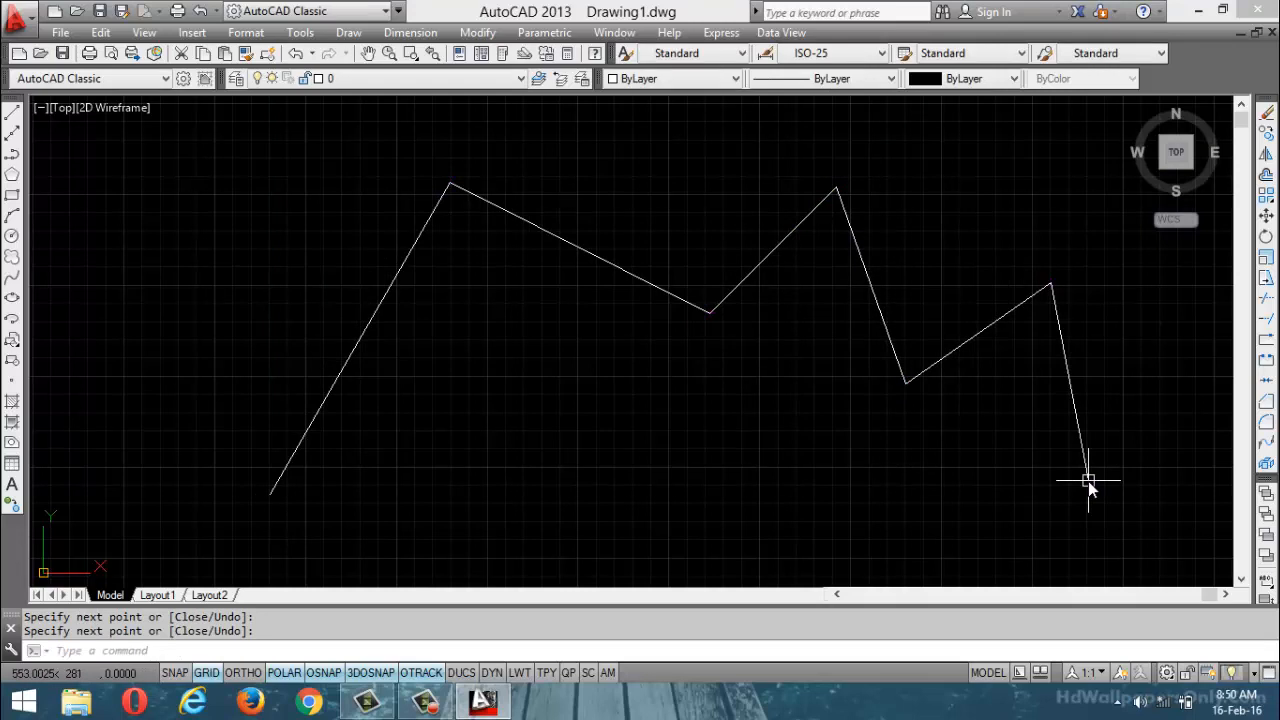
# Draw an open six-segment zigzag polyline just below the line zigzag, roughly following its shape
pyautogui.write('pl')
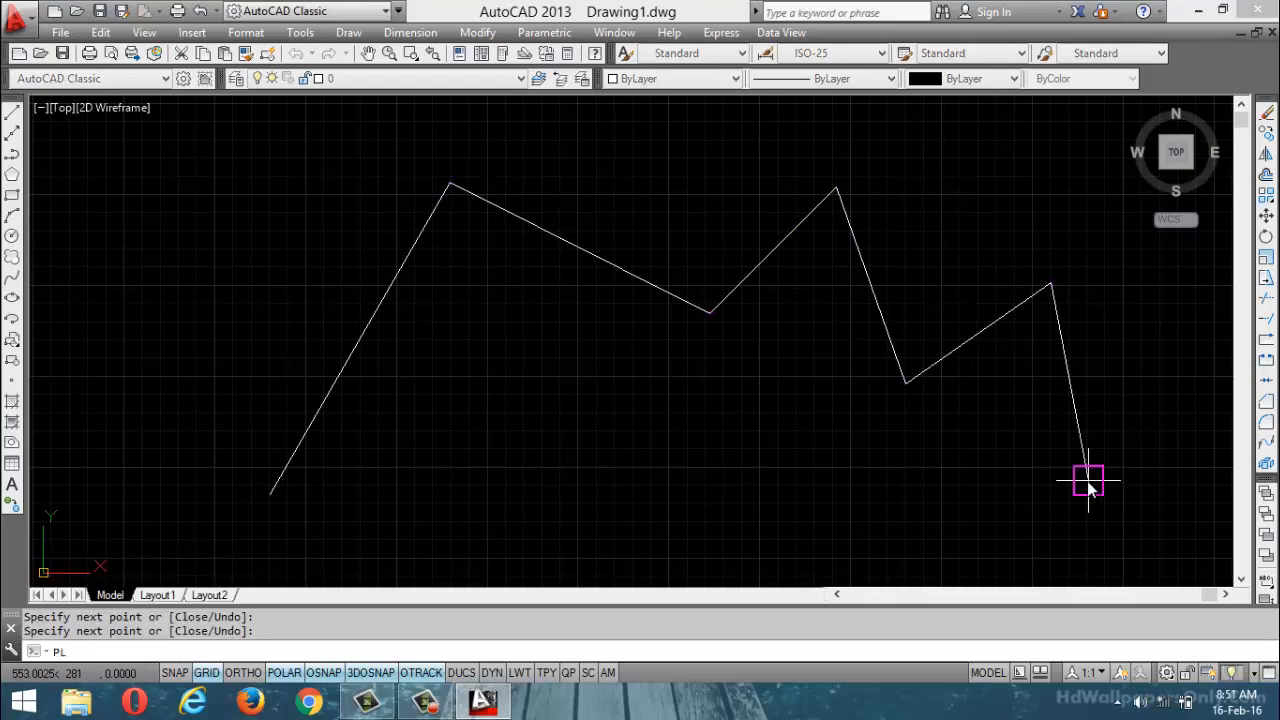
pyautogui.press('Return')
pyautogui.click(349, 494)
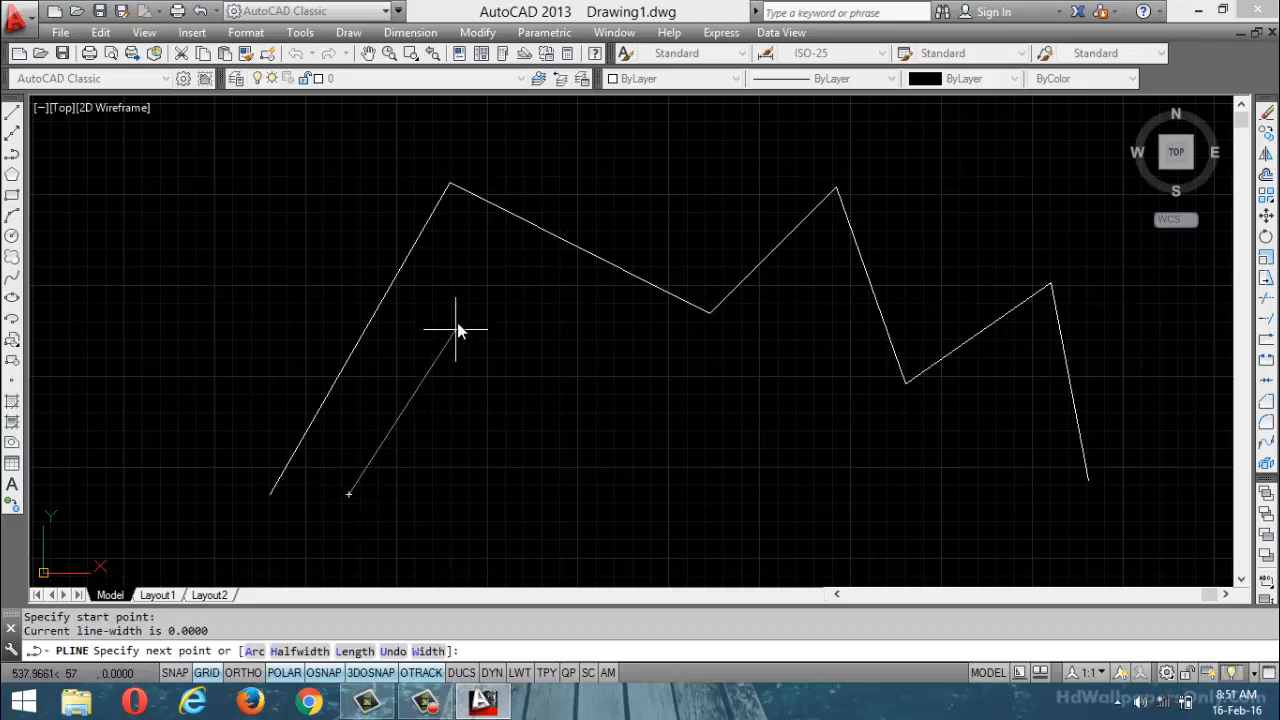
pyautogui.click(483, 271)
pyautogui.click(588, 376)
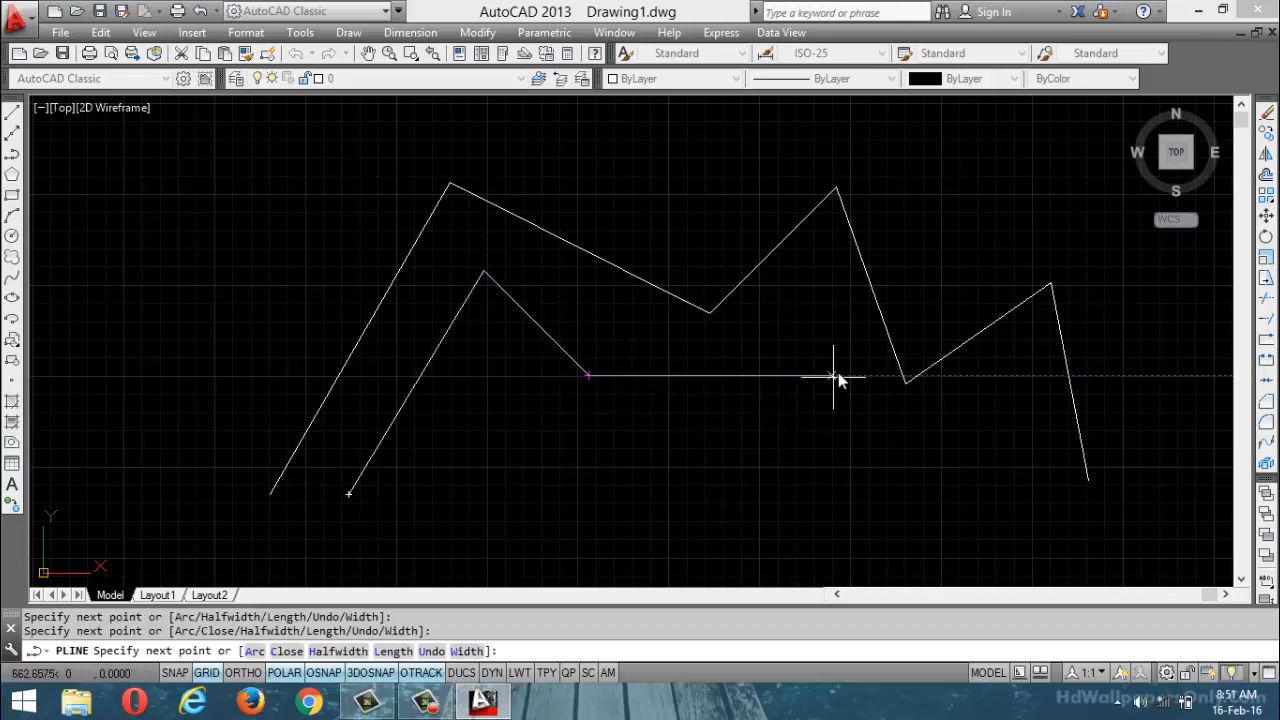
pyautogui.click(785, 318)
pyautogui.click(860, 440)
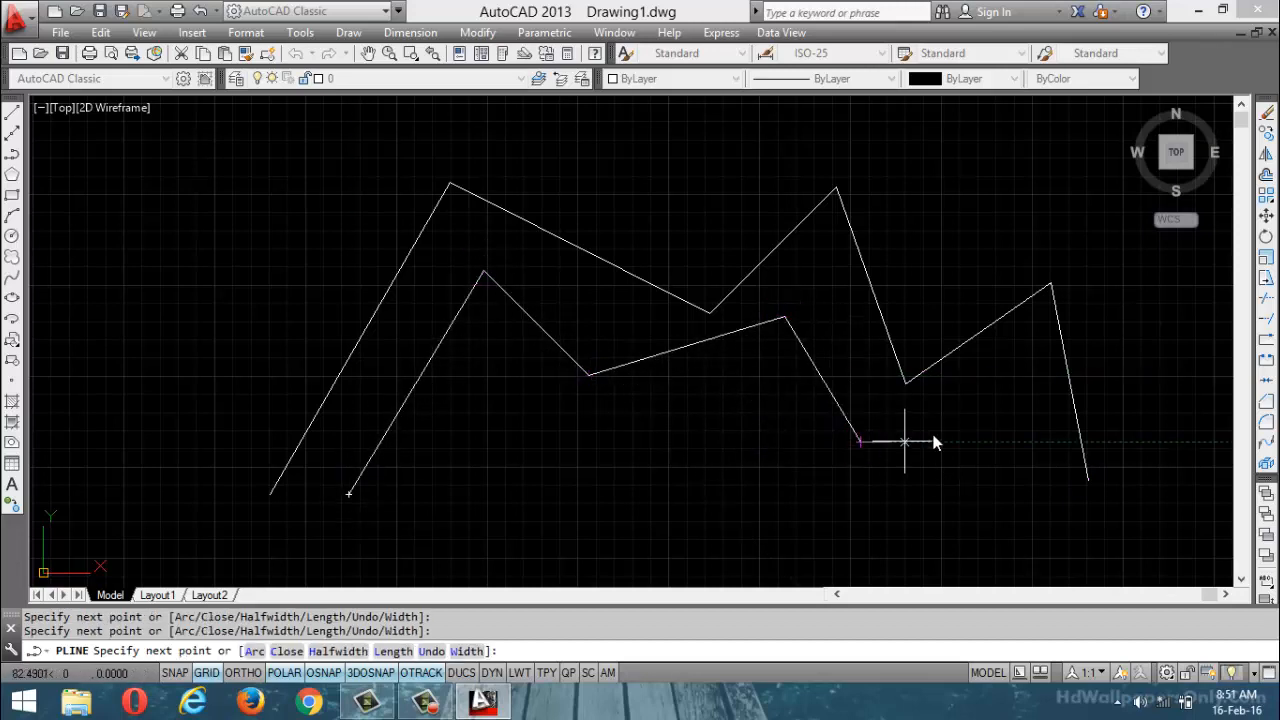
pyautogui.click(980, 391)
pyautogui.click(1060, 527)
pyautogui.press('Return')
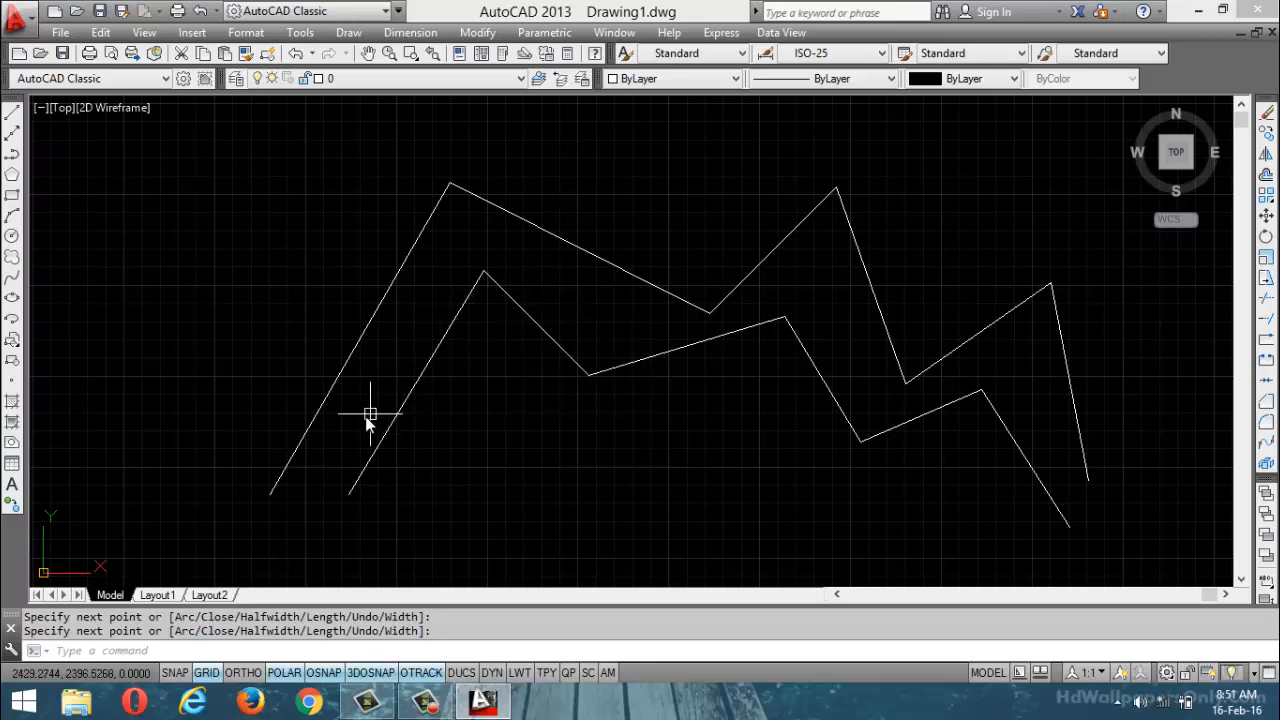
# Select the first line segment and the polyline to compare how each is selected, and deselect both
pyautogui.click(297, 446)
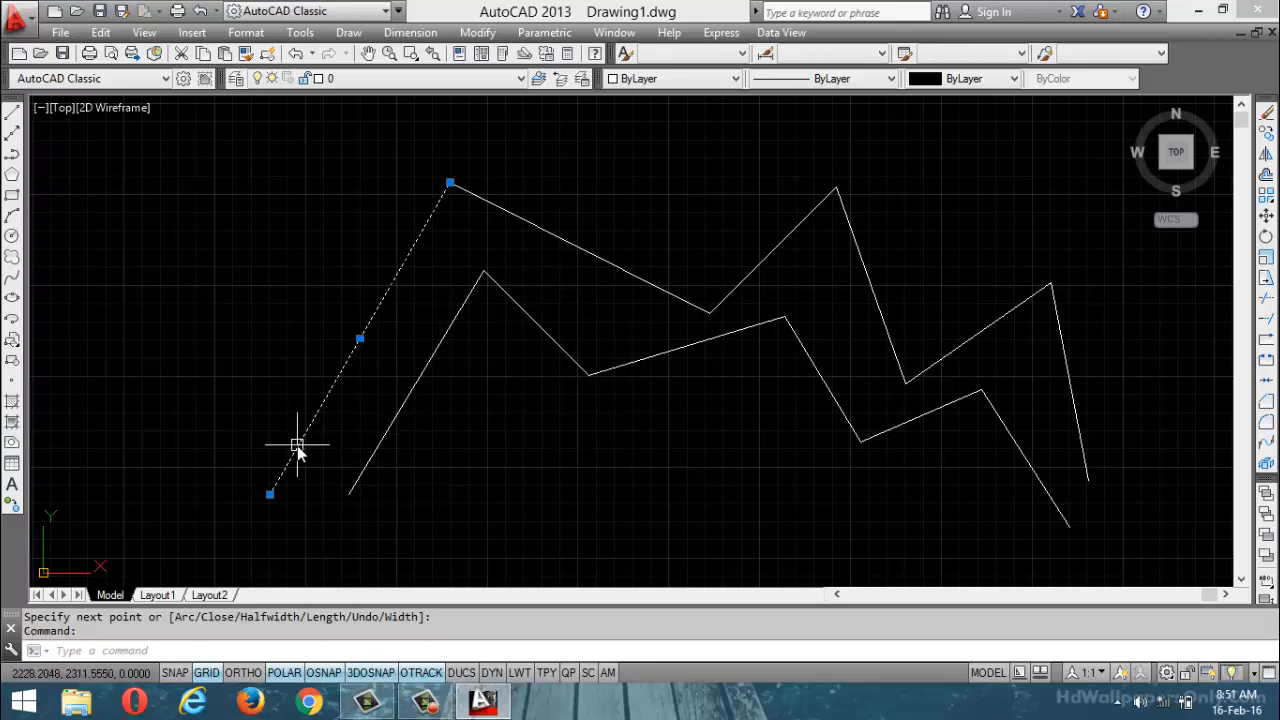
pyautogui.click(351, 483)
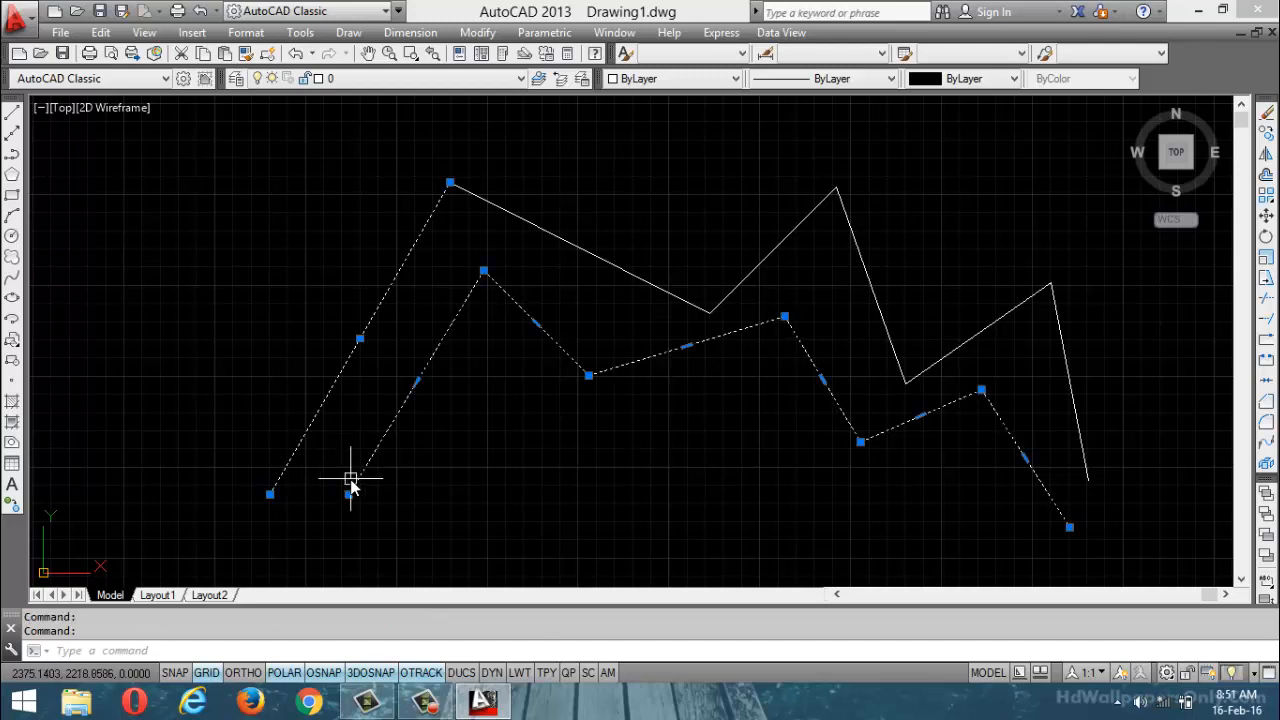
pyautogui.press('Escape')
pyautogui.press('Escape')
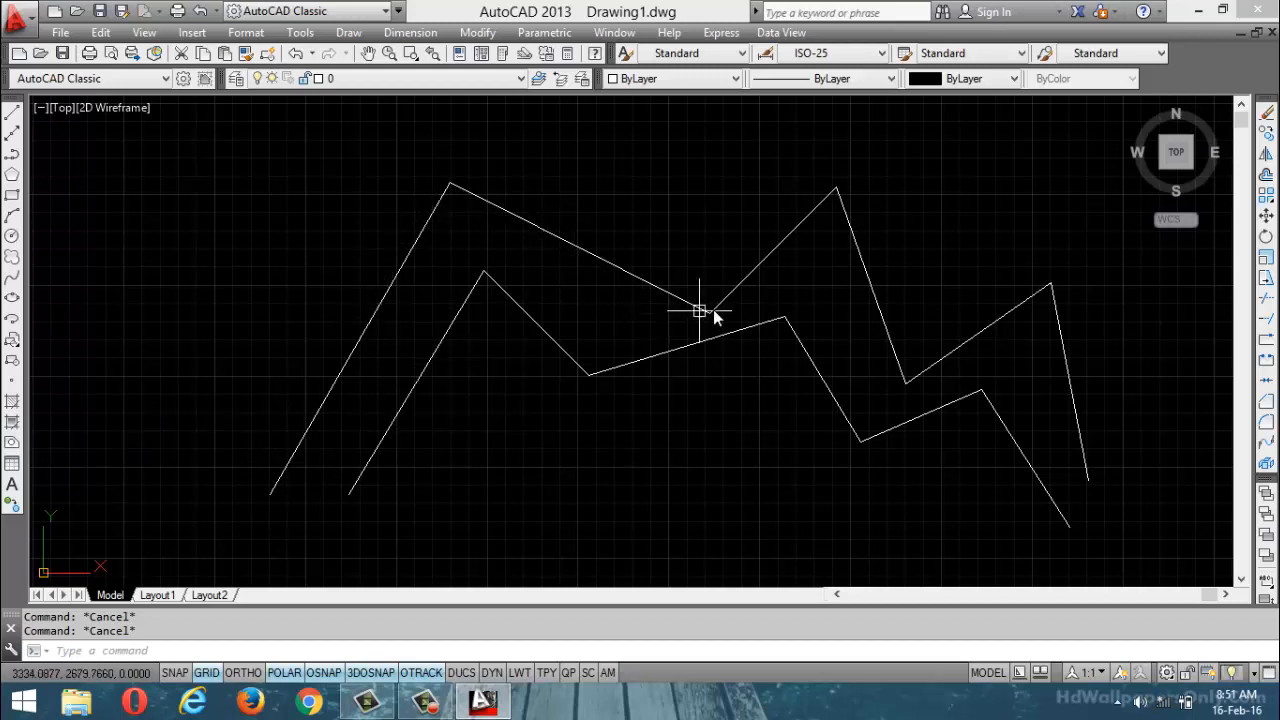
# Select all six segments of the Line-drawn zigzag one by one to show they are separate objects, and deselect them
pyautogui.moveTo(609, 267)
pyautogui.moveTo(567, 346)
pyautogui.click(400, 271)
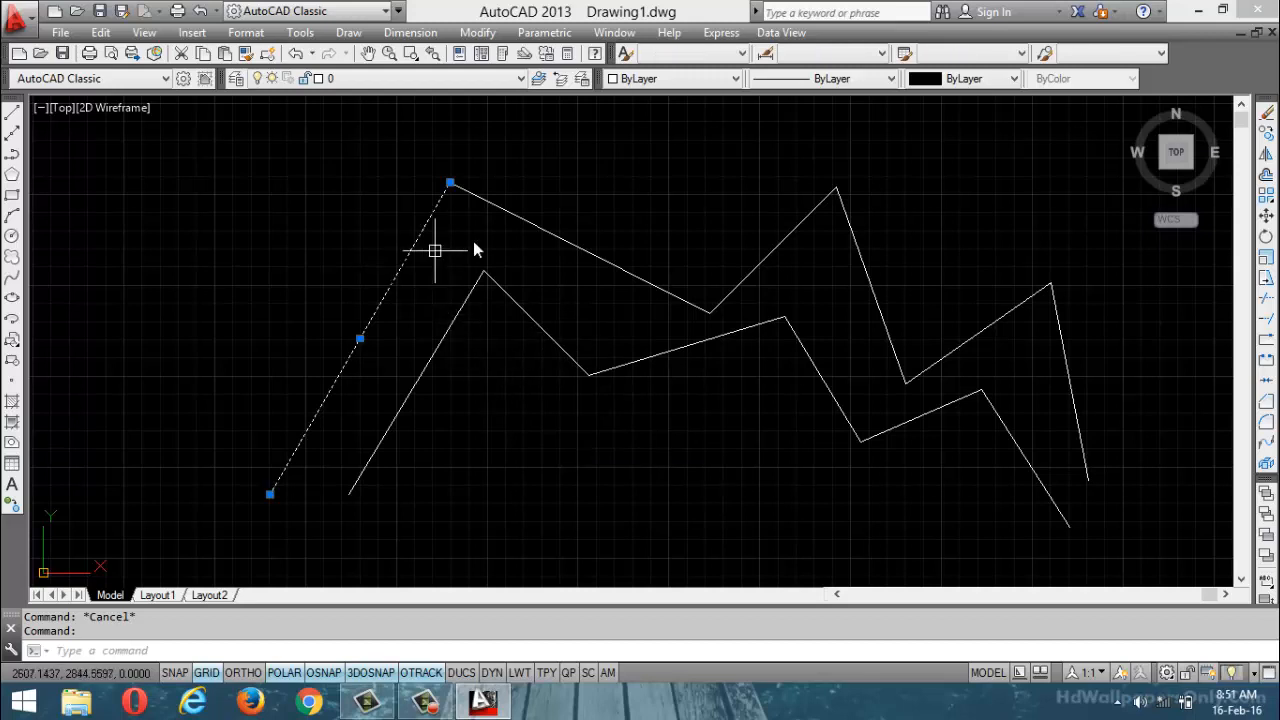
pyautogui.click(533, 225)
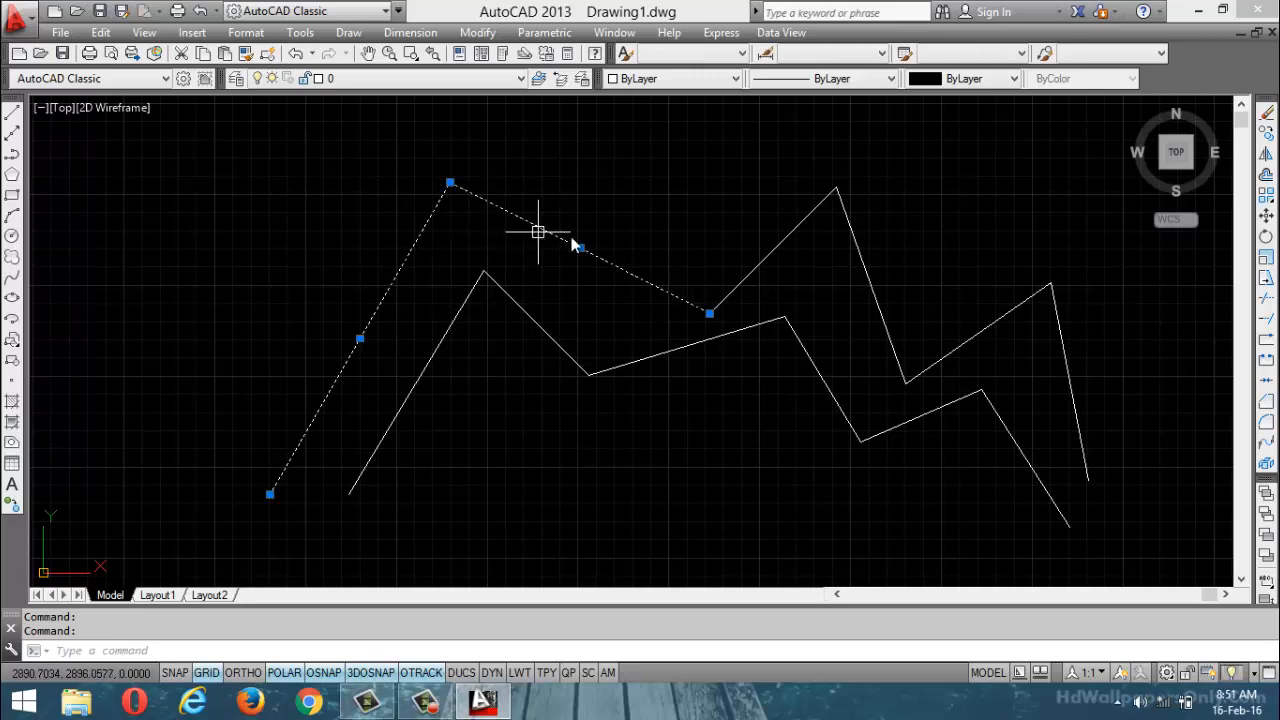
pyautogui.click(734, 281)
pyautogui.click(868, 290)
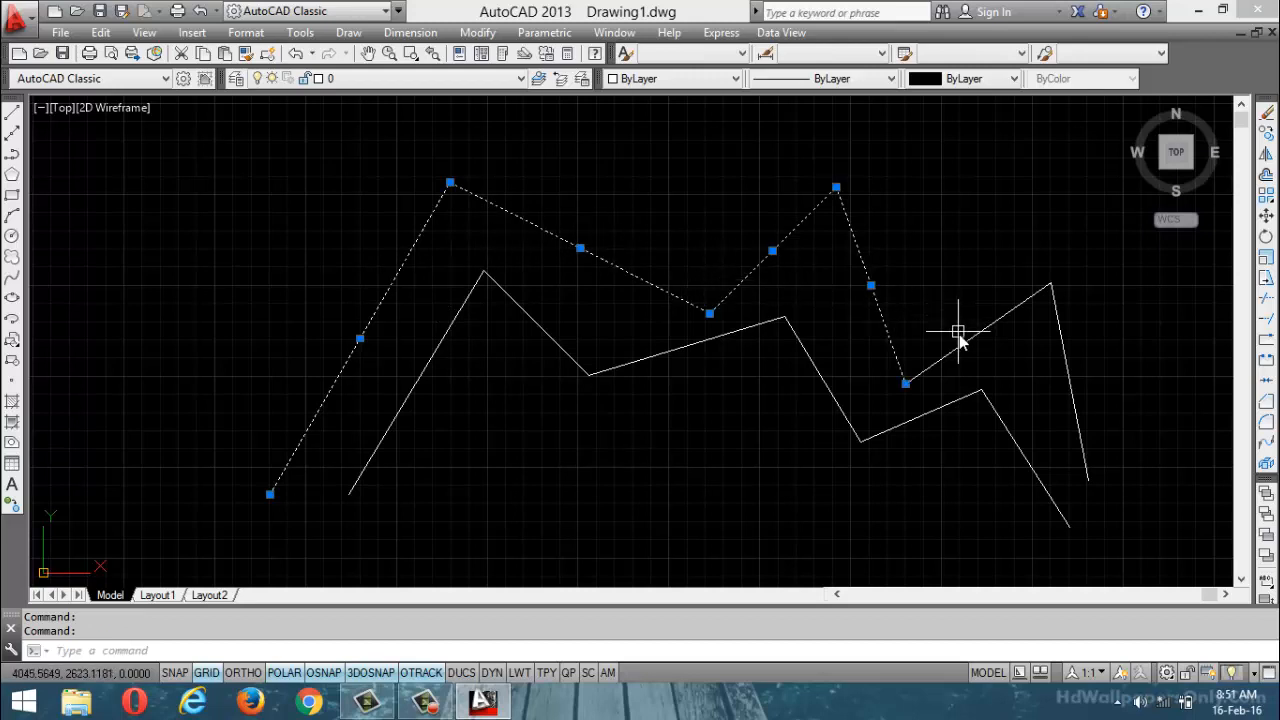
pyautogui.click(959, 341)
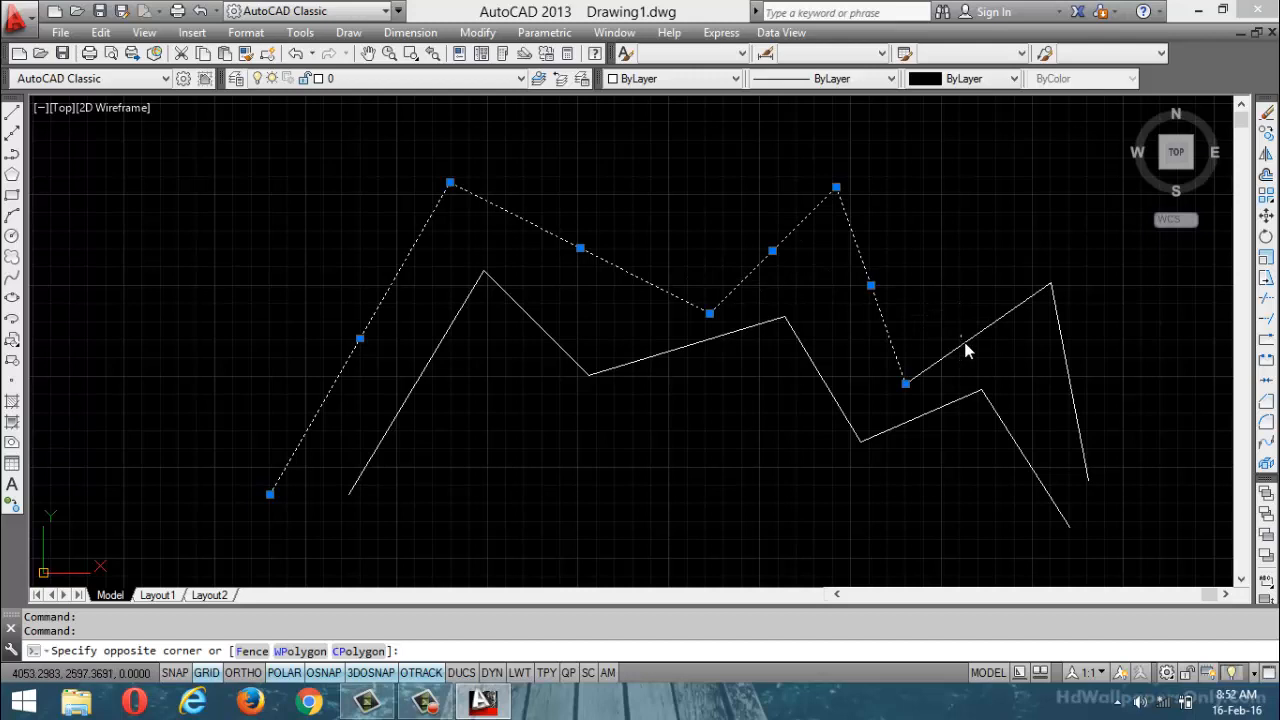
pyautogui.click(1102, 370)
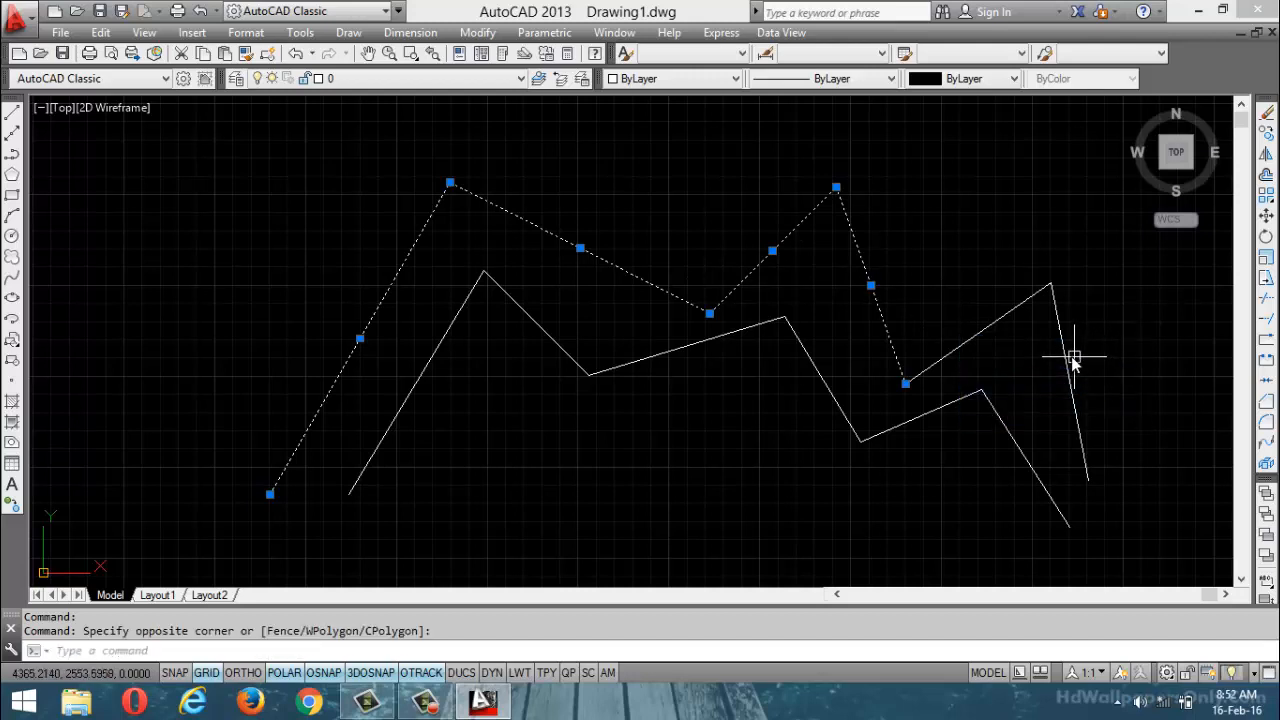
pyautogui.click(1037, 340)
pyautogui.click(1002, 322)
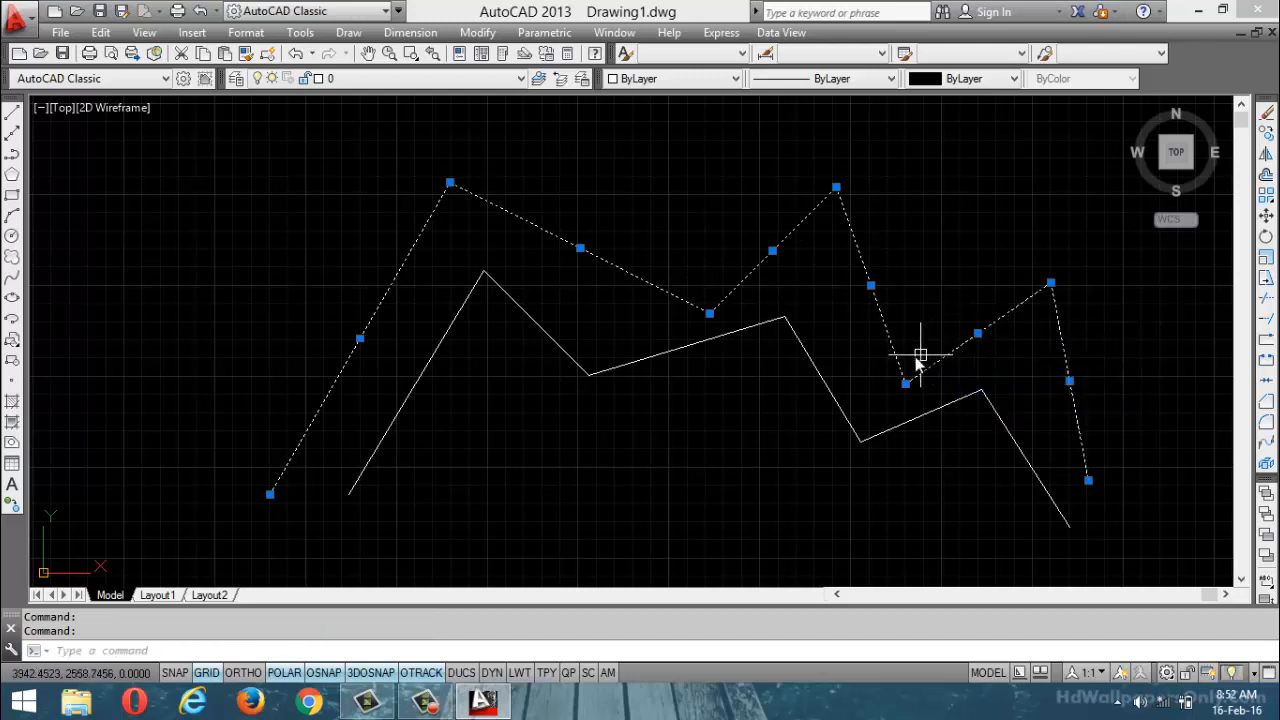
pyautogui.press('Escape')
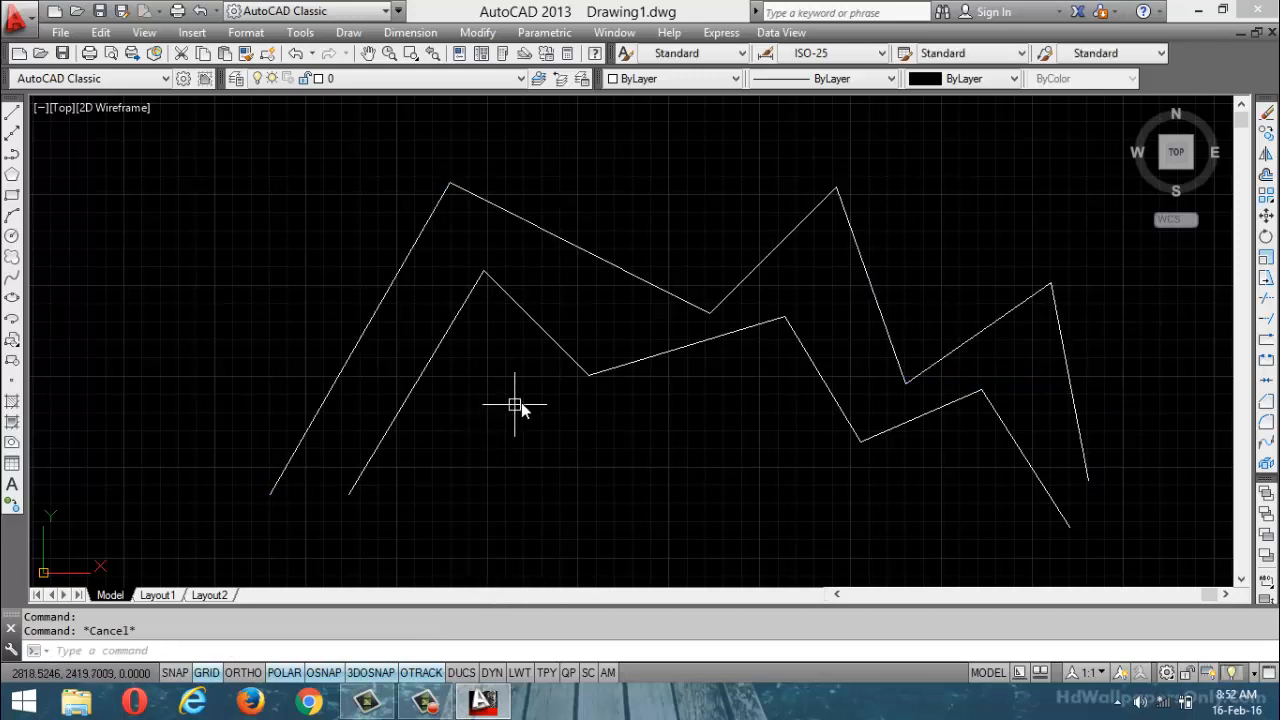
# Select the lower zigzag polyline with a single pick to show it is one object, and deselect it
pyautogui.click(568, 363)
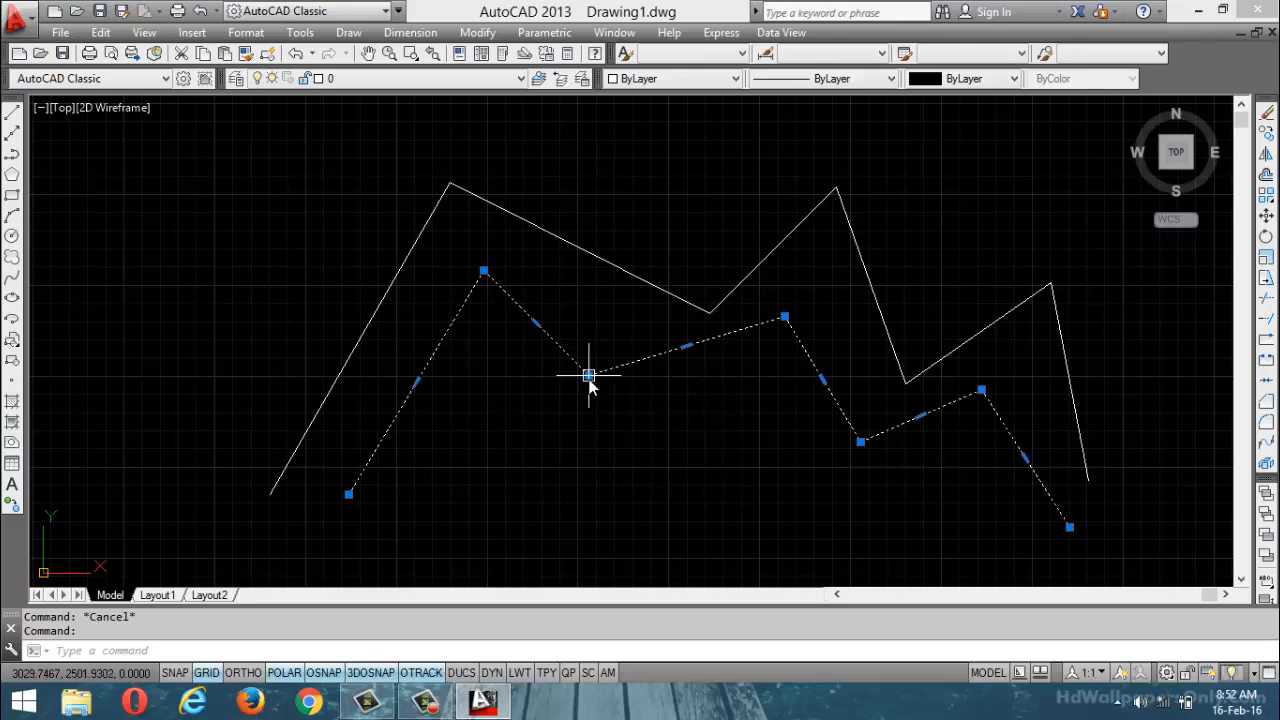
pyautogui.moveTo(587, 378)
pyautogui.press('Escape')
pyautogui.press('Escape')
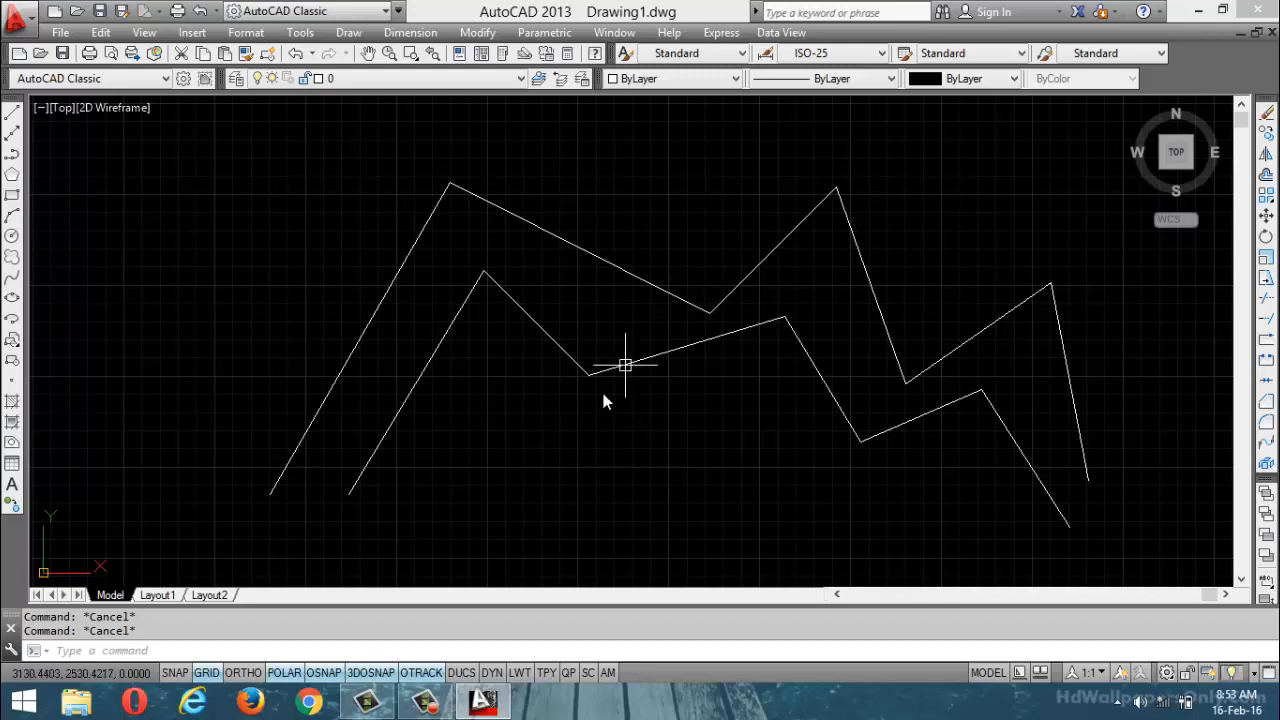
# Erase both zigzags from the drawing
pyautogui.hotkey('ctrl', 'a')
pyautogui.press('Delete')
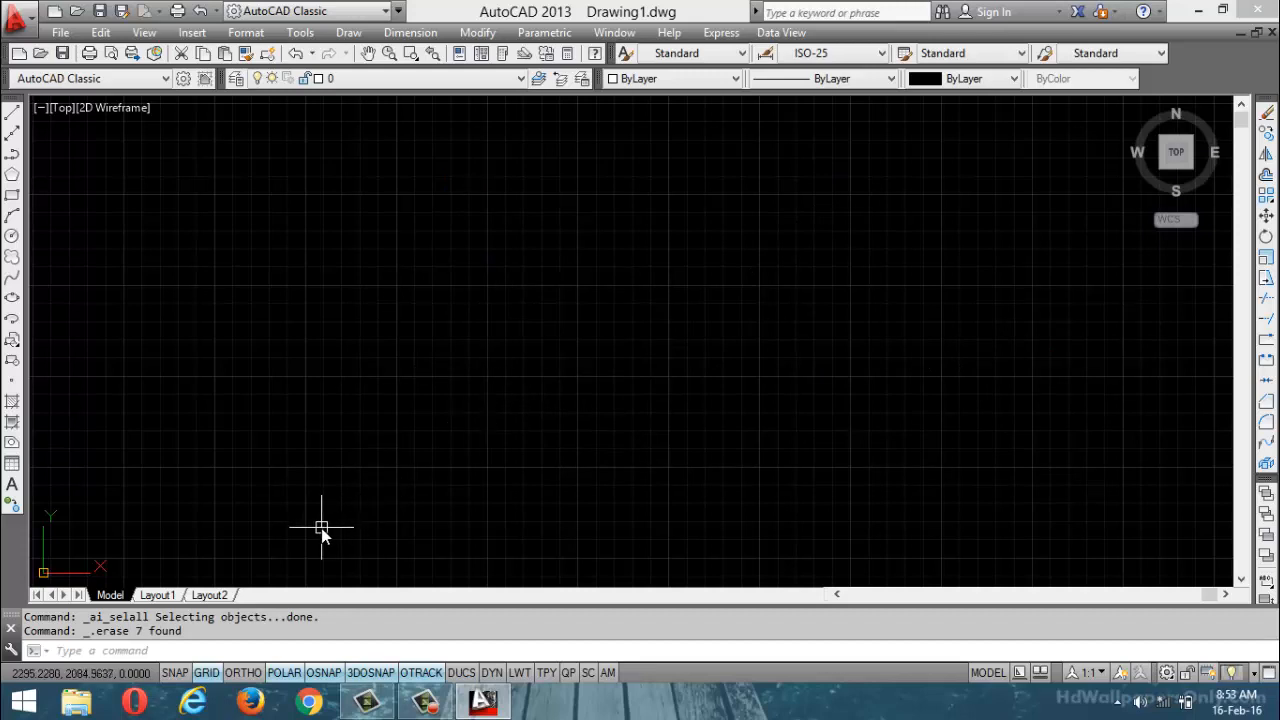
# Begin a polyline in the empty drawing with six straight zigzag segments running from left to right
pyautogui.write('pl')
pyautogui.press('Return')
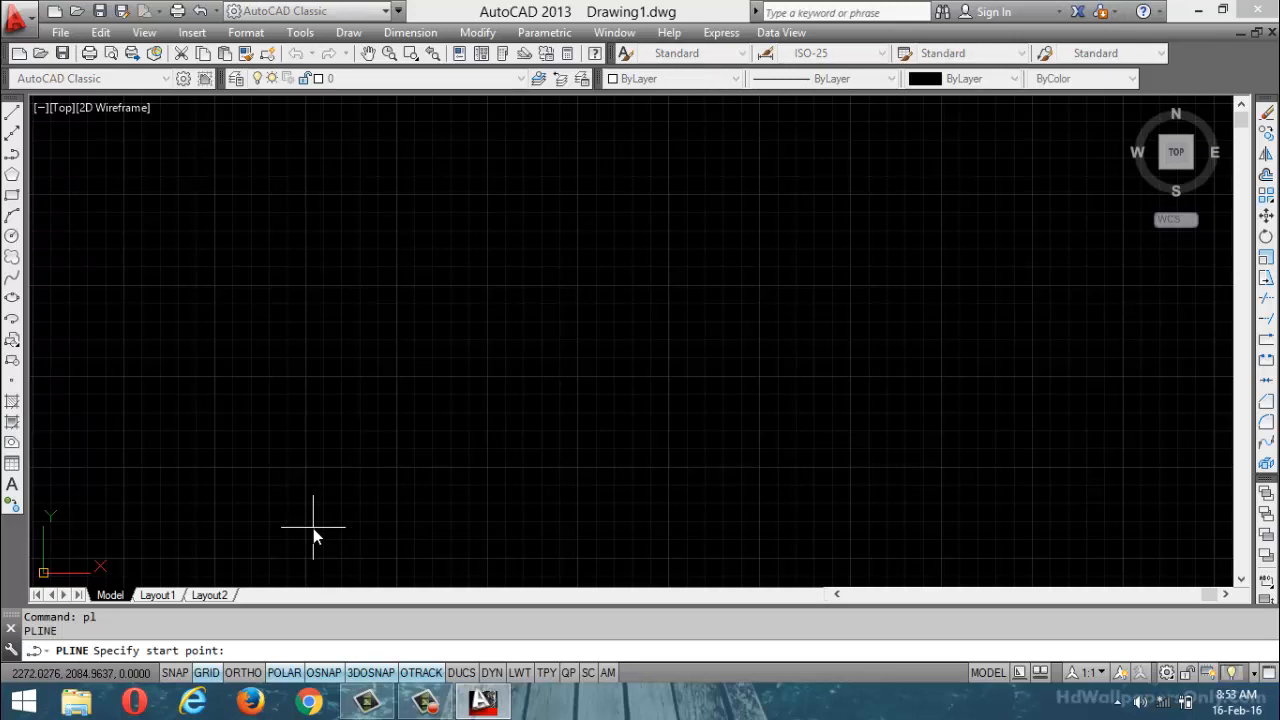
pyautogui.click(303, 450)
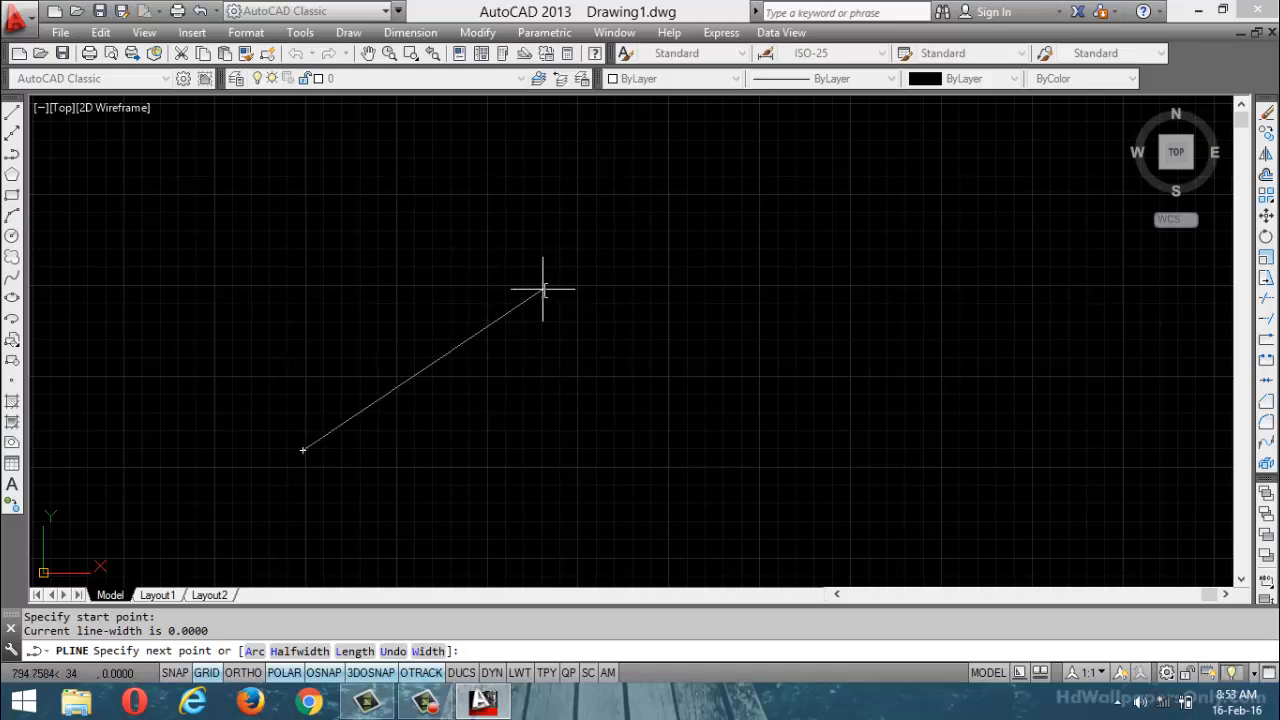
pyautogui.click(524, 231)
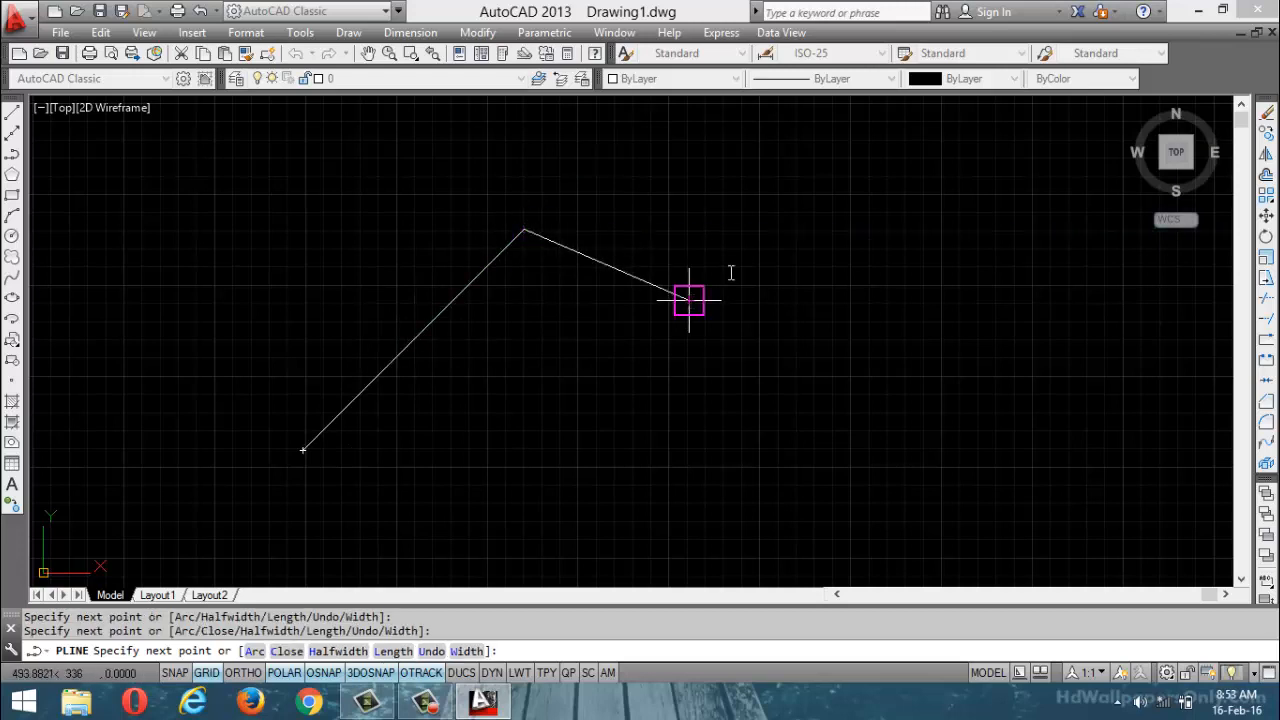
pyautogui.click(688, 299)
pyautogui.click(836, 212)
pyautogui.click(877, 322)
pyautogui.click(997, 322)
pyautogui.click(977, 398)
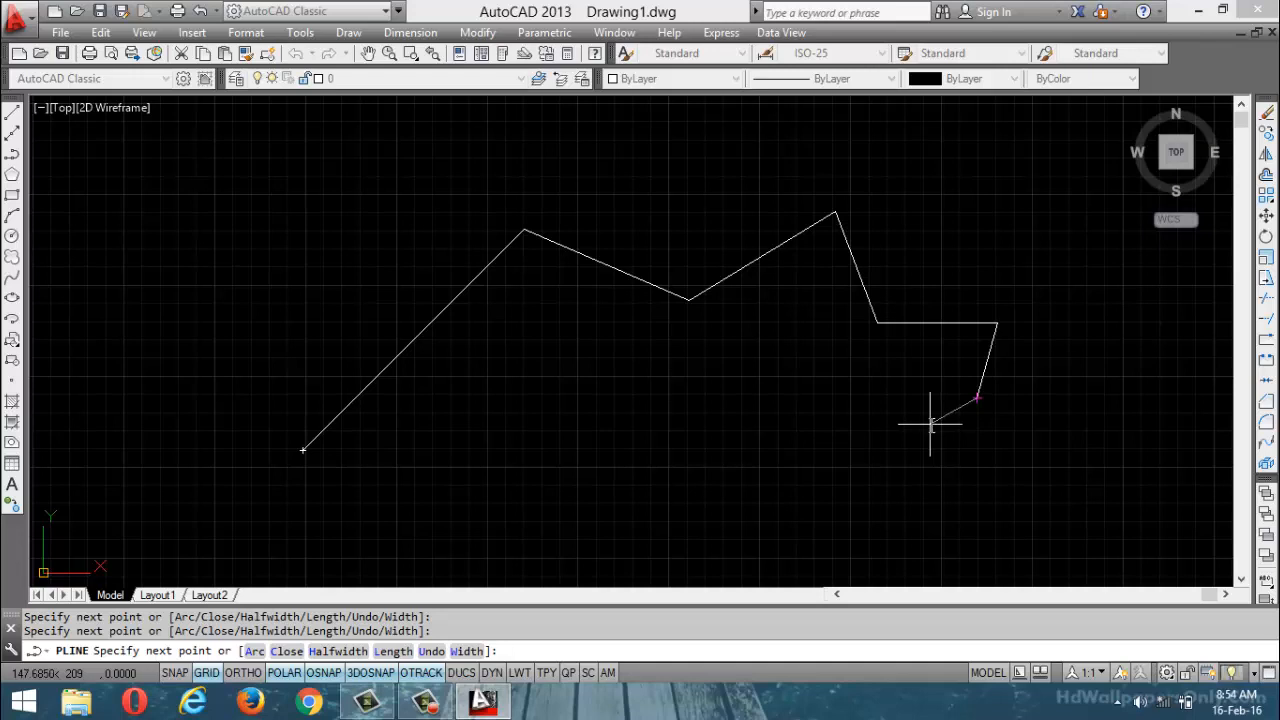
# Switch the running polyline to Arc mode and add five connected arcs heading back to the left beneath the zigzag
pyautogui.click(252, 652)
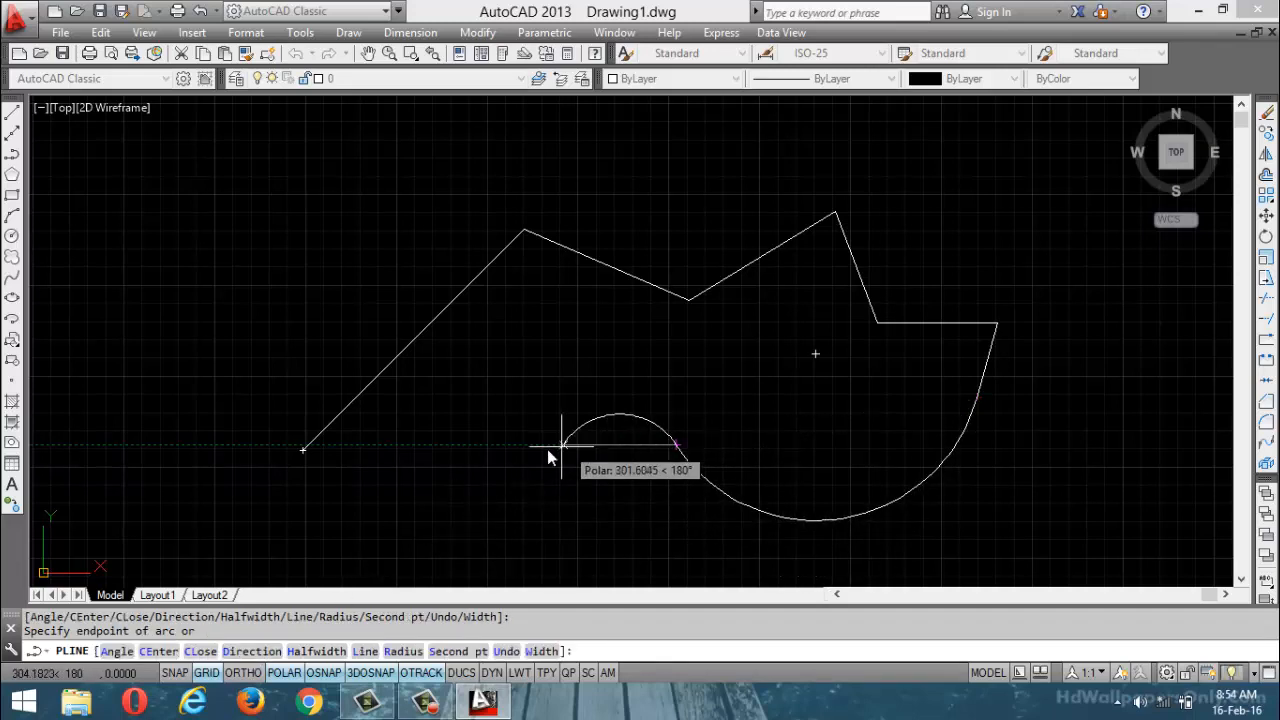
pyautogui.click(500, 465)
pyautogui.click(374, 450)
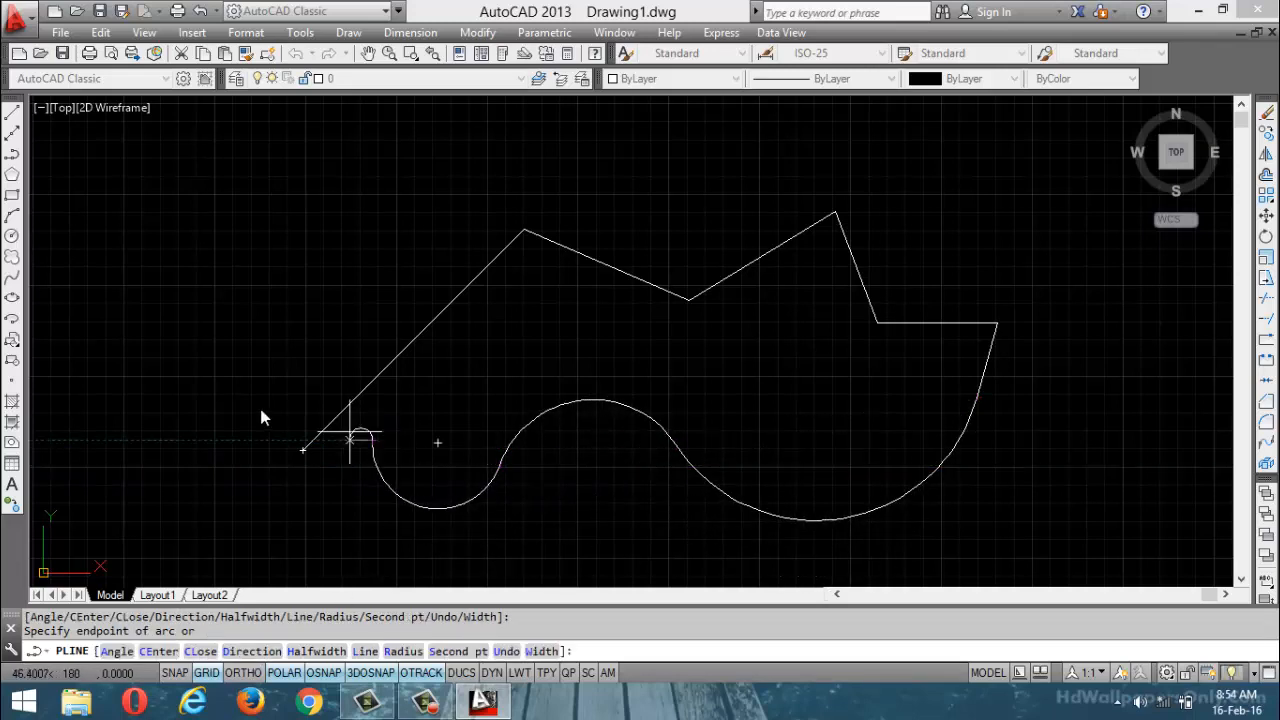
pyautogui.click(162, 389)
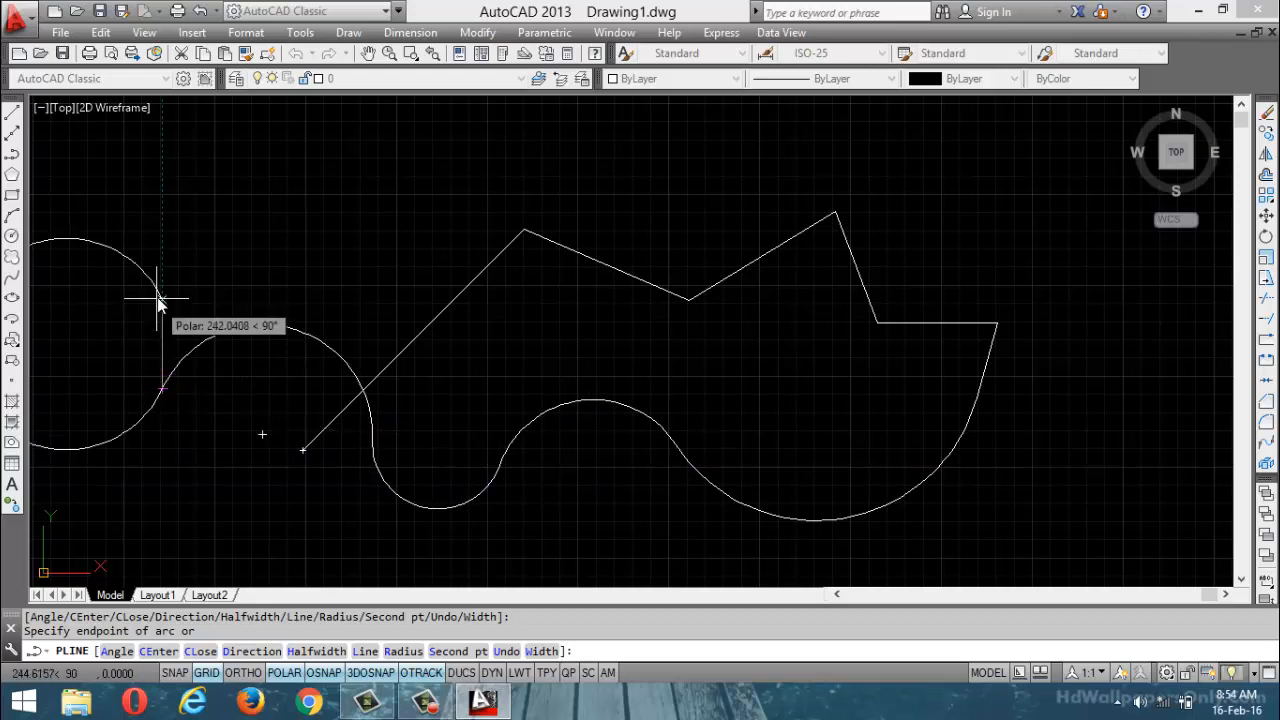
pyautogui.click(85, 328)
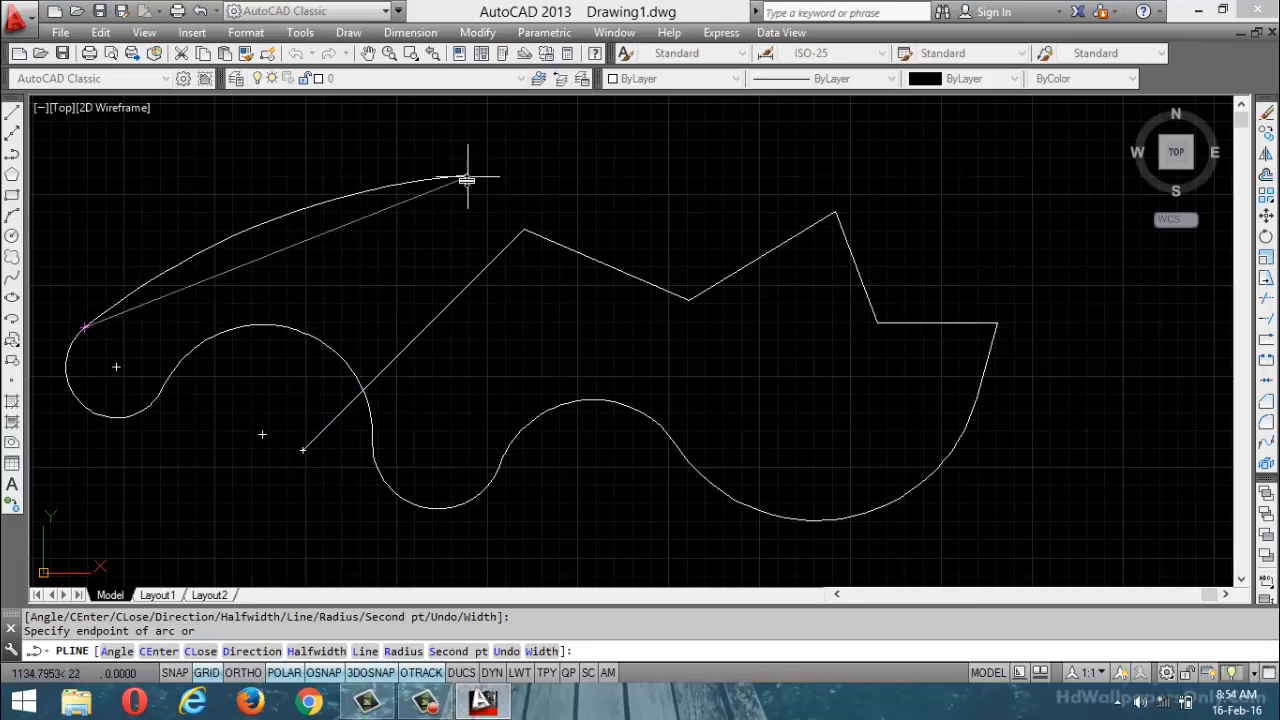
# Return the polyline to Line mode and add five straight segments passing above the first zigzag to its far right side
pyautogui.click(365, 651)
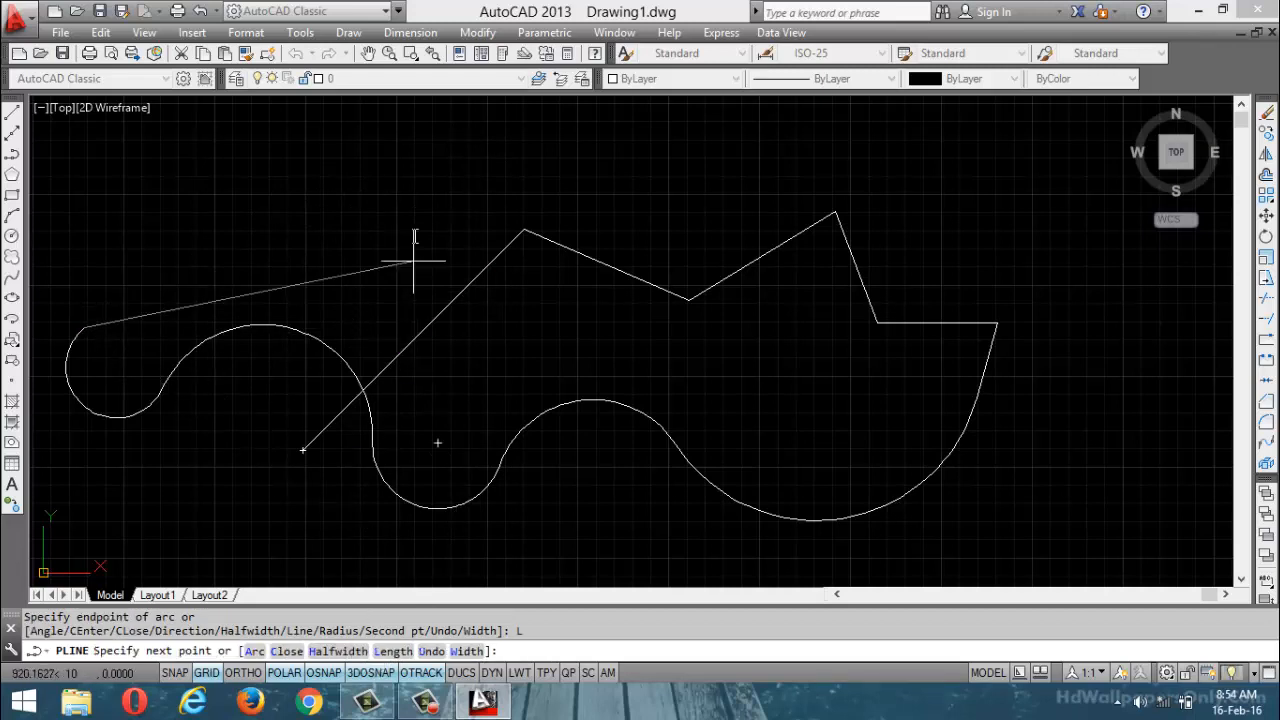
pyautogui.click(400, 143)
pyautogui.click(712, 217)
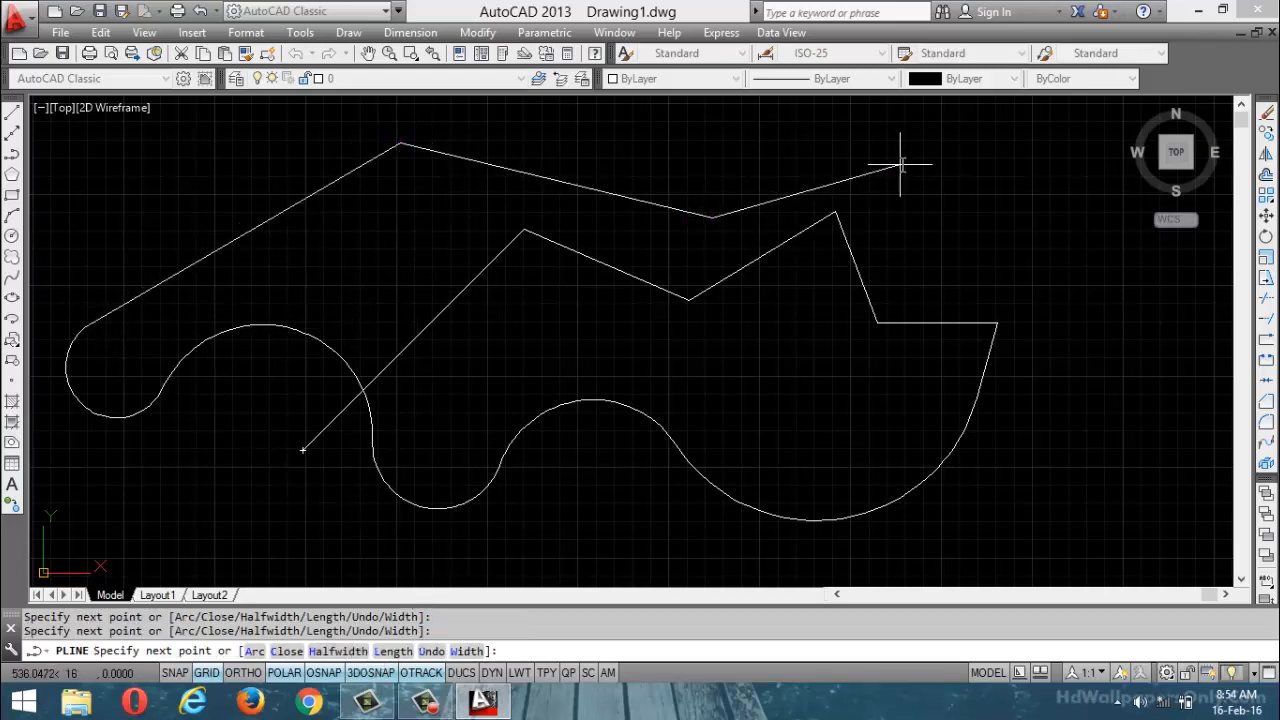
pyautogui.click(900, 164)
pyautogui.click(1045, 278)
pyautogui.click(1123, 393)
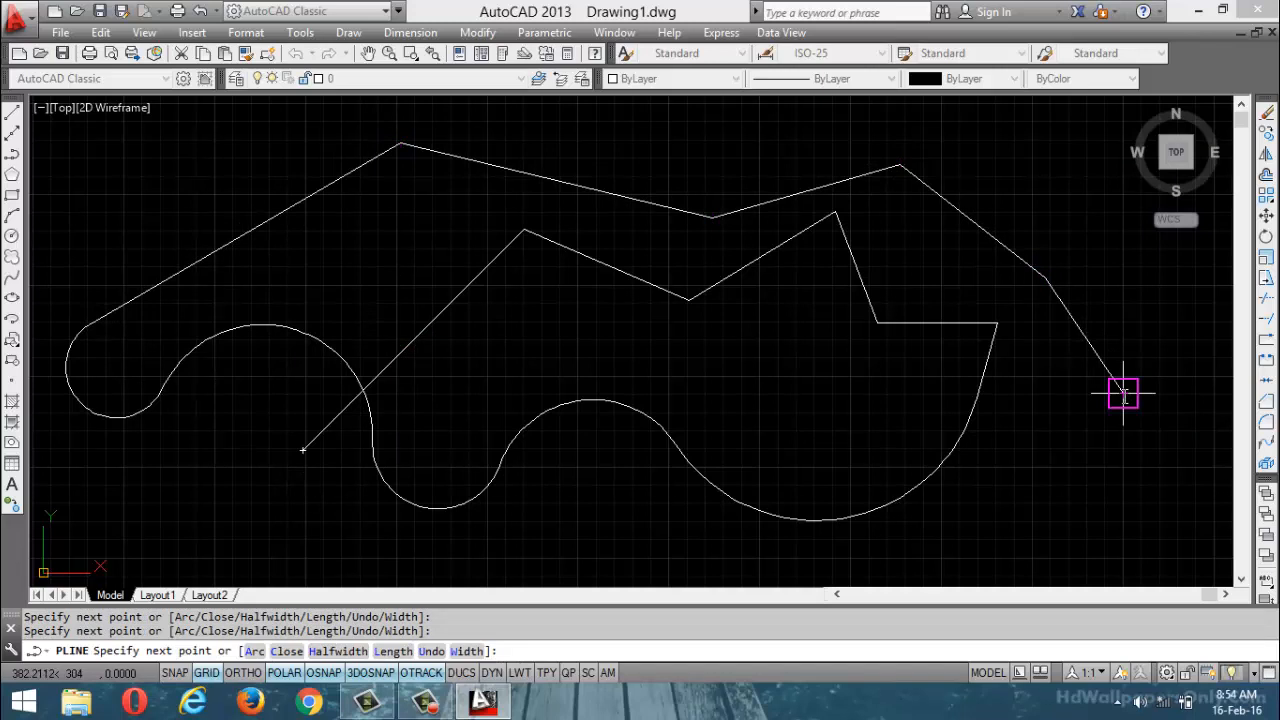
# Switch the polyline to Arc mode again and add a large arc sweeping back left, followed by four smaller arcs
pyautogui.click(252, 651)
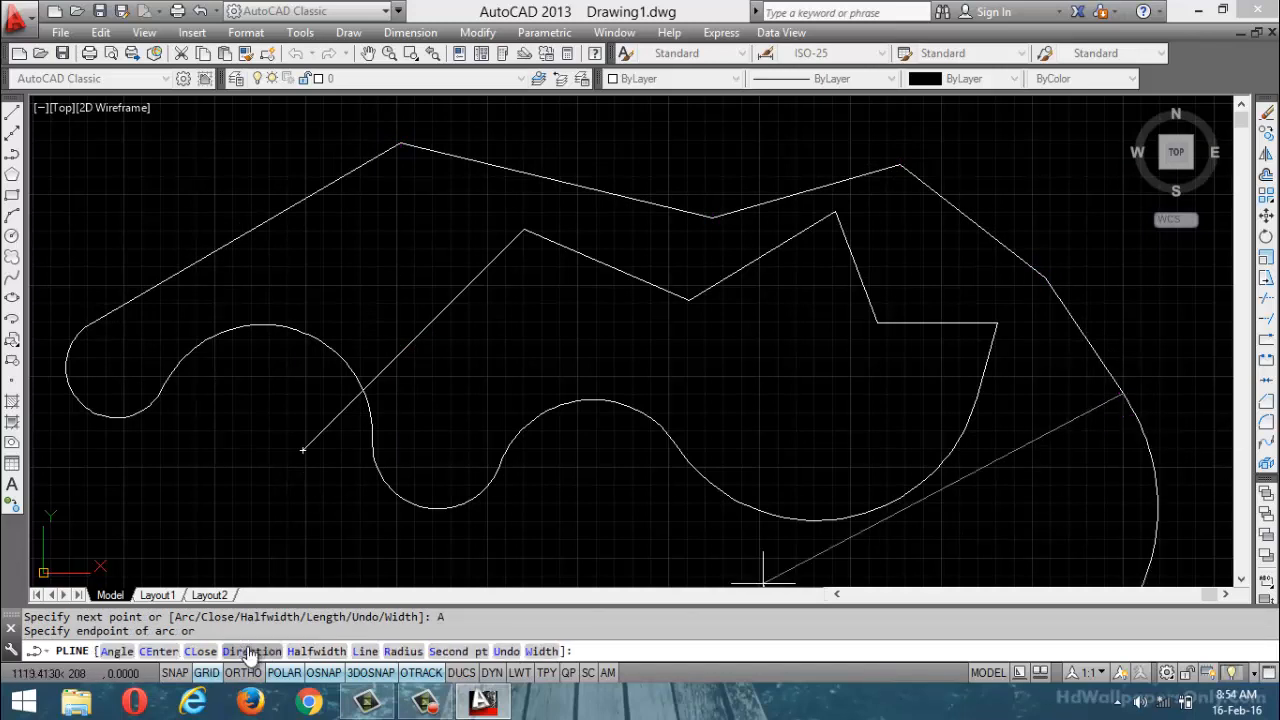
pyautogui.click(557, 432)
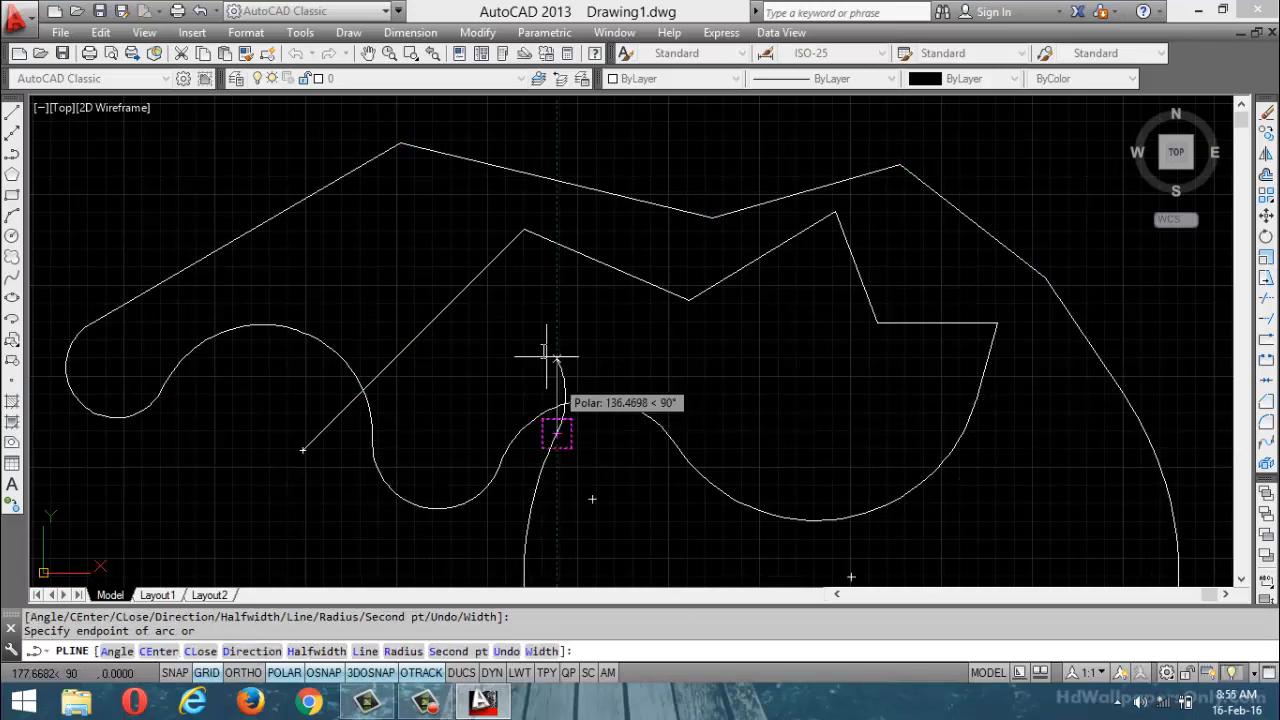
pyautogui.click(470, 347)
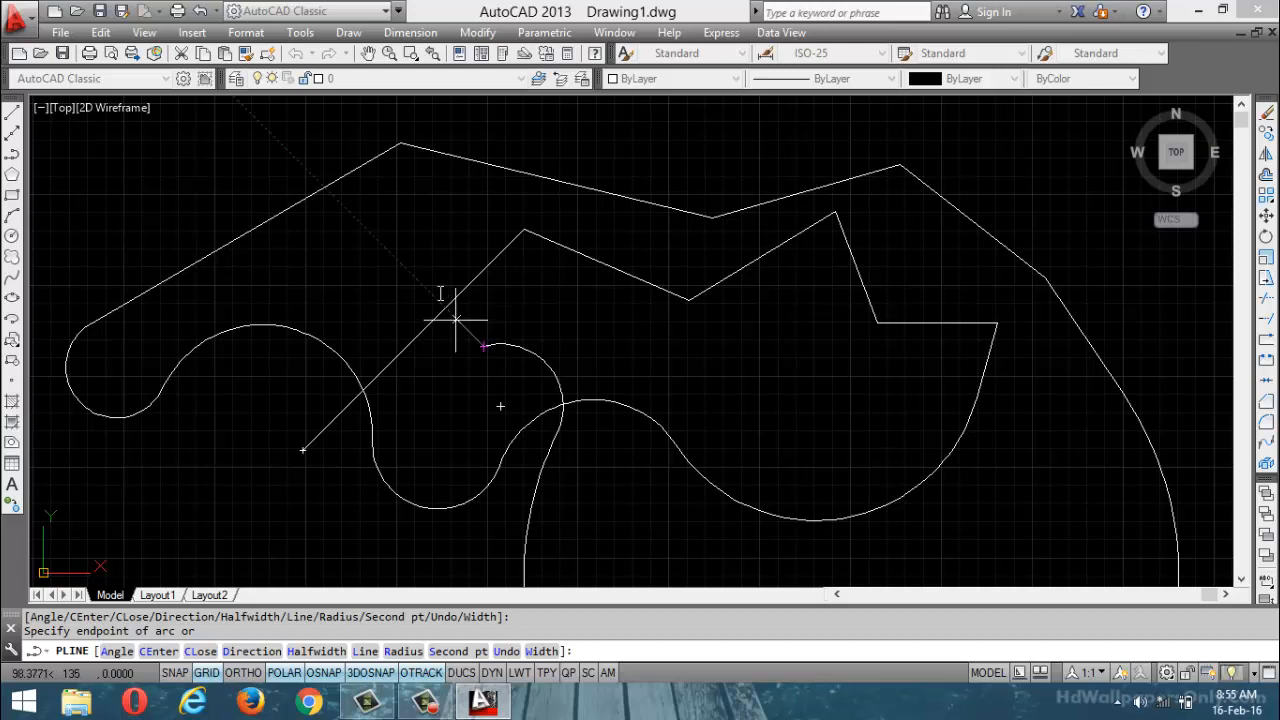
pyautogui.click(436, 243)
pyautogui.click(367, 245)
pyautogui.click(266, 278)
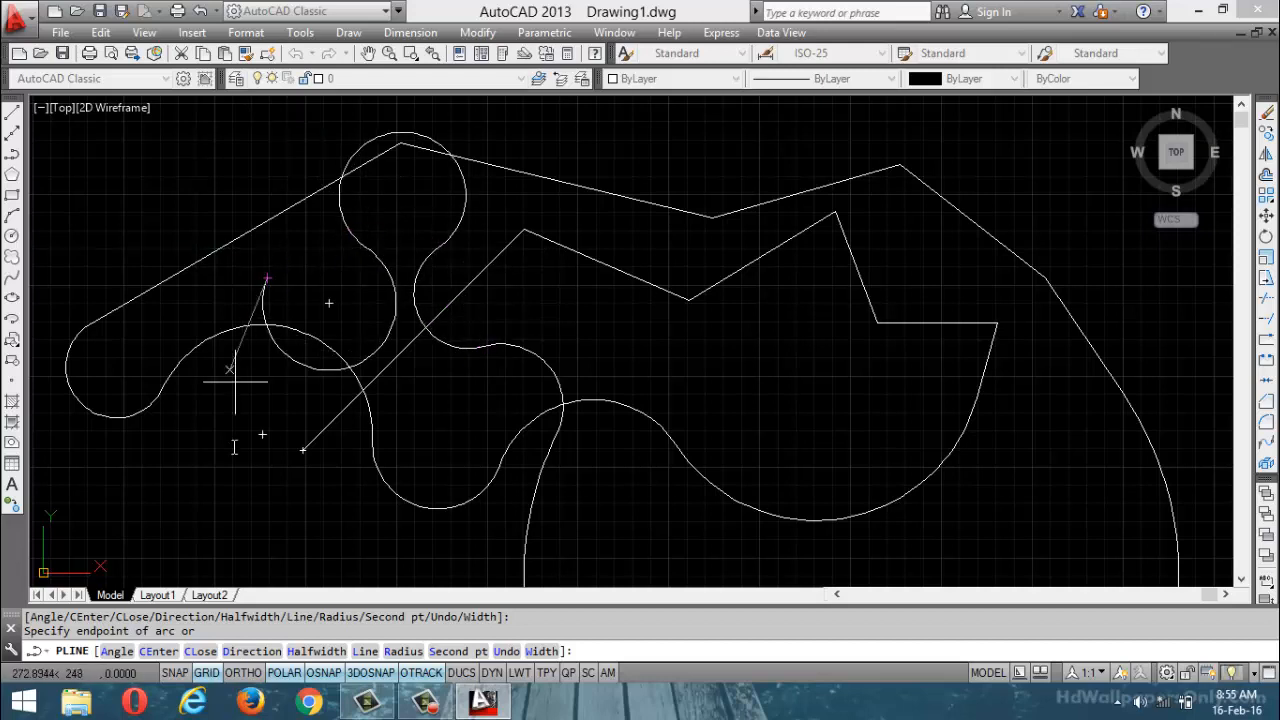
# Return the polyline to Line mode and add five straight segments around the far left side of the shape
pyautogui.click(362, 651)
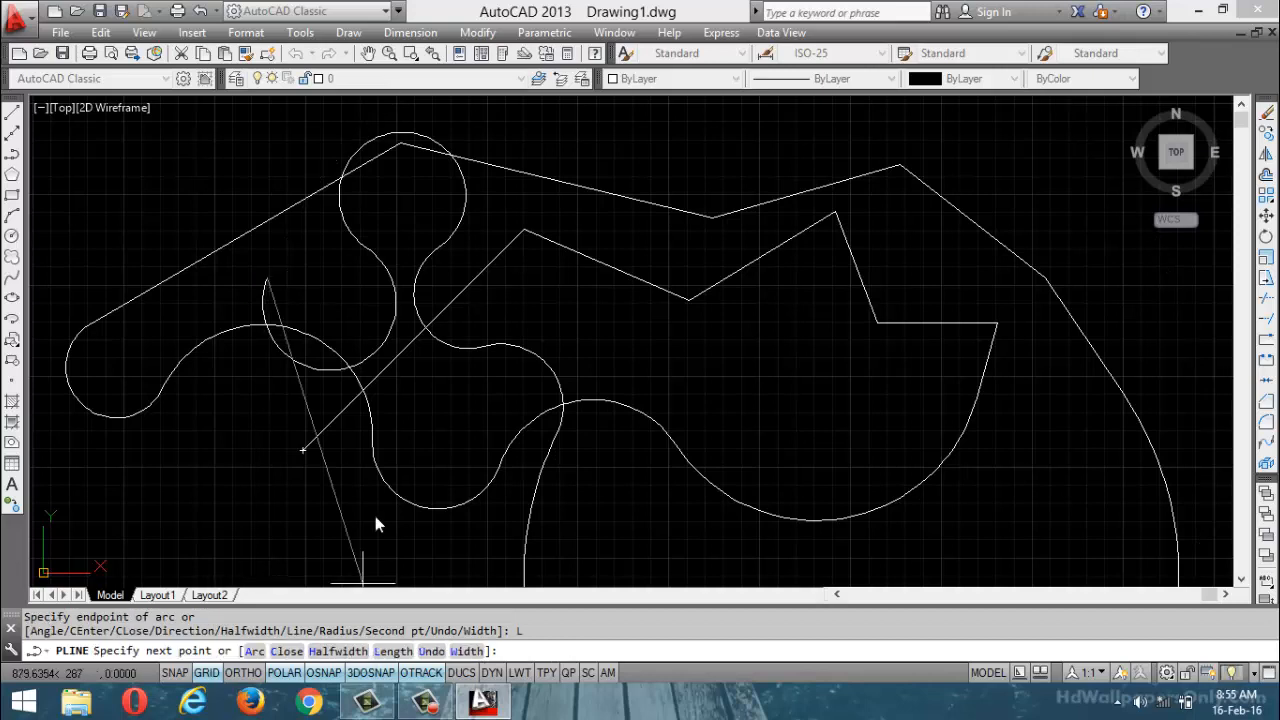
pyautogui.click(205, 180)
pyautogui.click(130, 224)
pyautogui.click(146, 322)
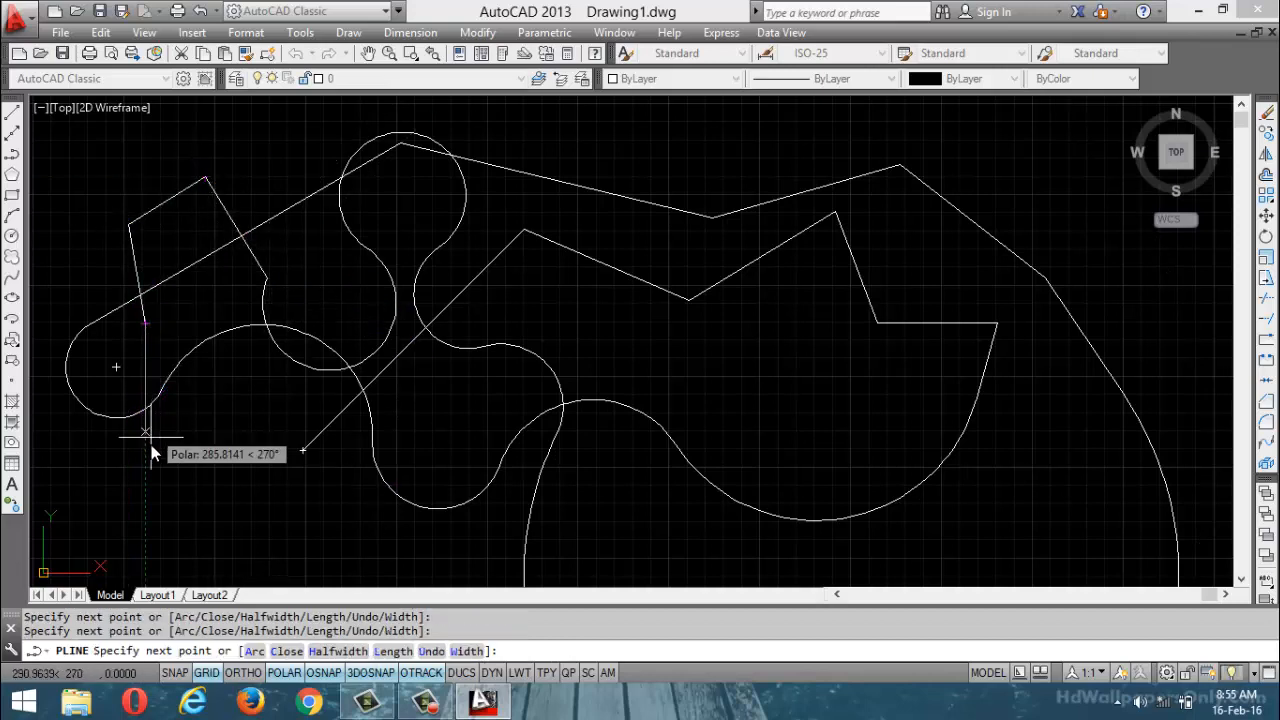
pyautogui.click(146, 456)
pyautogui.click(222, 468)
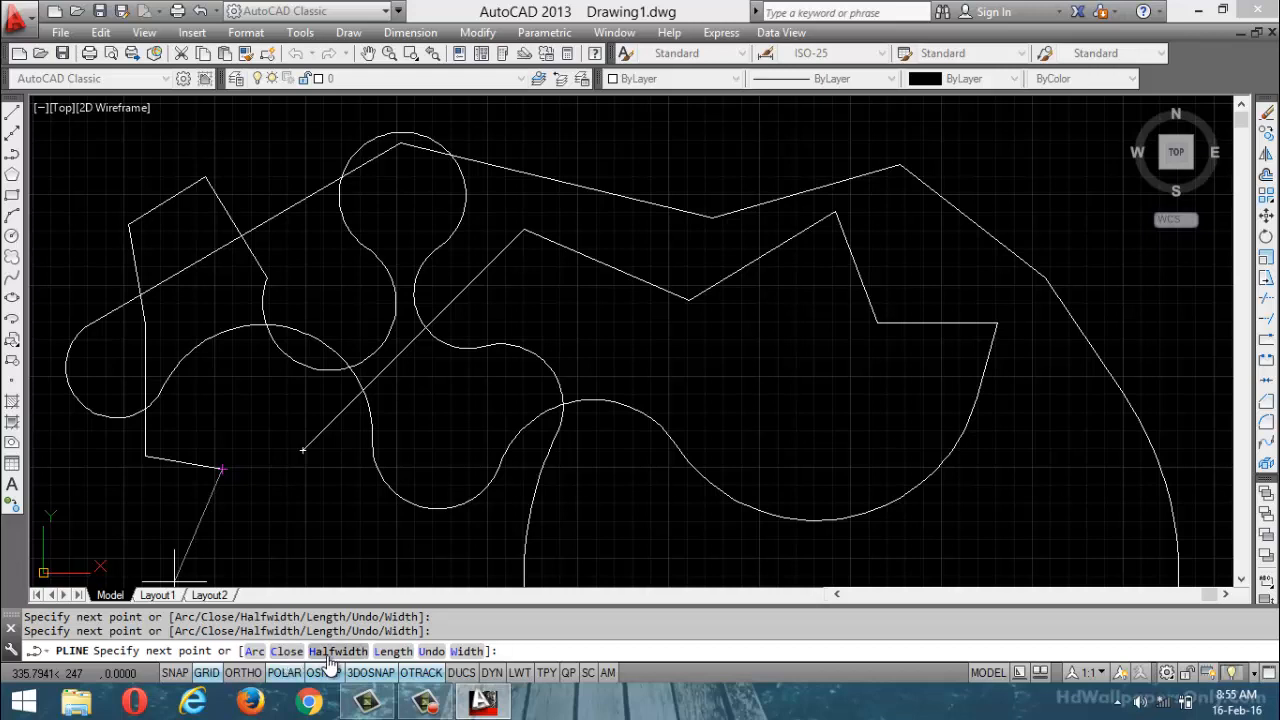
# Use the Length option to extend the polyline along its last direction, add four more straight segments, and end it
pyautogui.click(394, 653)
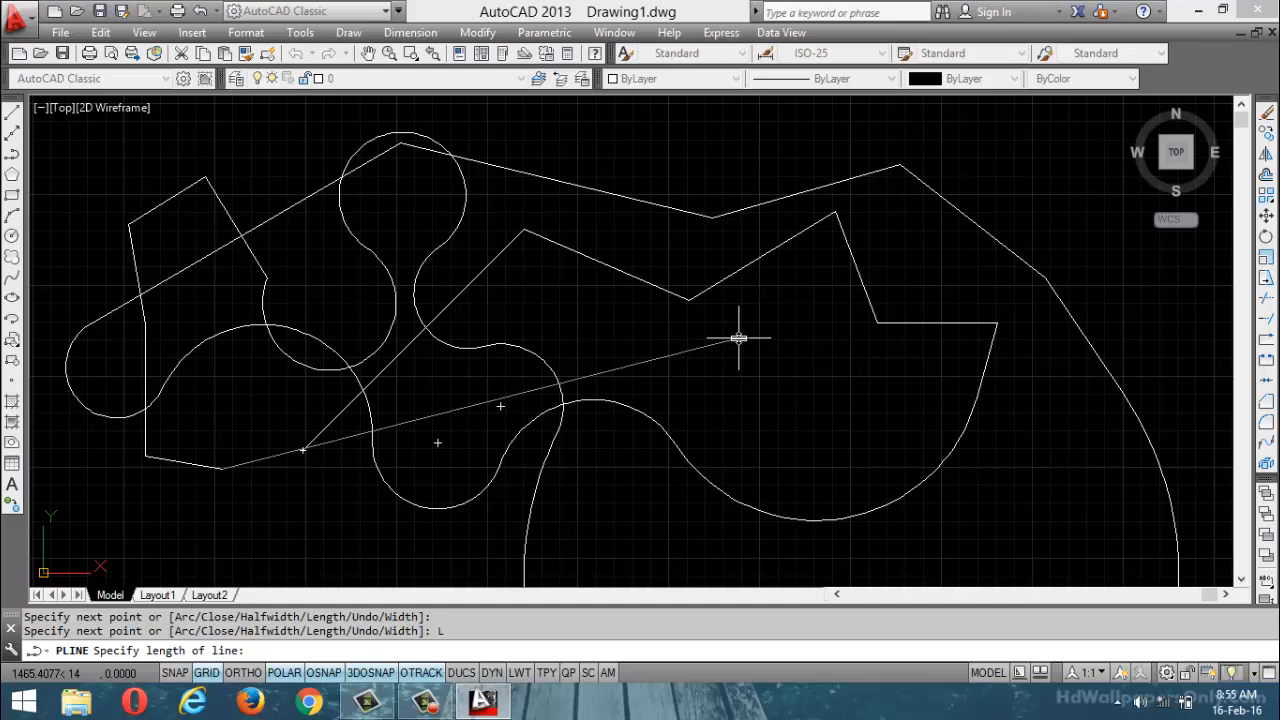
pyautogui.press('Return')
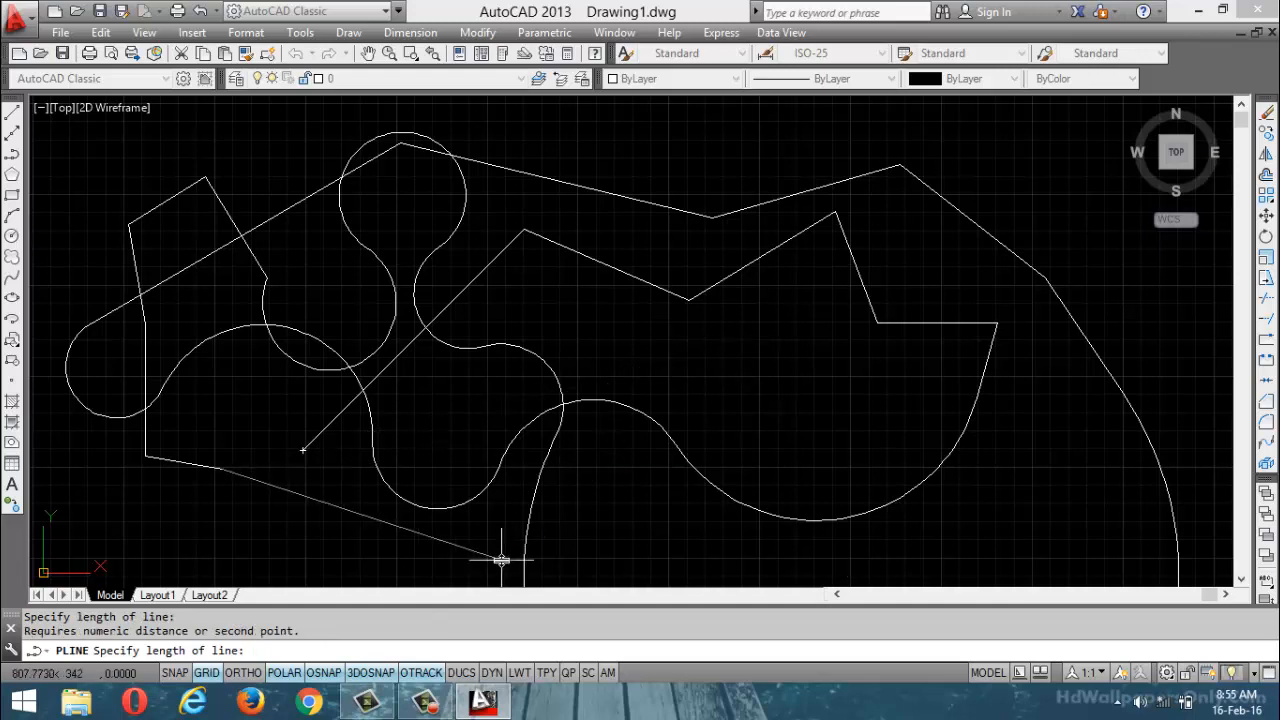
pyautogui.click(648, 322)
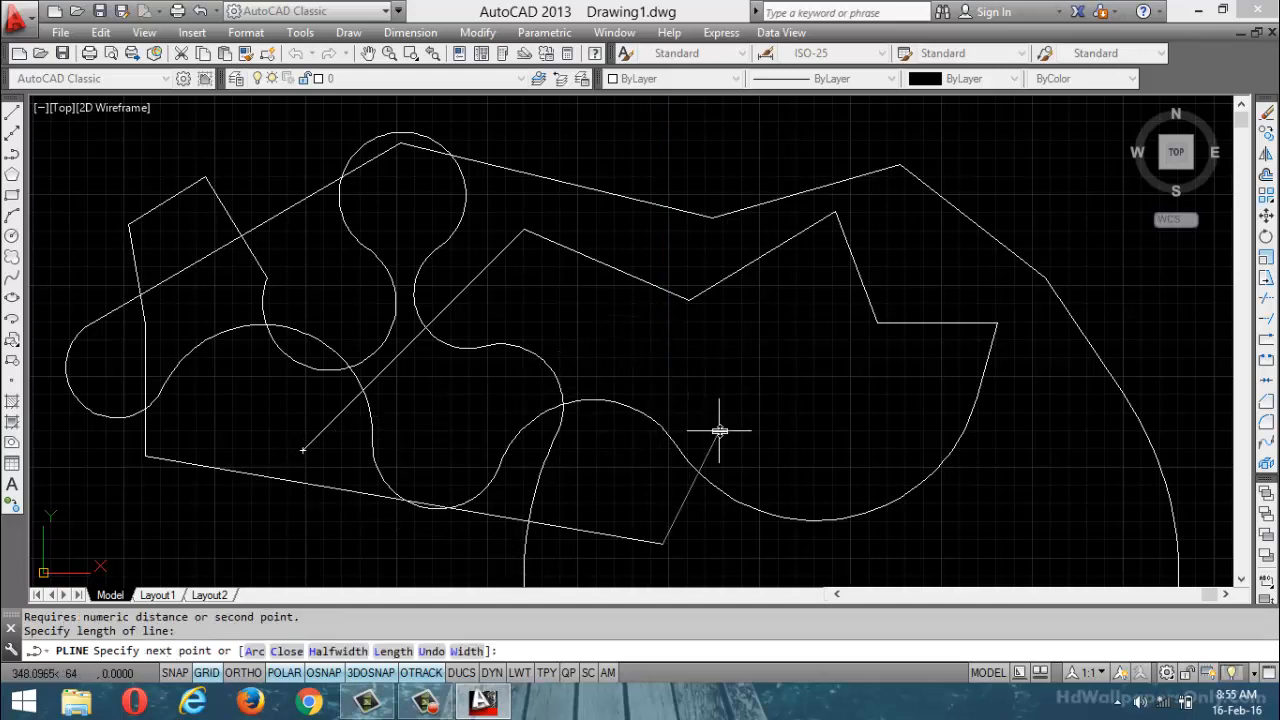
pyautogui.click(775, 337)
pyautogui.click(921, 412)
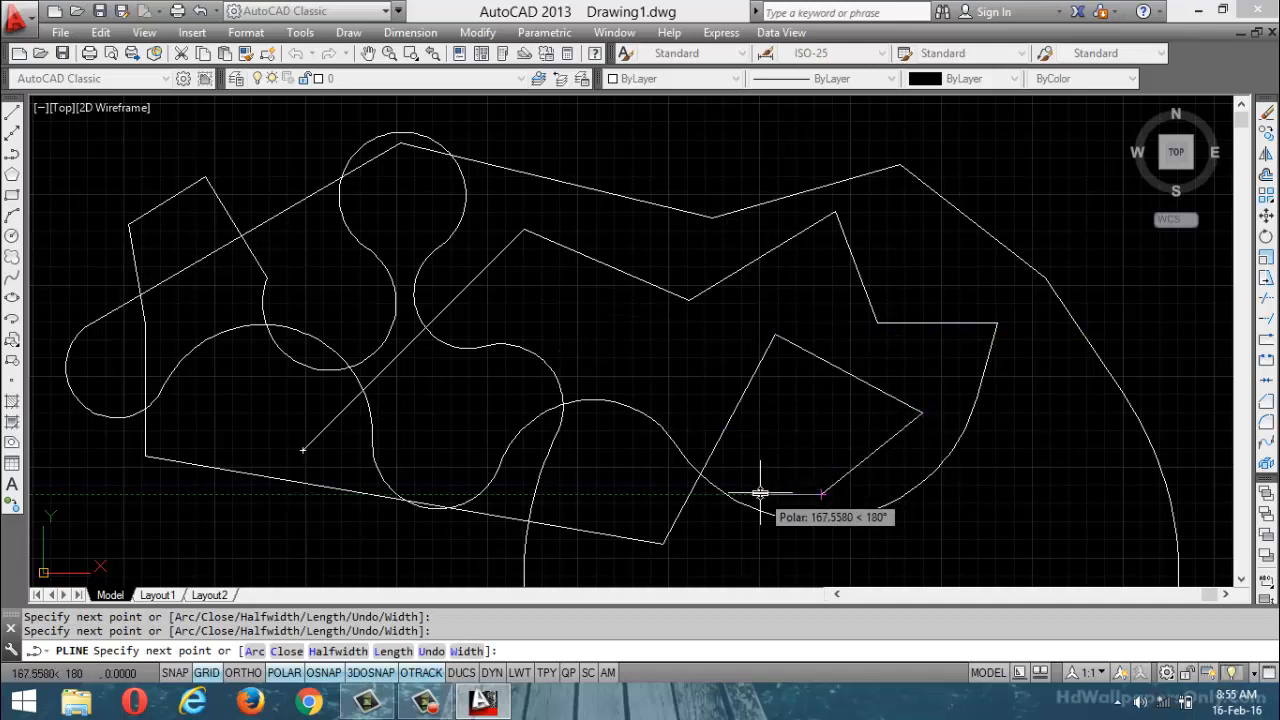
pyautogui.press('Escape')
# Erase the entire mixed line-and-arc polyline
pyautogui.hotkey('ctrl', 'a')
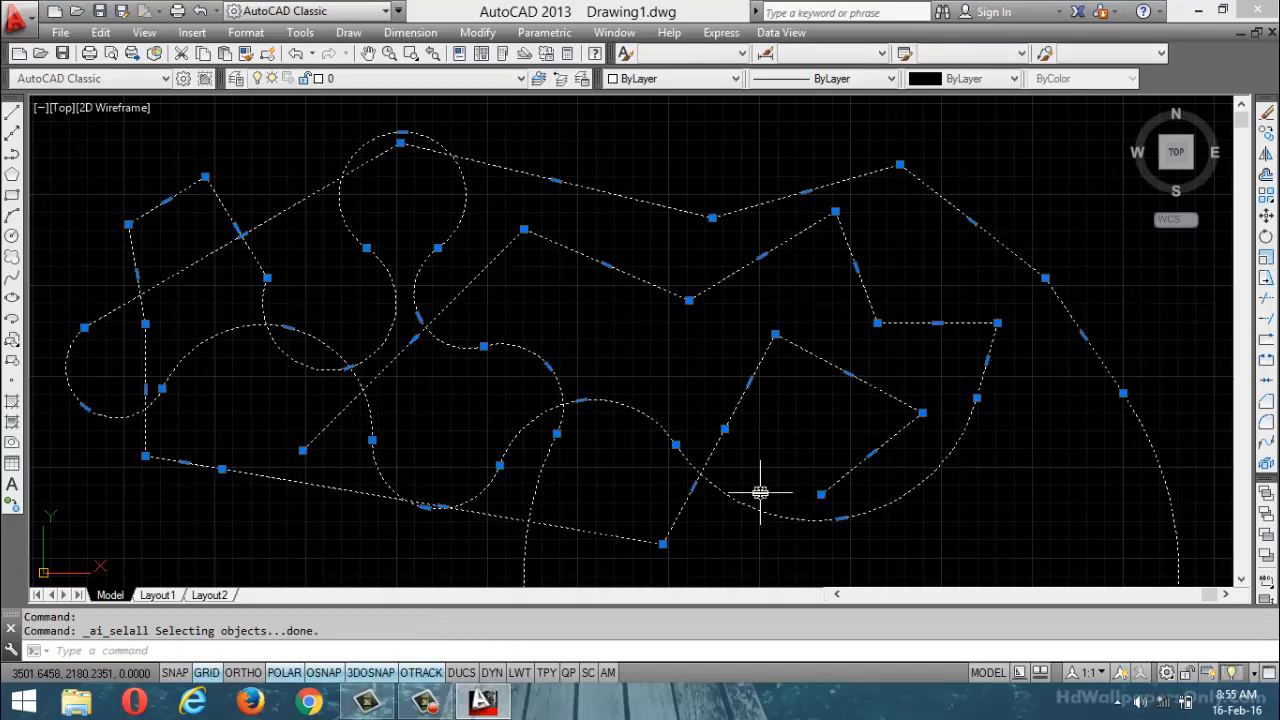
pyautogui.press('Delete')
# Draw an open polyline with three straight segments, rising to a peak and descending on its far side
pyautogui.write('pl')
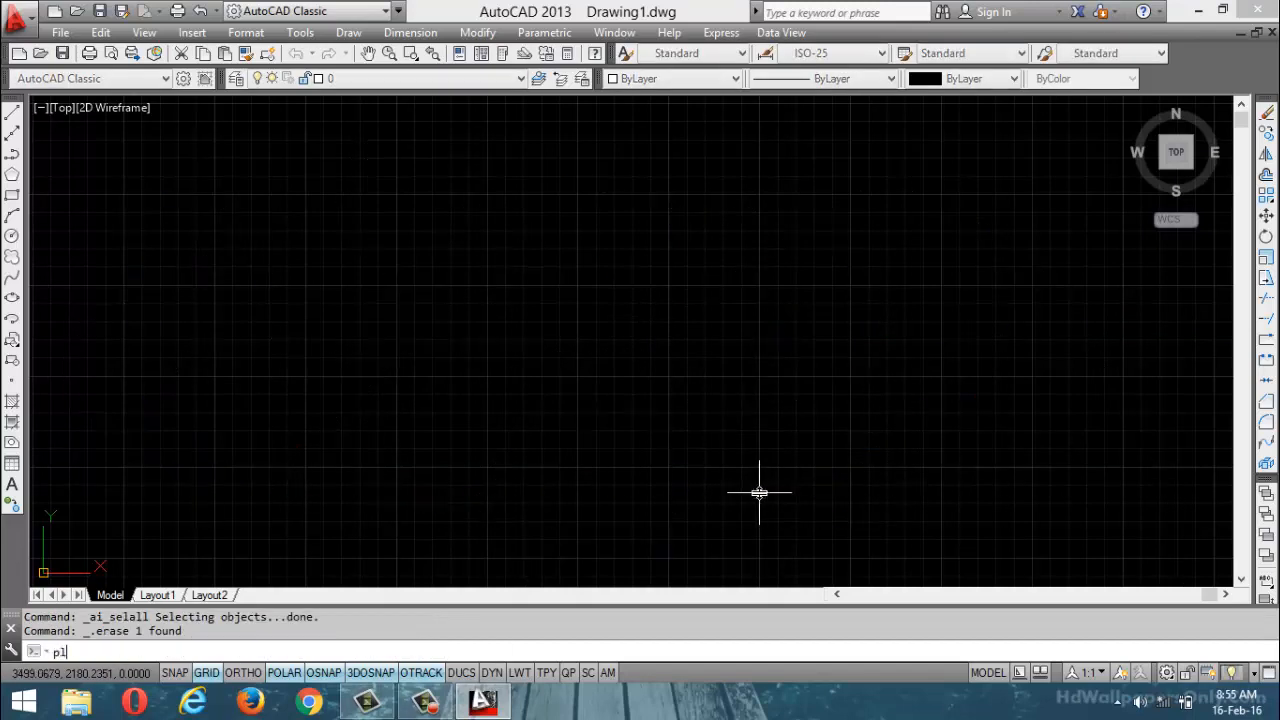
pyautogui.press('Return')
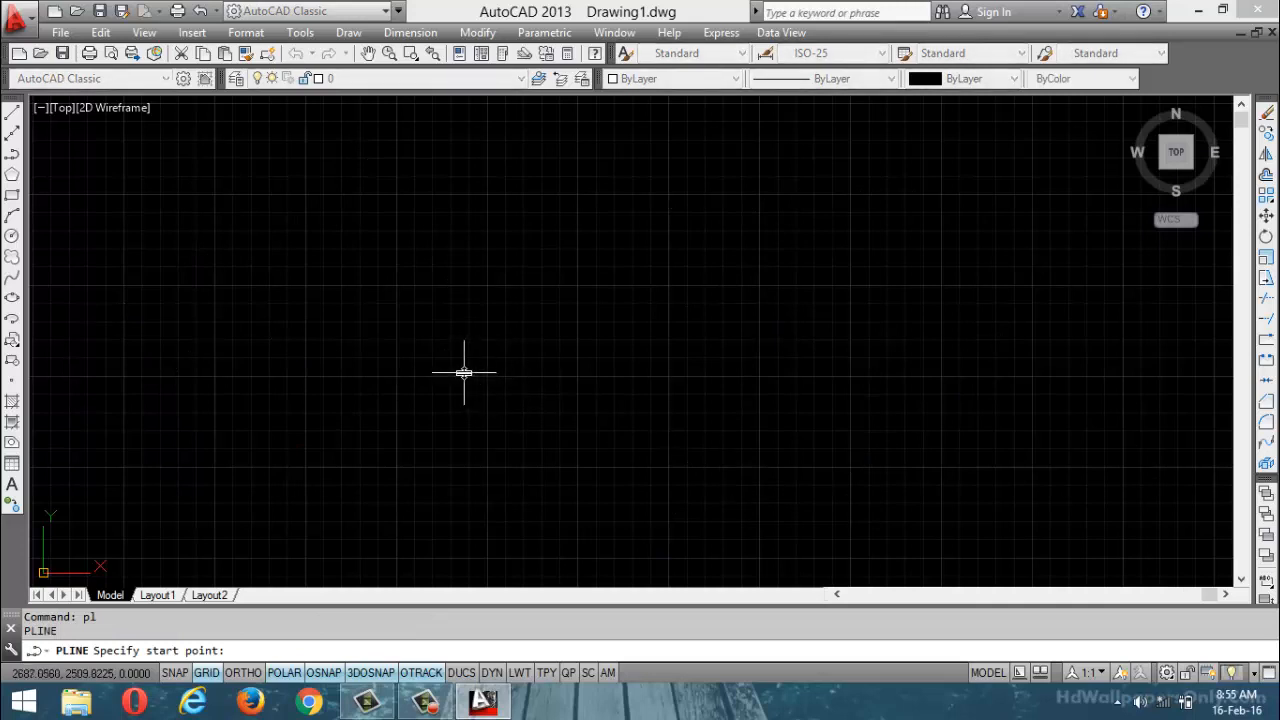
pyautogui.click(283, 389)
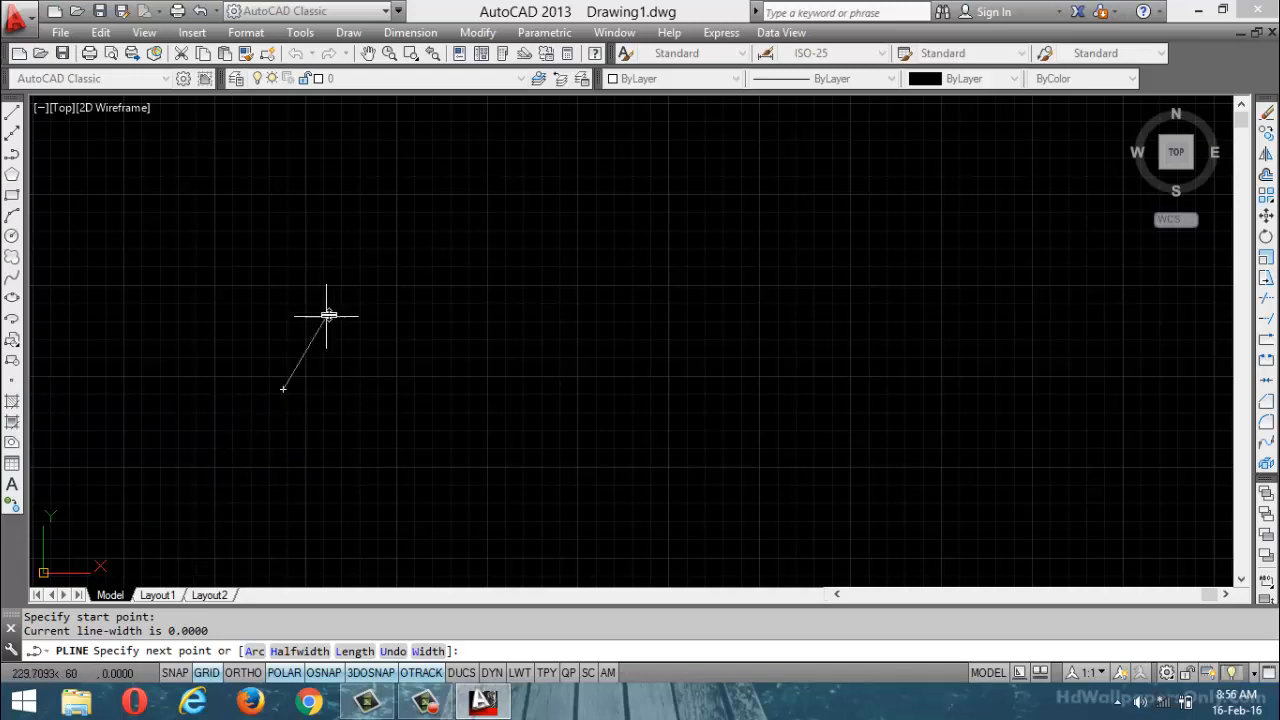
pyautogui.click(432, 274)
pyautogui.click(543, 241)
pyautogui.click(677, 306)
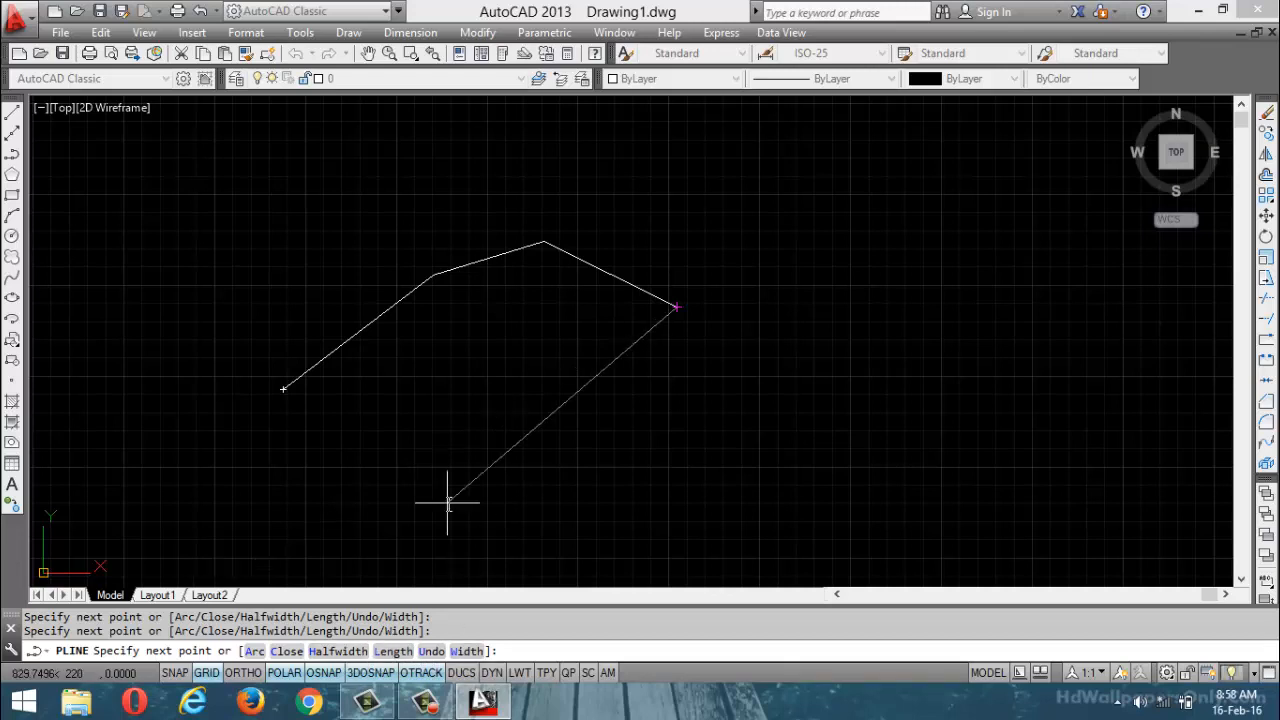
pyautogui.press('Escape')
# Erase the three-segment polyline
pyautogui.hotkey('ctrl', 'a')
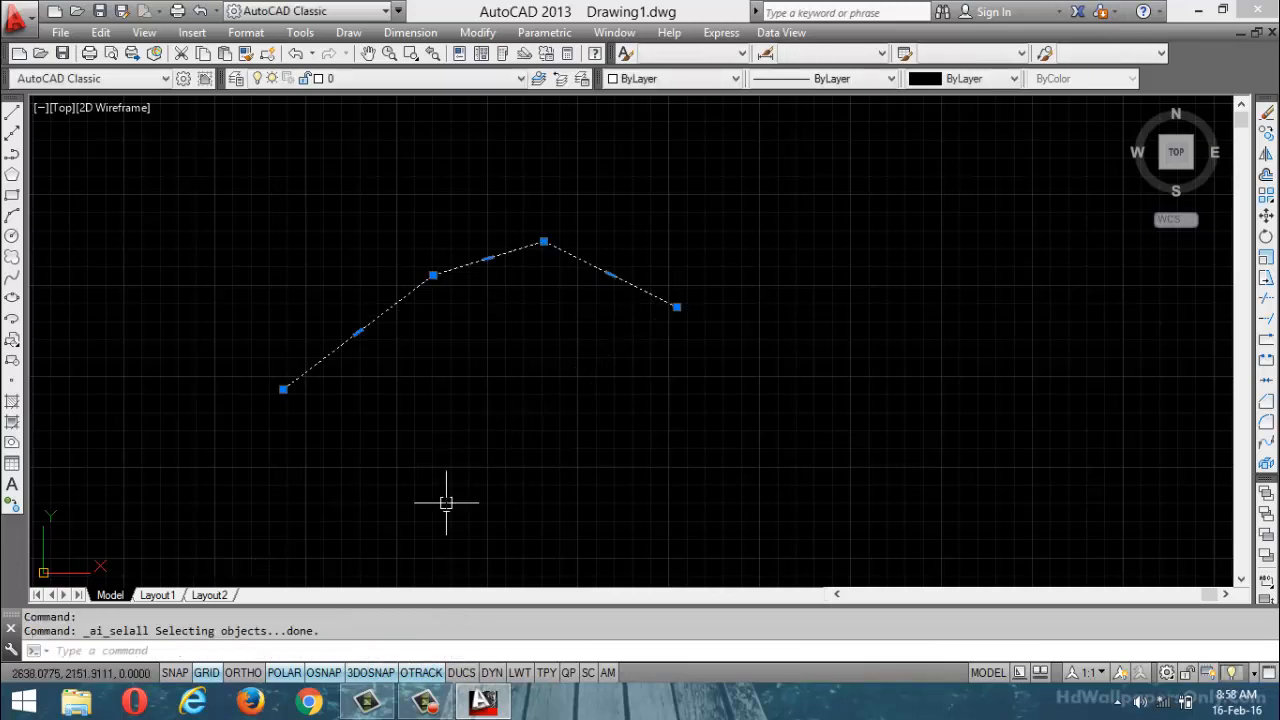
pyautogui.press('Escape')
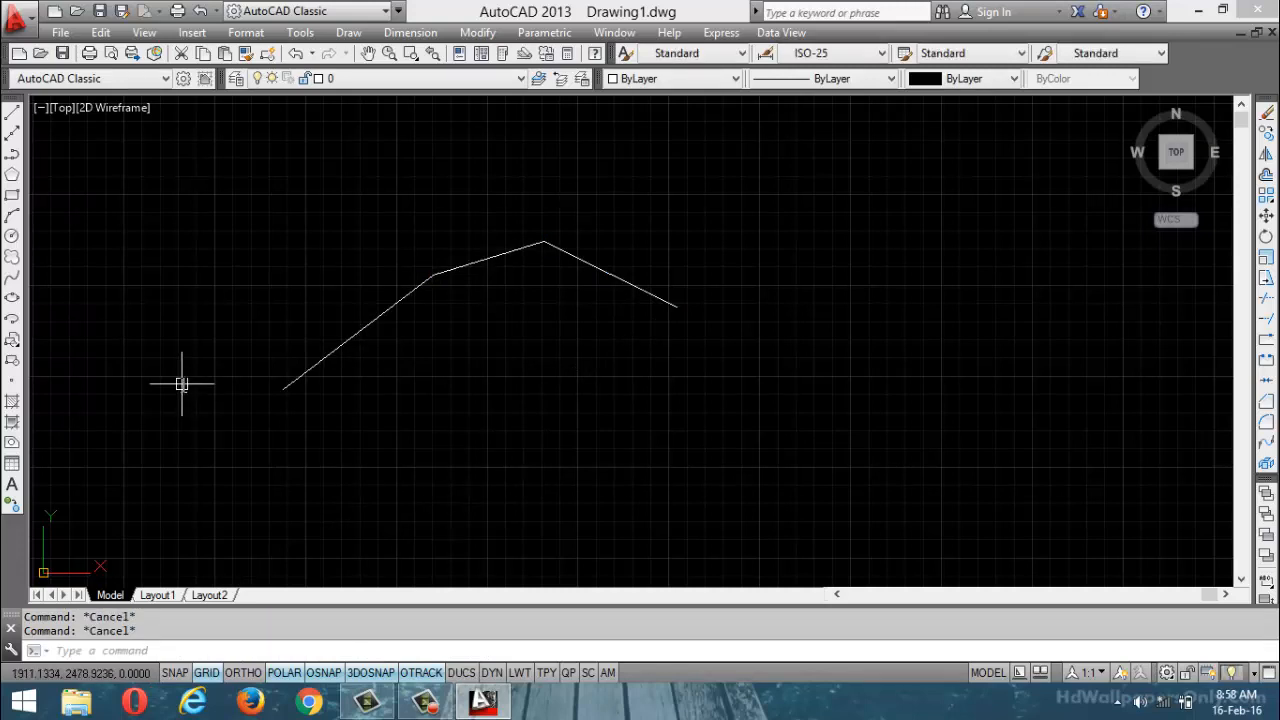
pyautogui.hotkey('ctrl', 'a')
pyautogui.press('Delete')
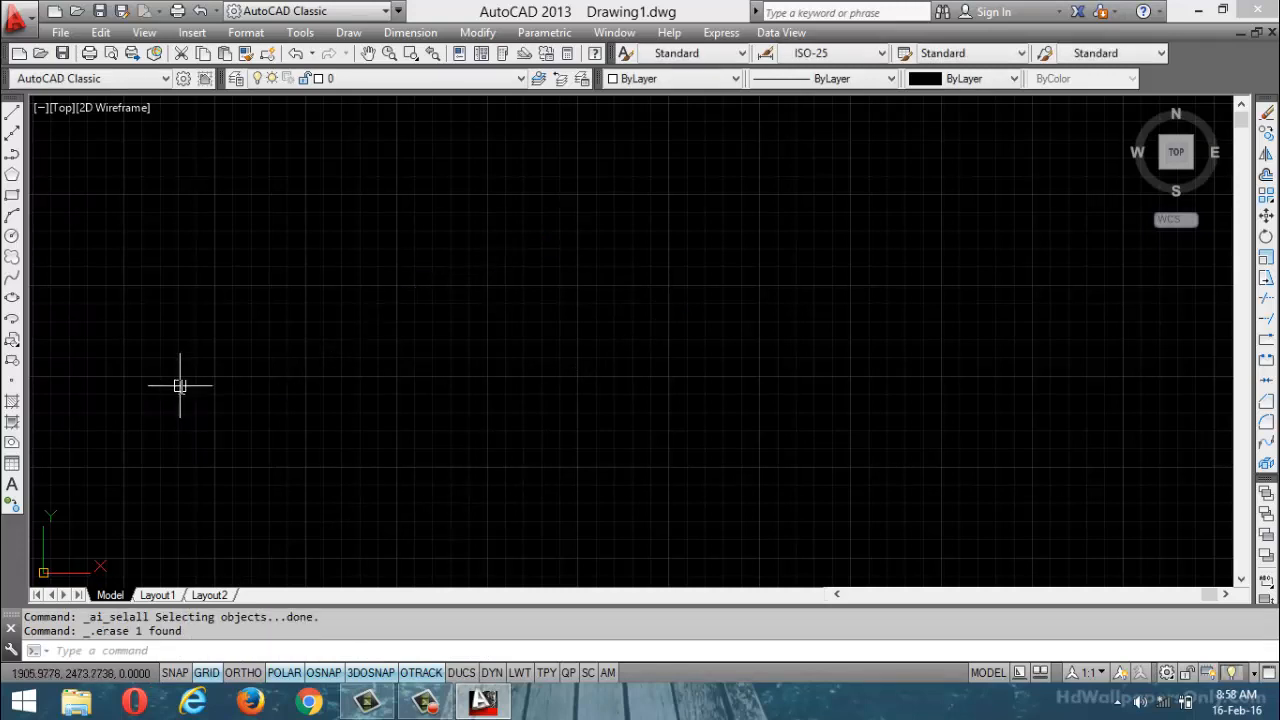
# Start a new polyline in the lower left of the drawing and set its starting and ending width to 10
pyautogui.write('pl')
pyautogui.press('Return')
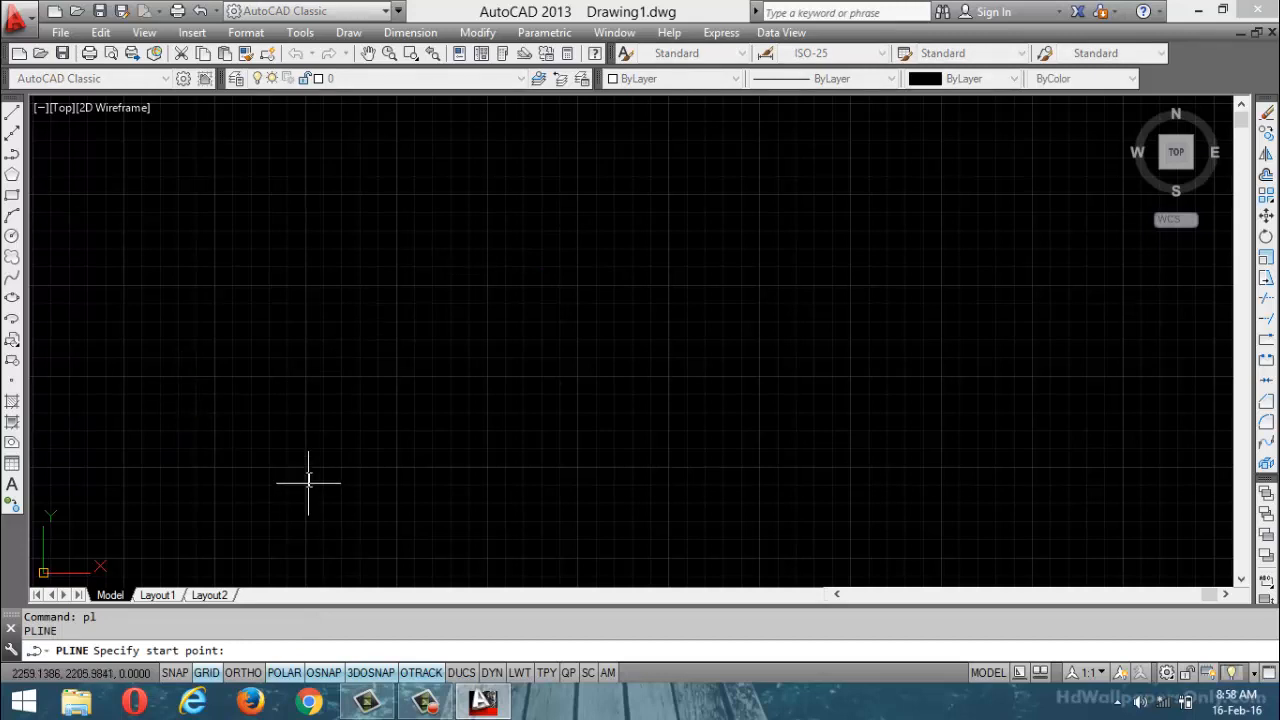
pyautogui.click(300, 446)
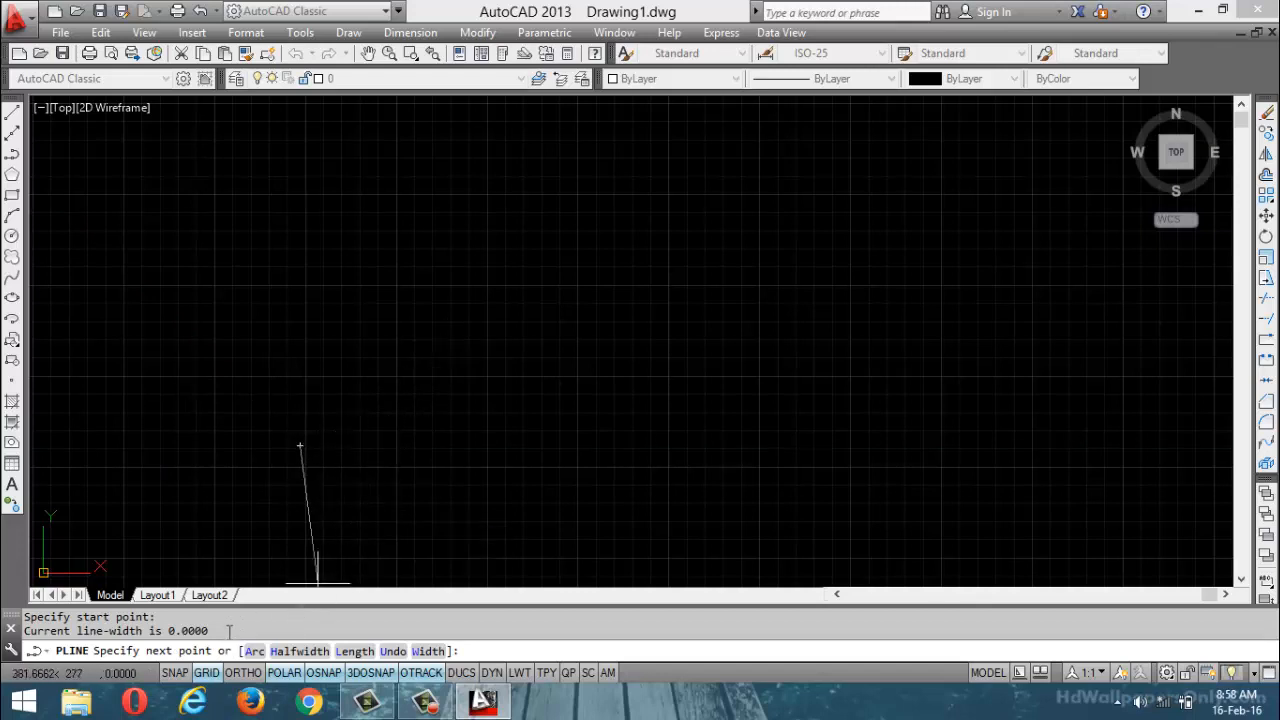
pyautogui.moveTo(218, 631); pyautogui.dragTo(142, 628)
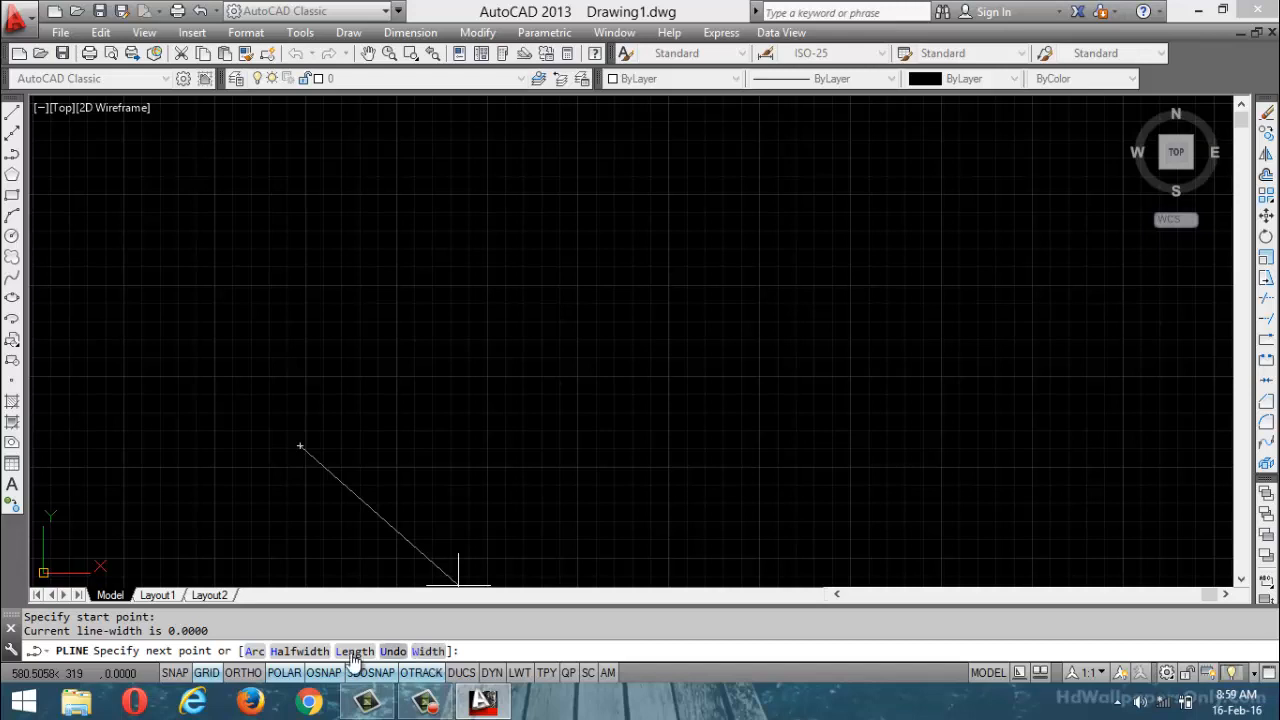
pyautogui.click(285, 670)
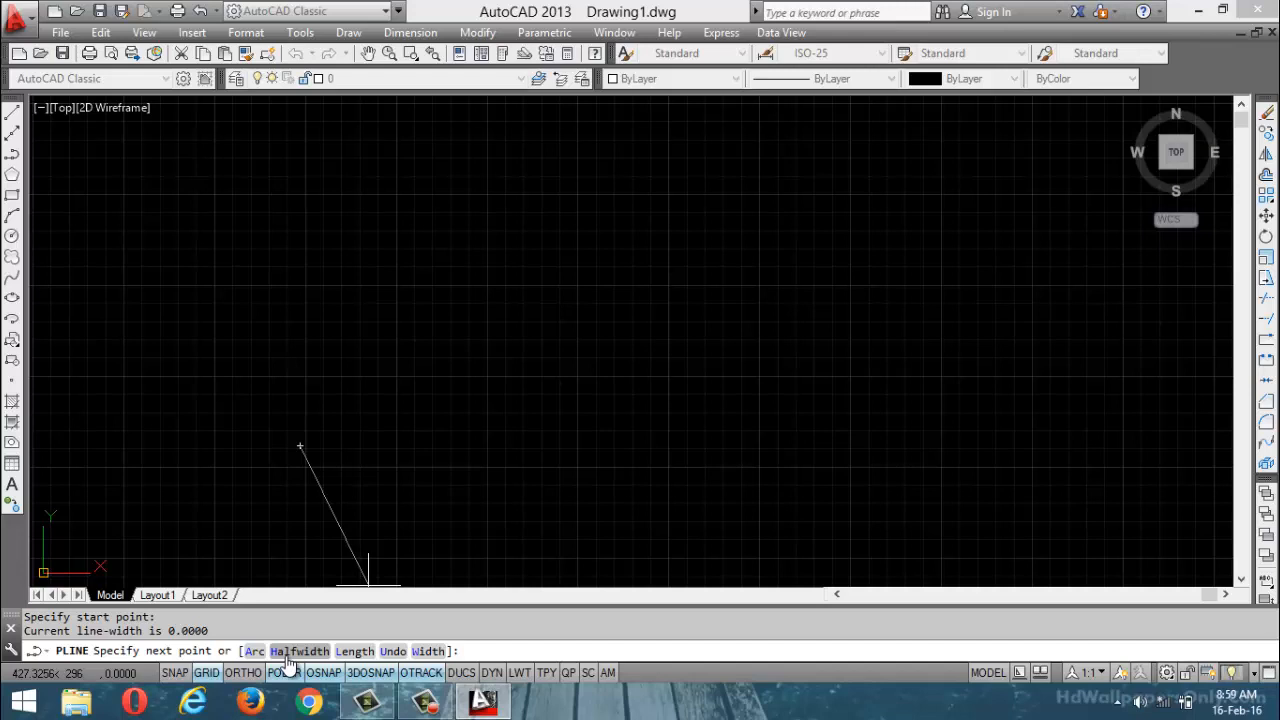
pyautogui.click(428, 651)
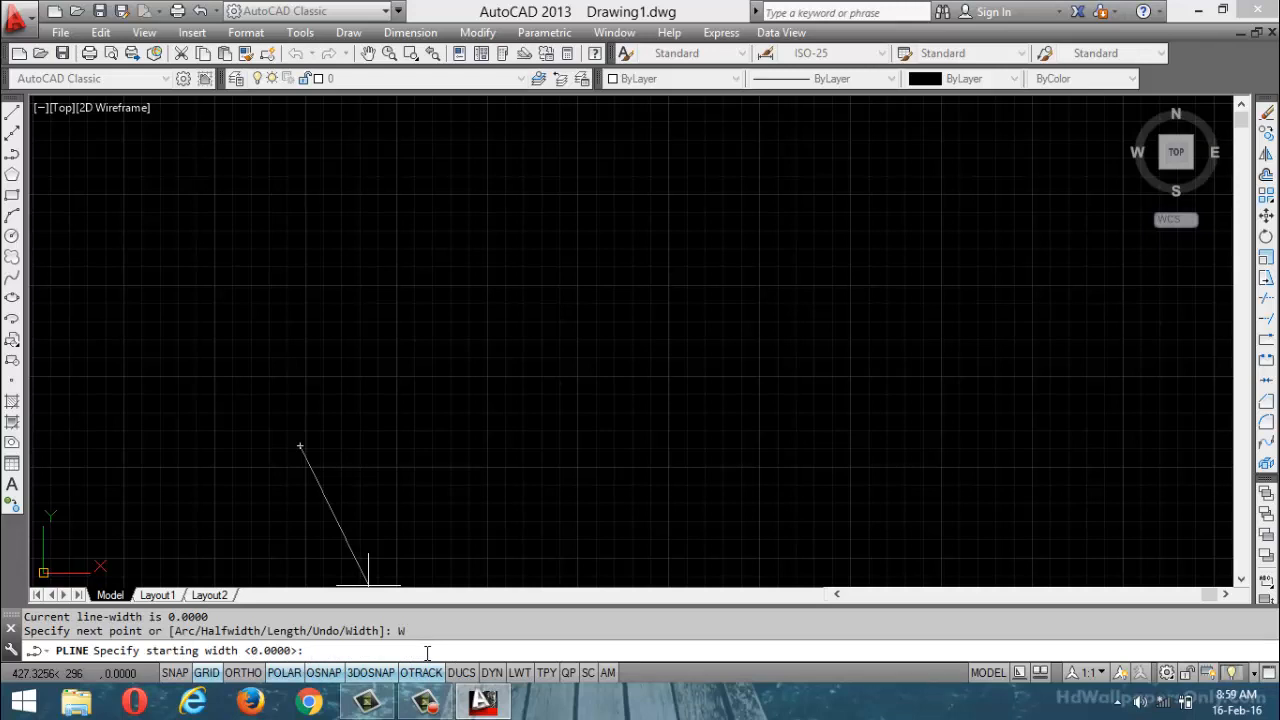
pyautogui.write('10')
pyautogui.press('Return')
pyautogui.write('10')
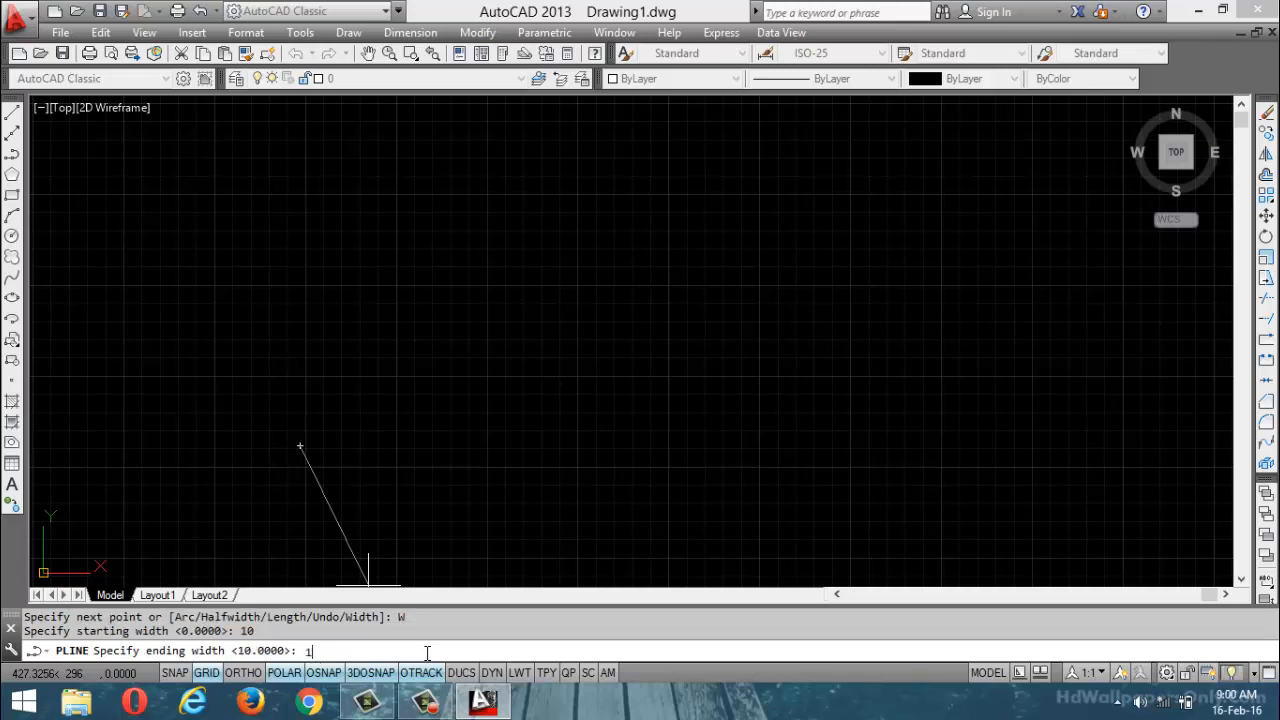
pyautogui.press('Return')
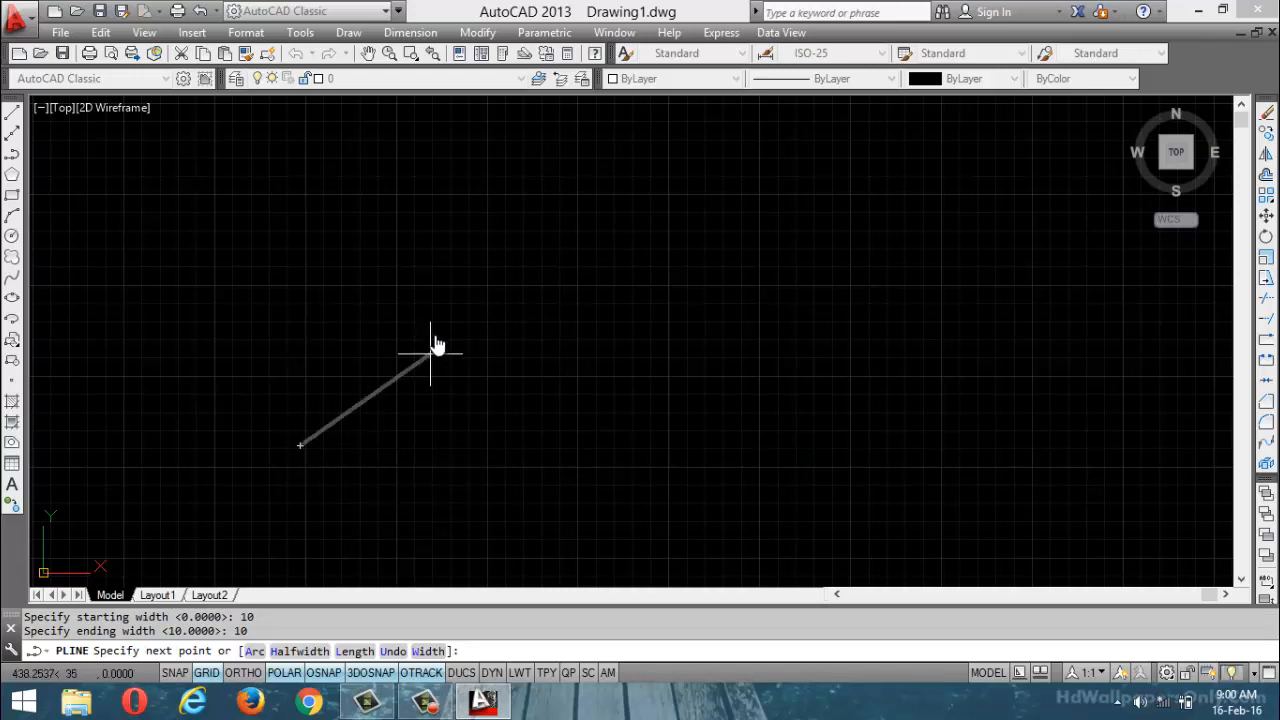
# Add four straight zigzag segments rightward to the wide polyline and end it
pyautogui.click(450, 275)
pyautogui.click(730, 327)
pyautogui.click(866, 191)
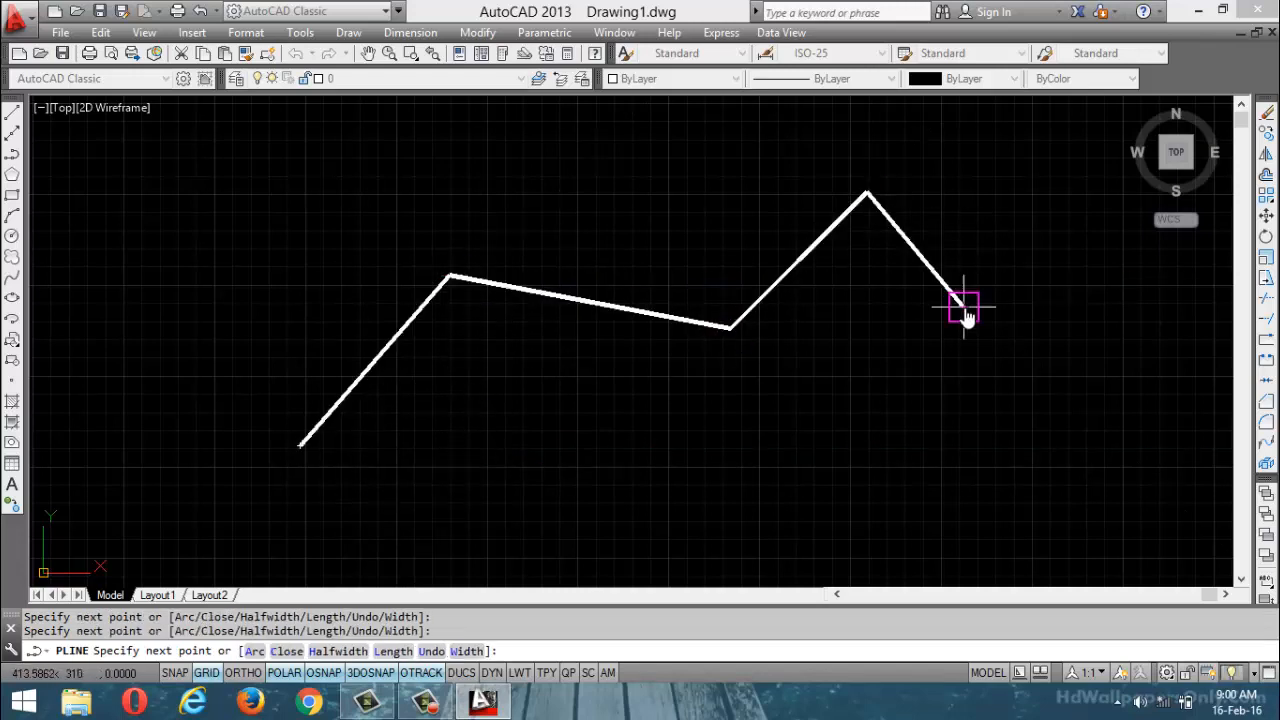
pyautogui.click(963, 306)
pyautogui.press('Return')
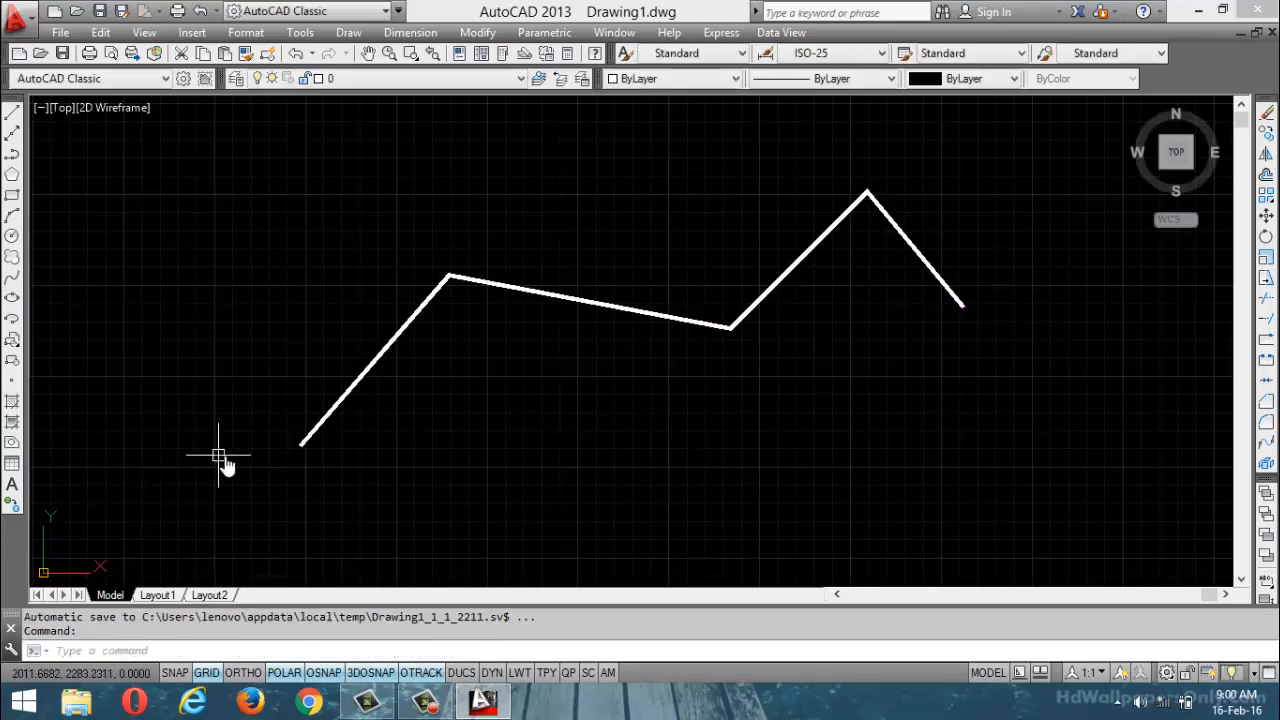
# Examine the thickness of the wide polyline up close at its start and at its far end
pyautogui.scroll(2, 390, 432)
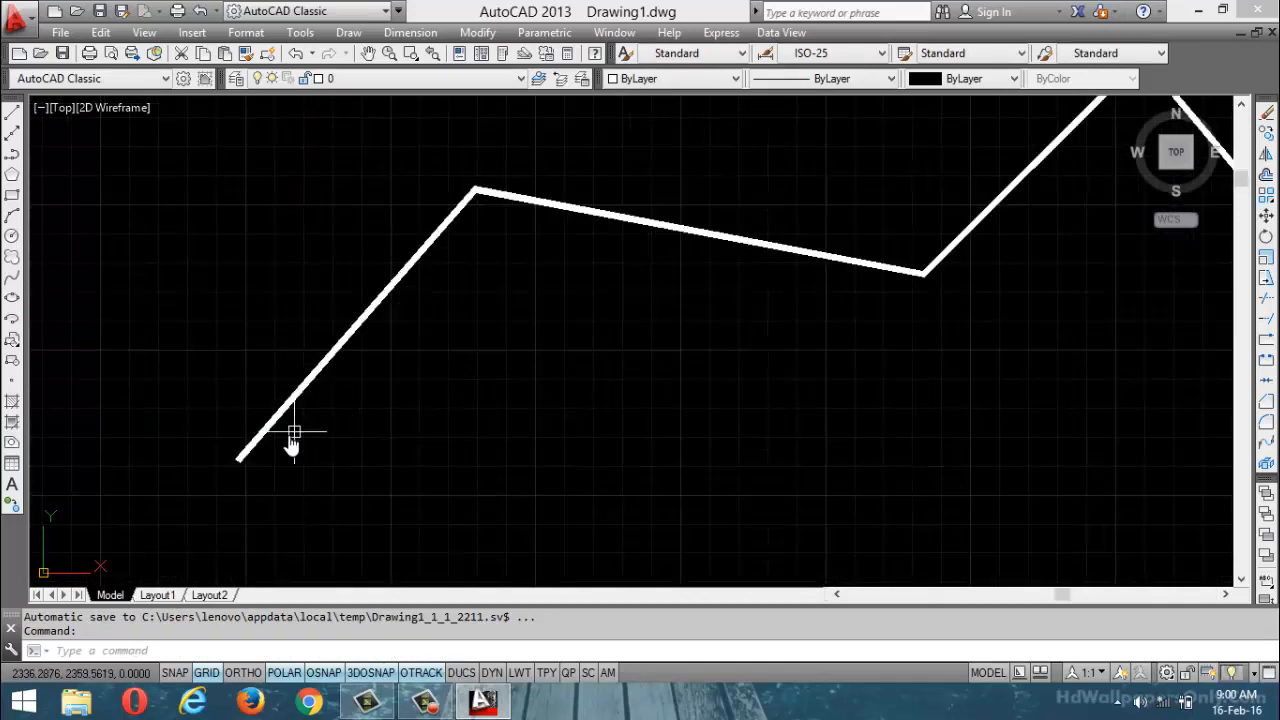
pyautogui.scroll(3, 258, 443)
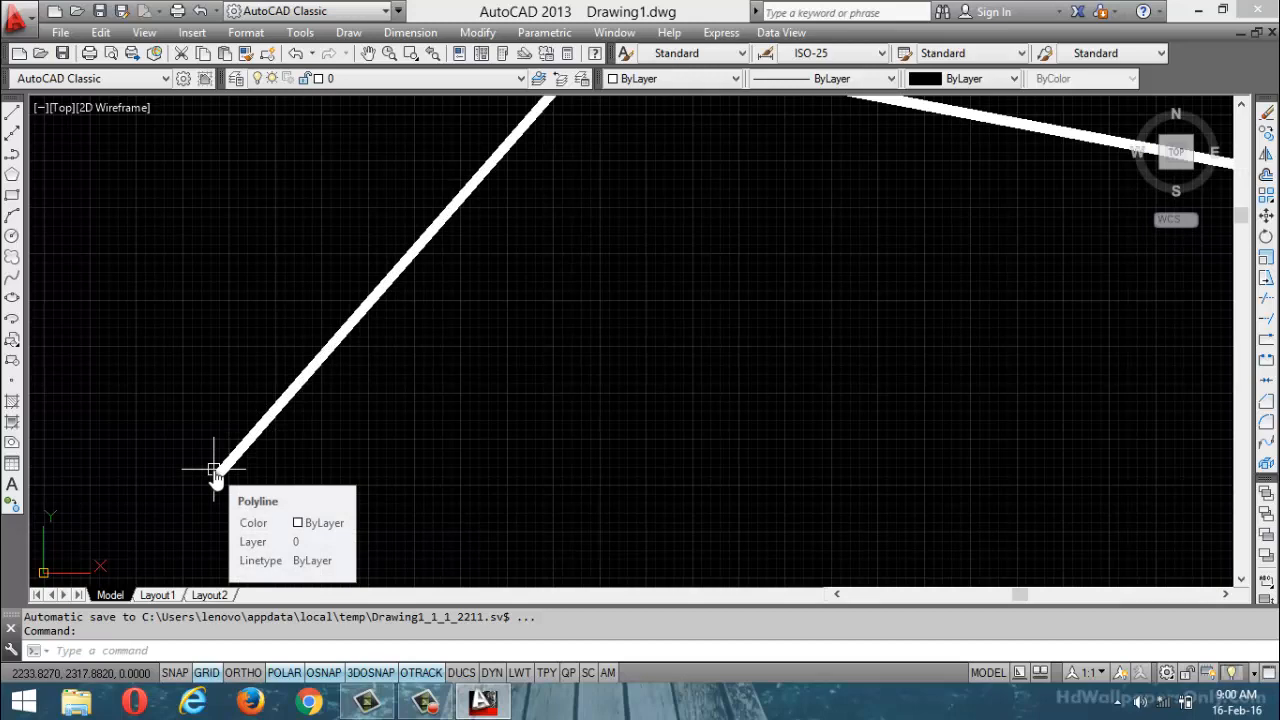
pyautogui.scroll(3, 214, 474)
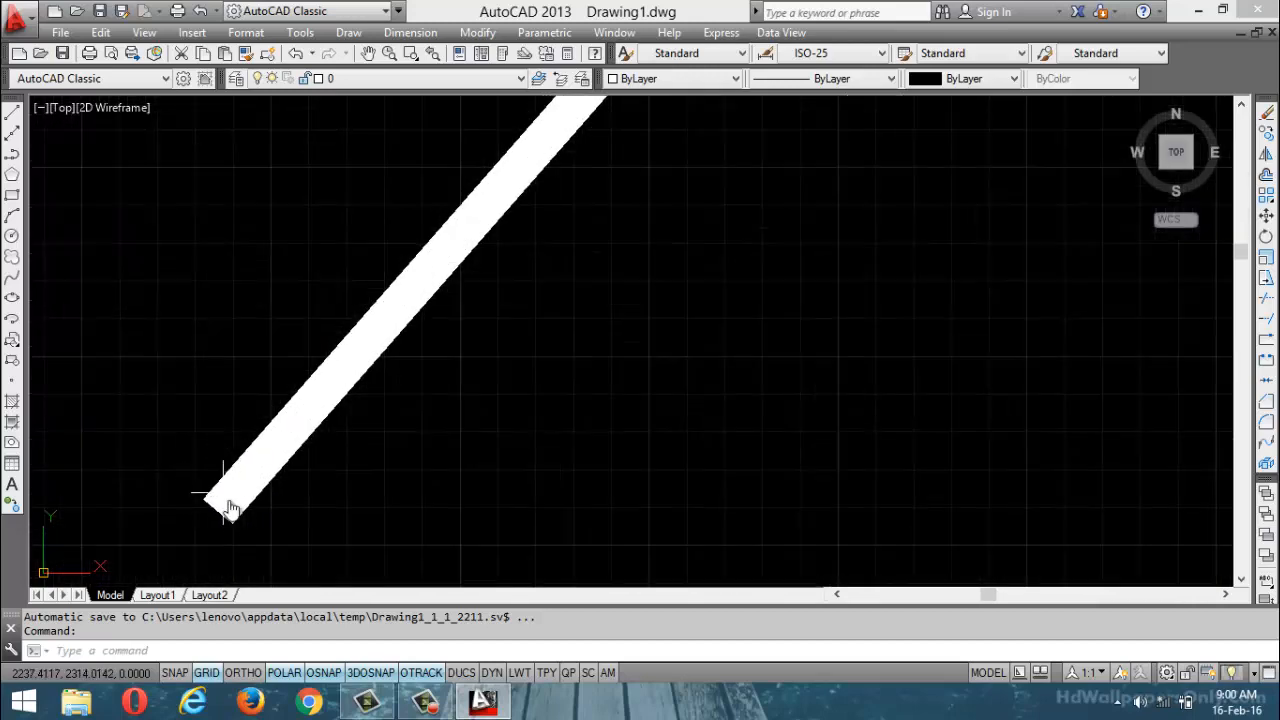
pyautogui.scroll(2, 232, 507)
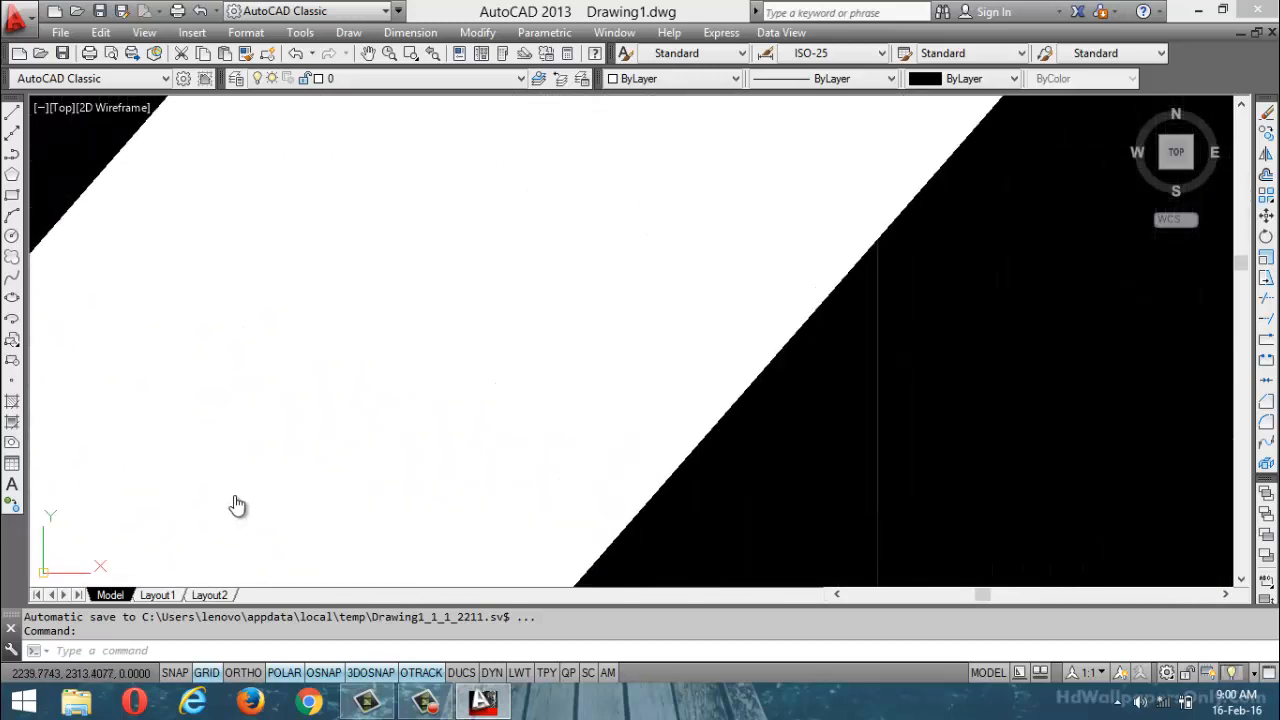
pyautogui.scroll(-5, 234, 507)
pyautogui.scroll(6, 880, 390)
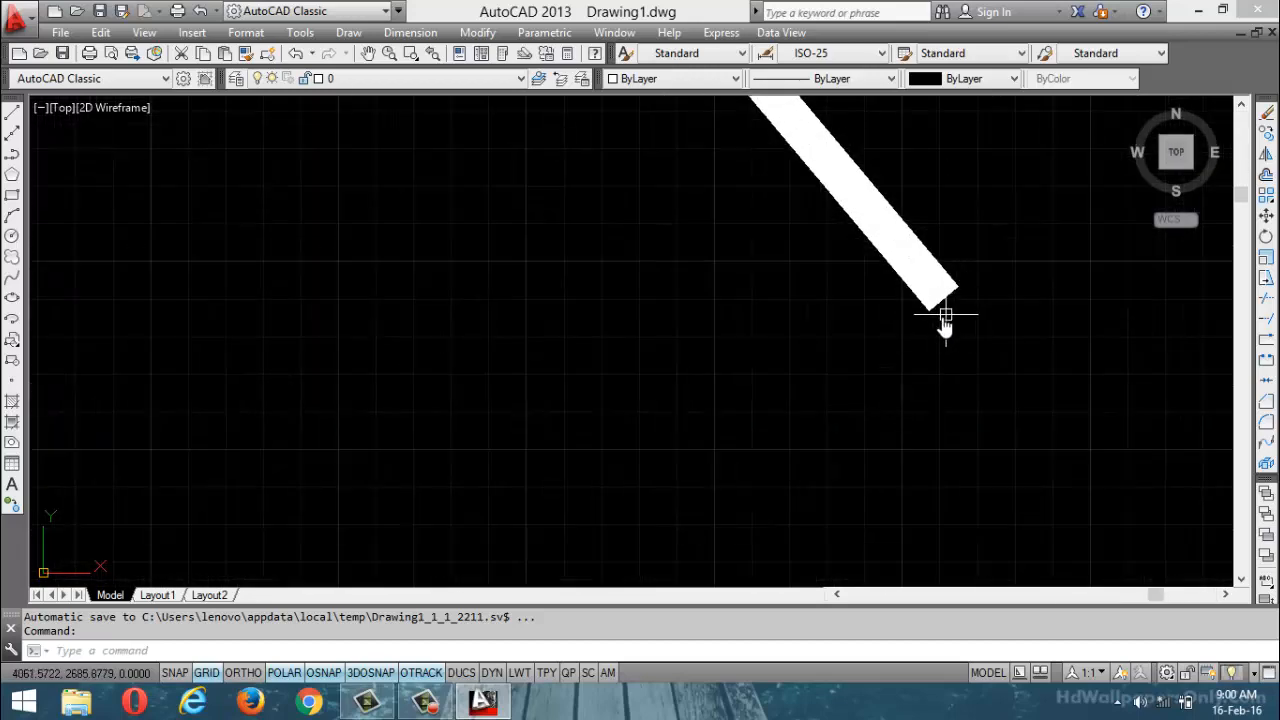
pyautogui.scroll(-2, 868, 357)
pyautogui.scroll(-2, 868, 357)
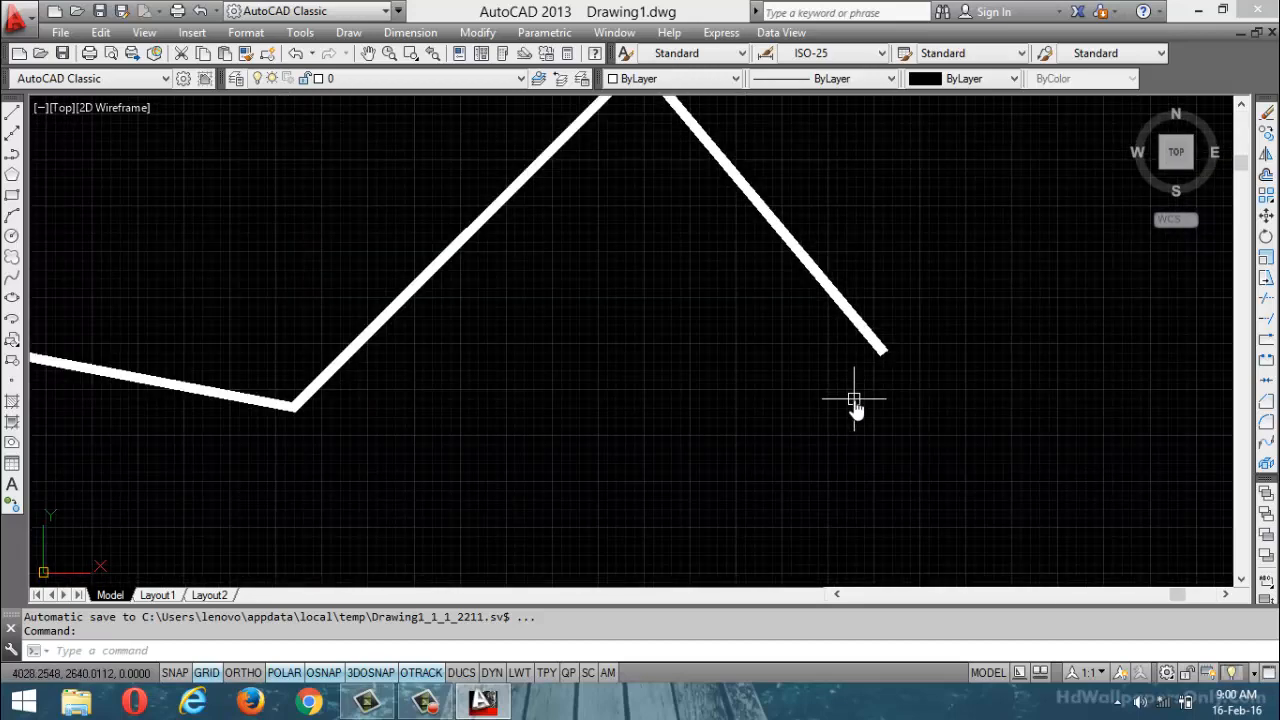
pyautogui.scroll(-3, 854, 406)
pyautogui.moveTo(686, 478); pyautogui.dragTo(720, 406, button='middle')
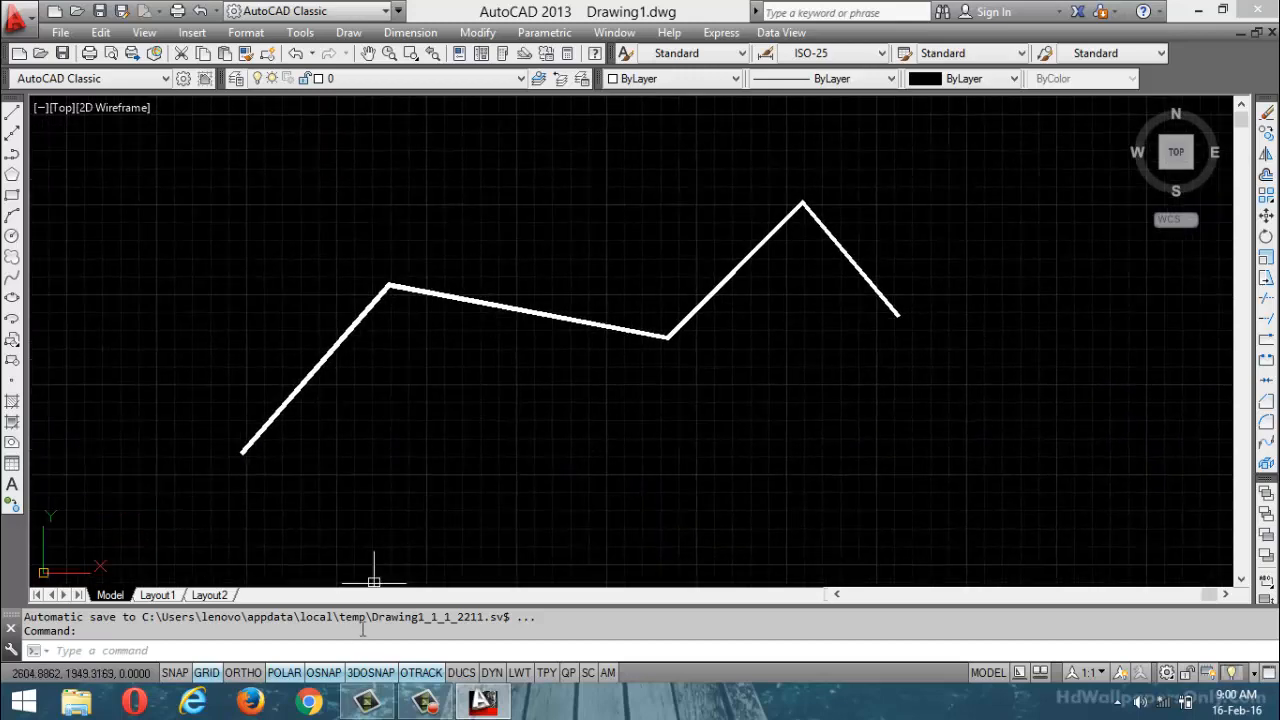
# Start a second polyline below the first and set its starting and ending half-width to 2.5
pyautogui.press('Return')
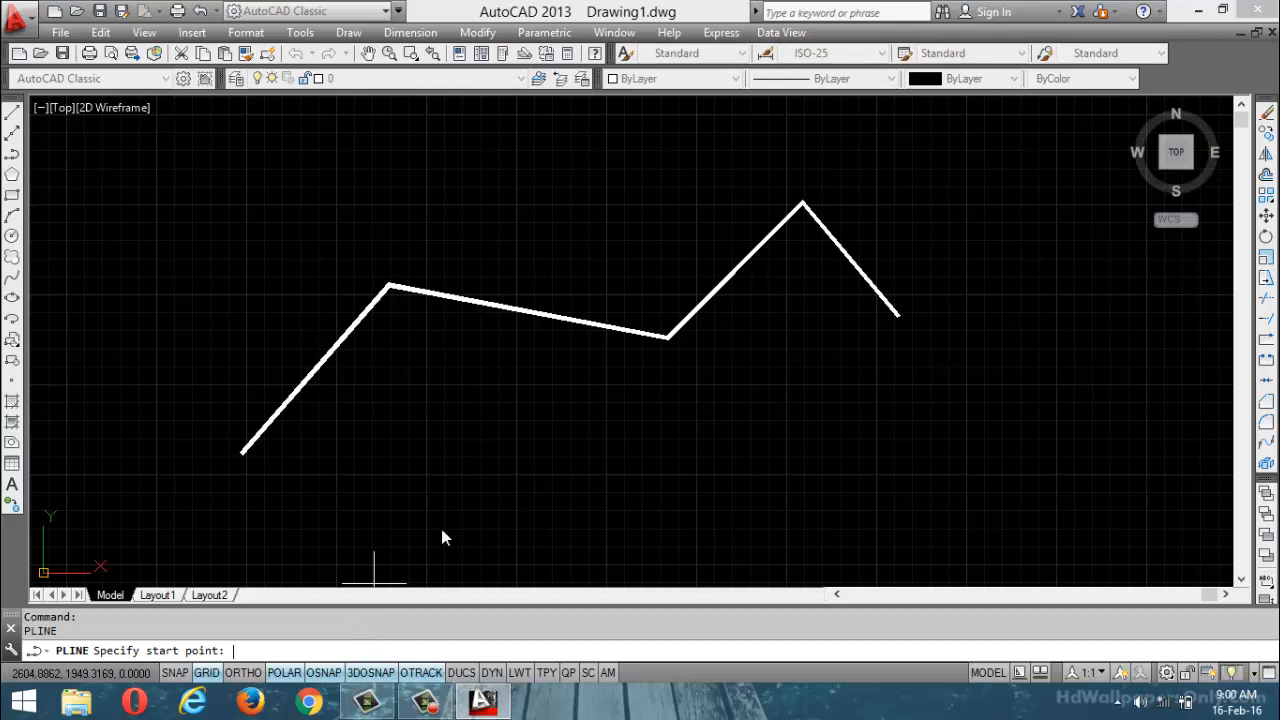
pyautogui.click(429, 583)
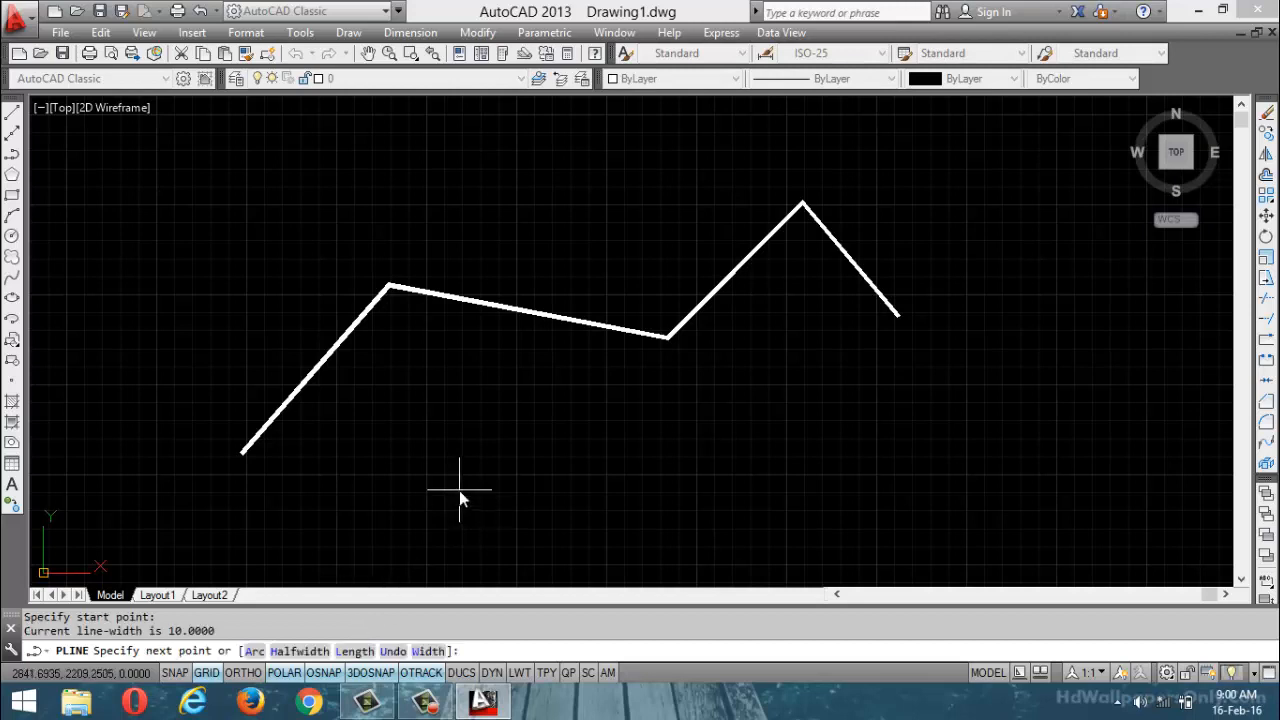
pyautogui.click(297, 651)
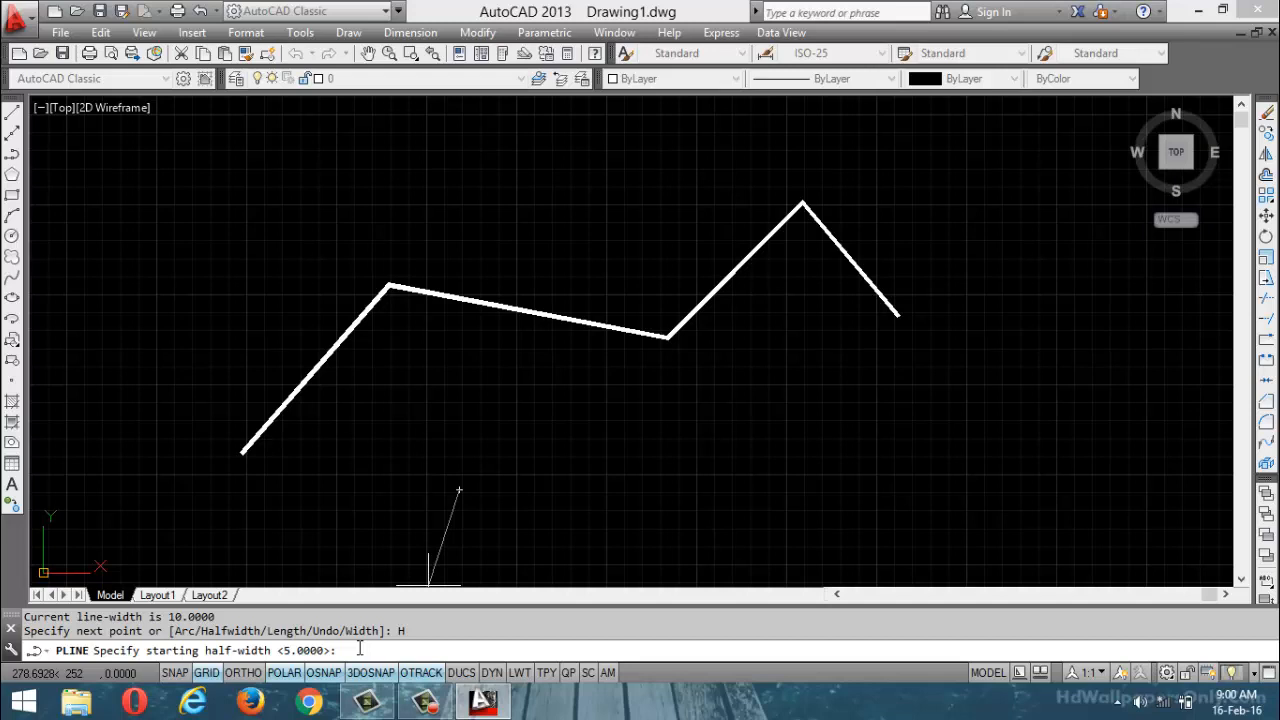
pyautogui.write('2.5')
pyautogui.press('Return')
pyautogui.write('2.5')
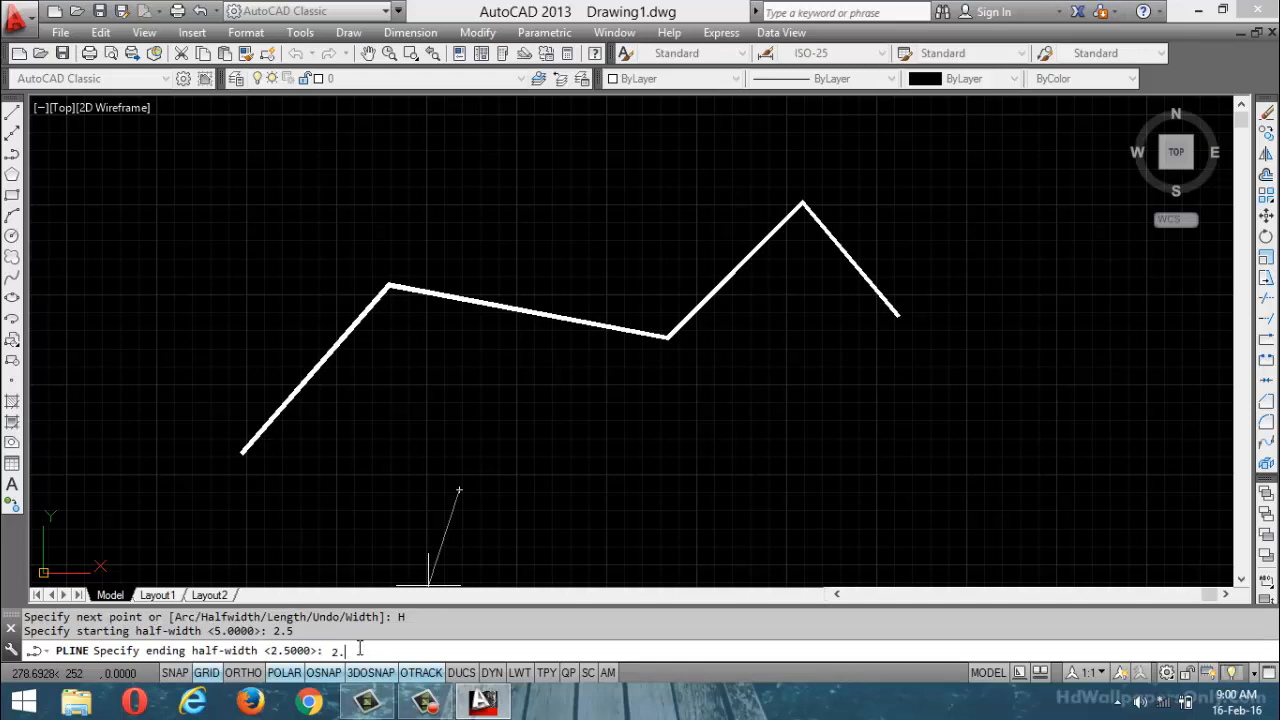
pyautogui.press('Return')
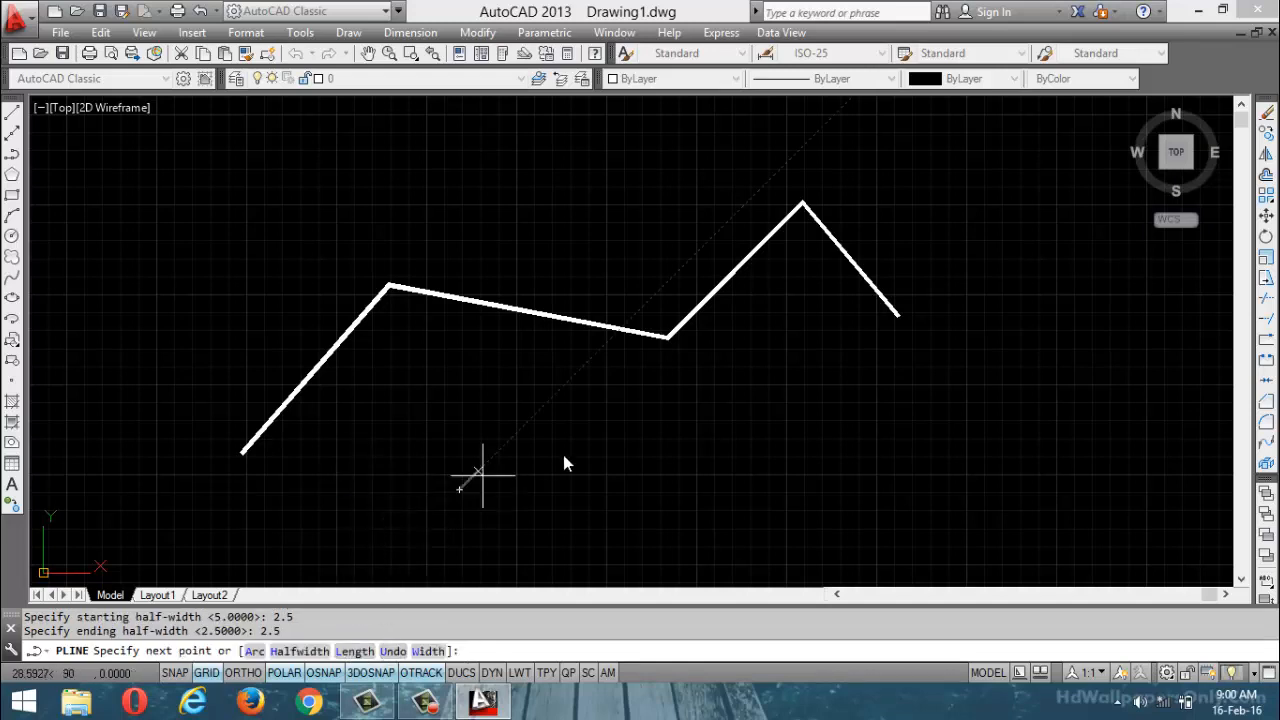
# Add four straight zigzag segments to the second polyline below the first one and end it
pyautogui.click(596, 391)
pyautogui.click(733, 449)
pyautogui.click(793, 353)
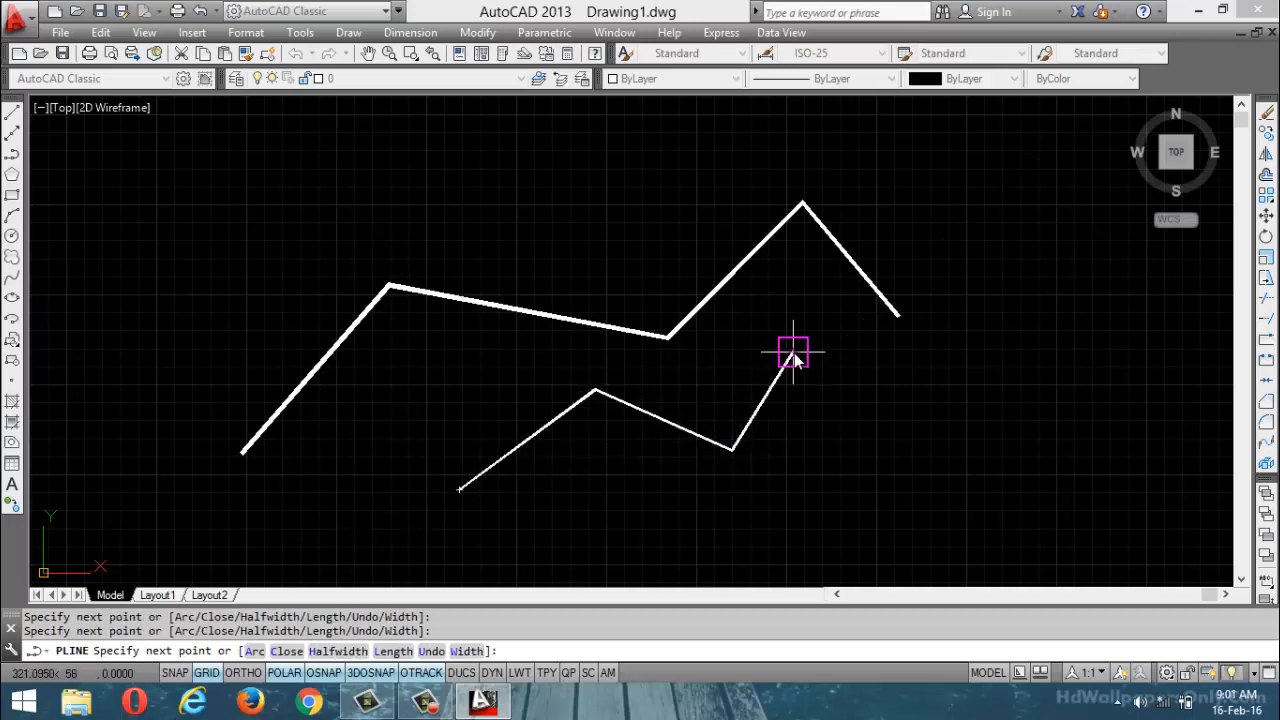
pyautogui.click(900, 455)
pyautogui.press('Return')
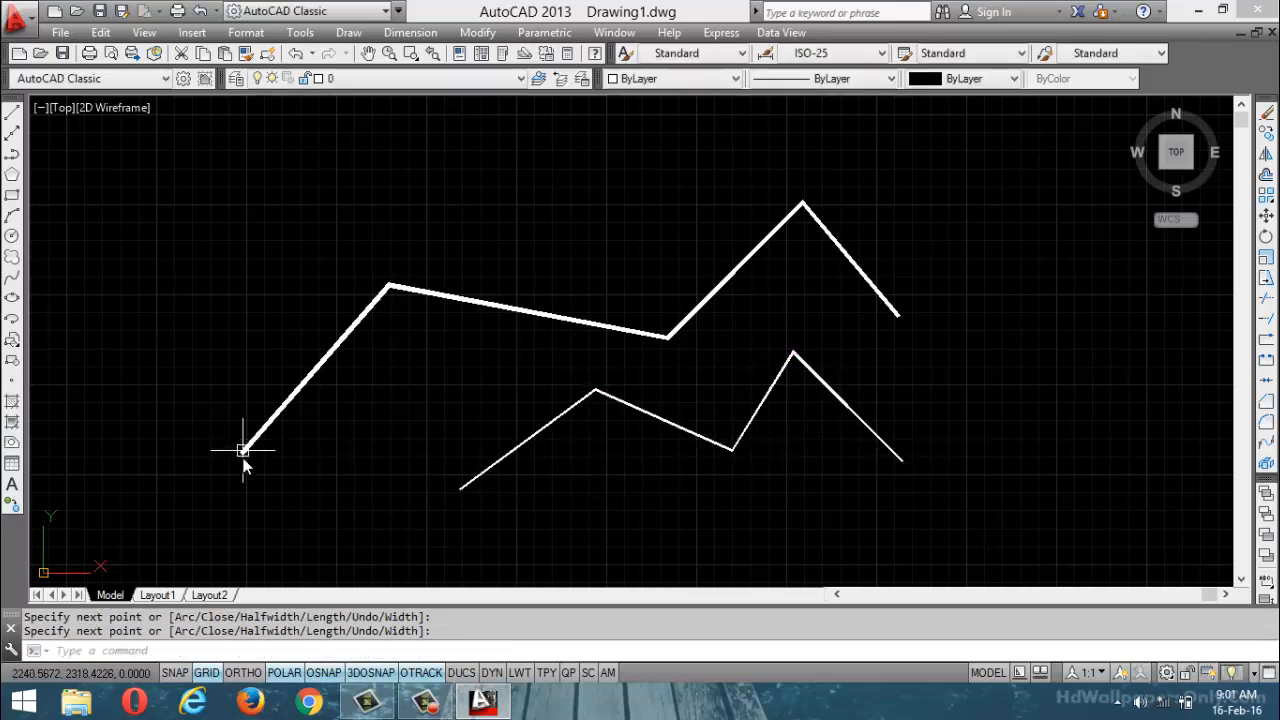
# Compare the thickness of the two polylines up close at their starting ends
pyautogui.scroll(4, 243, 460)
pyautogui.scroll(5, 241, 458)
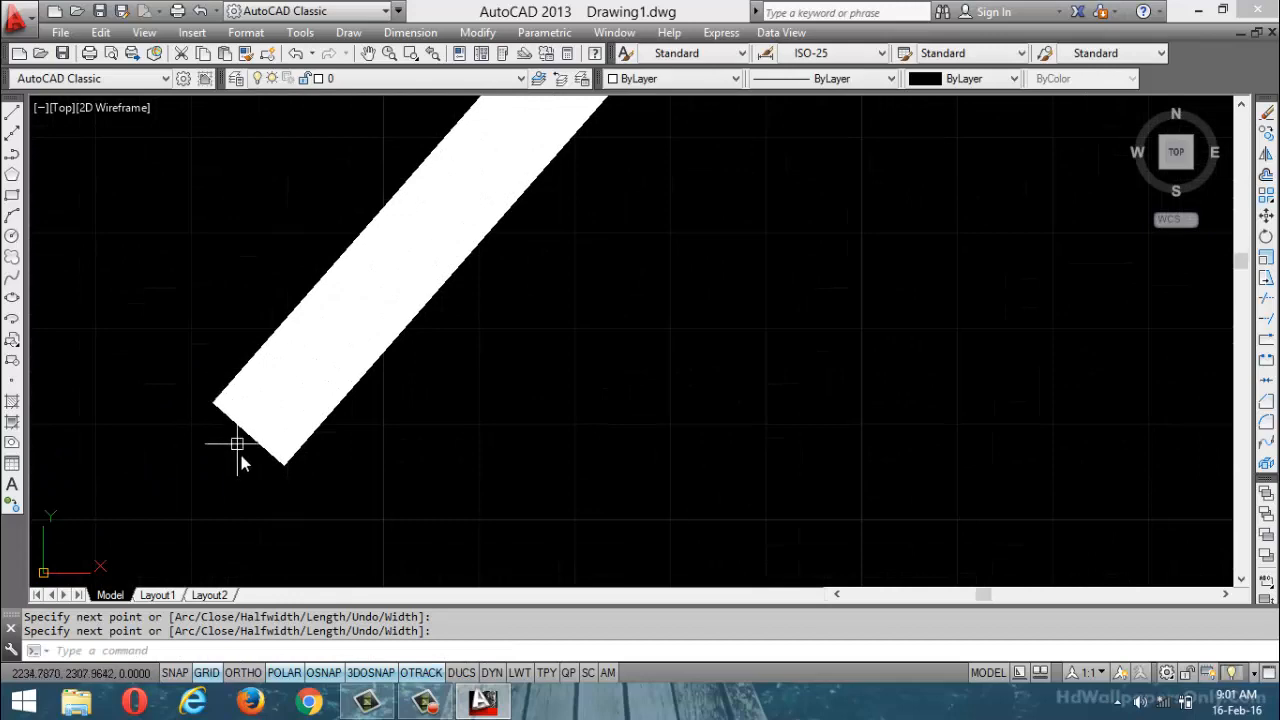
pyautogui.scroll(-6, 463, 423)
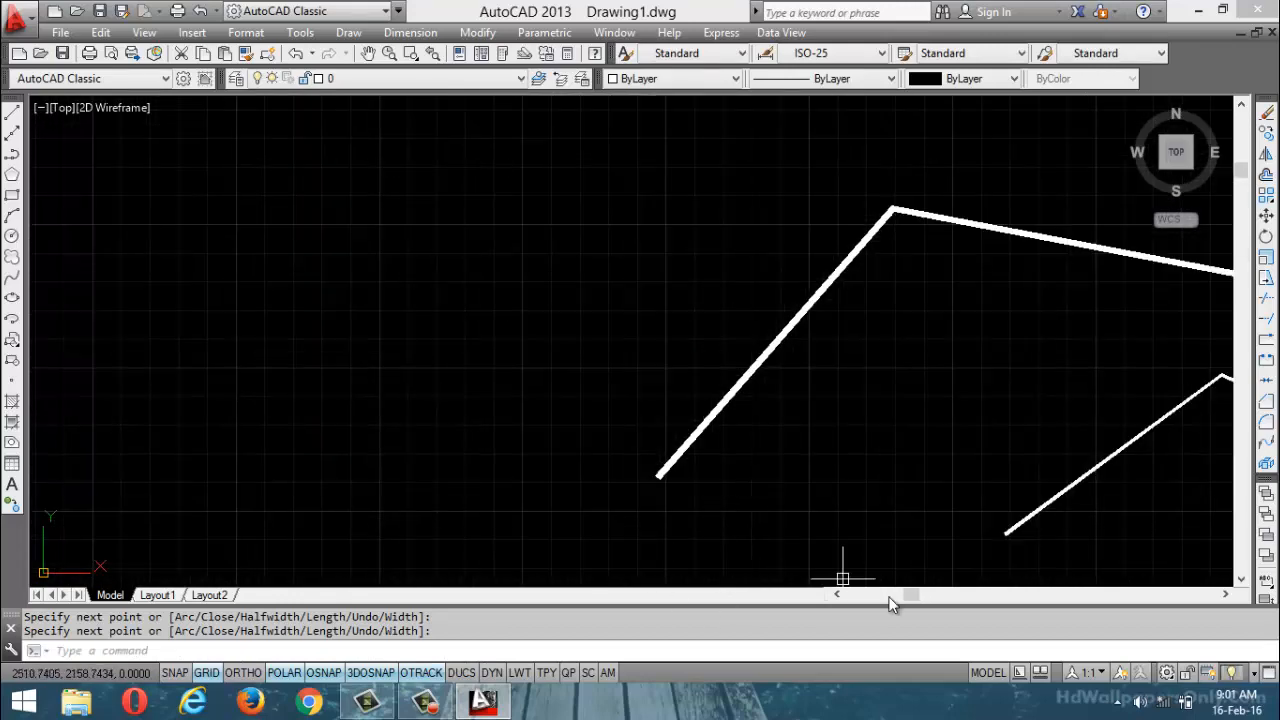
pyautogui.scroll(1, 1066, 572)
pyautogui.scroll(3, 957, 477)
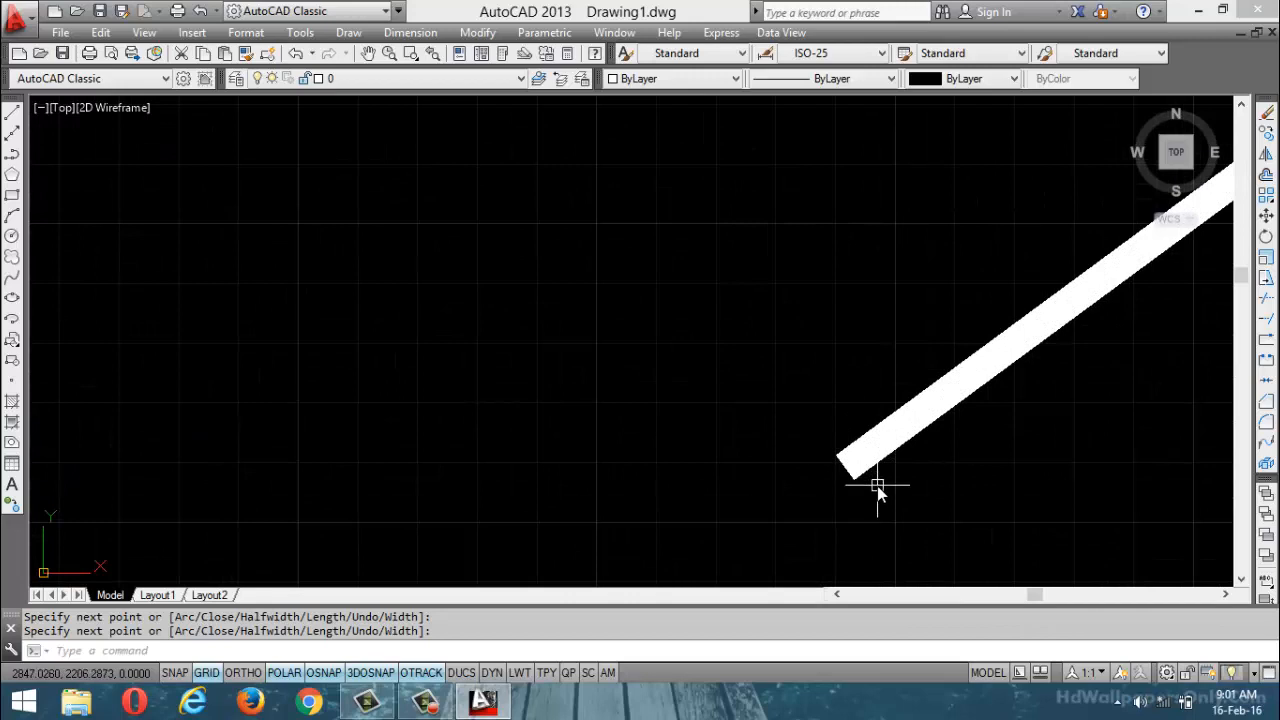
pyautogui.scroll(2, 877, 487)
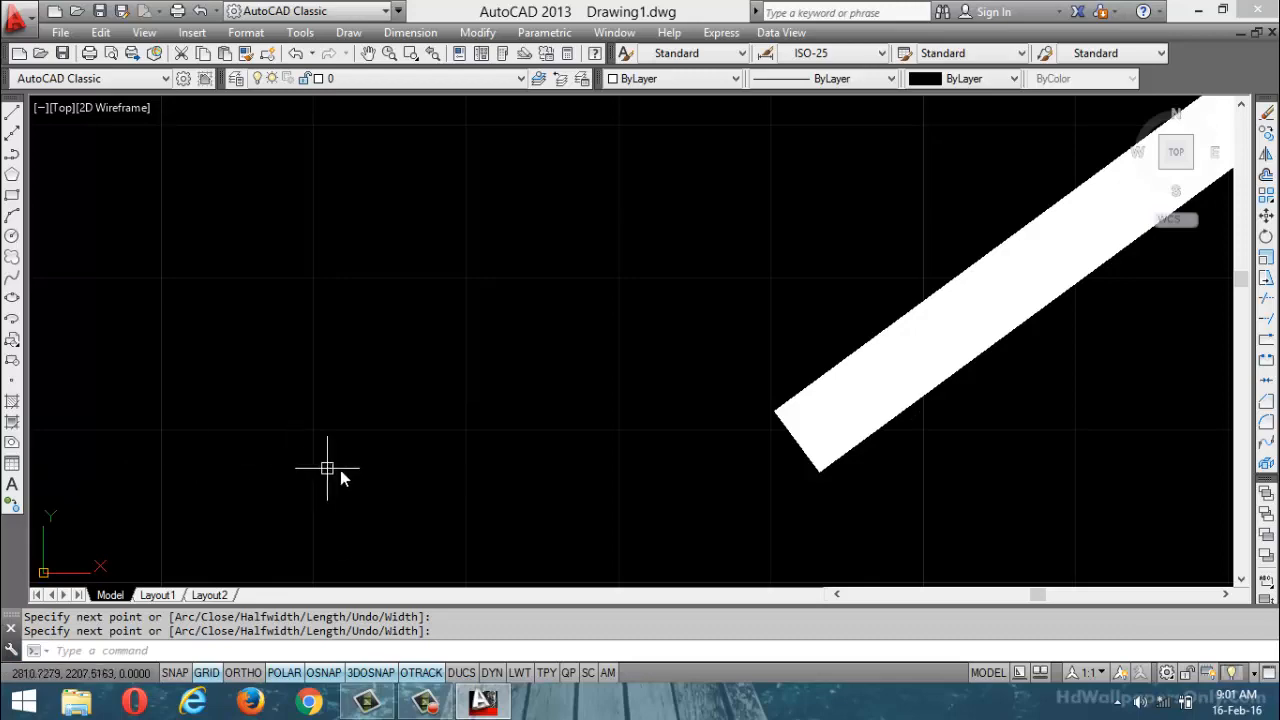
pyautogui.scroll(-2, 350, 460)
pyautogui.scroll(-6, 351, 455)
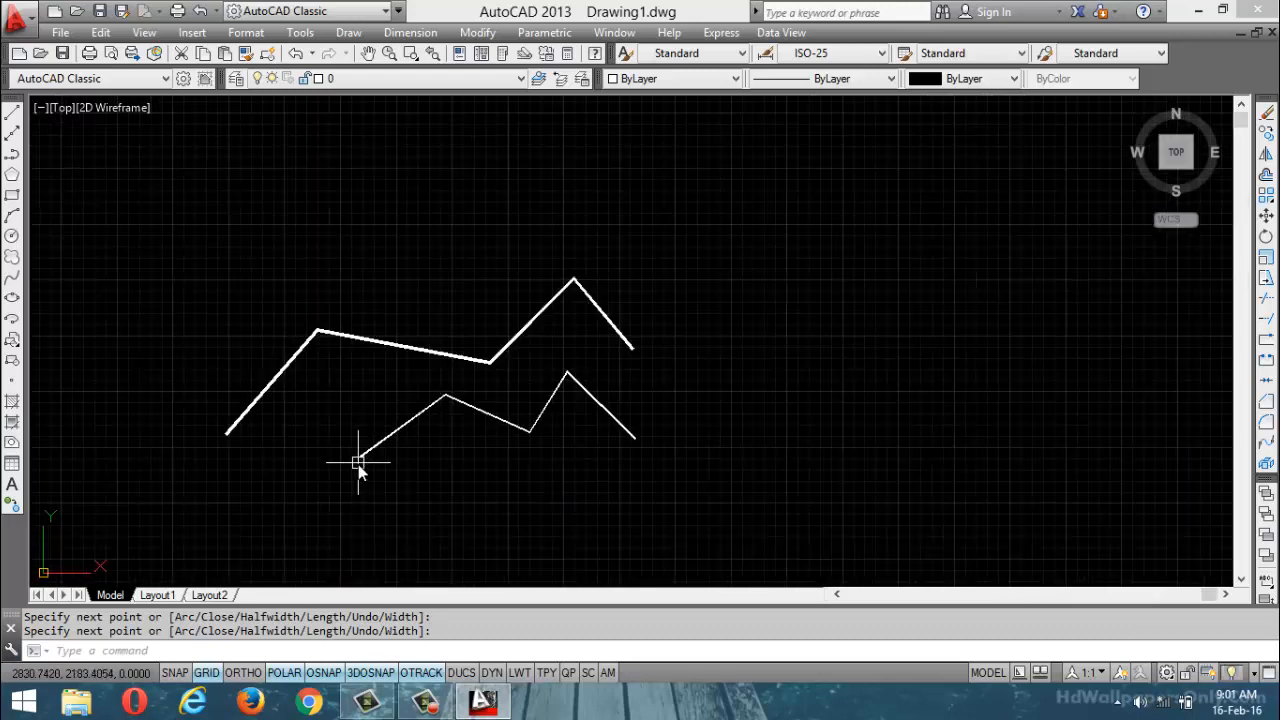
# Start a third polyline below the second and draw a straight segment tapering from width 10 to width 20
pyautogui.scroll(2, 365, 462)
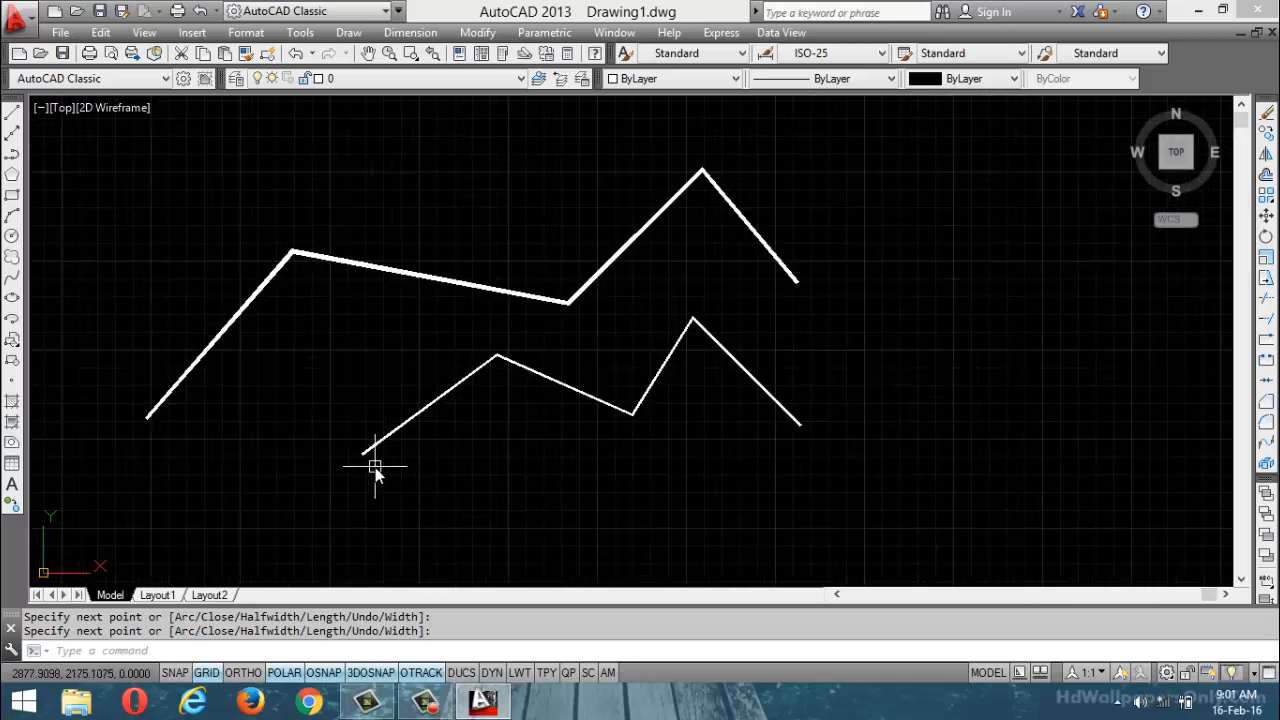
pyautogui.write('pl')
pyautogui.press('Return')
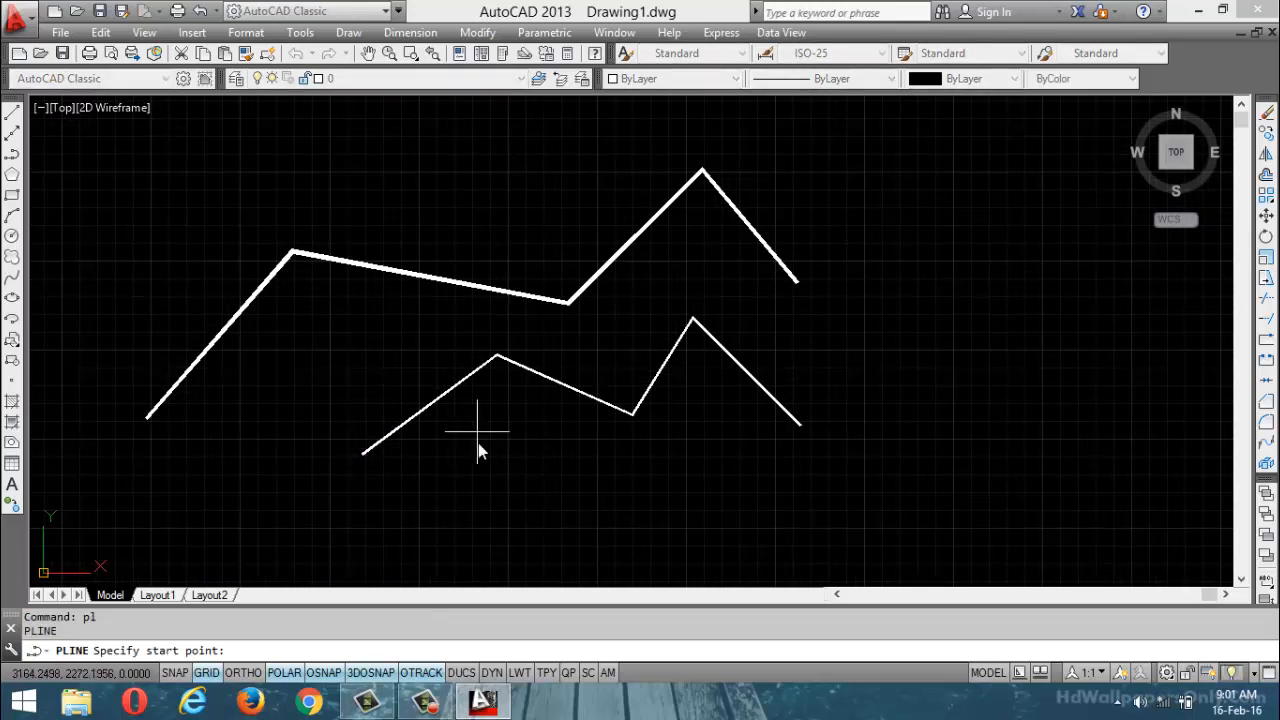
pyautogui.click(488, 500)
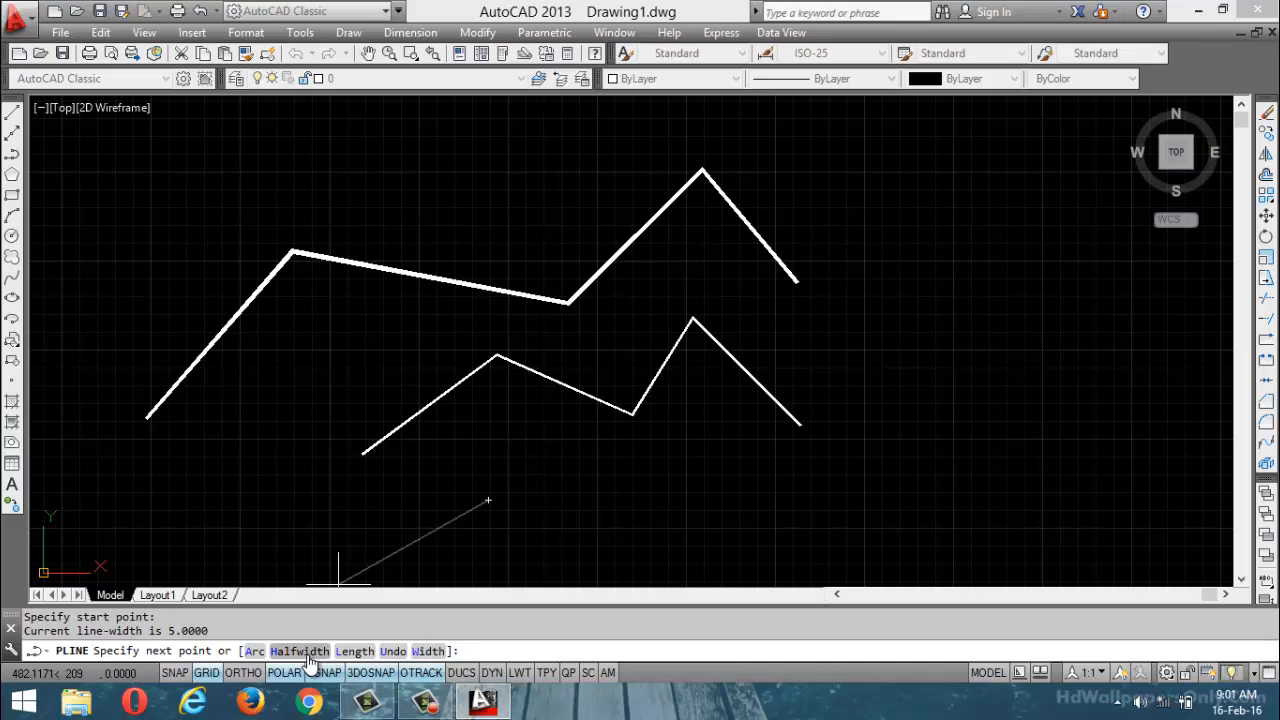
pyautogui.click(427, 652)
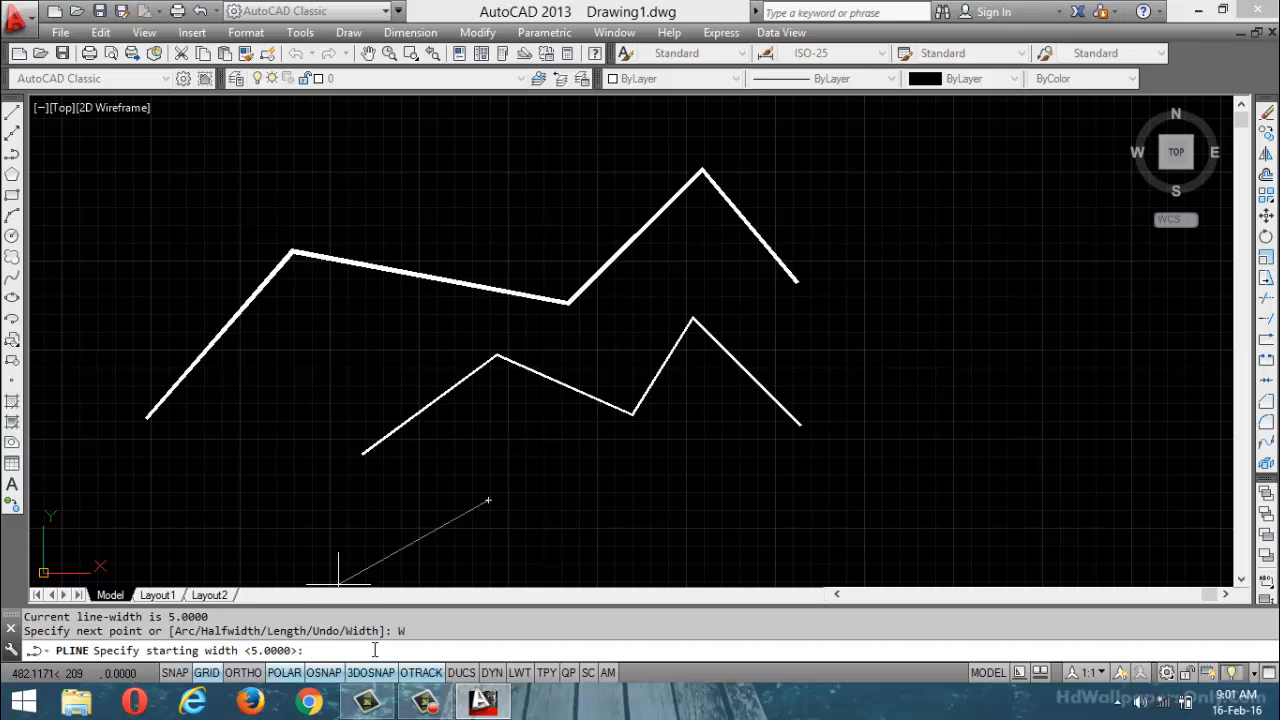
pyautogui.write('10')
pyautogui.press('Return')
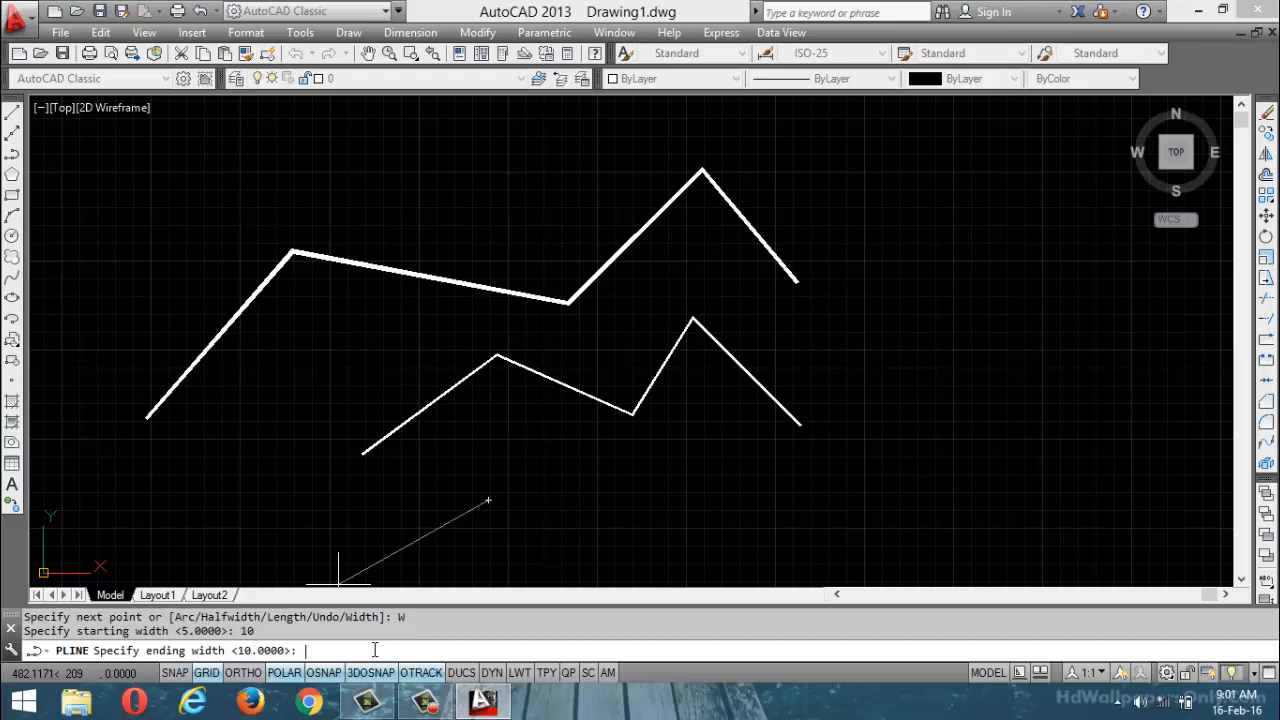
pyautogui.write('20')
pyautogui.press('Return')
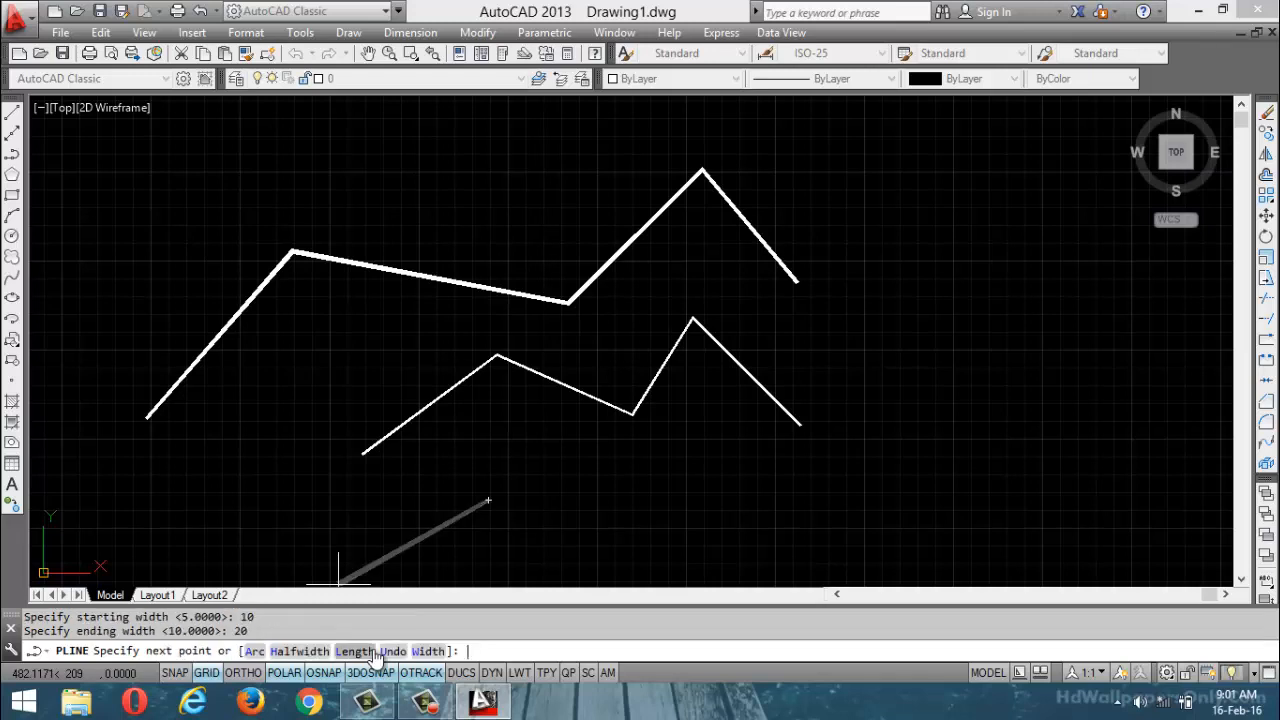
pyautogui.click(555, 481)
# Continue the third polyline with an upward-sloping segment that widens from the default 20 to 40
pyautogui.scroll(3, 505, 495)
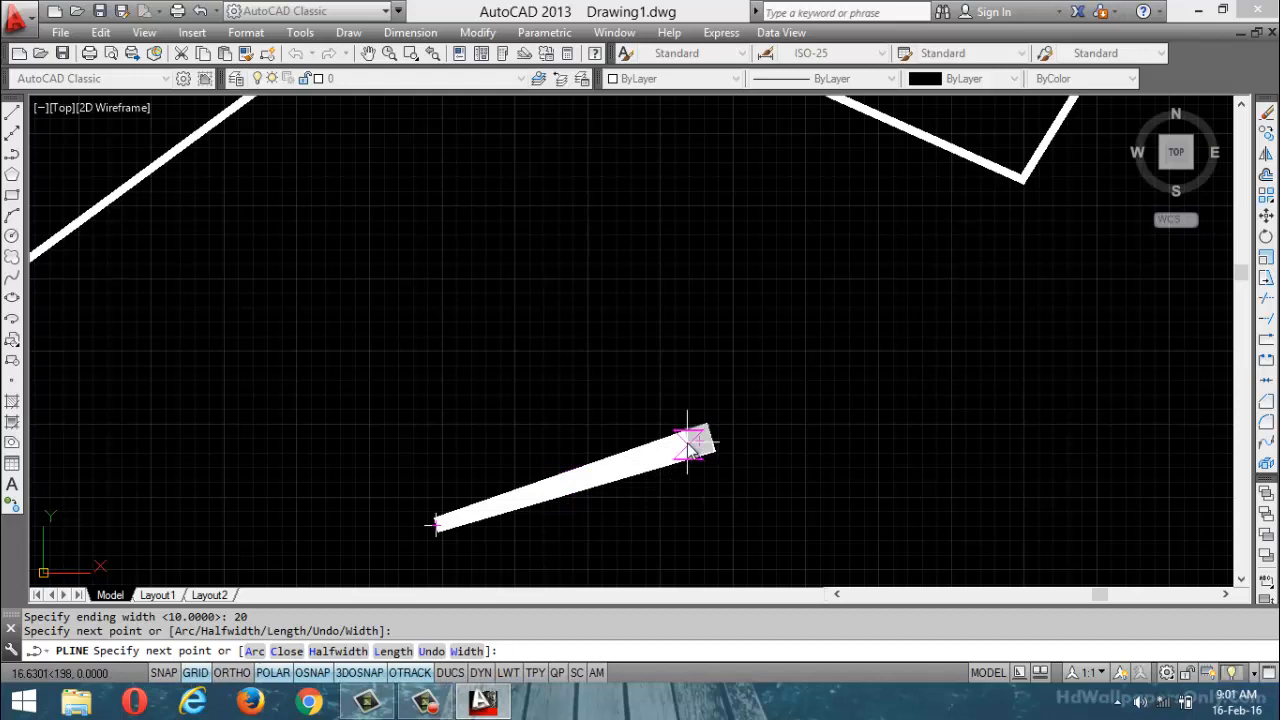
pyautogui.click(466, 651)
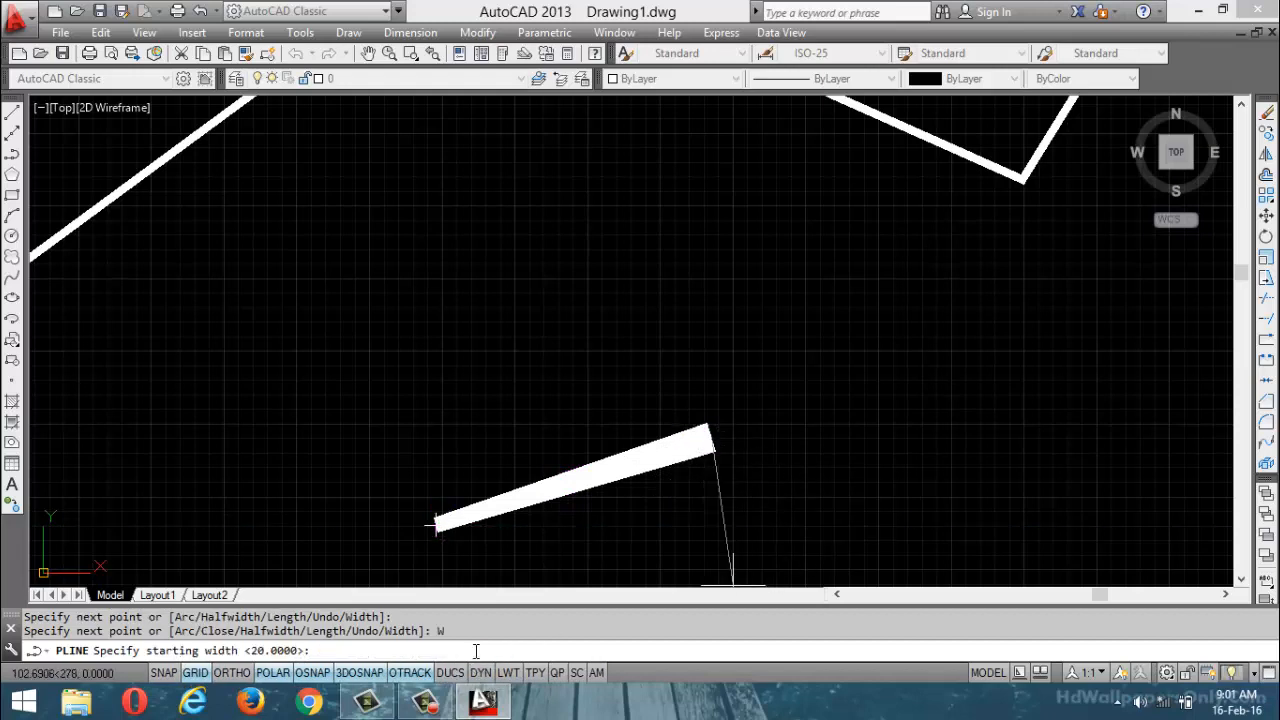
pyautogui.press('Return')
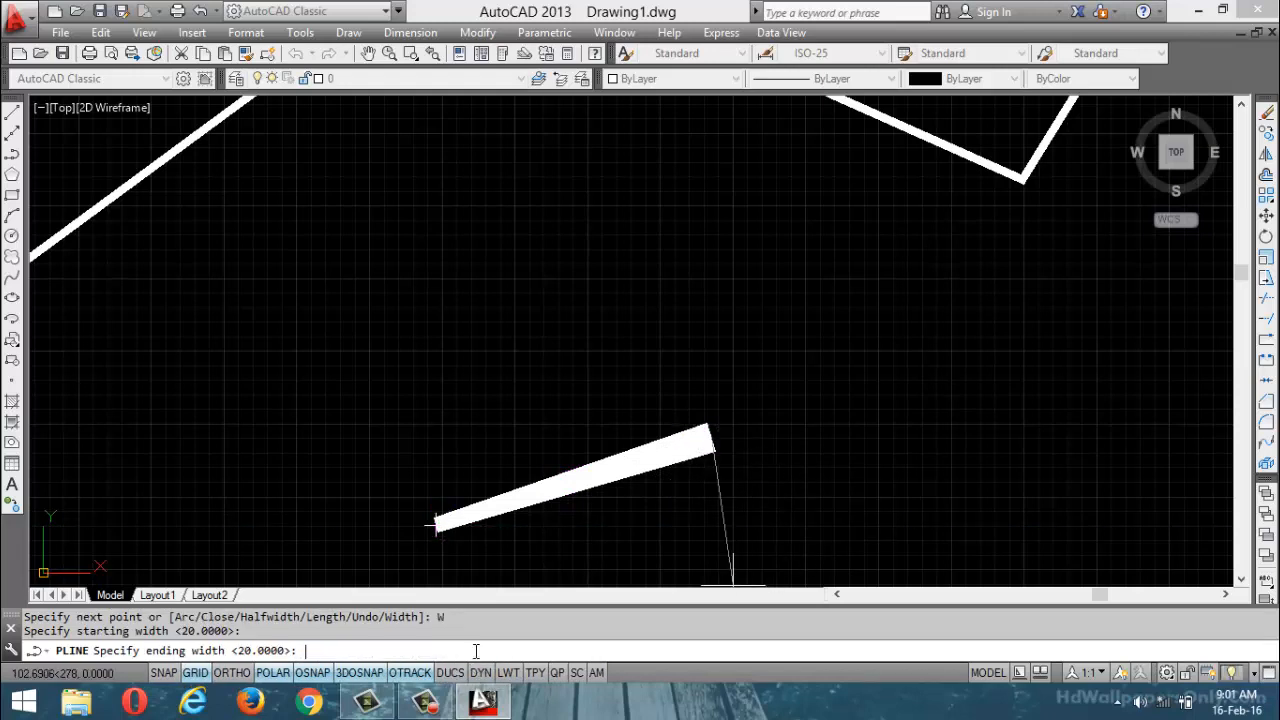
pyautogui.write('40')
pyautogui.press('Return')
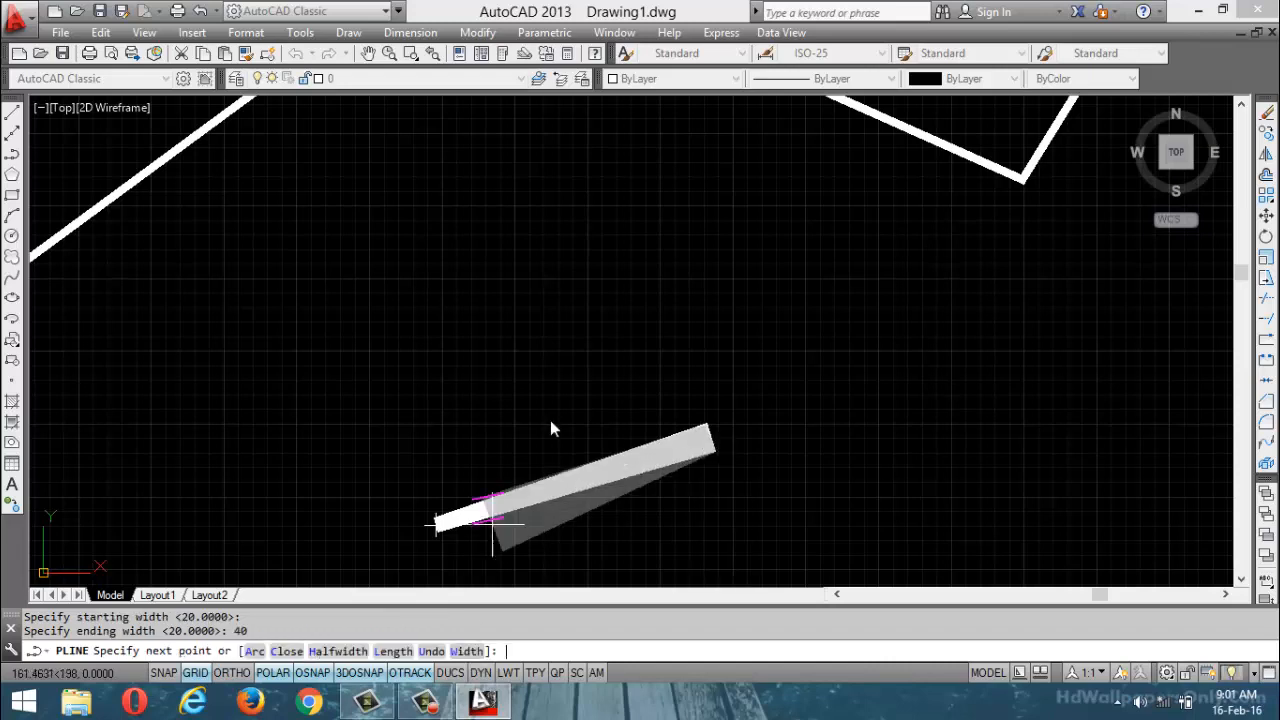
pyautogui.click(875, 272)
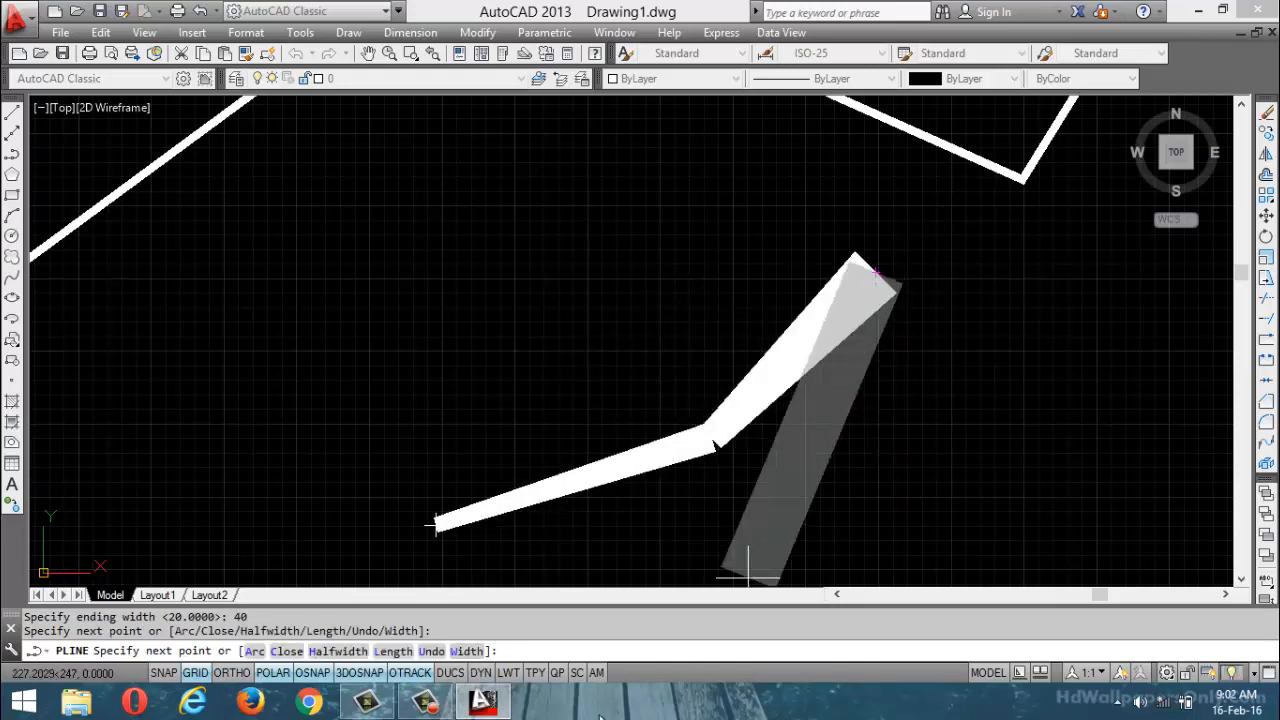
# Add a segment heading up and back that widens from 40 to 80, and end the polyline
pyautogui.write('W')
pyautogui.press('Return')
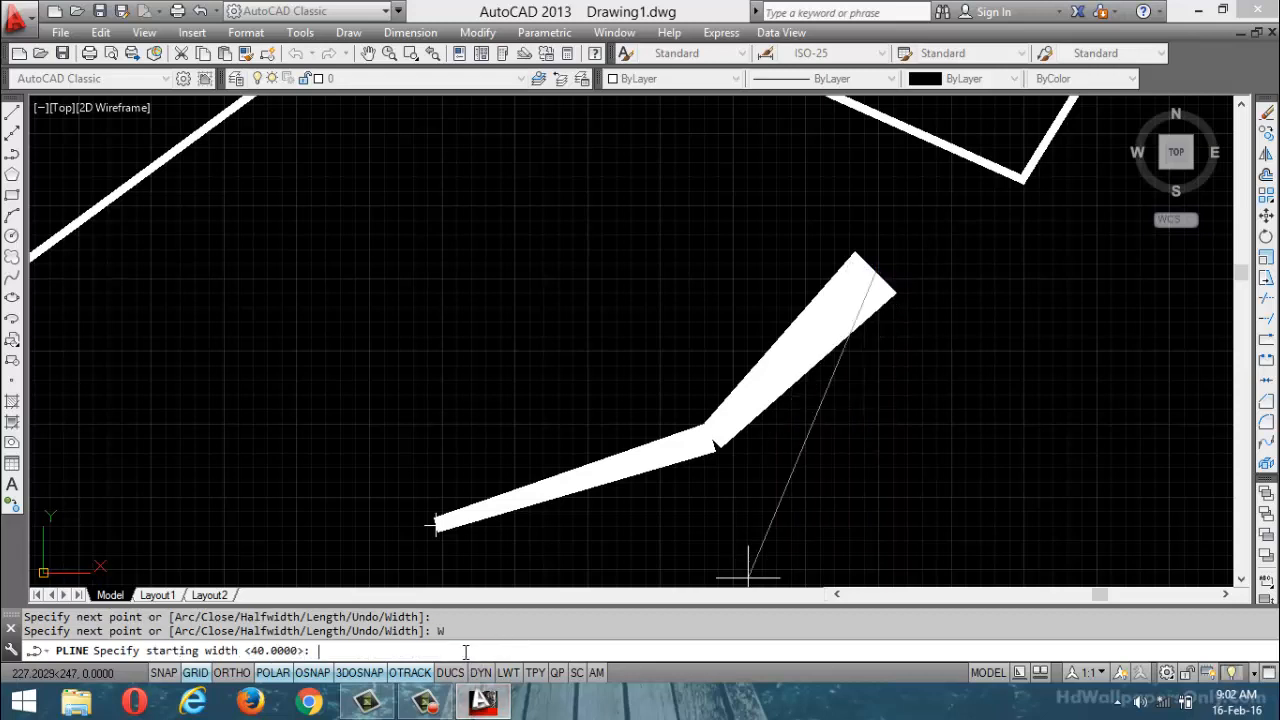
pyautogui.press('Return')
pyautogui.write('80')
pyautogui.press('Return')
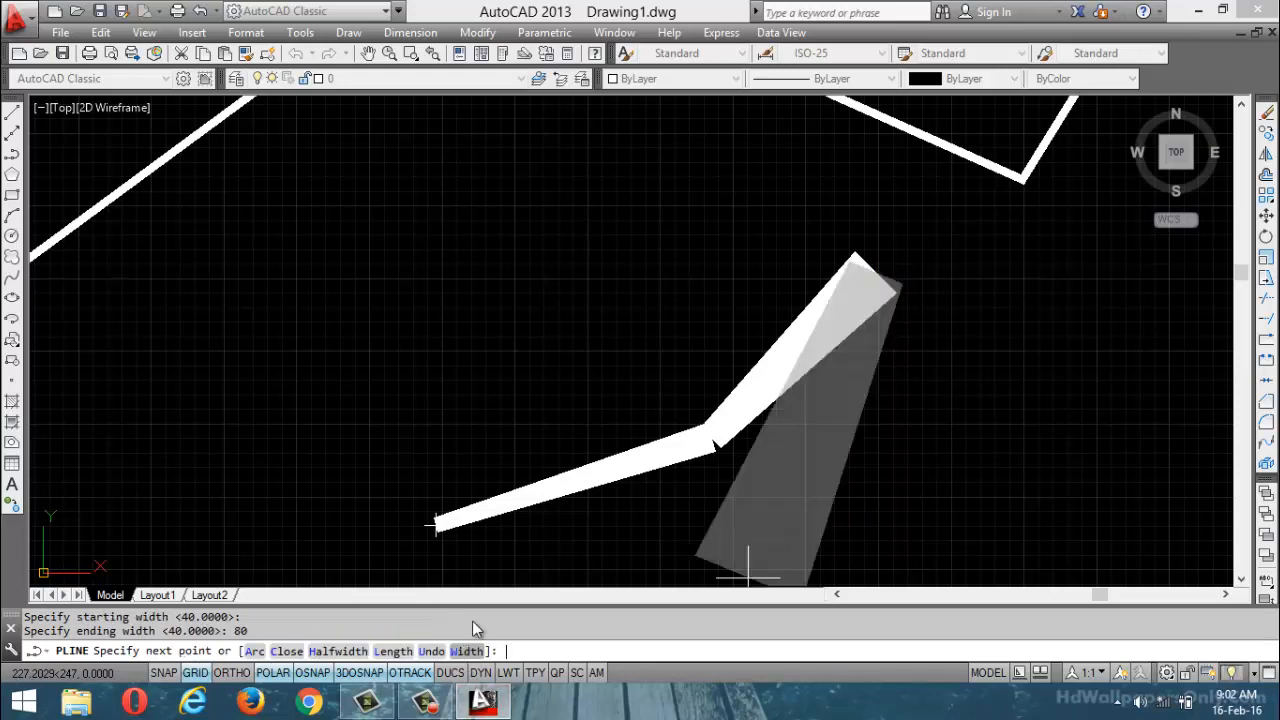
pyautogui.click(748, 162)
pyautogui.press('Return')
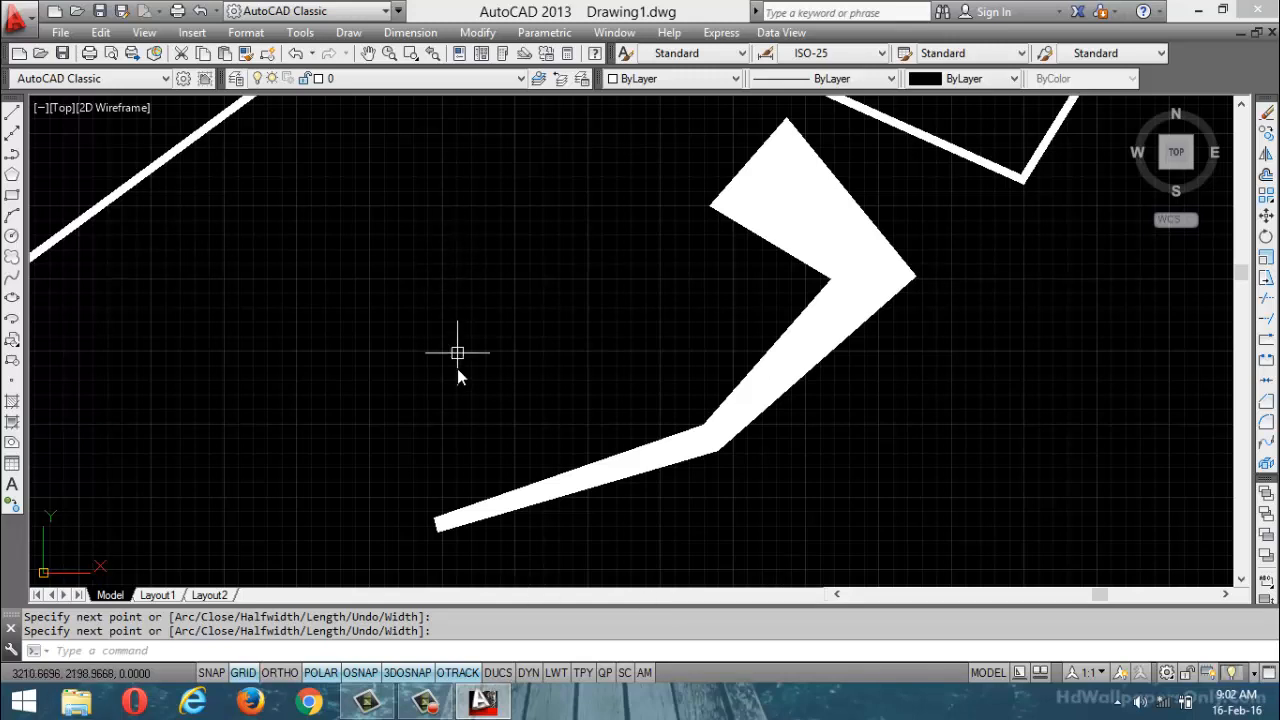
# Start a fourth polyline beside the tapered one and set its starting and ending width to 0
pyautogui.click(373, 654)
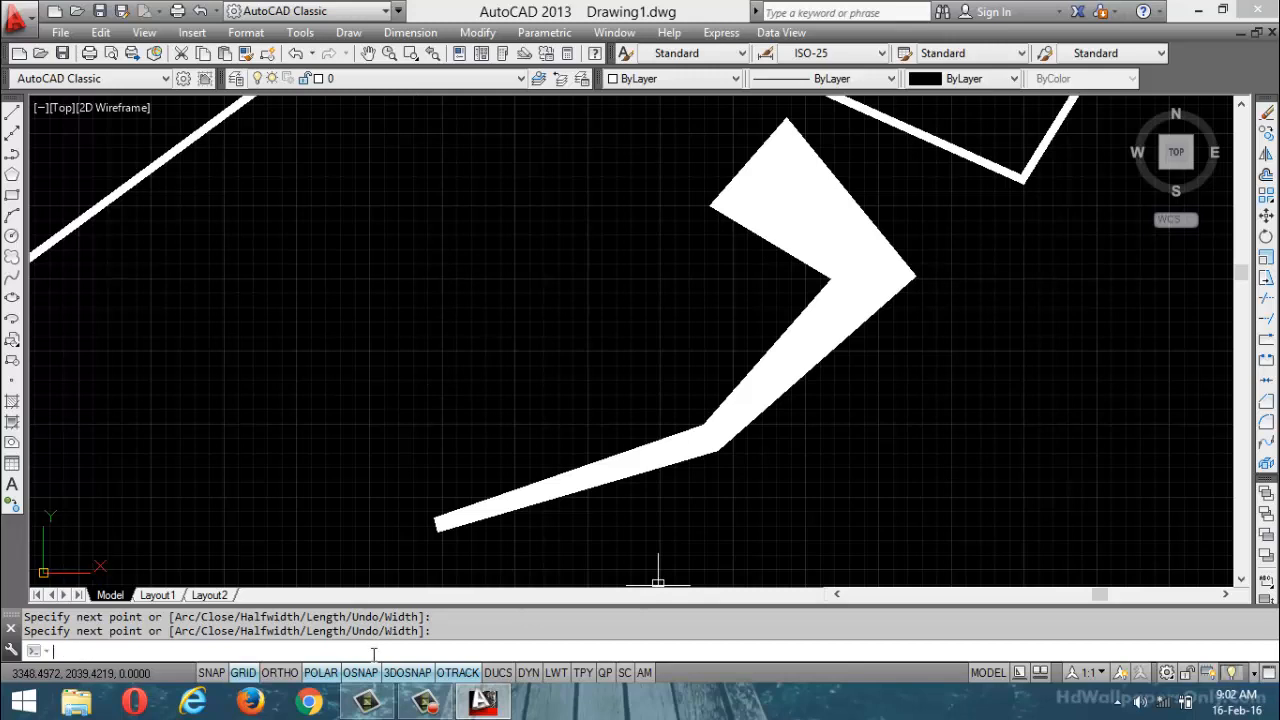
pyautogui.write('pl;')
pyautogui.press('BackSpace')
pyautogui.press('Return')
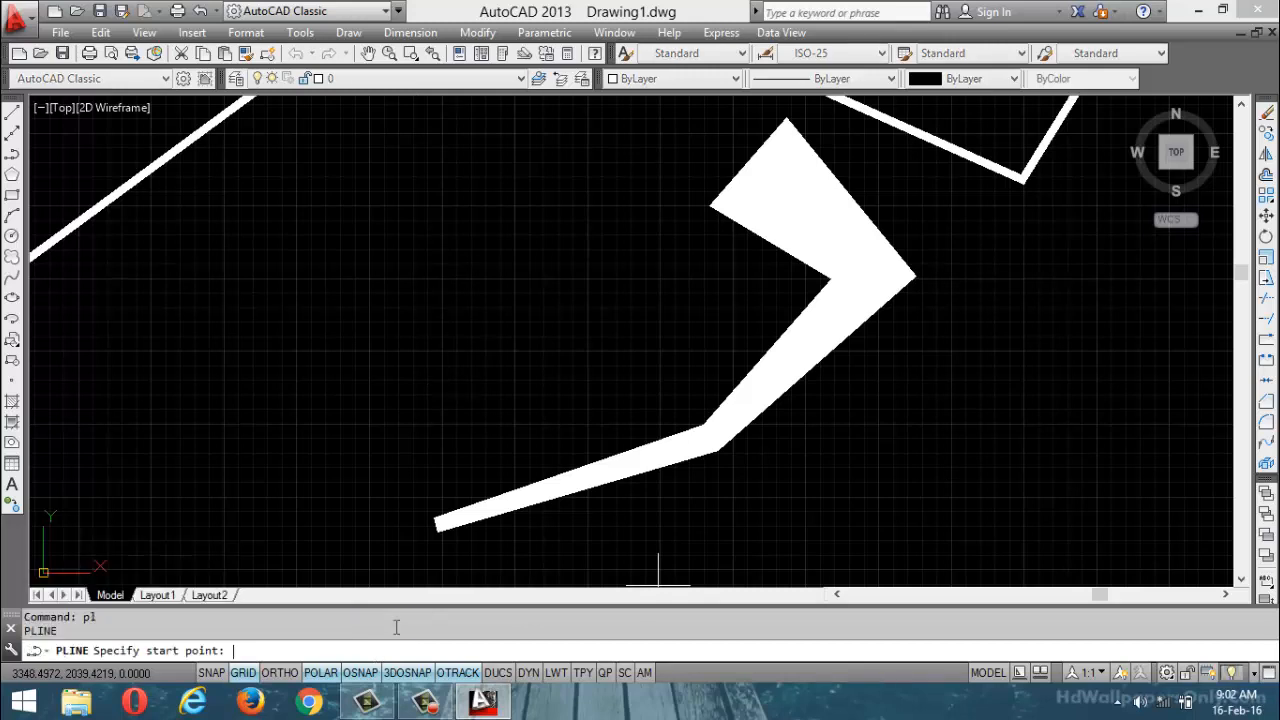
pyautogui.click(226, 348)
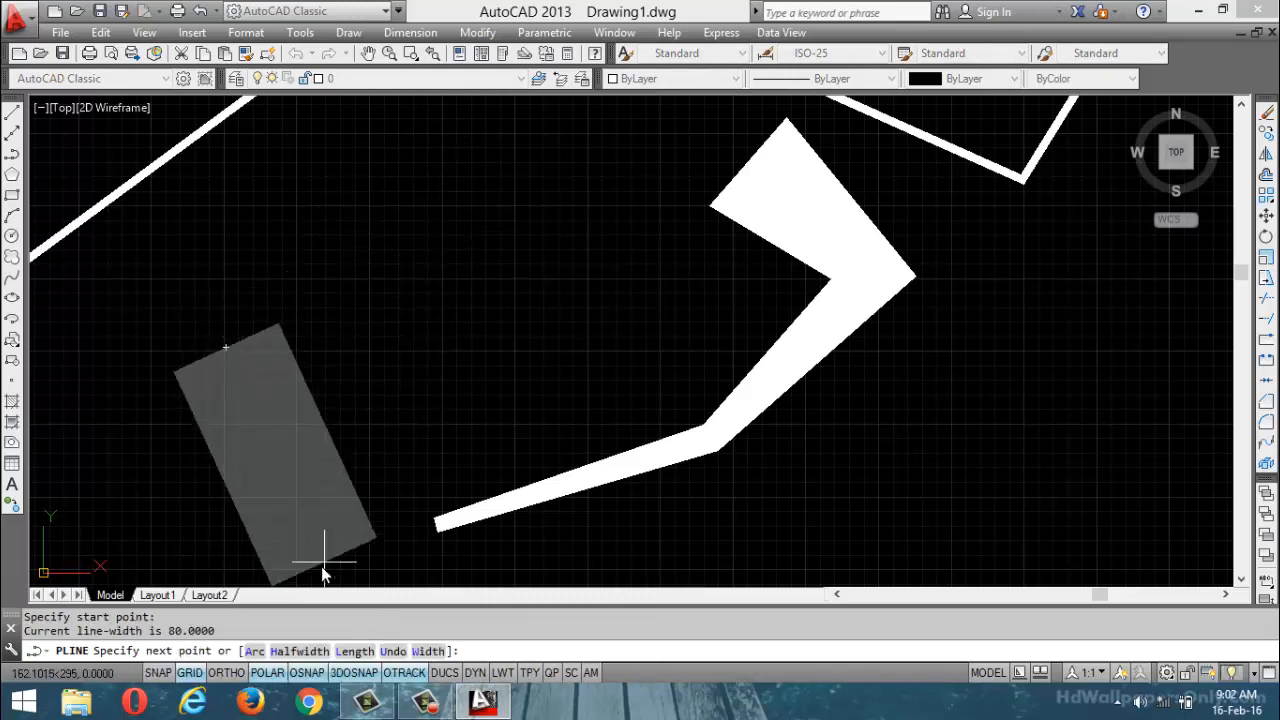
pyautogui.moveTo(197, 628)
pyautogui.mouseDown()
pyautogui.moveTo(160, 634)
pyautogui.moveTo(215, 645)
pyautogui.mouseUp()
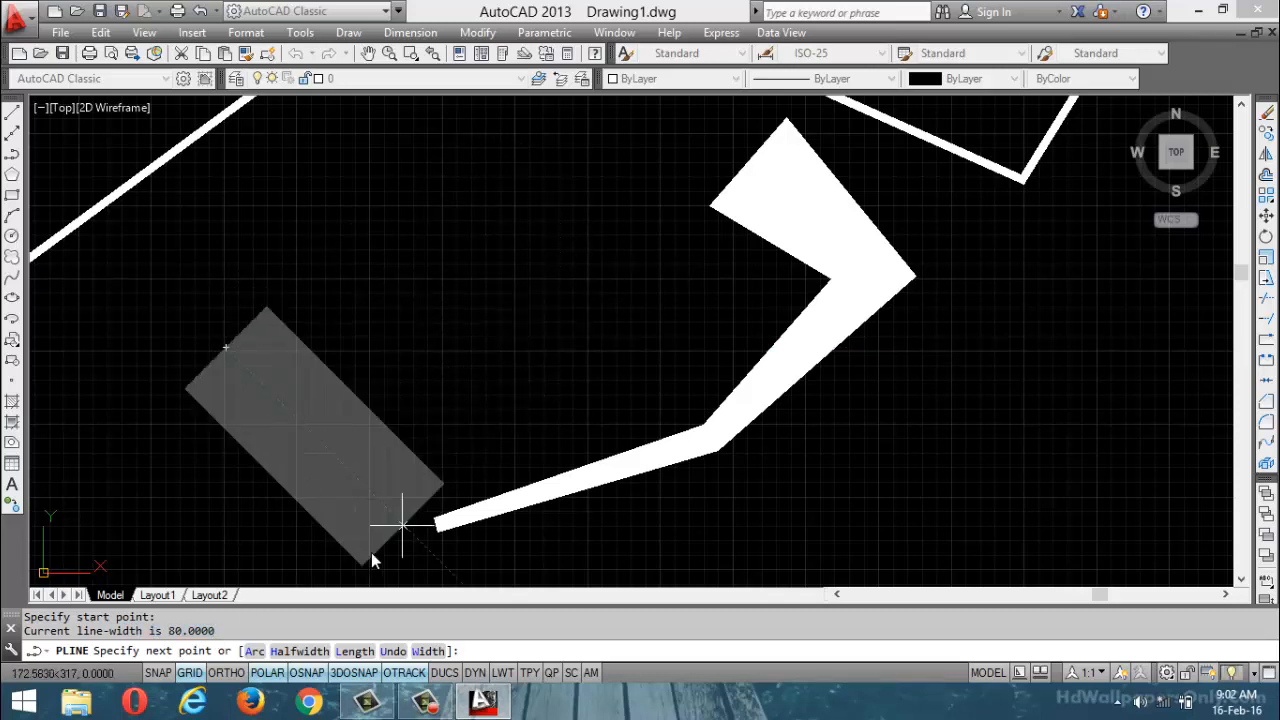
pyautogui.moveTo(215, 631); pyautogui.dragTo(160, 638)
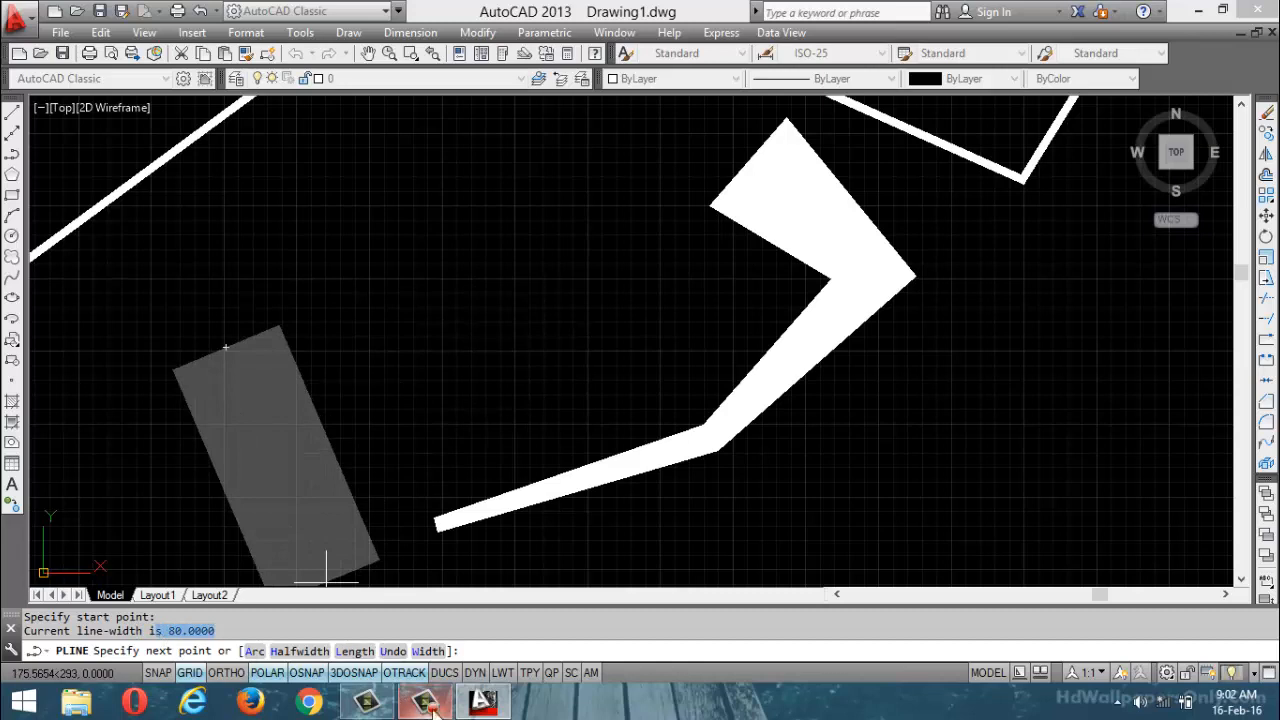
pyautogui.click(430, 651)
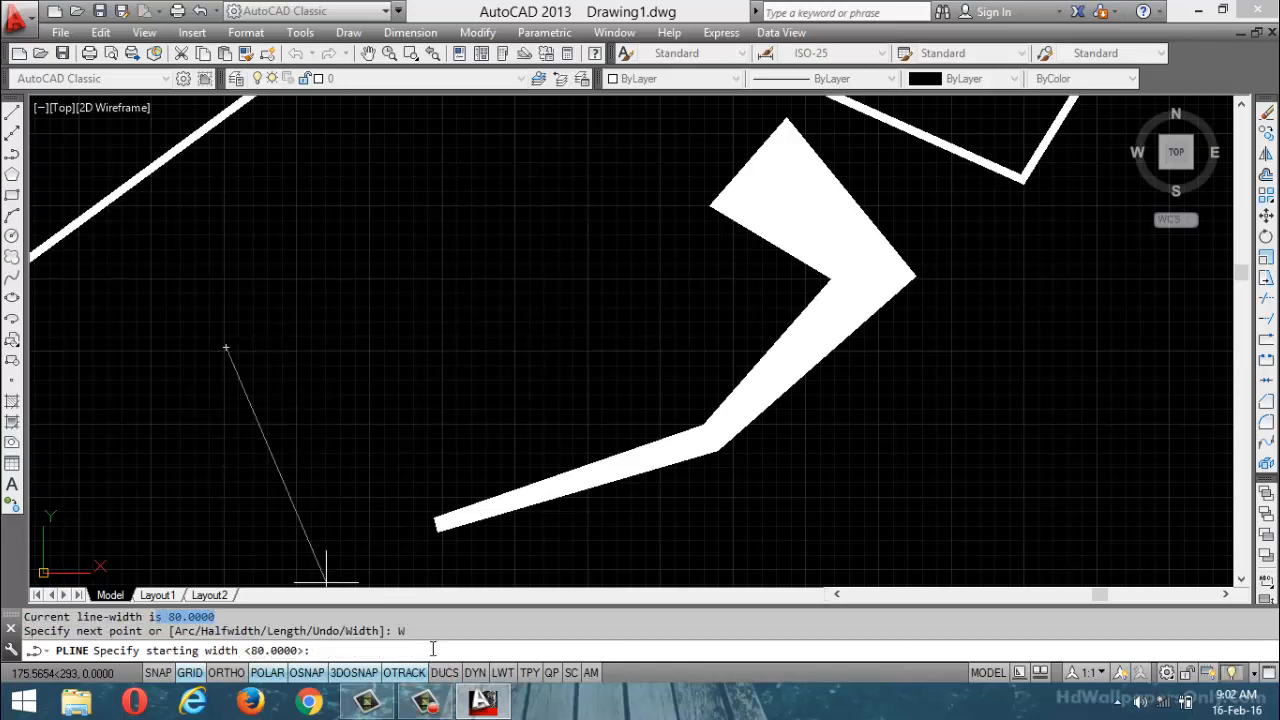
pyautogui.write('0')
pyautogui.press('Return')
pyautogui.write('0')
pyautogui.press('Return')
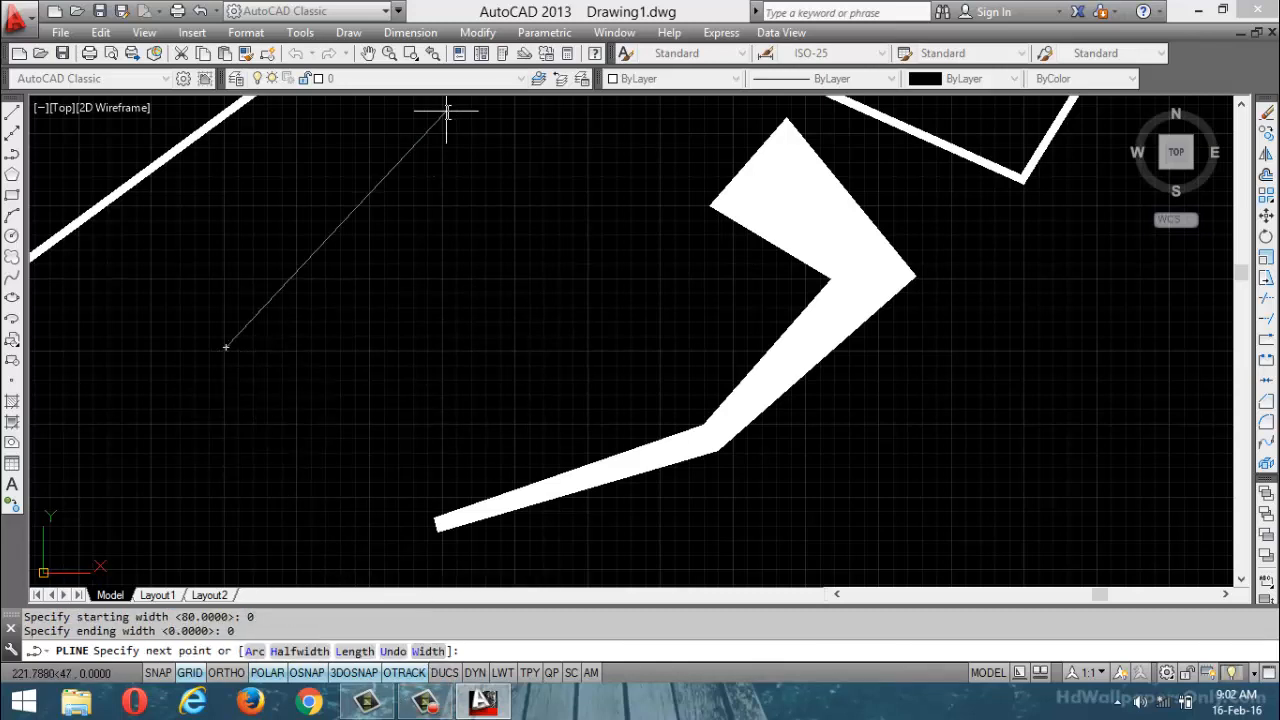
# Draw three straight zero-width segments of the fourth polyline, forming an open three-sided shape
pyautogui.click(450, 189)
pyautogui.click(540, 314)
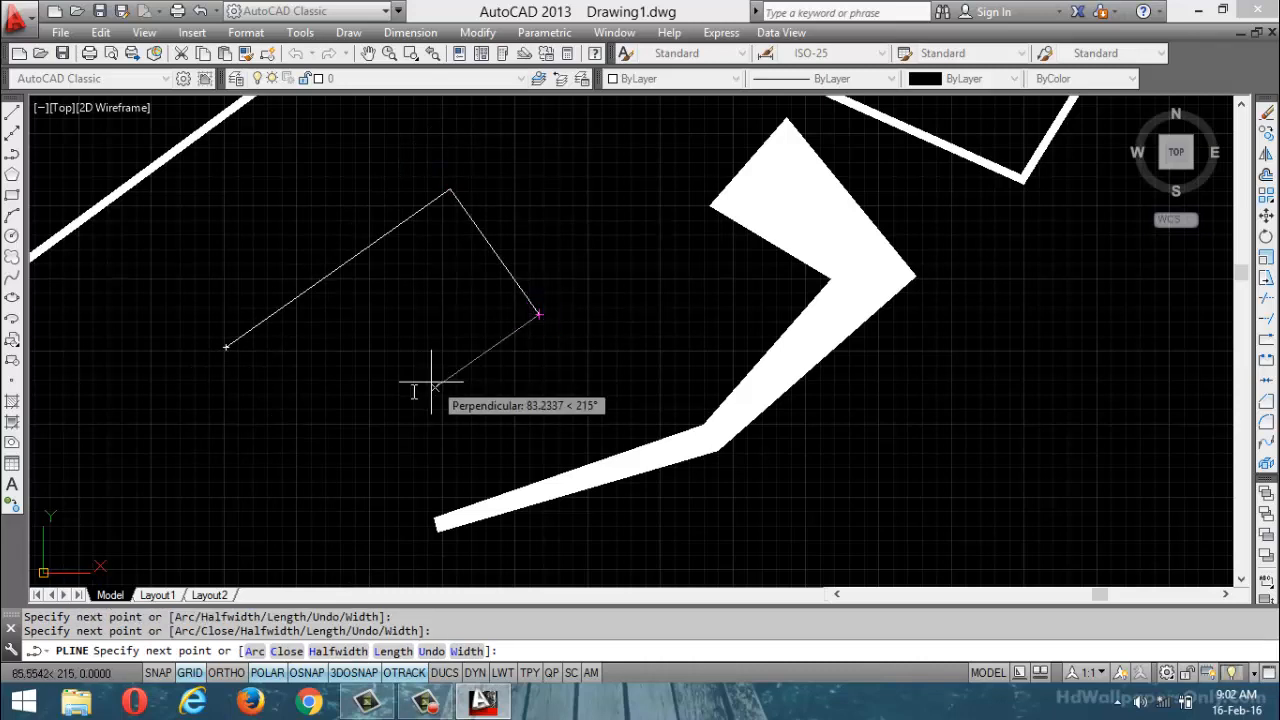
pyautogui.click(406, 392)
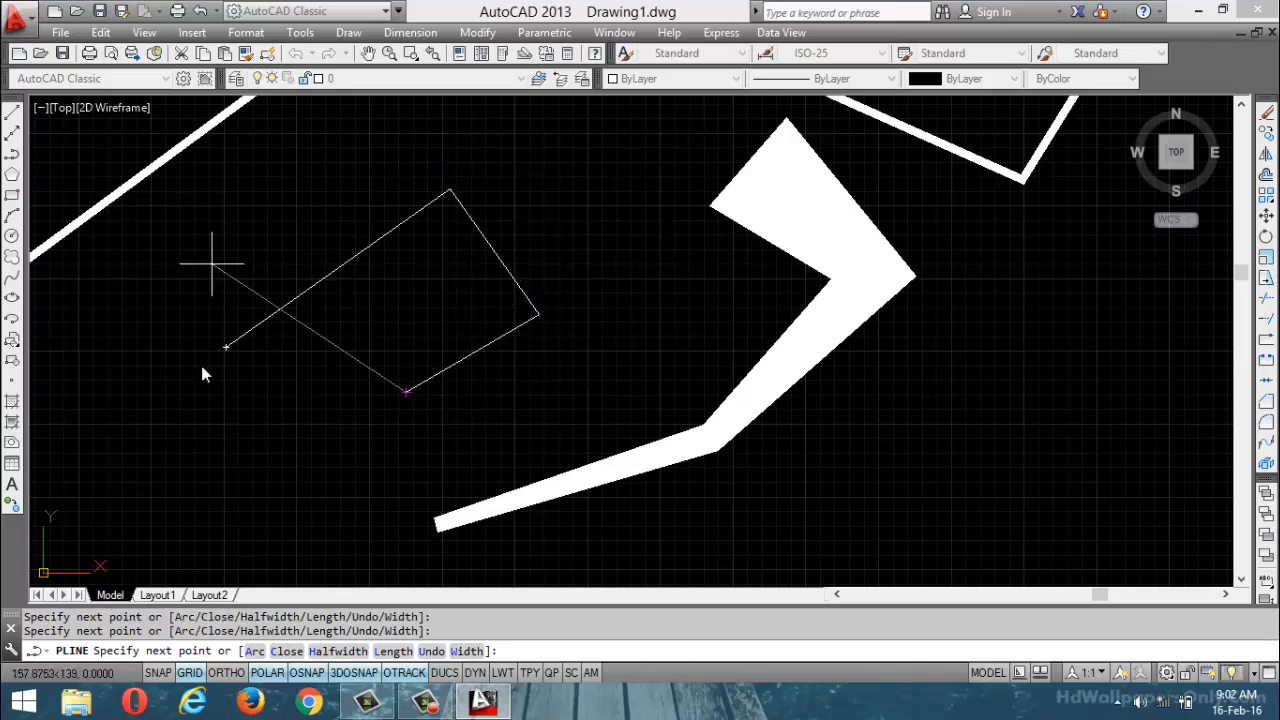
# Continue the fourth polyline with a large arc of constant width 10, ending about 385 units from its start
pyautogui.click(254, 651)
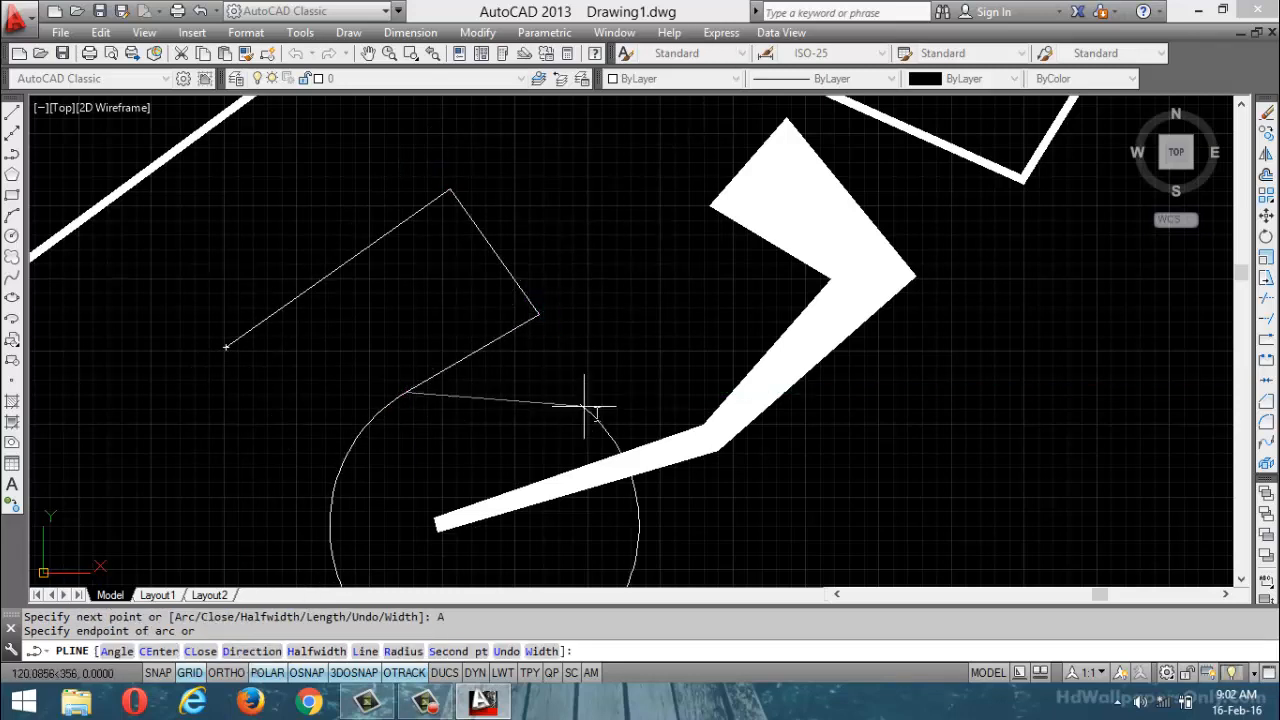
pyautogui.click(541, 651)
pyautogui.write('10')
pyautogui.press('Return')
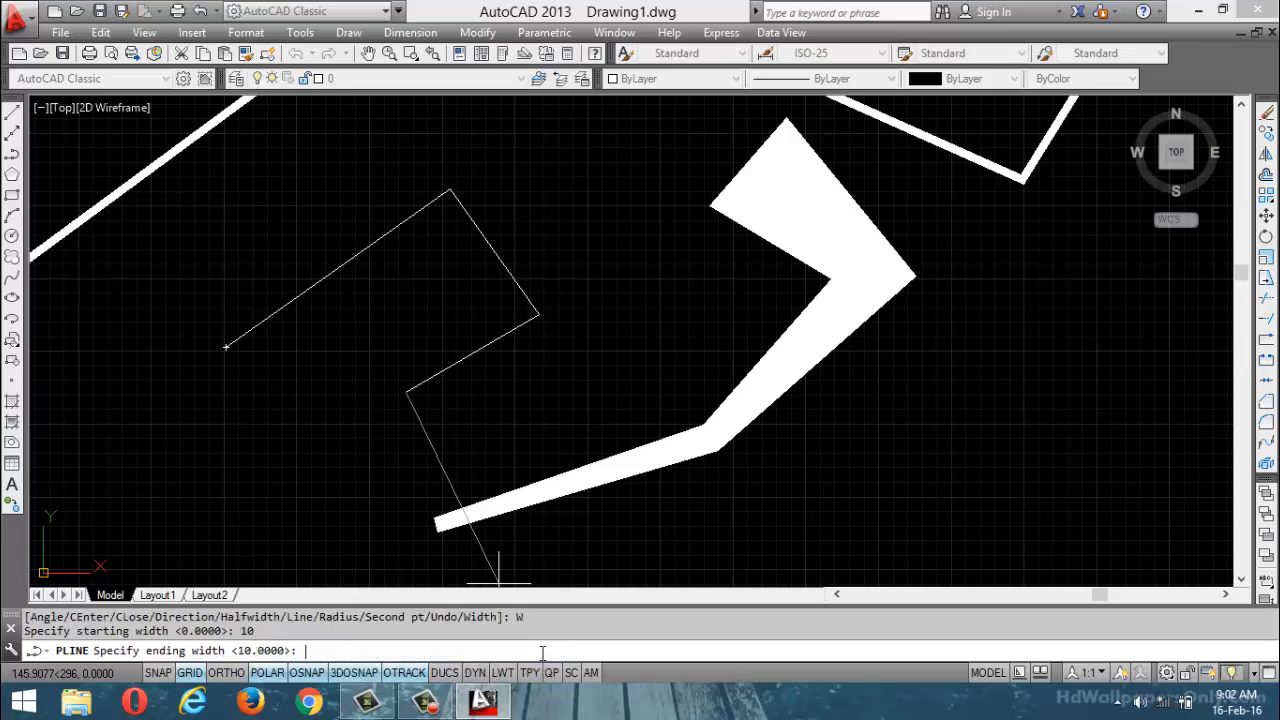
pyautogui.press('Return')
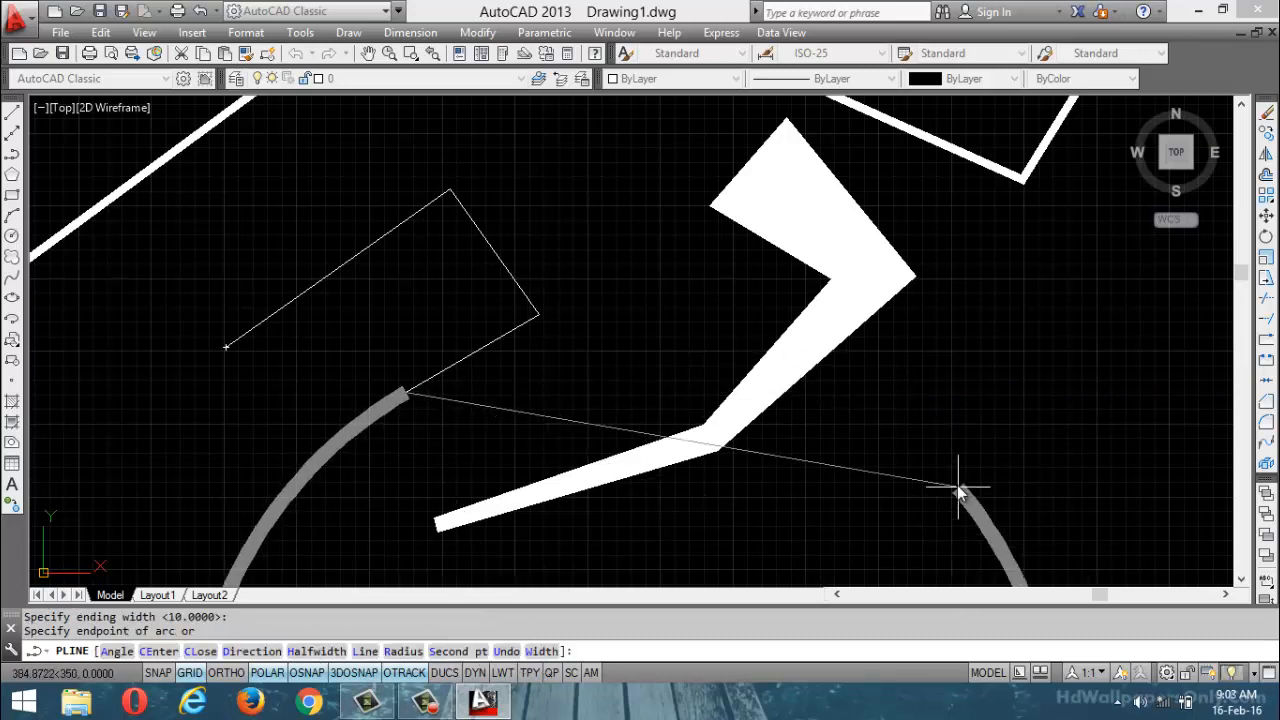
pyautogui.click(957, 484)
# Add a second arc segment widening from 10 to 20, ending about 264 units from the large arc's end
pyautogui.scroll(-5, 906, 427)
pyautogui.scroll(-1, 1194, 457)
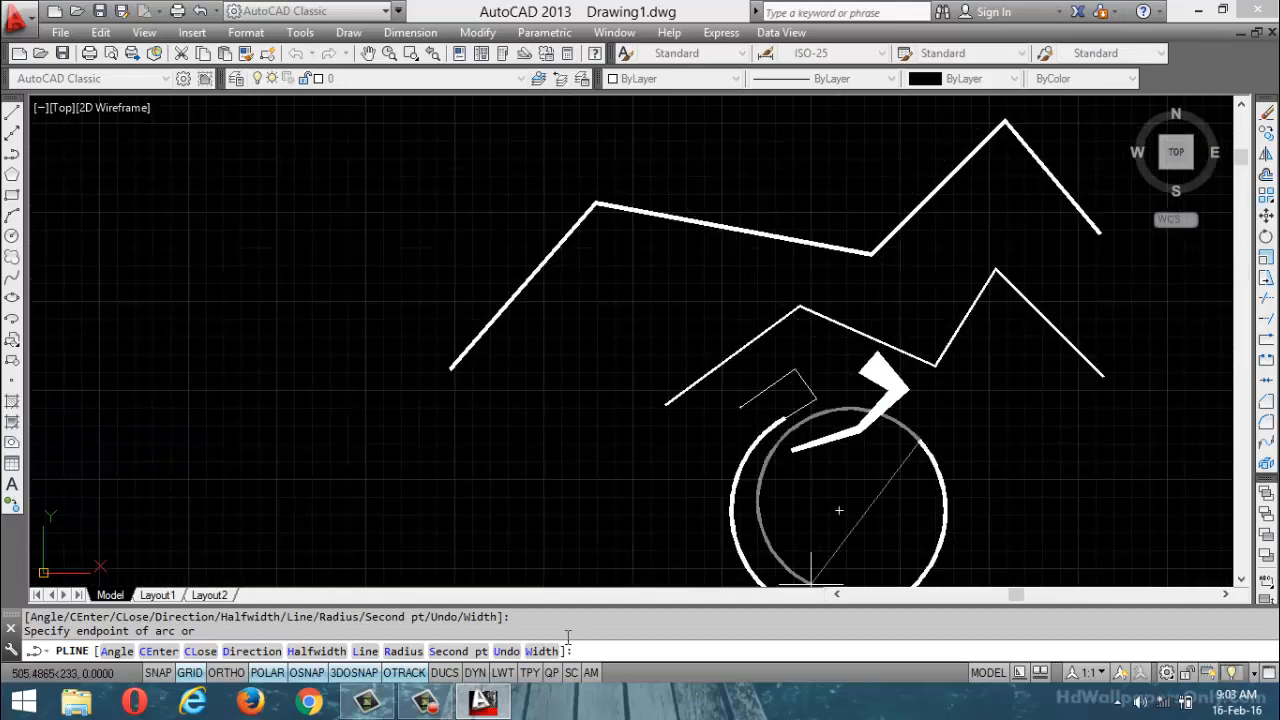
pyautogui.click(540, 651)
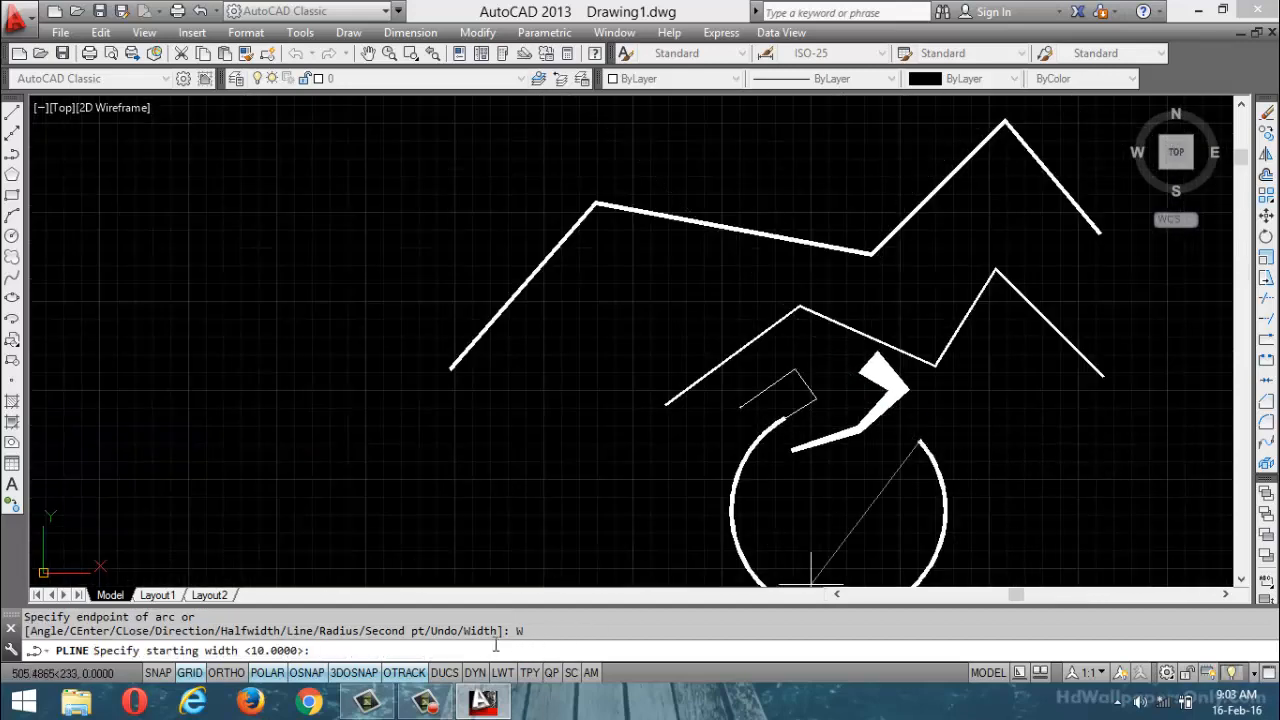
pyautogui.write('10')
pyautogui.press('Return')
pyautogui.write('20')
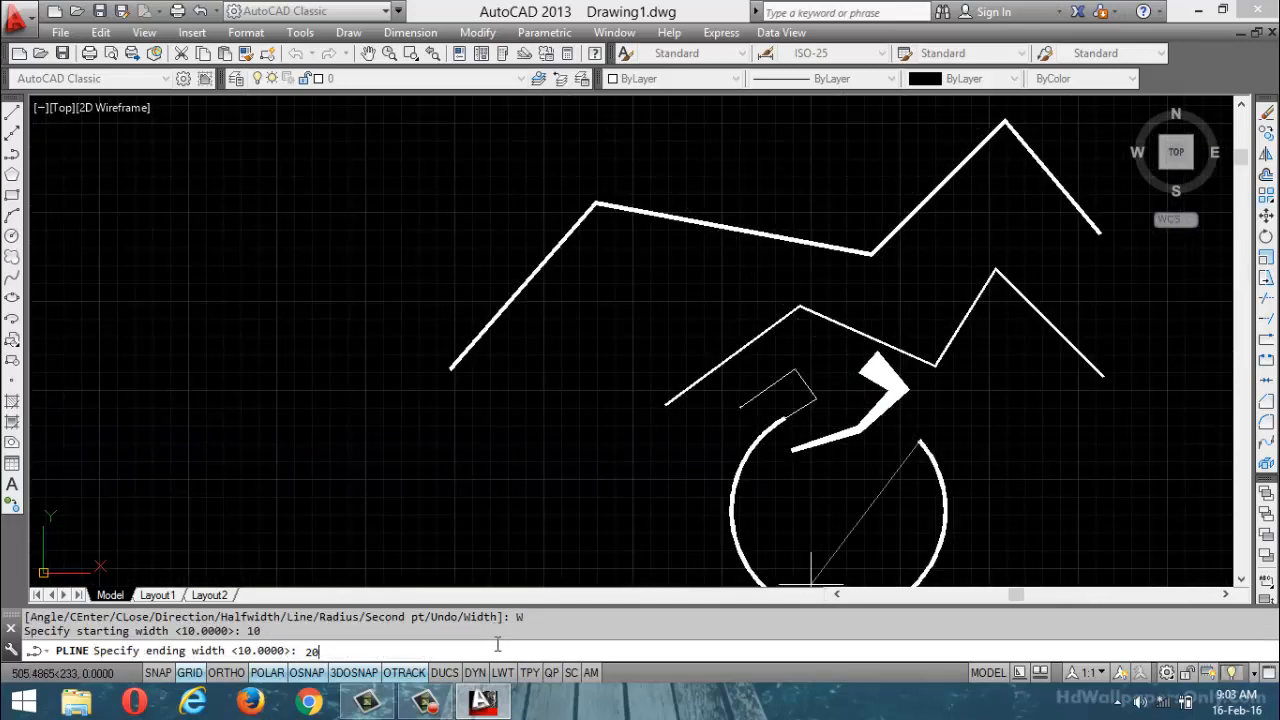
pyautogui.press('Return')
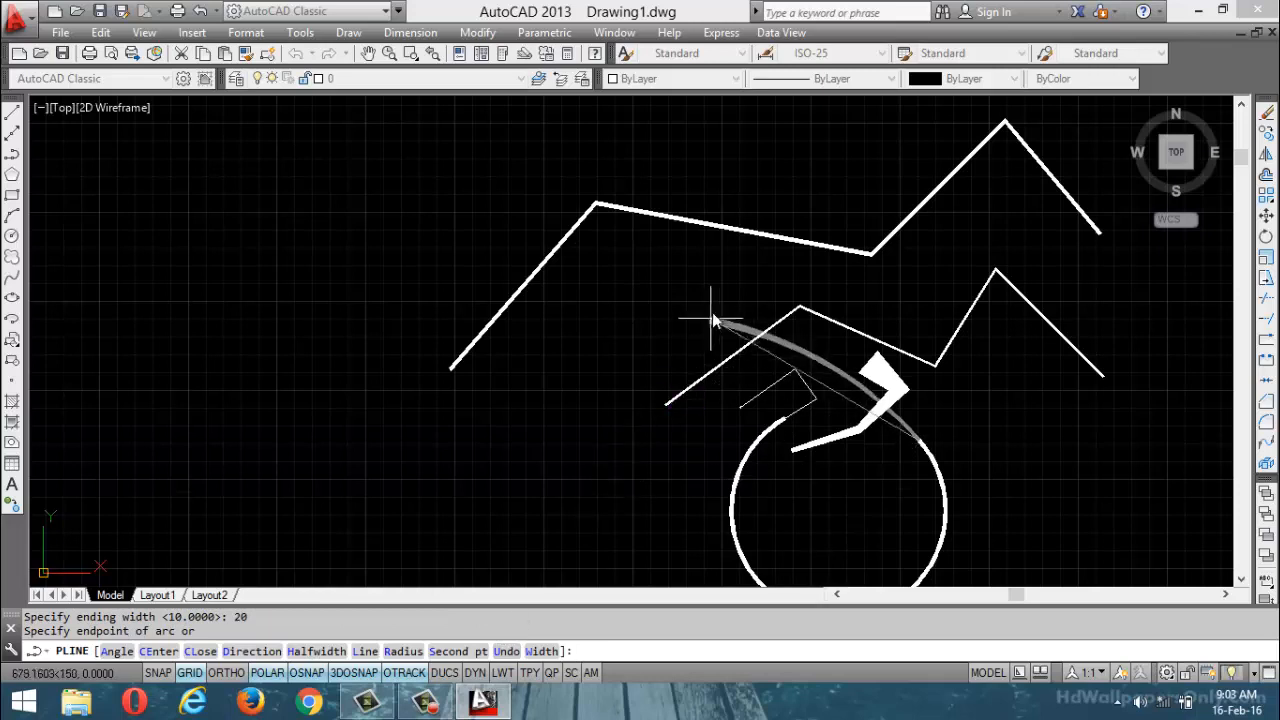
pyautogui.click(838, 394)
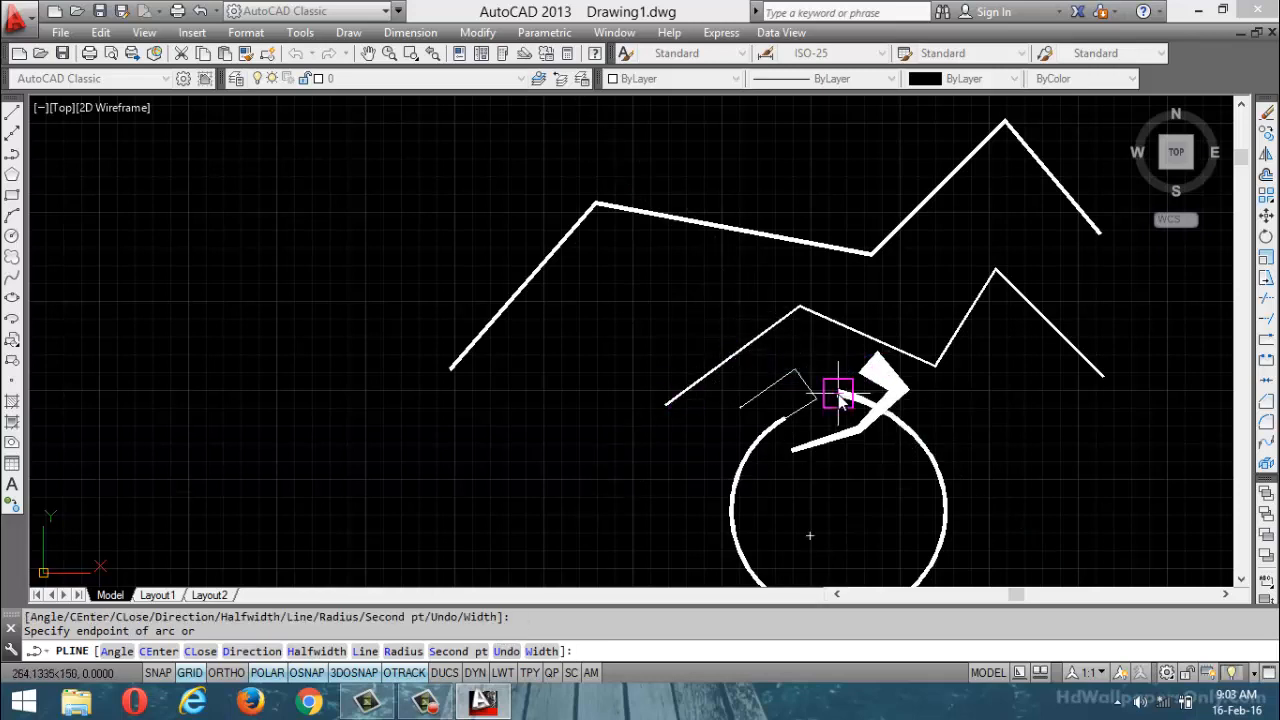
# Add a third arc segment widening from 20 to 80, about 774 units across, and end the polyline
pyautogui.click(545, 651)
pyautogui.press('Return')
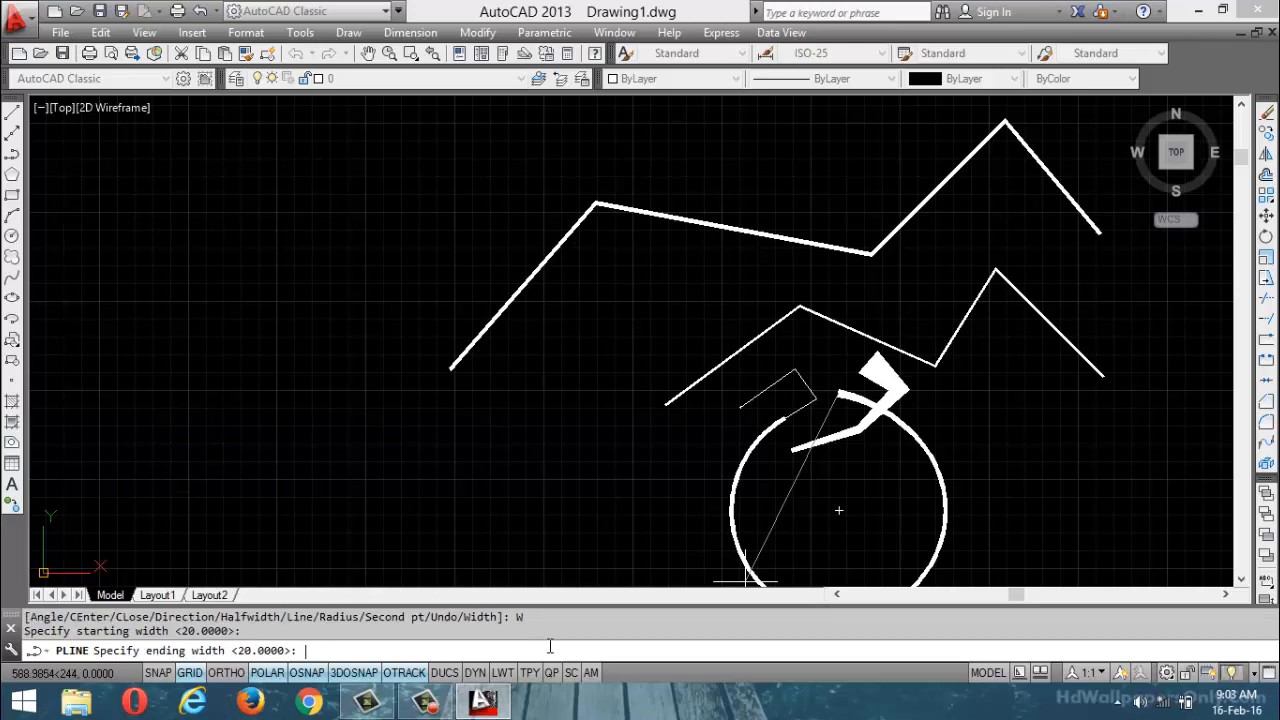
pyautogui.write('80')
pyautogui.press('Return')
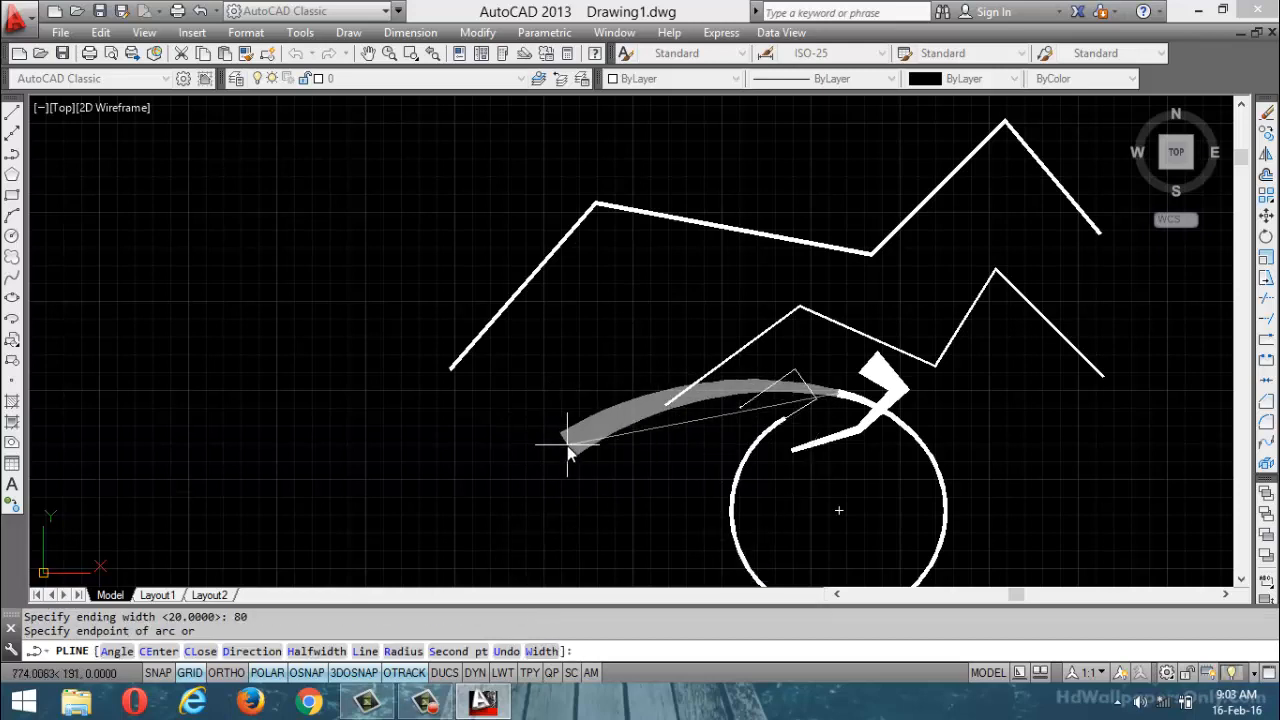
pyautogui.click(566, 443)
pyautogui.press('Return')
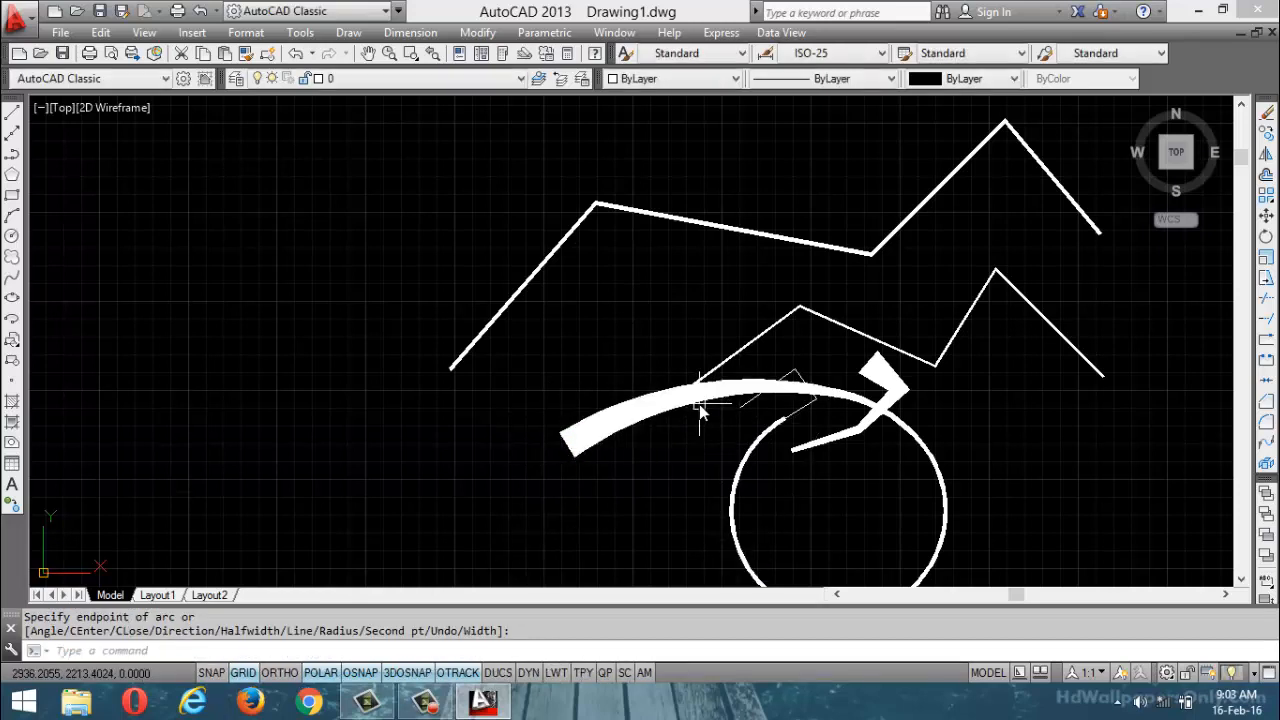
# Start a new polyline in the empty area beside the existing shapes and set its starting and ending widths to 0
pyautogui.write('pl')
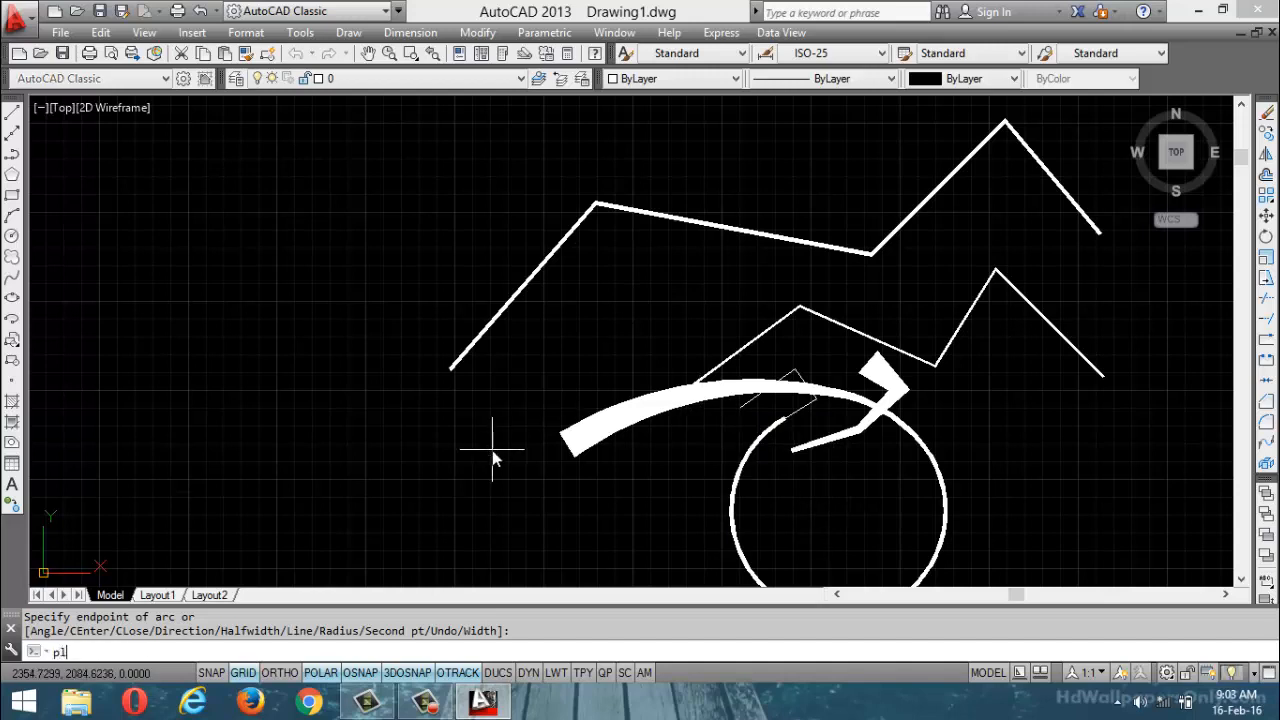
pyautogui.press('Return')
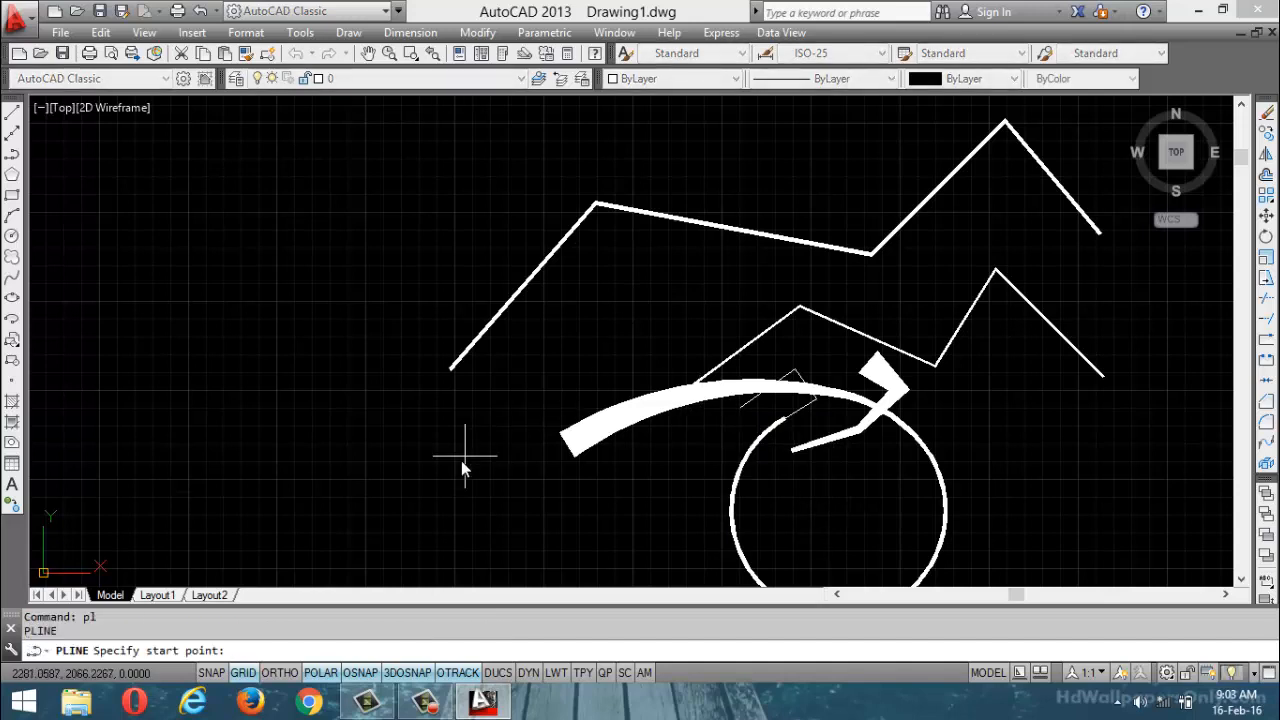
pyautogui.click(203, 250)
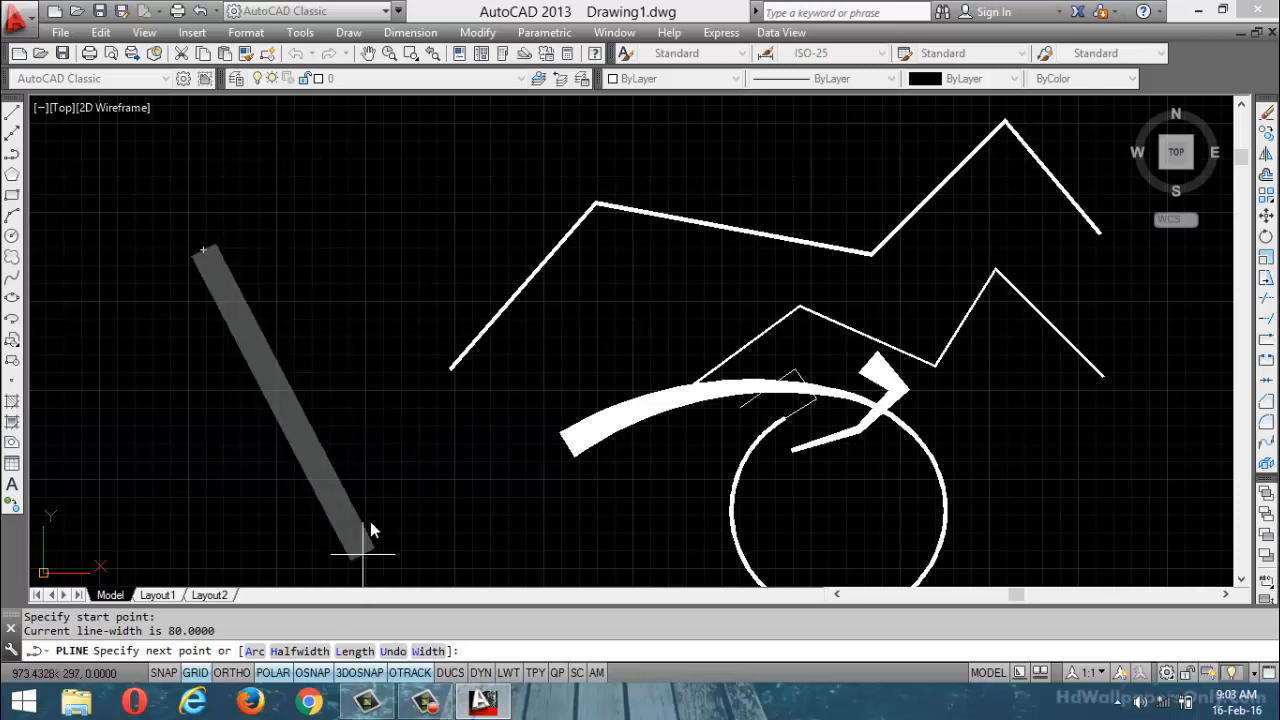
pyautogui.doubleClick(216, 631)
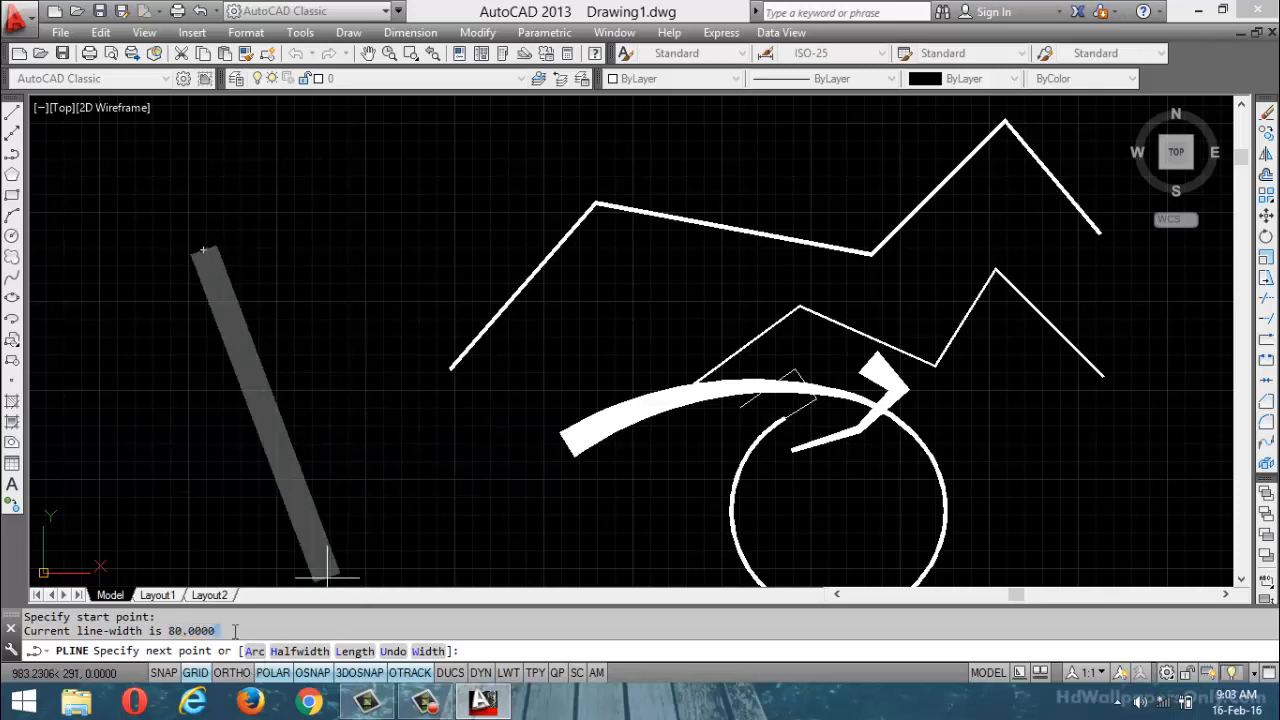
pyautogui.click(150, 642)
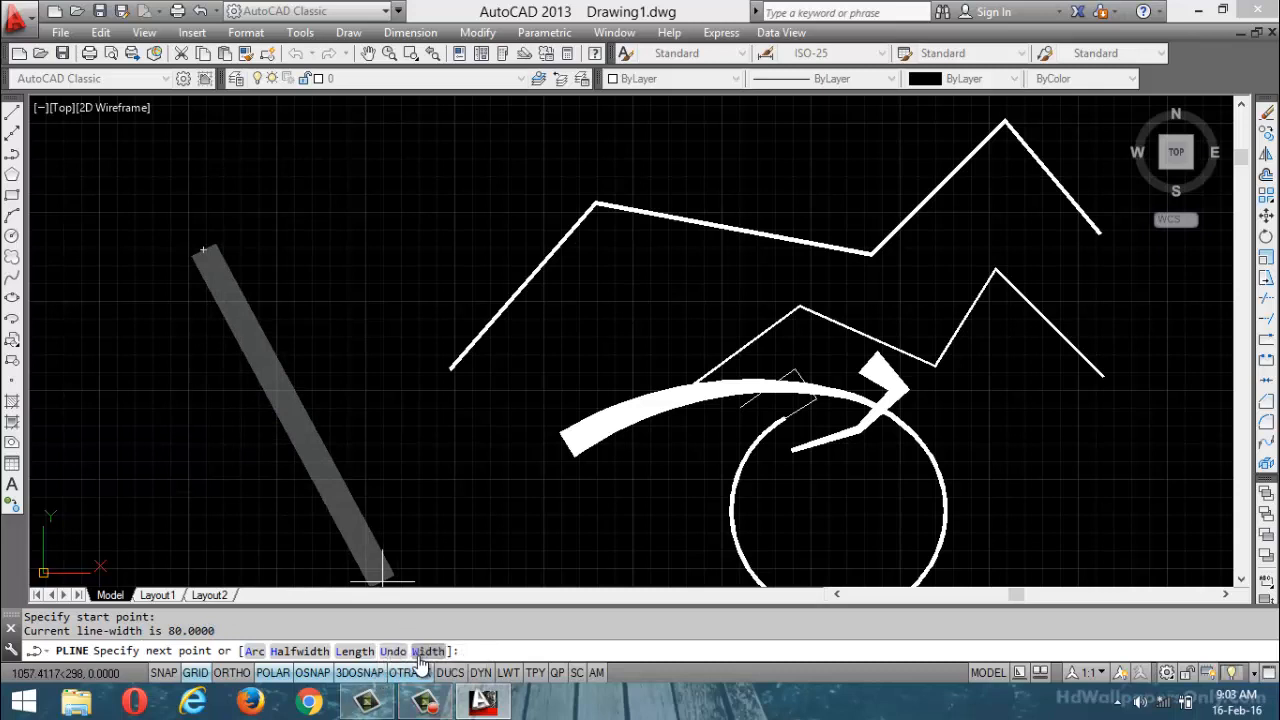
pyautogui.click(421, 657)
pyautogui.write('0')
pyautogui.press('Return')
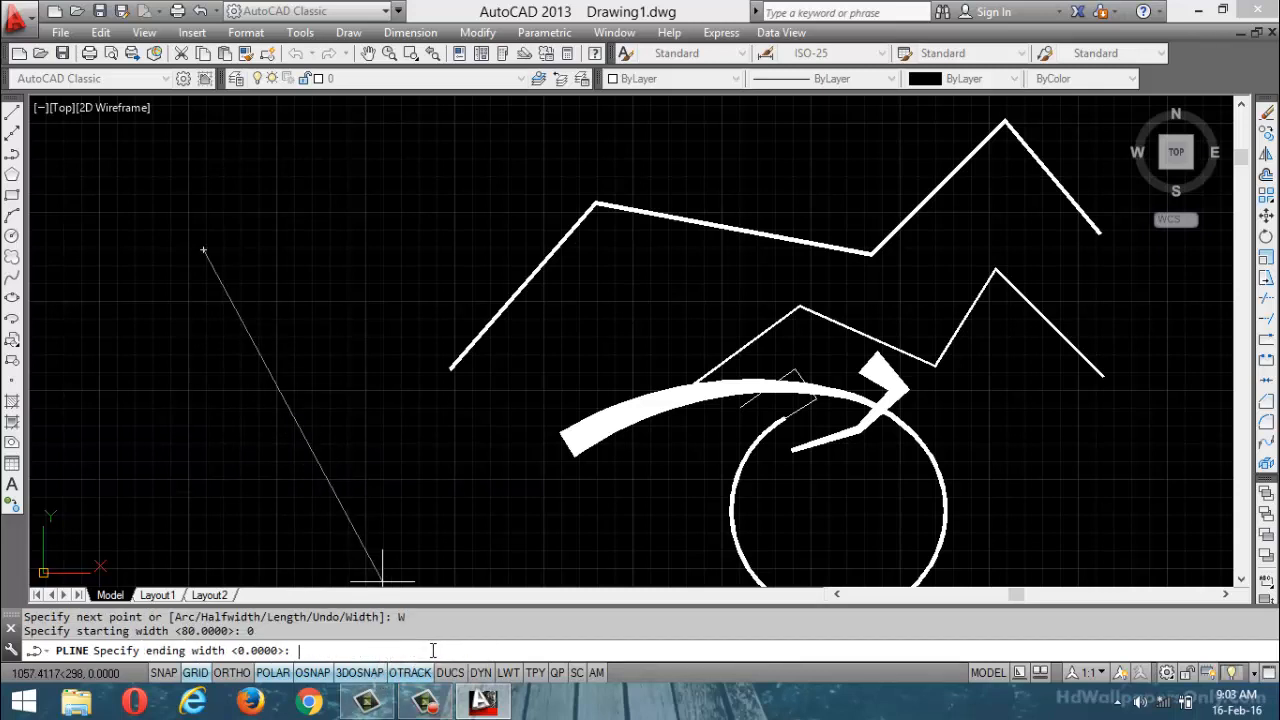
pyautogui.write('0')
pyautogui.press('Return')
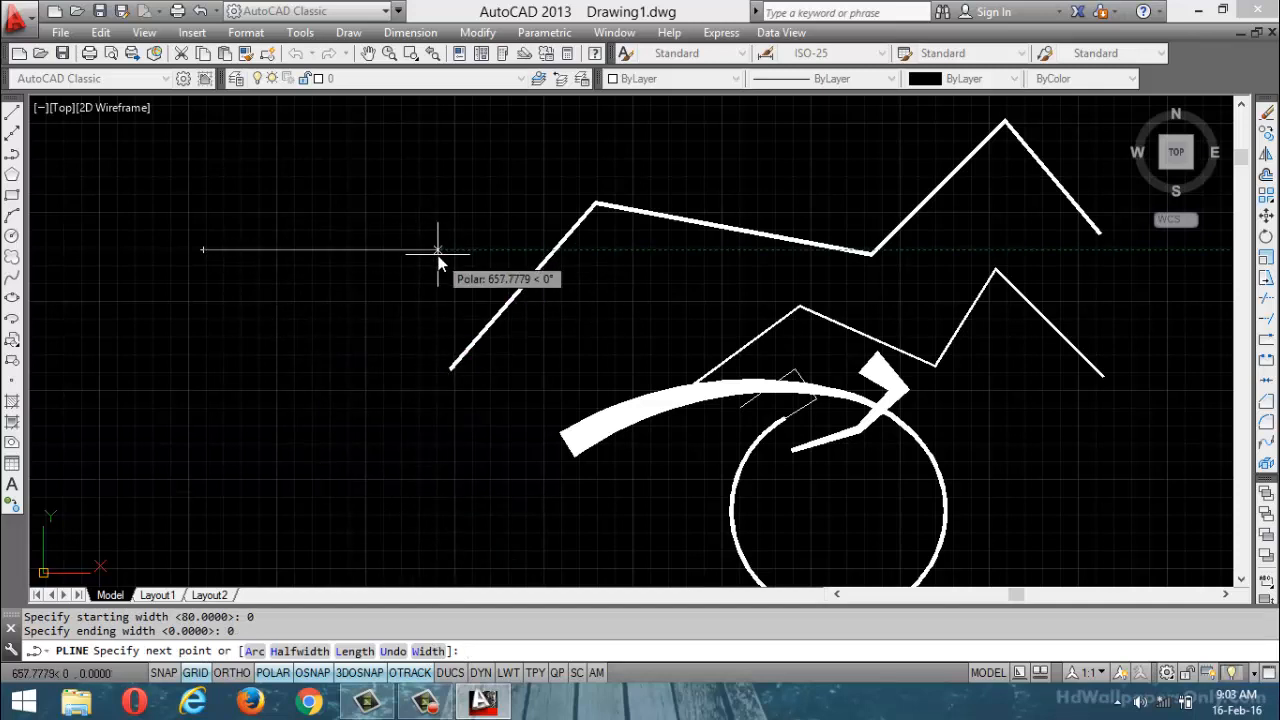
# Draw a single short polyline segment widening from 0 to 10, rising slightly away from the start point, and end the polyline
pyautogui.click(432, 651)
pyautogui.write('0')
pyautogui.press('Return')
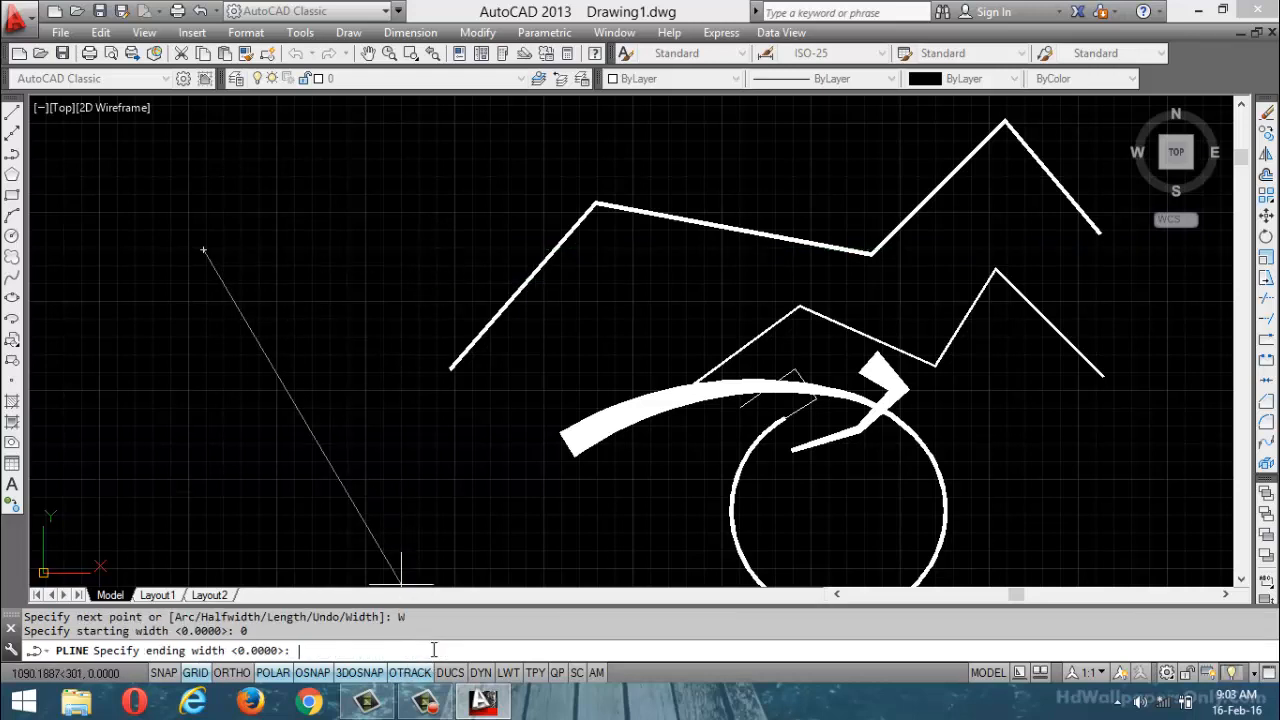
pyautogui.write('10')
pyautogui.press('Return')
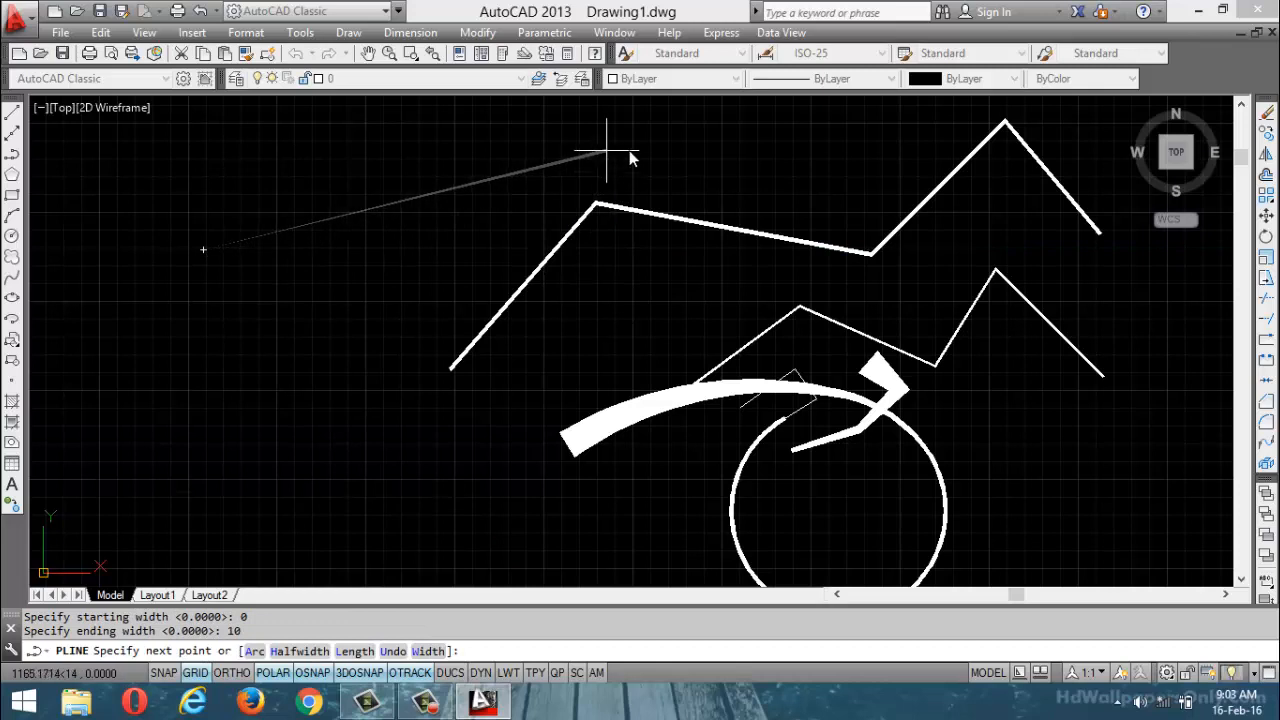
pyautogui.click(252, 232)
pyautogui.scroll(7, 240, 240)
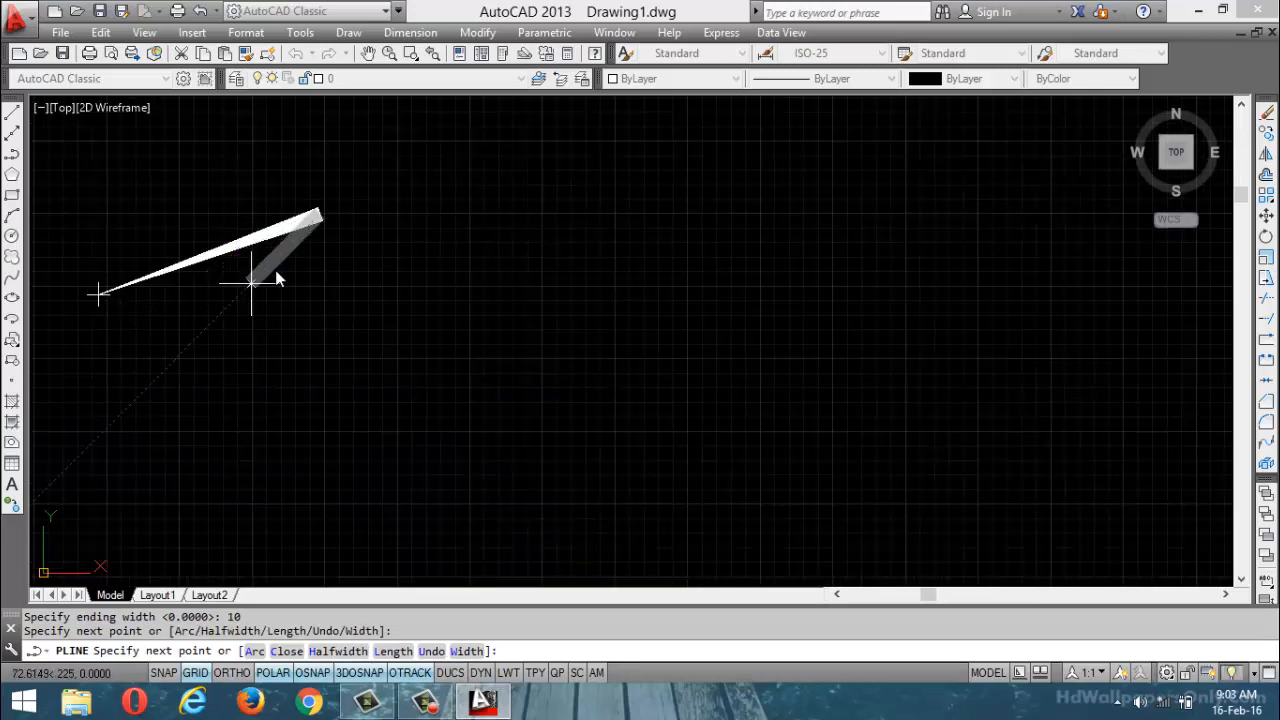
pyautogui.press('Return')
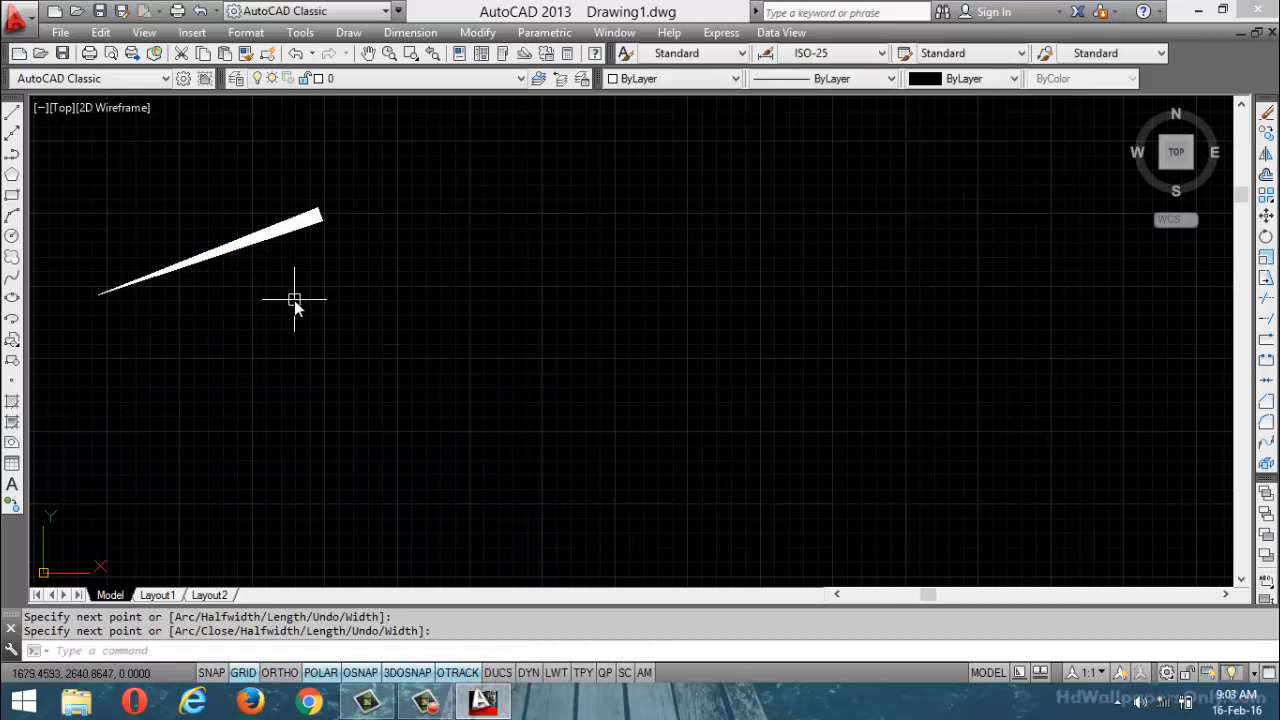
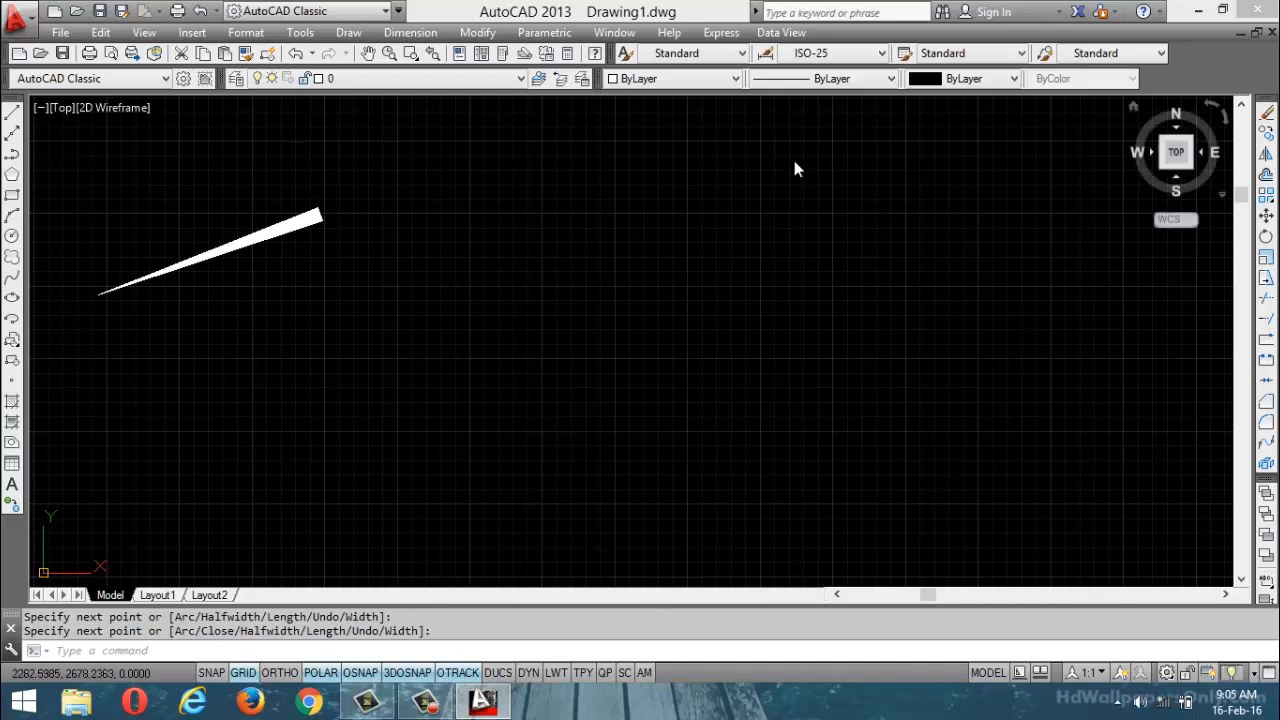
# Erase every object in the drawing
pyautogui.press('Escape')
pyautogui.press('Escape')
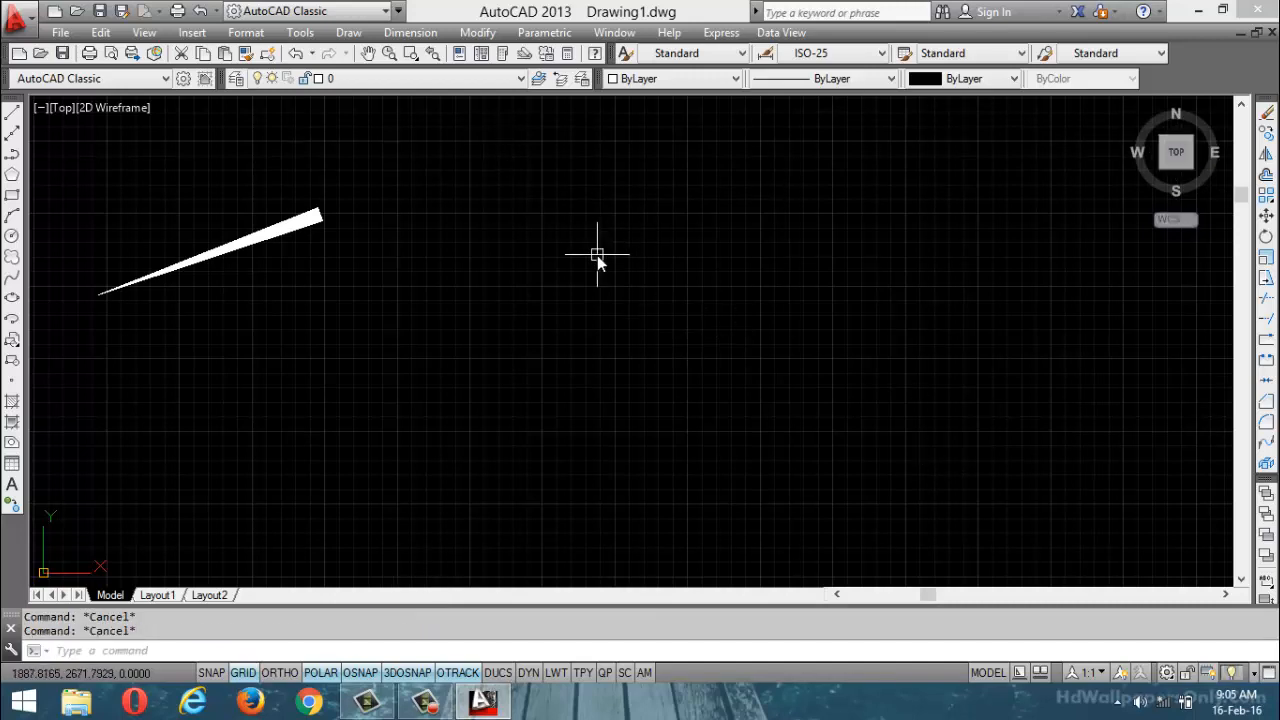
pyautogui.hotkey('ctrl', 'a')
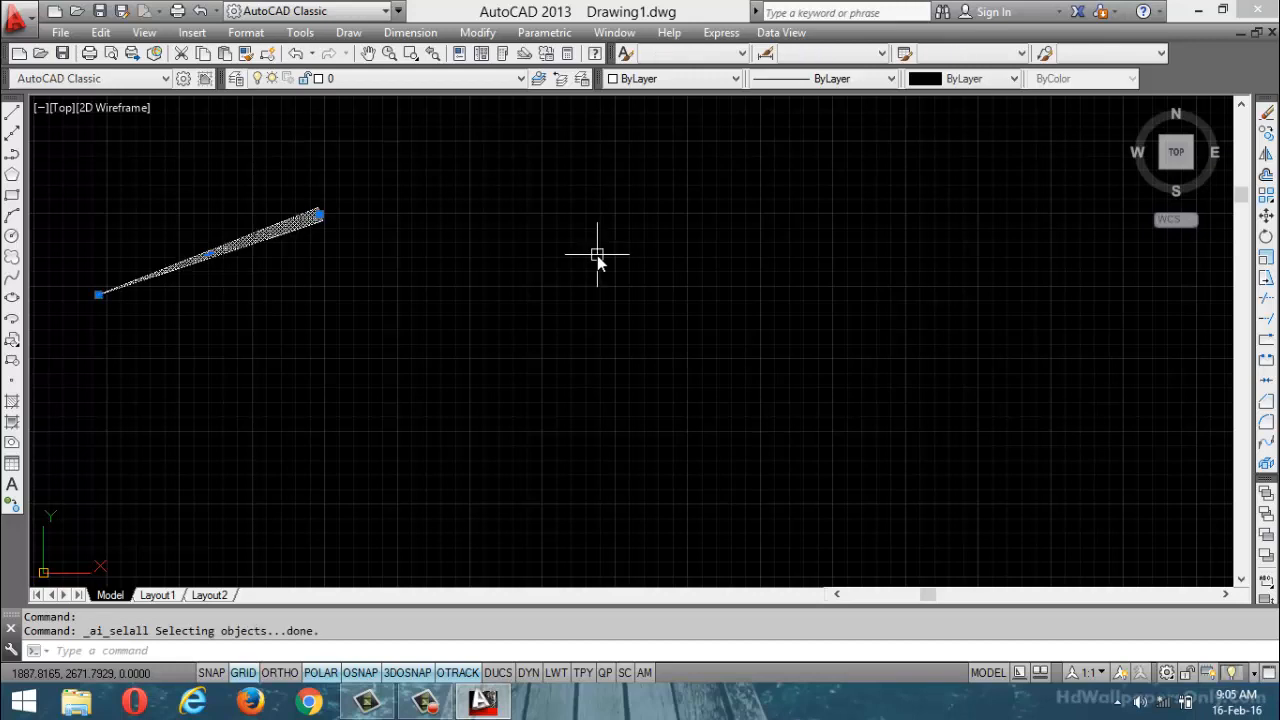
pyautogui.press('Delete')
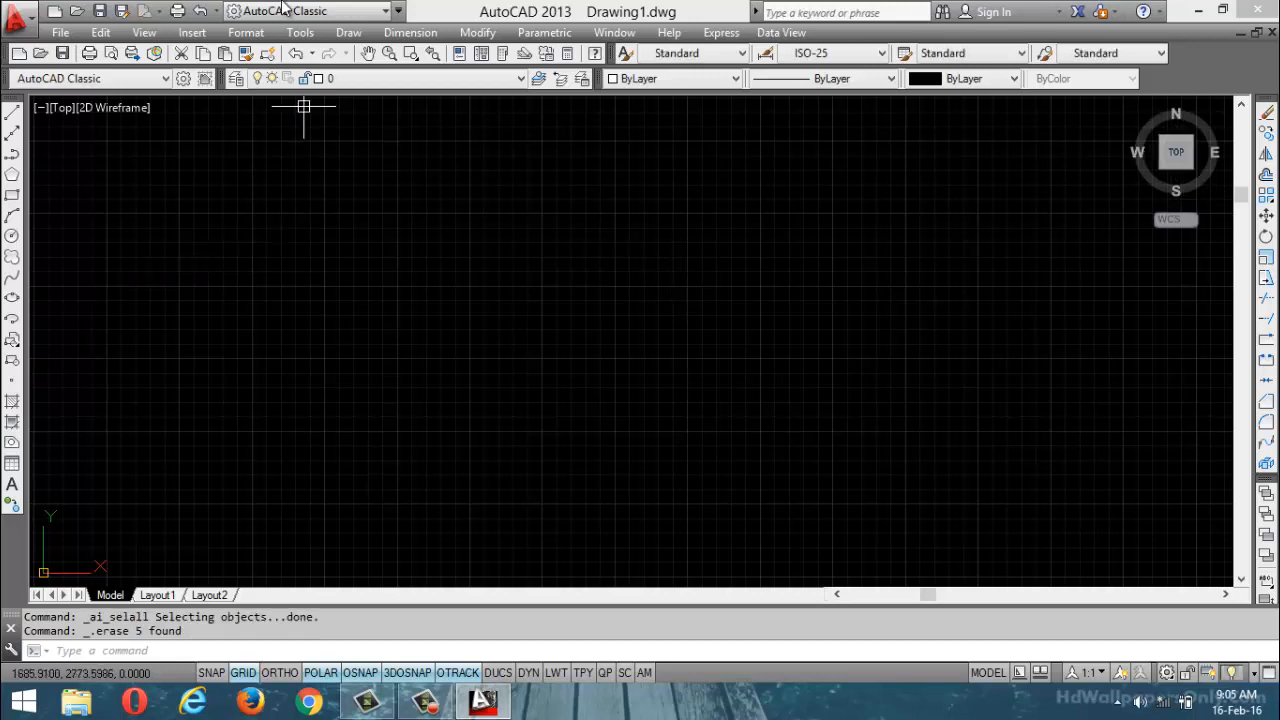
# Draw an open nine-segment zigzag 3D polyline that loops back past its start point and ends just above it
pyautogui.click(348, 32)
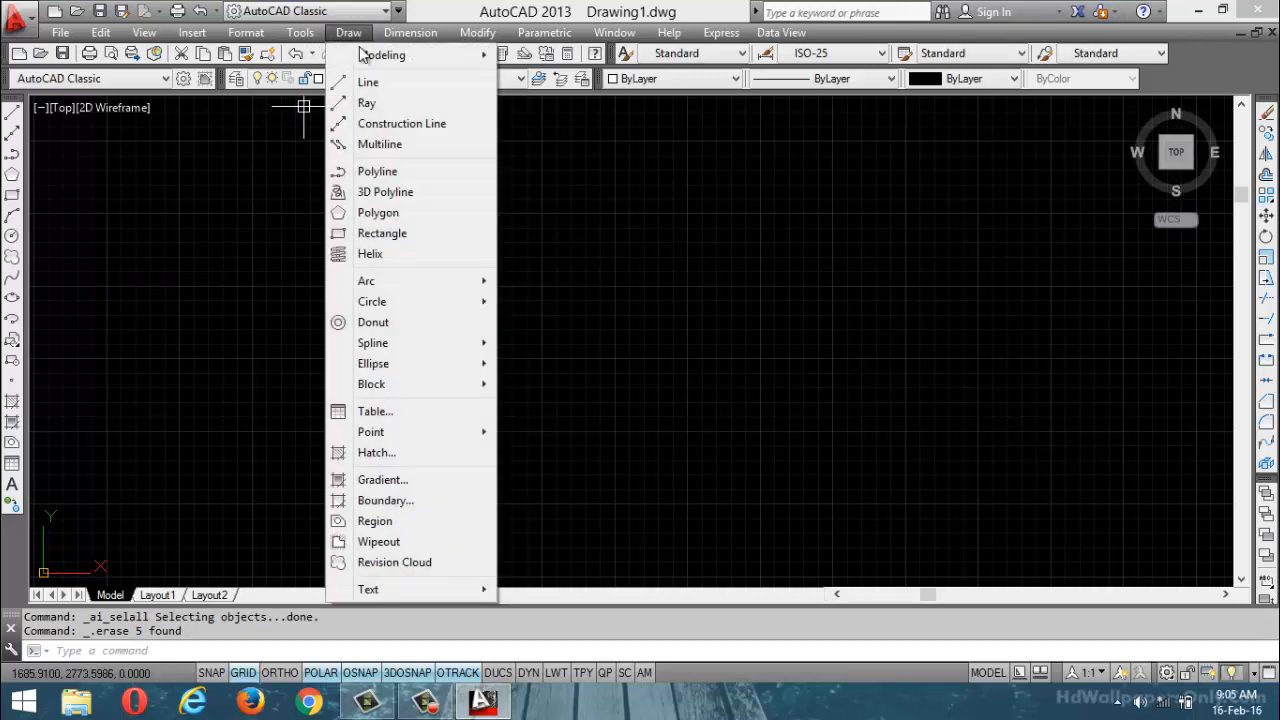
pyautogui.click(408, 200)
pyautogui.click(291, 437)
pyautogui.click(537, 172)
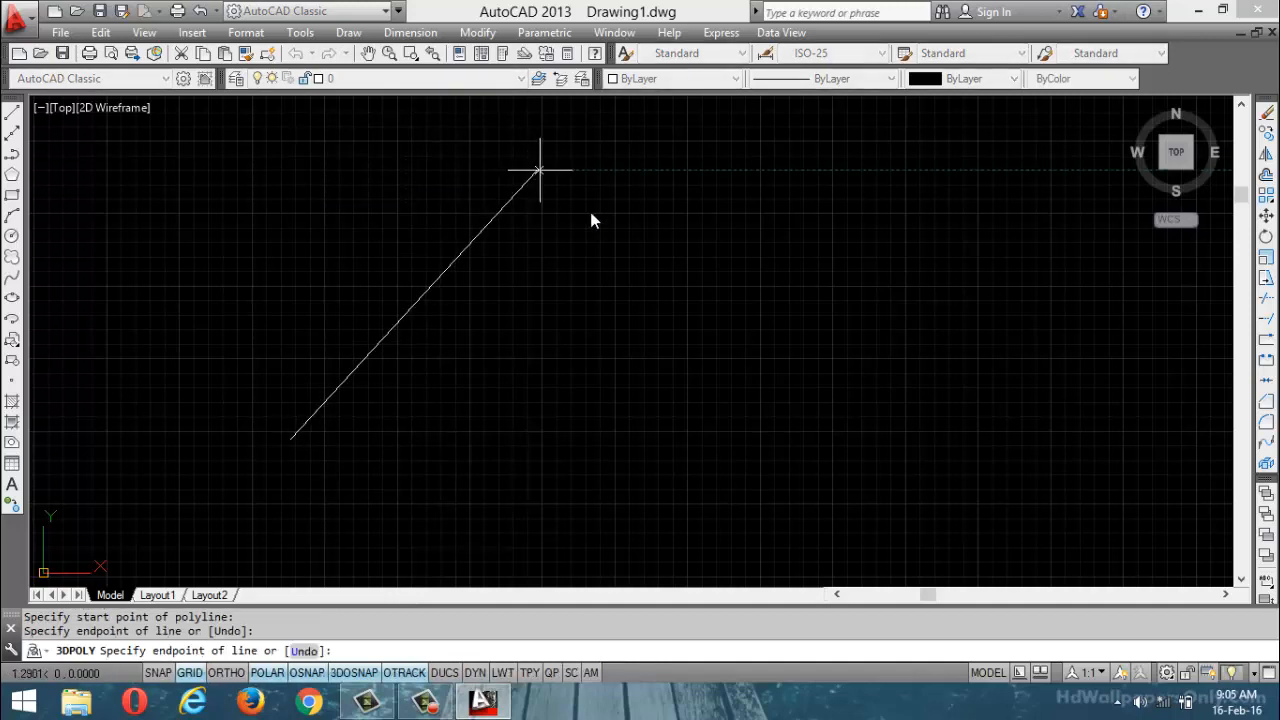
pyautogui.click(674, 308)
pyautogui.click(866, 157)
pyautogui.click(900, 276)
pyautogui.click(785, 391)
pyautogui.click(481, 392)
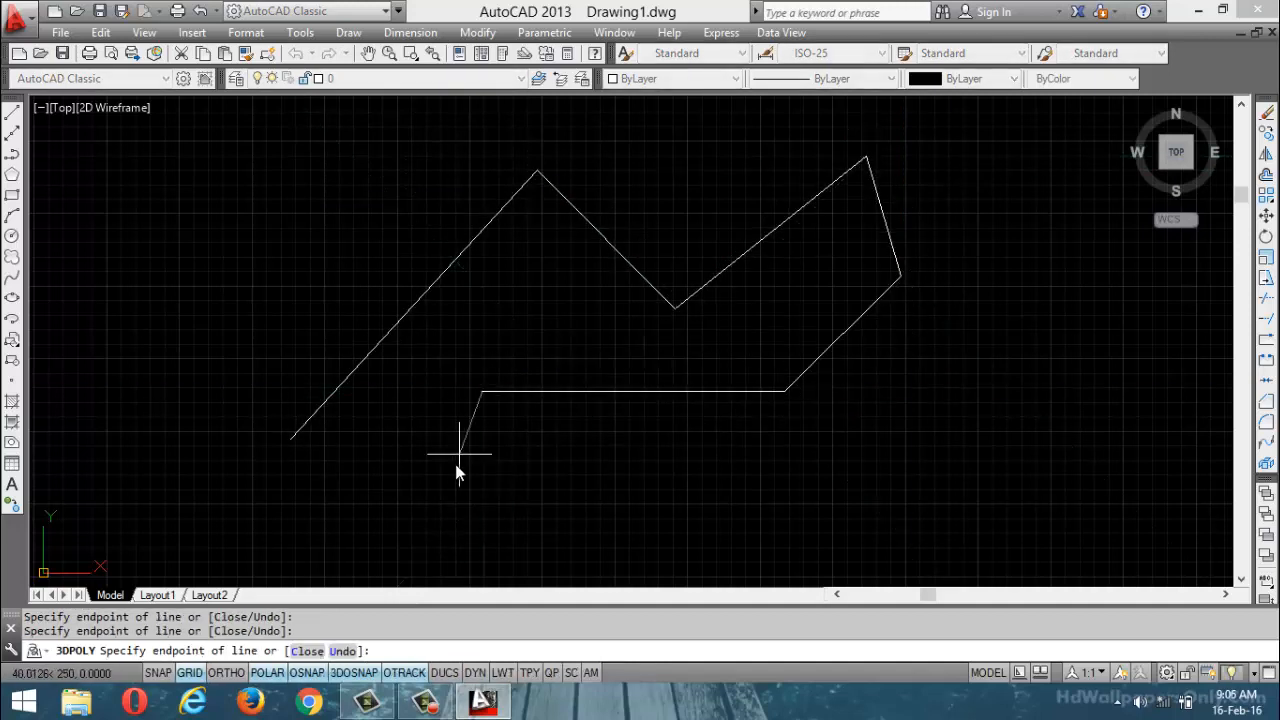
pyautogui.click(389, 502)
pyautogui.click(276, 428)
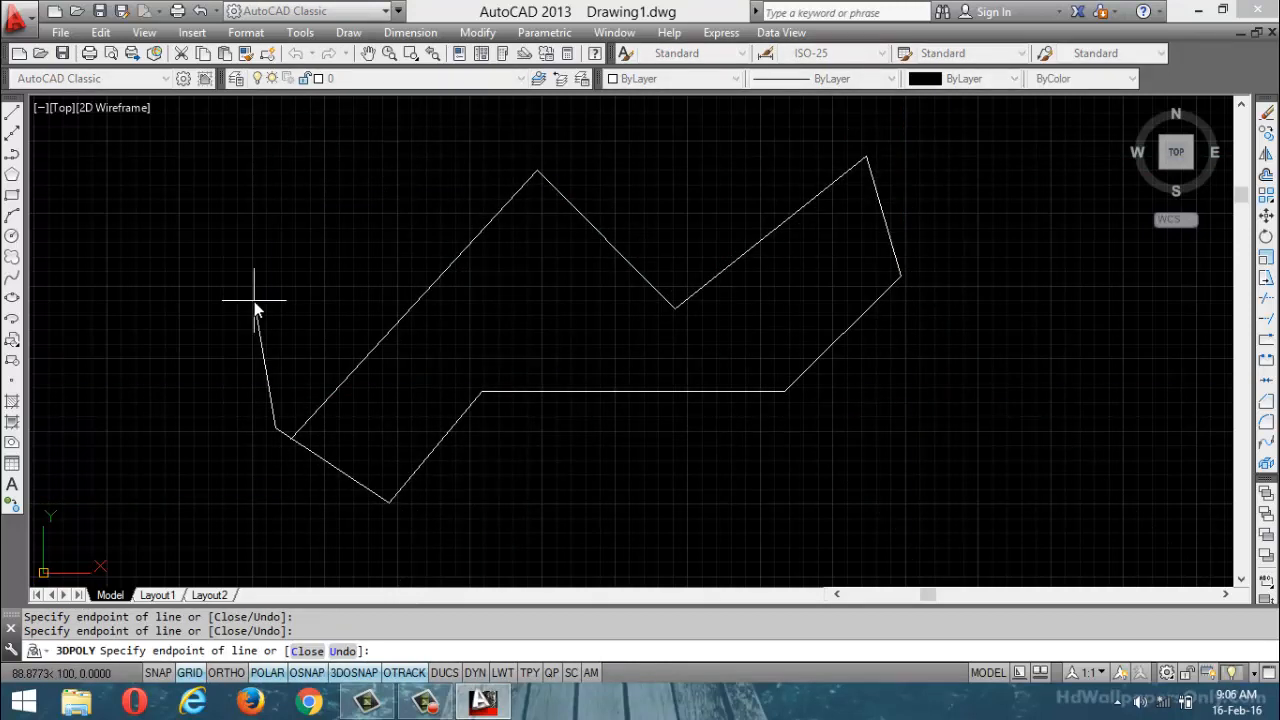
pyautogui.click(254, 301)
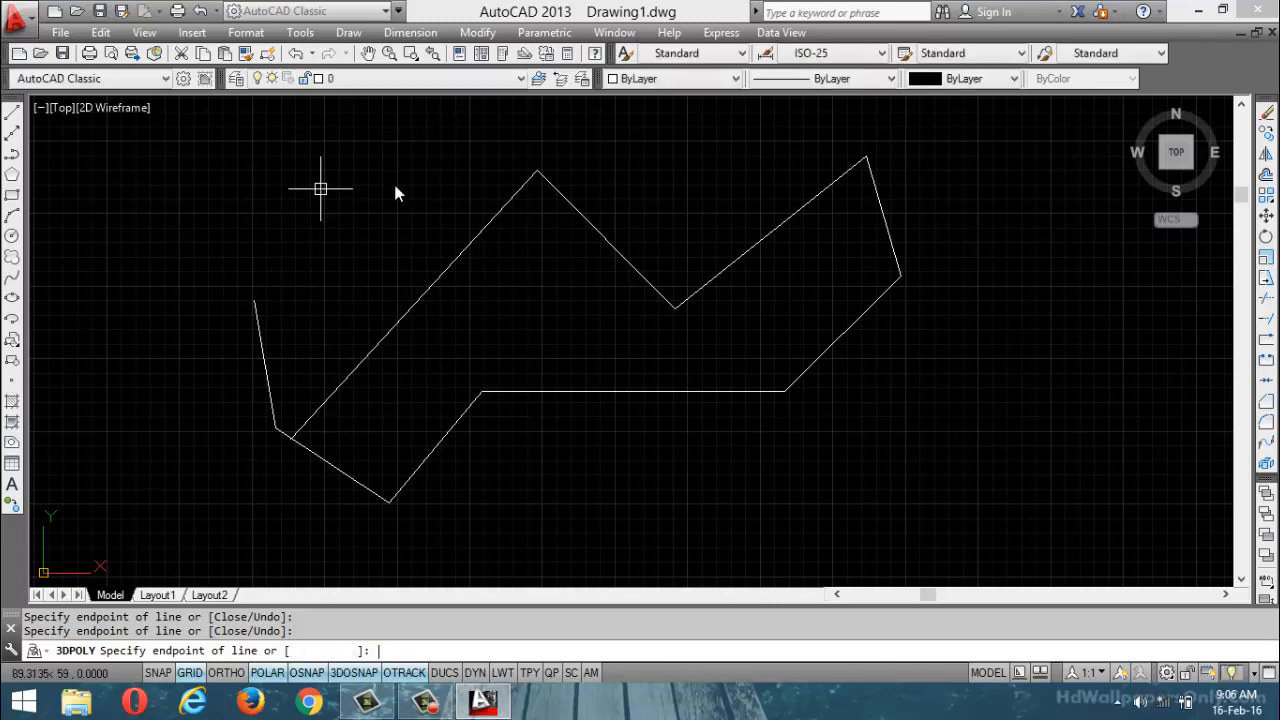
pyautogui.press('Escape')
# Select the zigzag 3D polyline to inspect its extent and object type, and deselect it
pyautogui.click(469, 243)
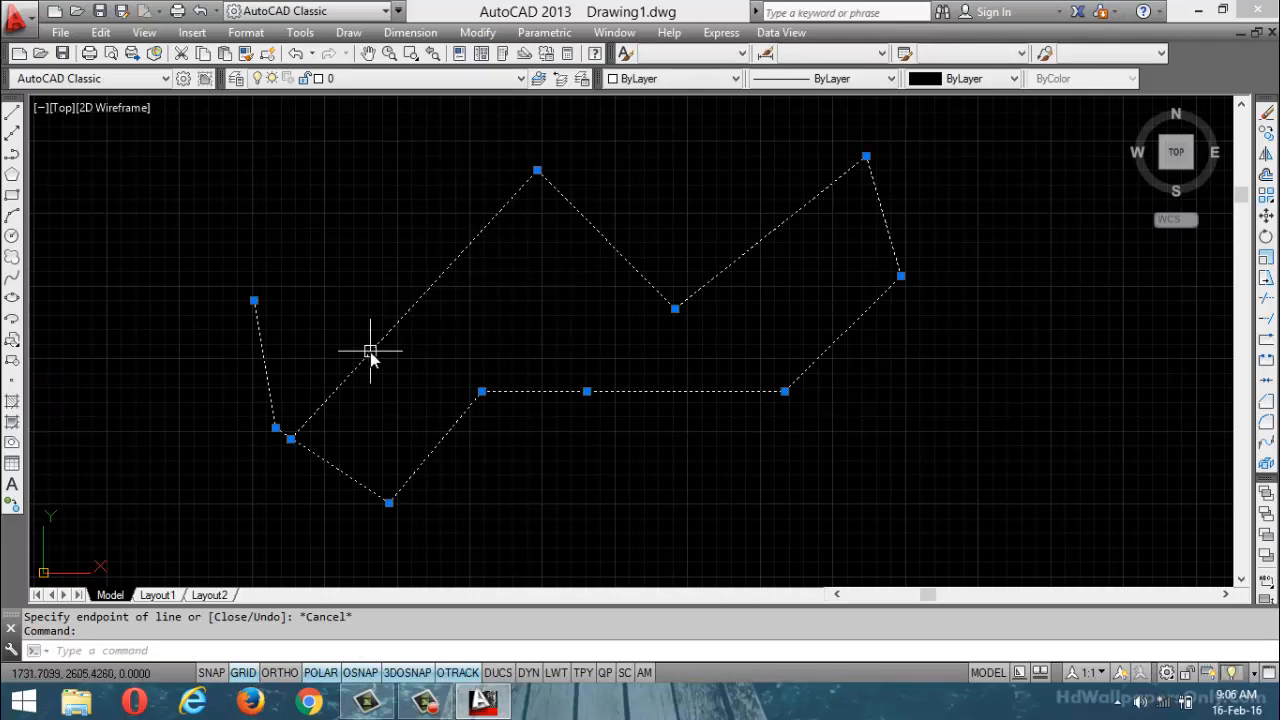
pyautogui.moveTo(370, 352)
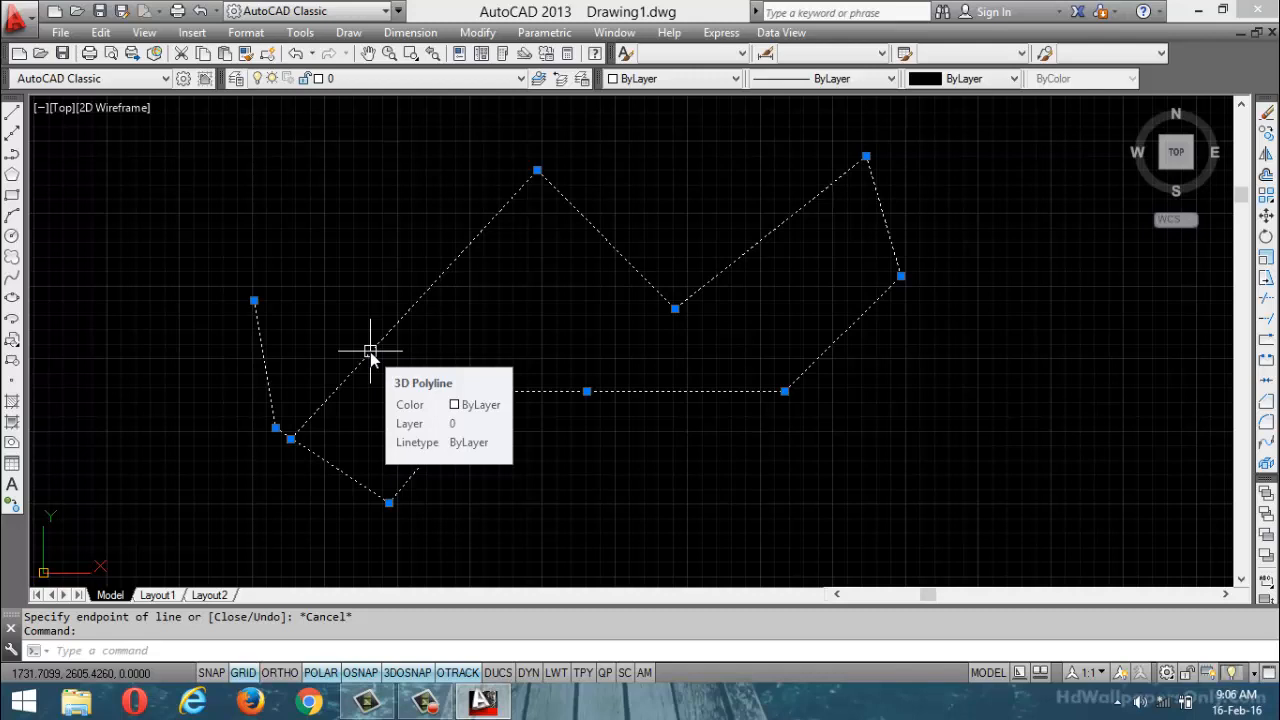
pyautogui.press('Escape')
# Draw a separate three-segment 3D polyline from the zigzag's free upper end, arching over its first peak
pyautogui.click(12, 113)
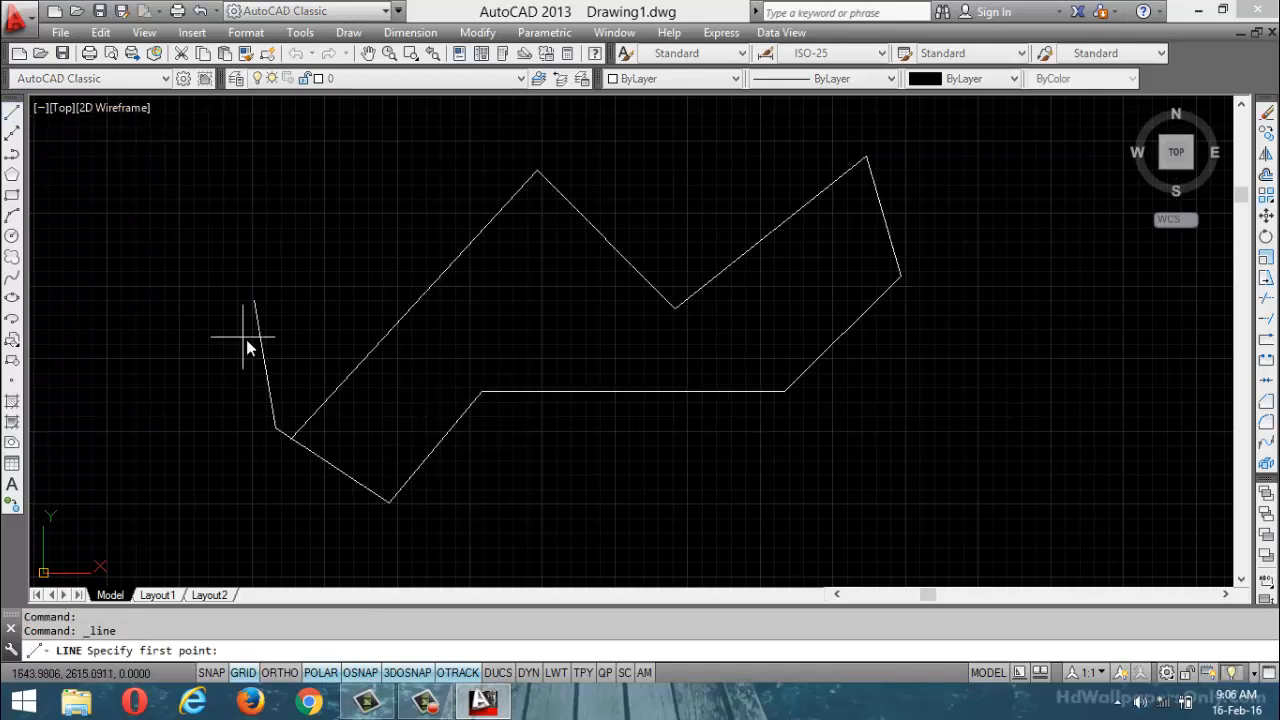
pyautogui.press('Escape')
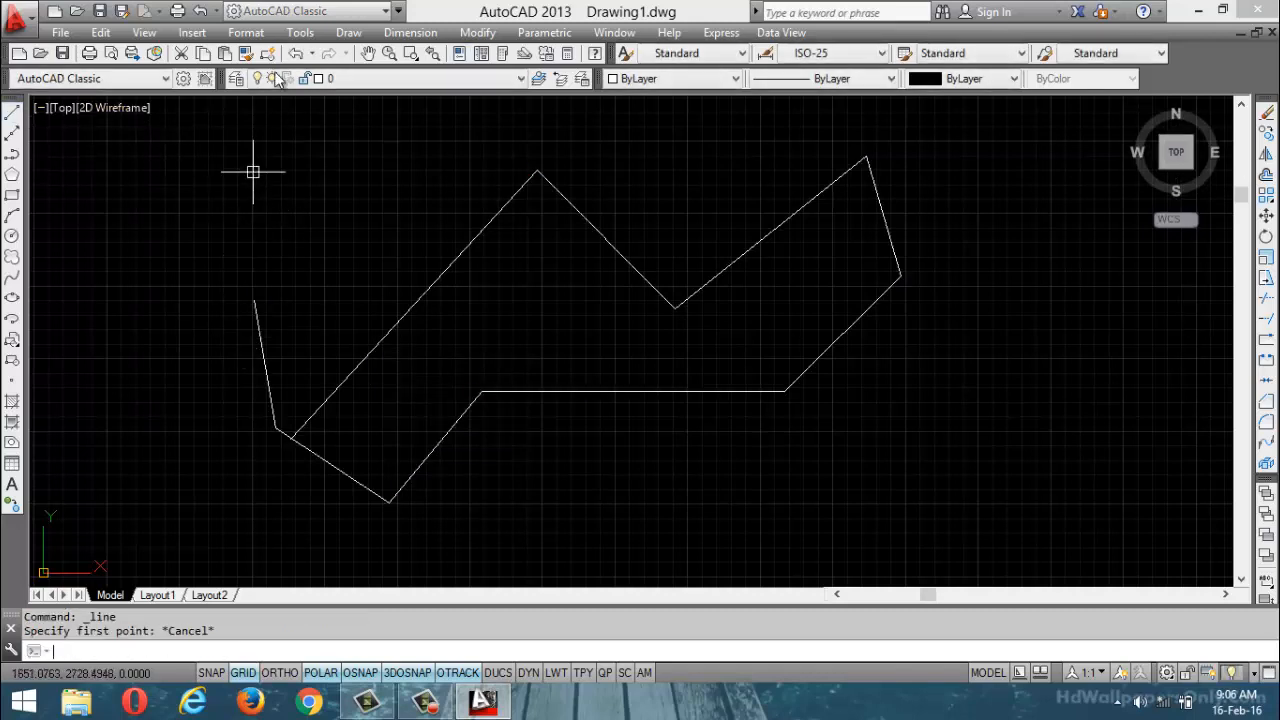
pyautogui.click(352, 33)
pyautogui.click(394, 190)
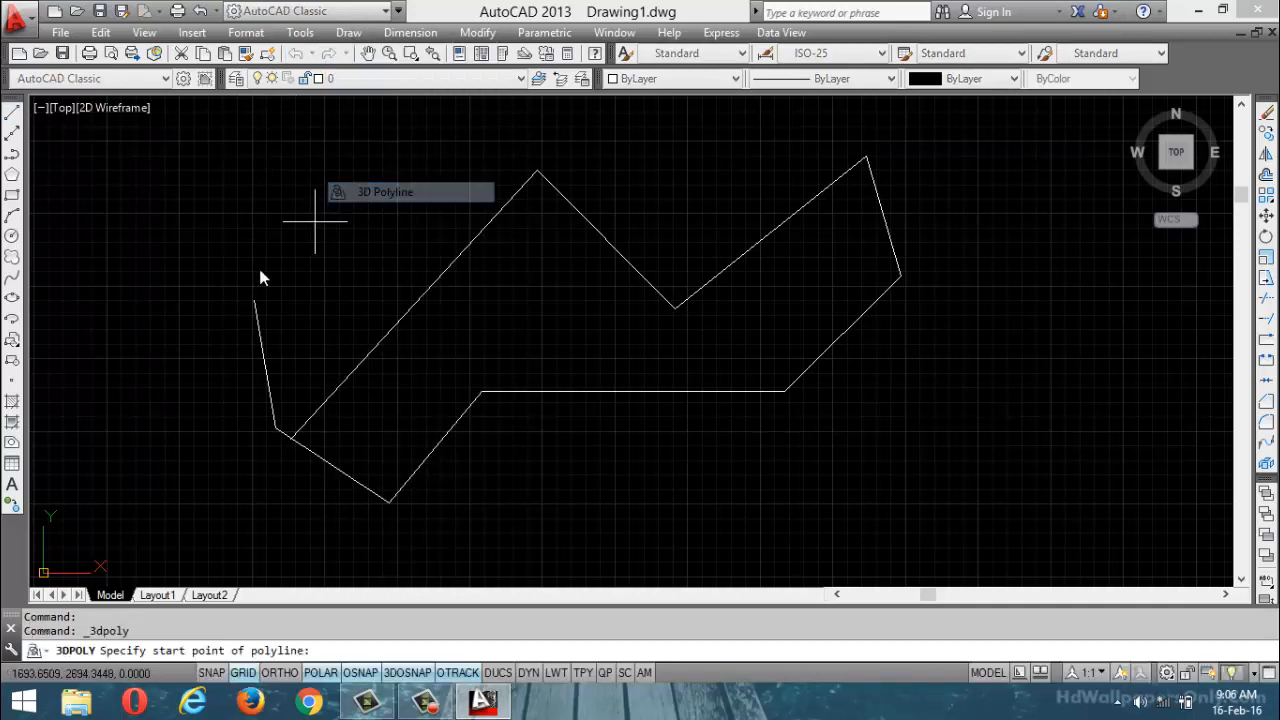
pyautogui.click(255, 298)
pyautogui.click(395, 175)
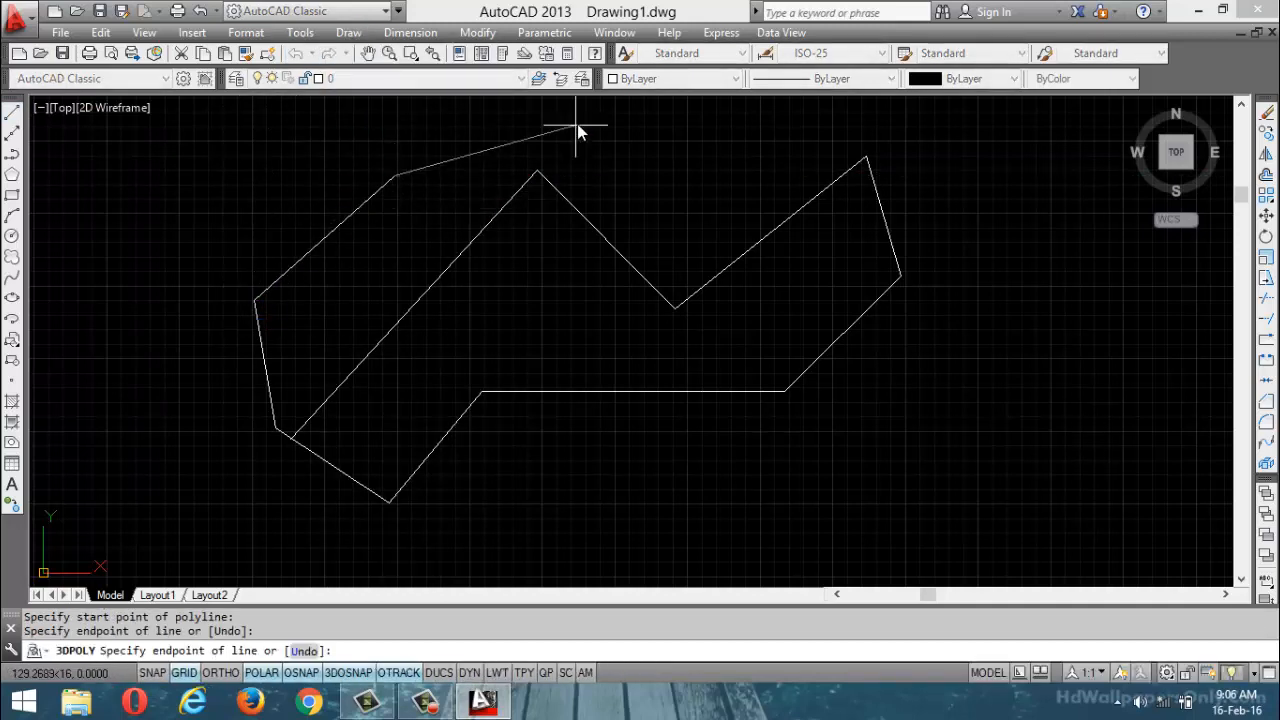
pyautogui.click(577, 124)
pyautogui.click(722, 180)
pyautogui.press('Return')
# Check that the zigzag selects separately from the second 3D polyline, and erase both
pyautogui.click(694, 293)
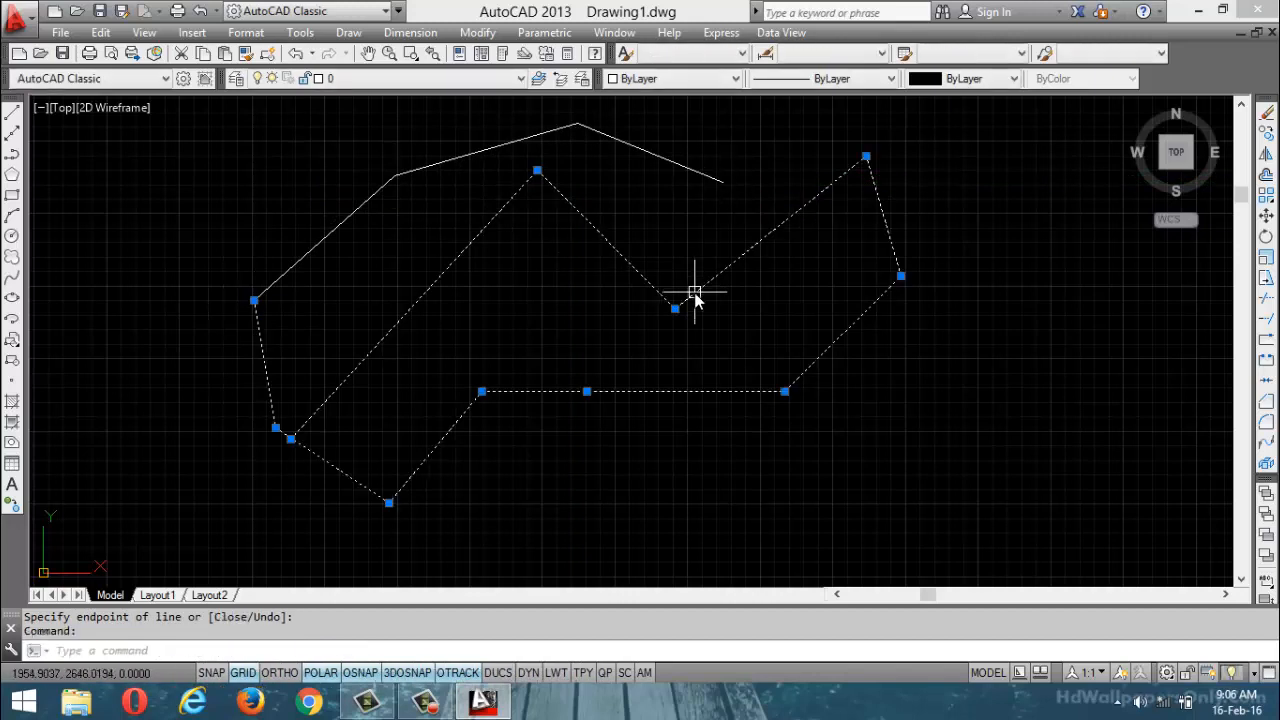
pyautogui.press('Escape')
pyautogui.hotkey('ctrl', 'a')
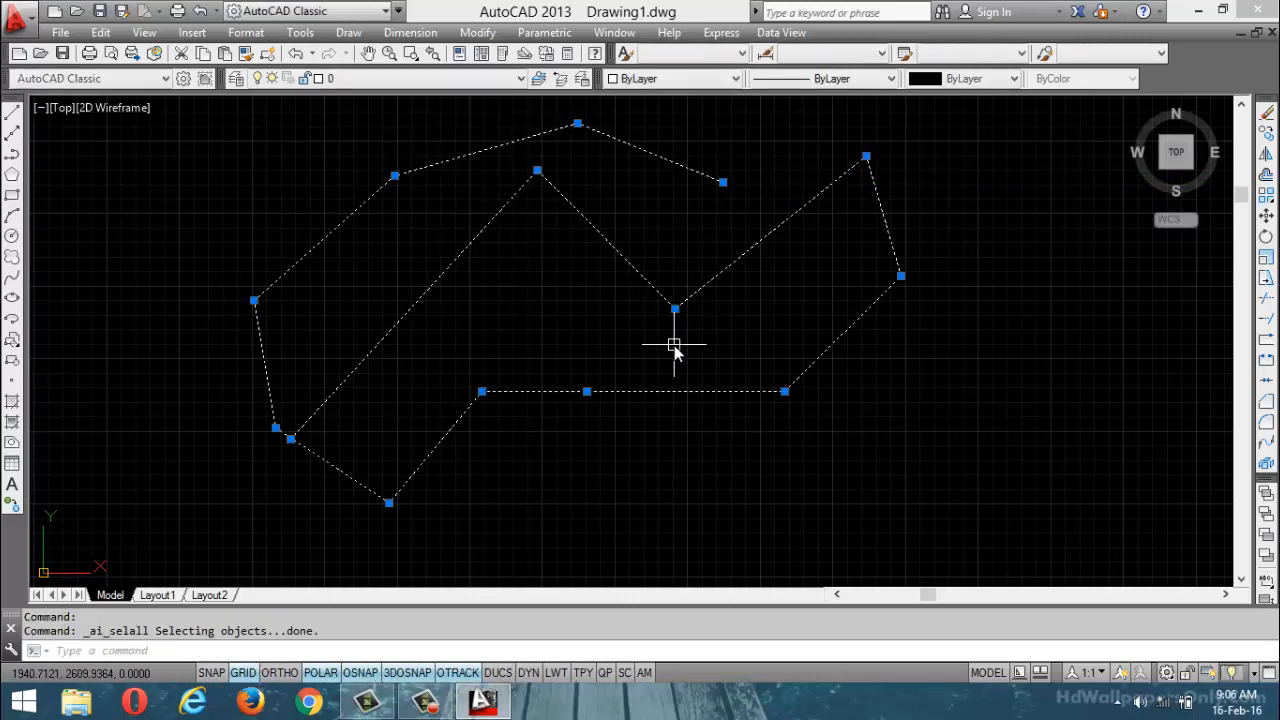
pyautogui.press('Delete')
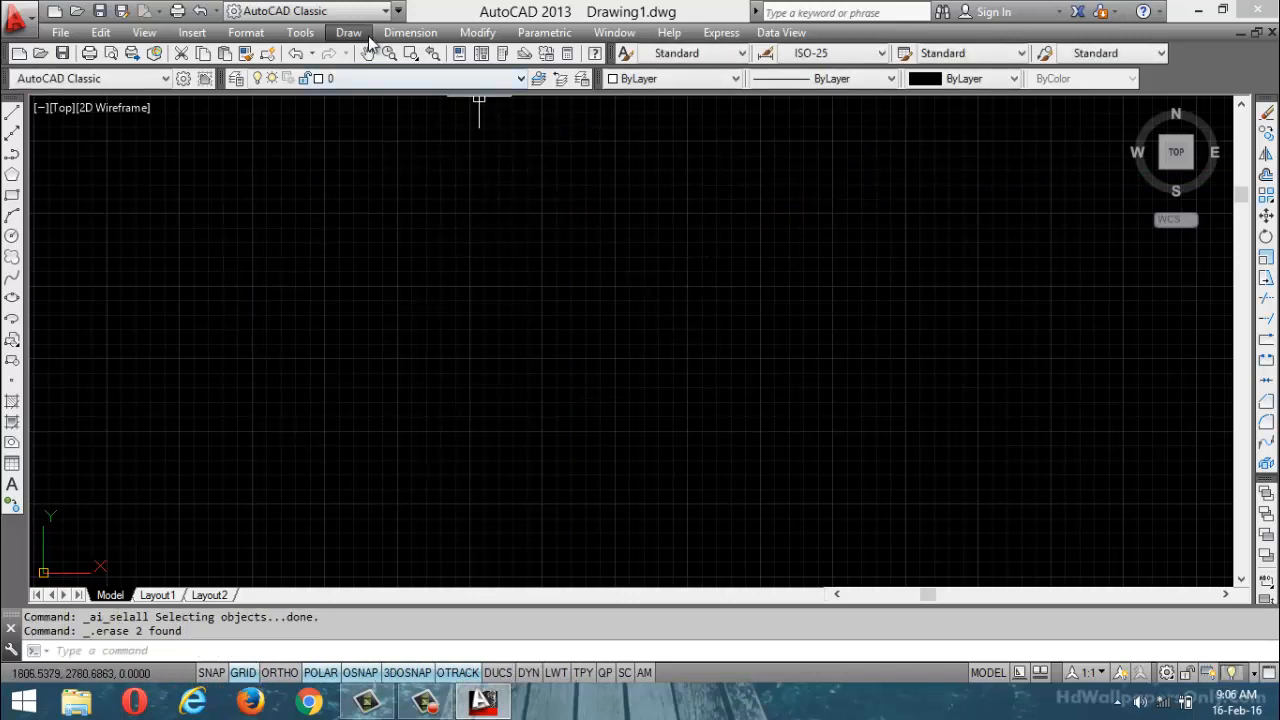
# Draw a six-sided polygon by its edge, with a horizontal bottom edge 20 units long
pyautogui.click(349, 32)
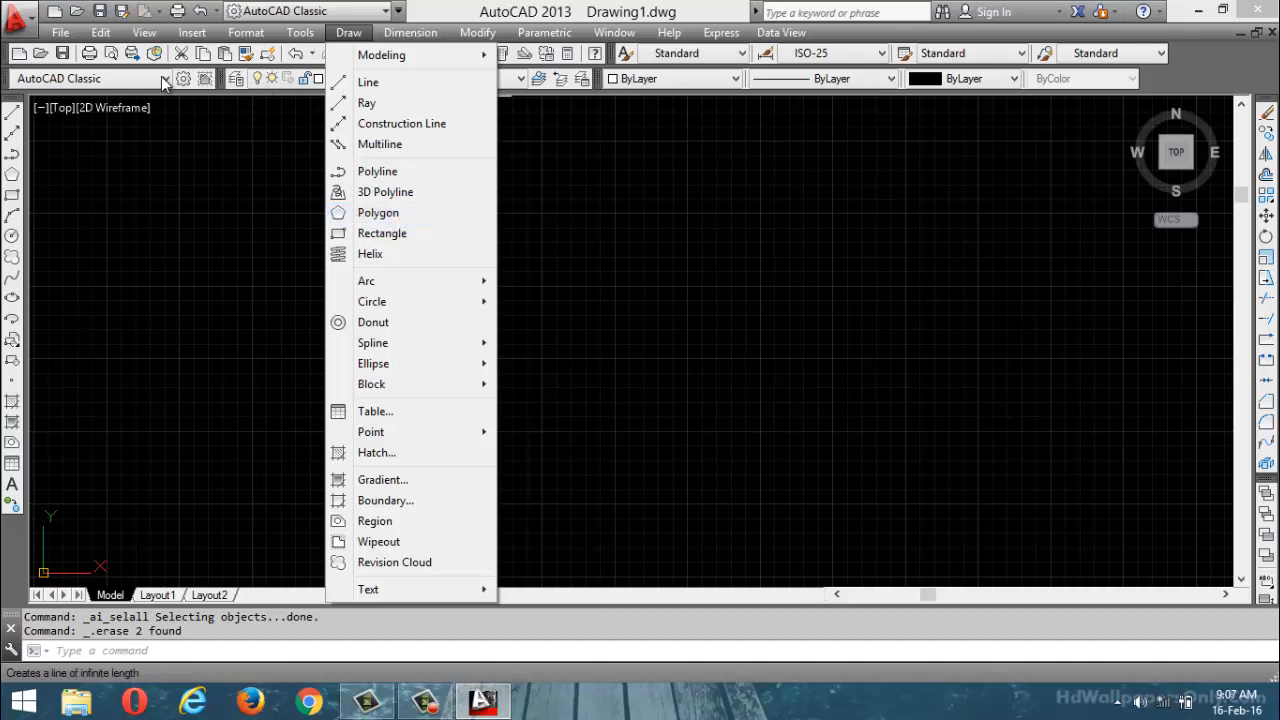
pyautogui.click(160, 310)
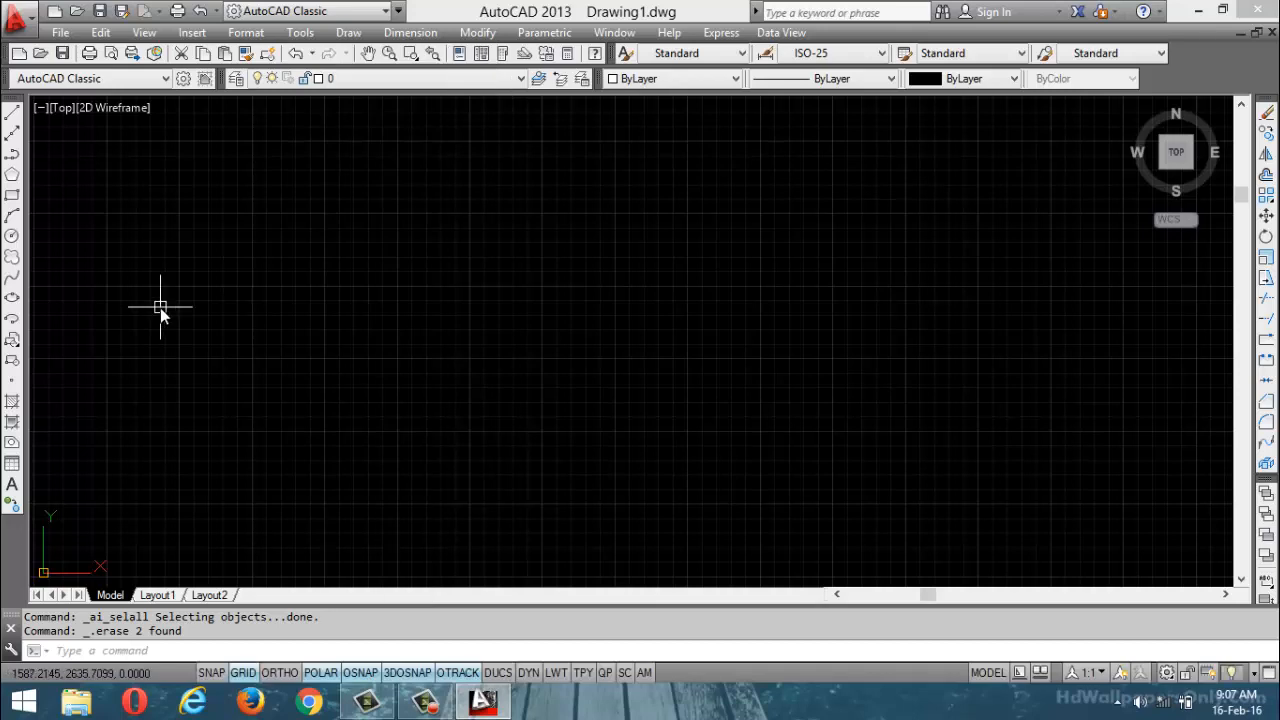
pyautogui.click(262, 650)
pyautogui.moveTo(176, 596)
pyautogui.write('POL')
pyautogui.press('Return')
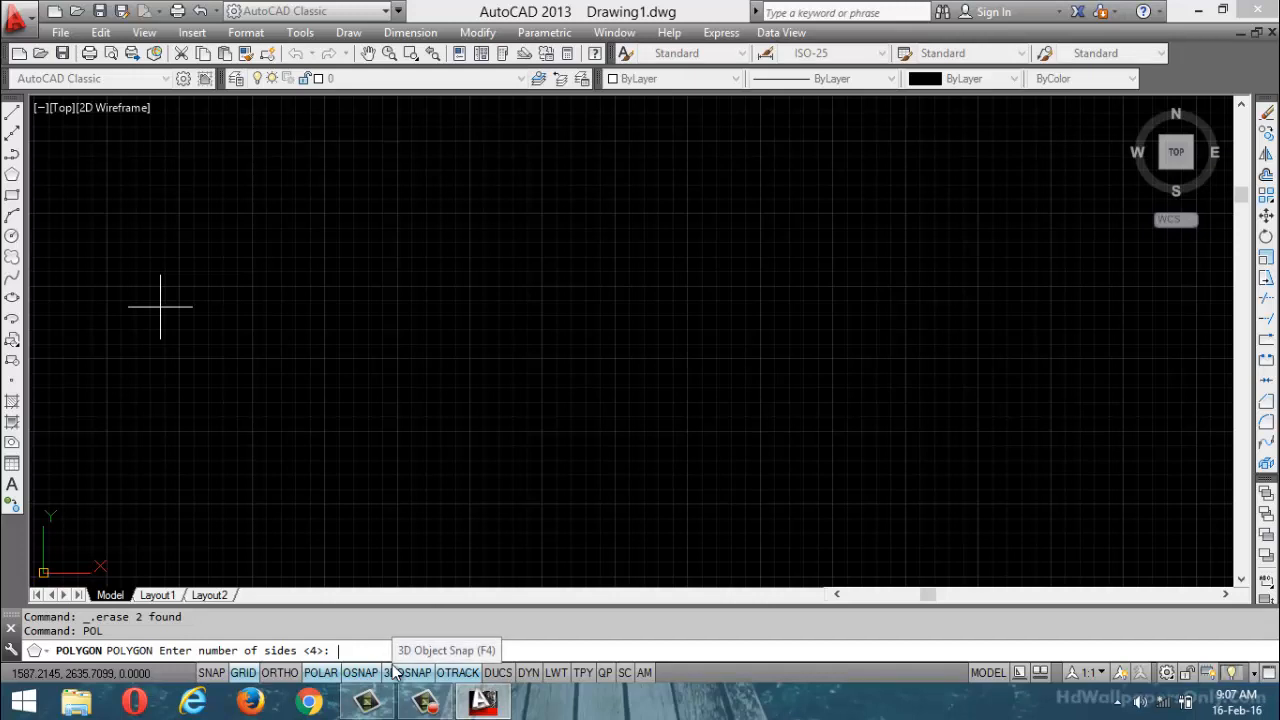
pyautogui.write('6')
pyautogui.press('Return')
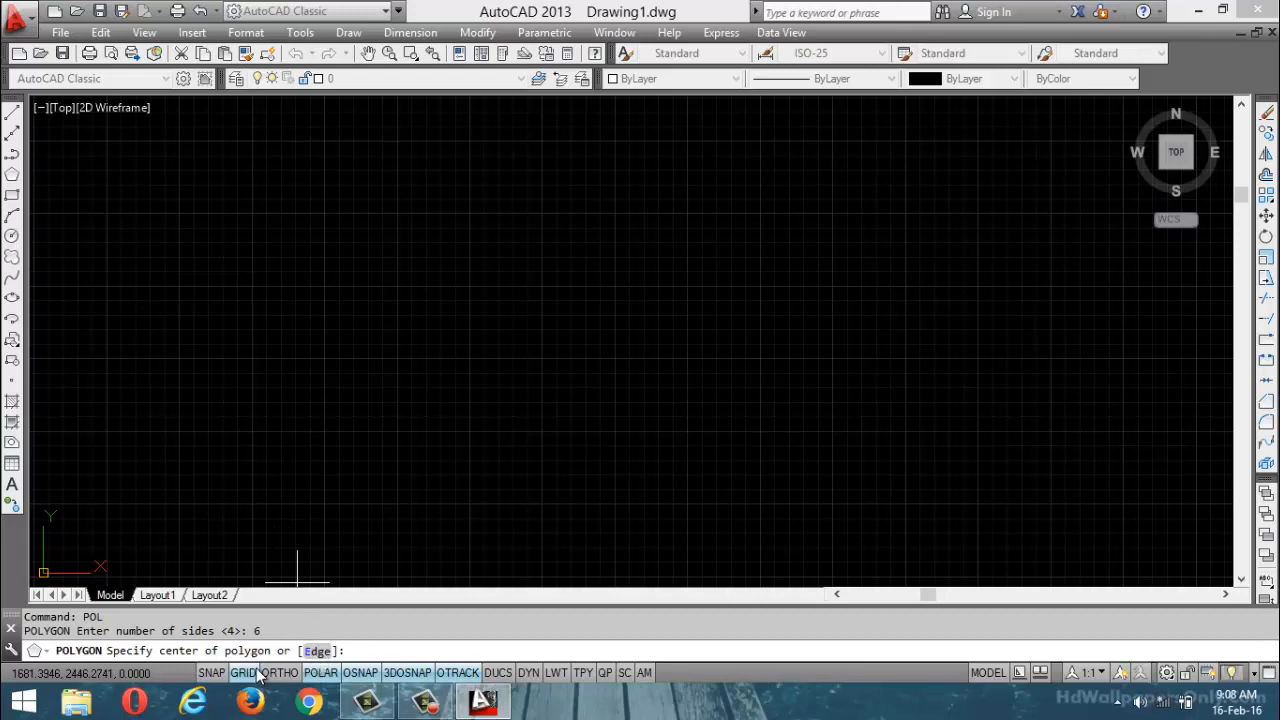
pyautogui.click(314, 651)
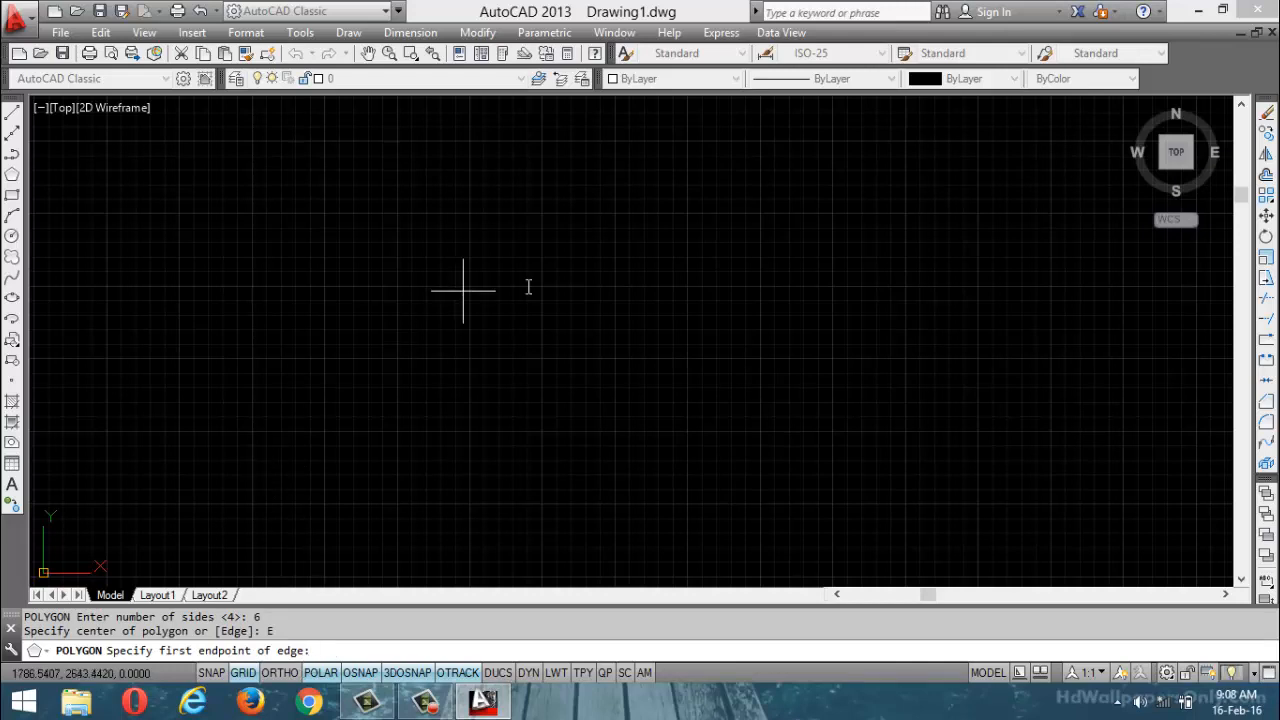
pyautogui.click(446, 400)
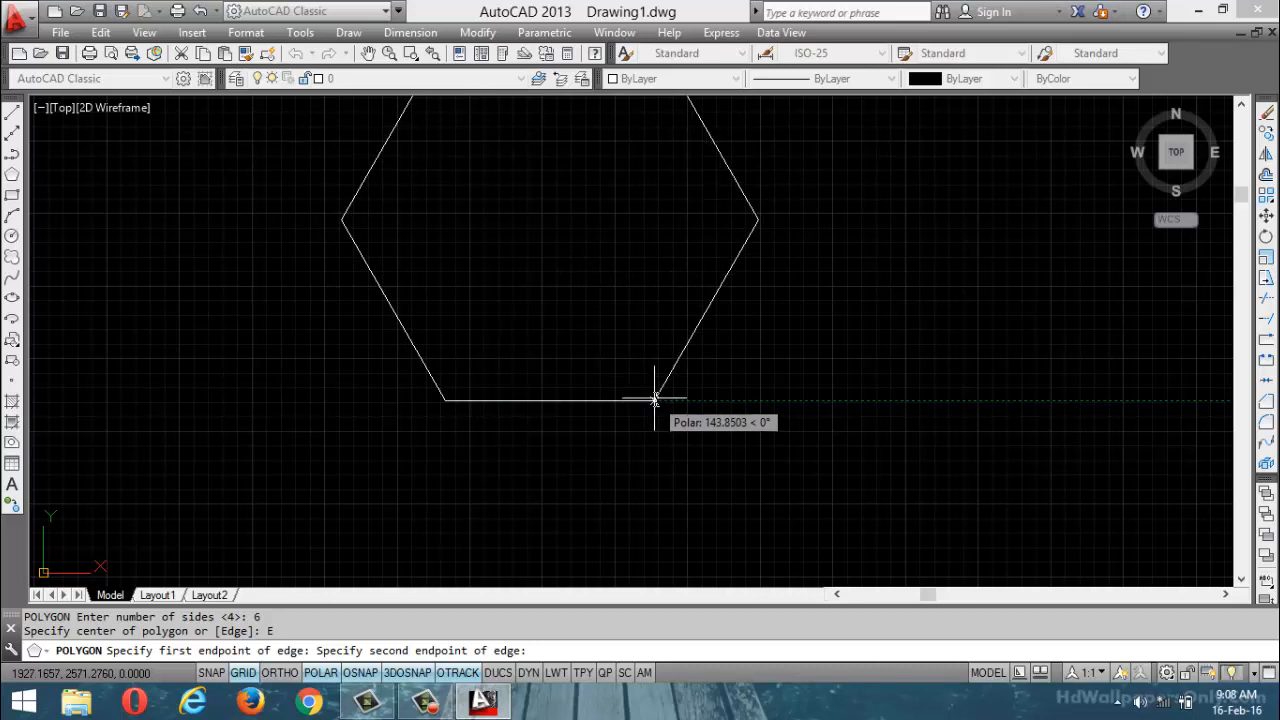
pyautogui.write('20')
pyautogui.press('Return')
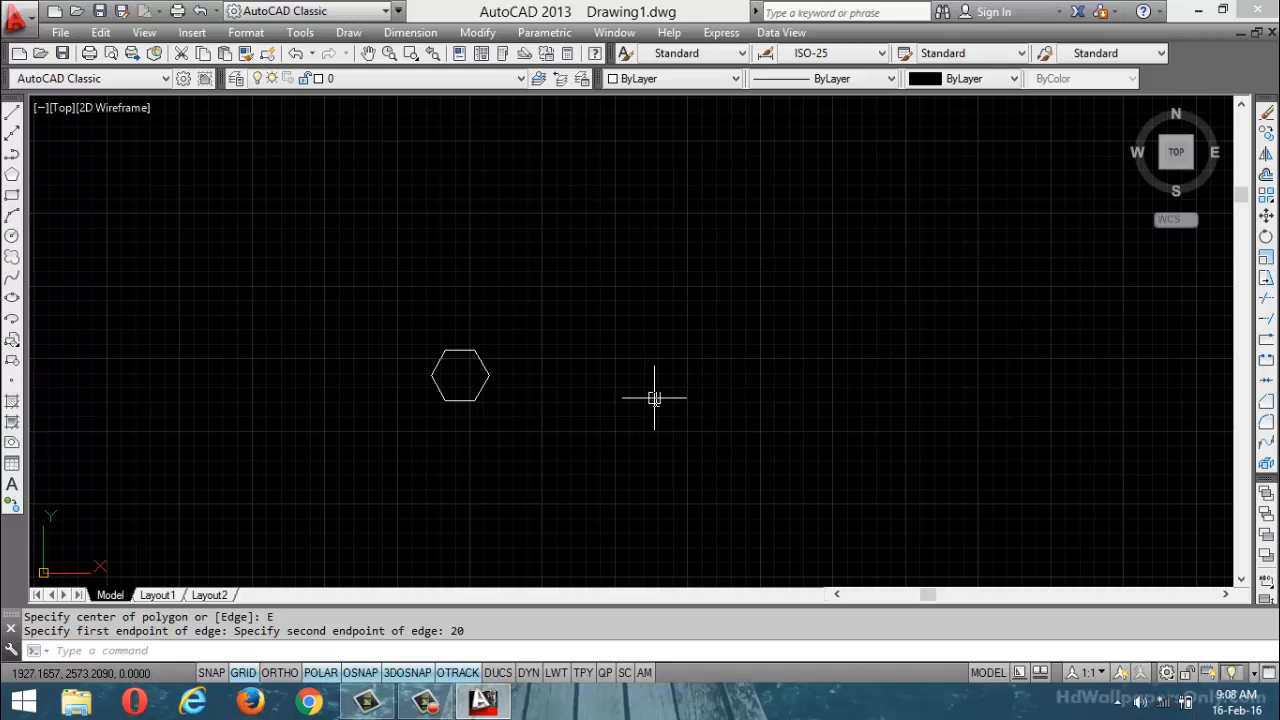
# Start a second six-sided polygon using the Edge option, placing its first edge endpoint to the right of the small hexagon
pyautogui.write('pol')
pyautogui.press('Return')
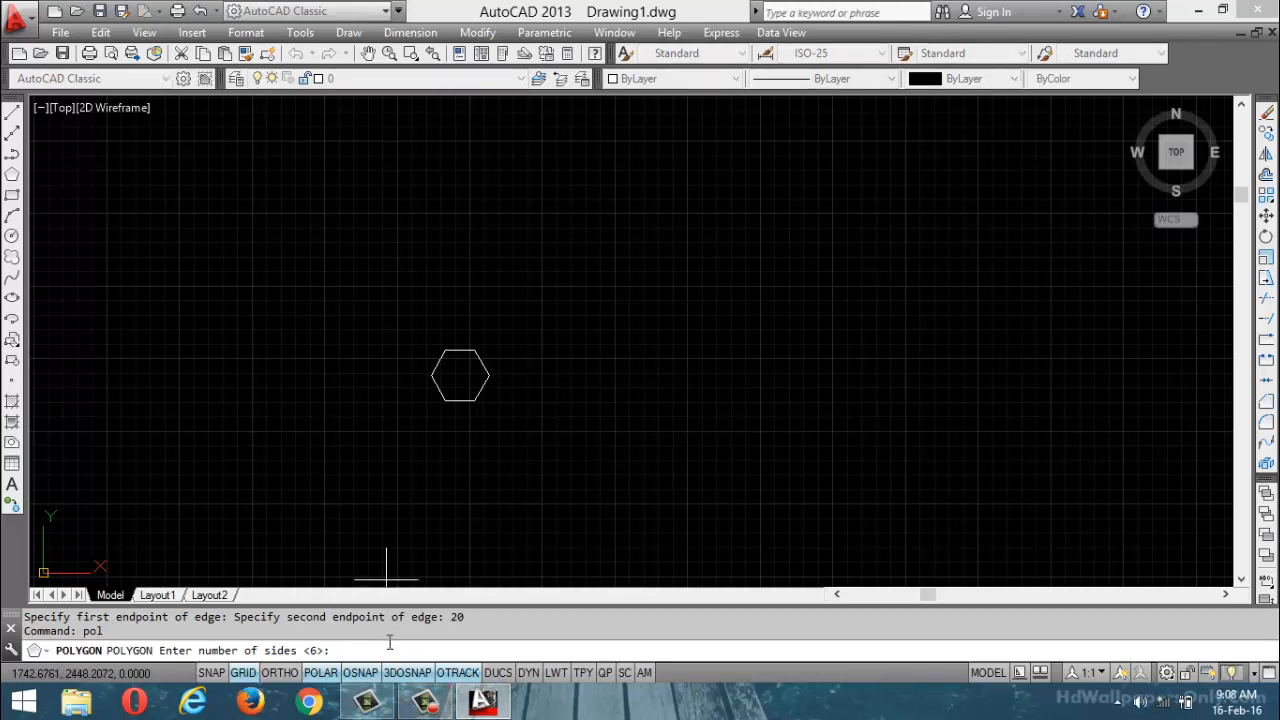
pyautogui.press('Return')
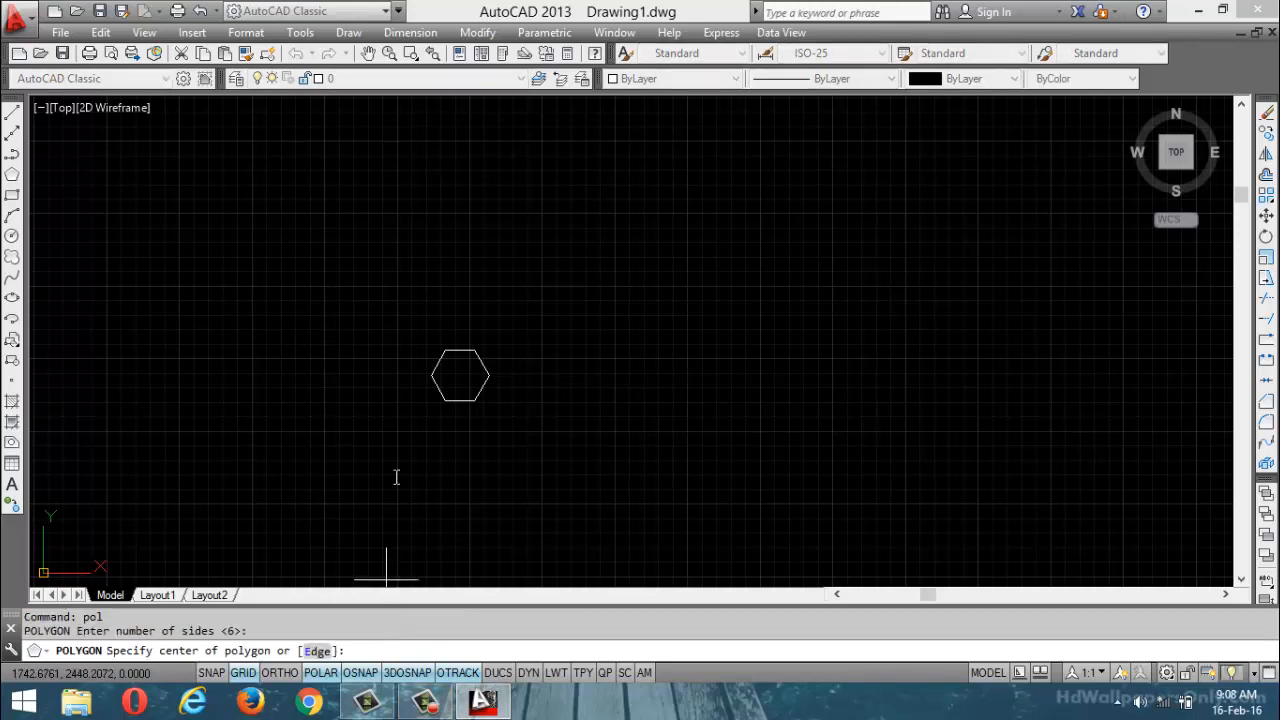
pyautogui.click(317, 651)
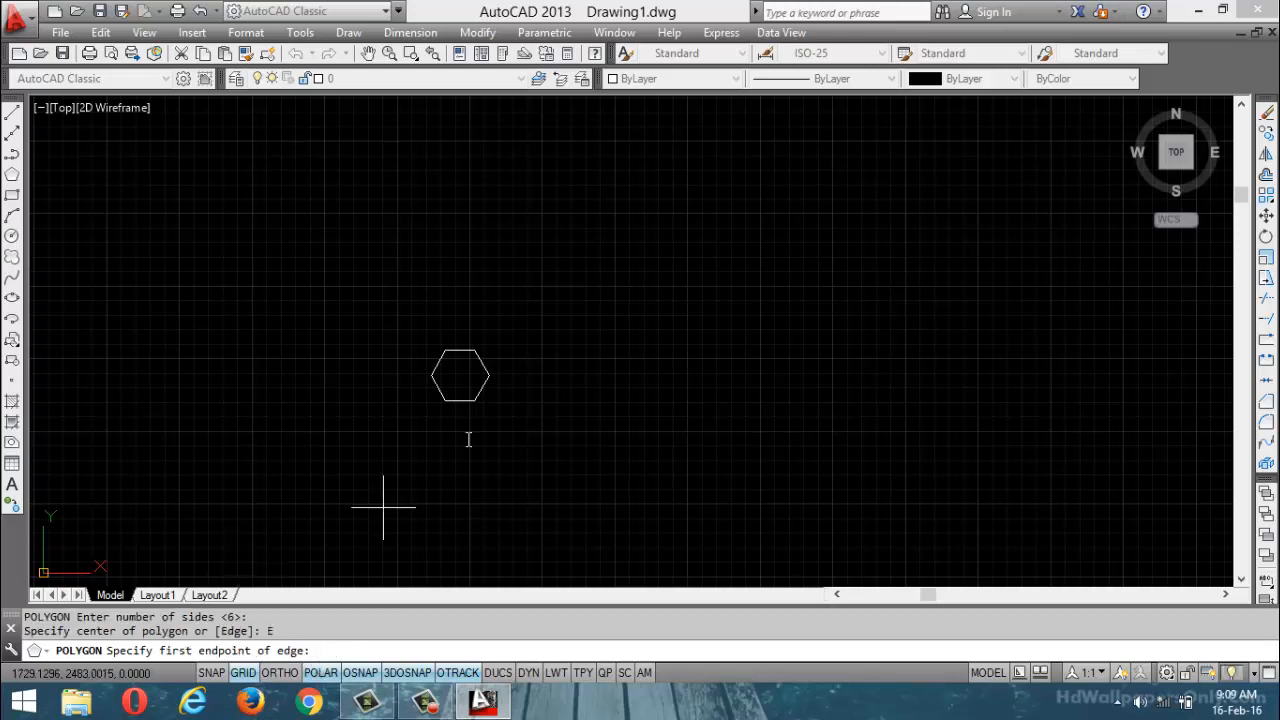
pyautogui.click(579, 413)
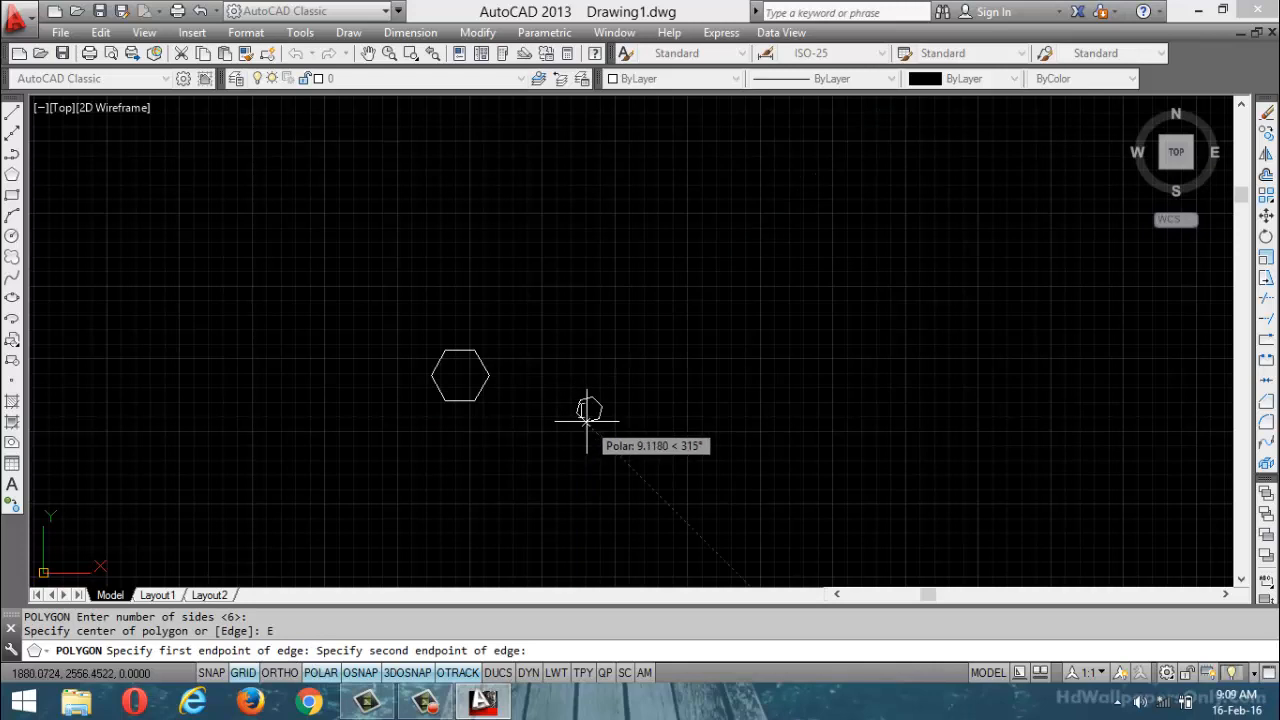
pyautogui.scroll(4, 578, 410)
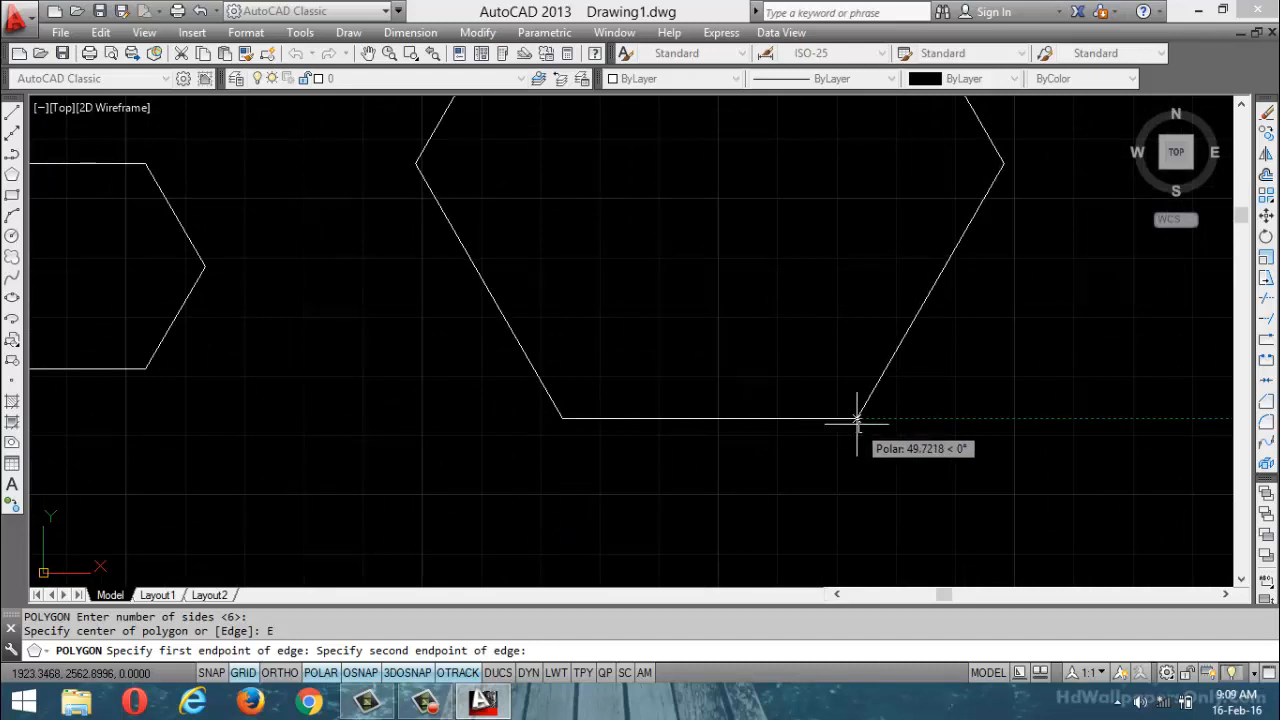
# Set the polar tracking increment angle to 30 degrees while the polygon command stays active
pyautogui.rightClick(313, 680)
pyautogui.click(350, 638)
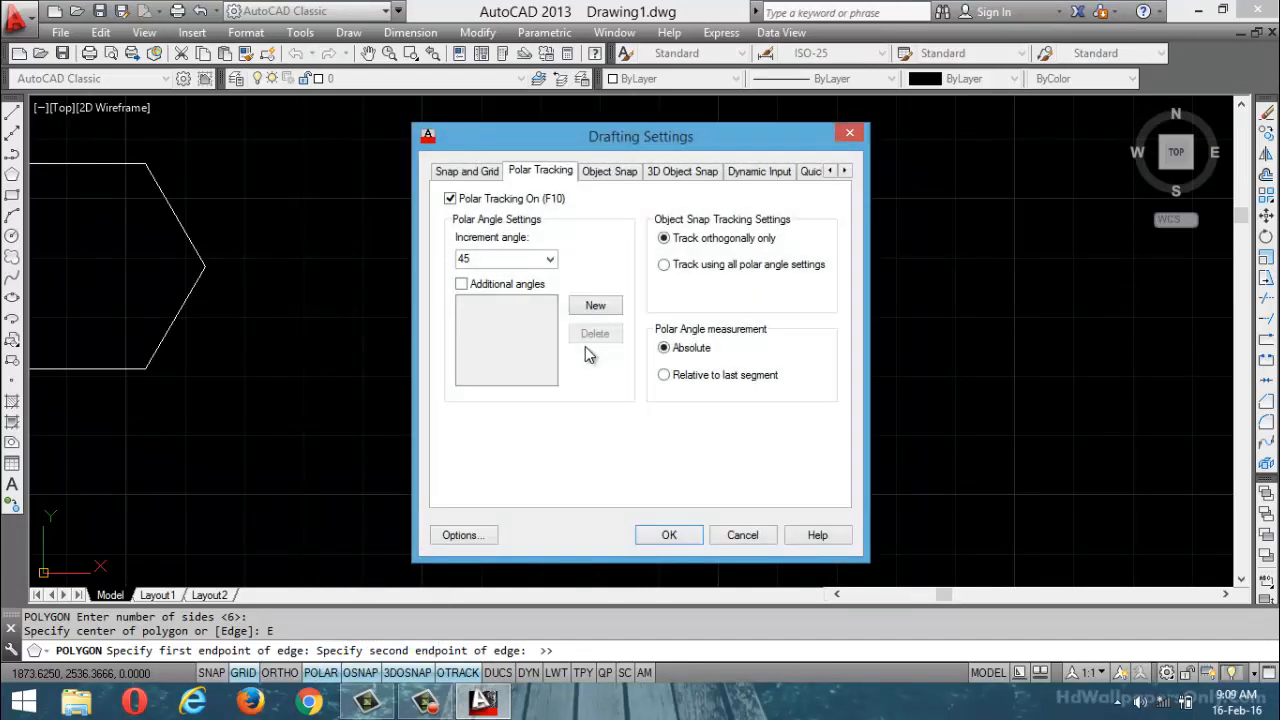
pyautogui.doubleClick(505, 260)
pyautogui.write('30')
pyautogui.click(669, 537)
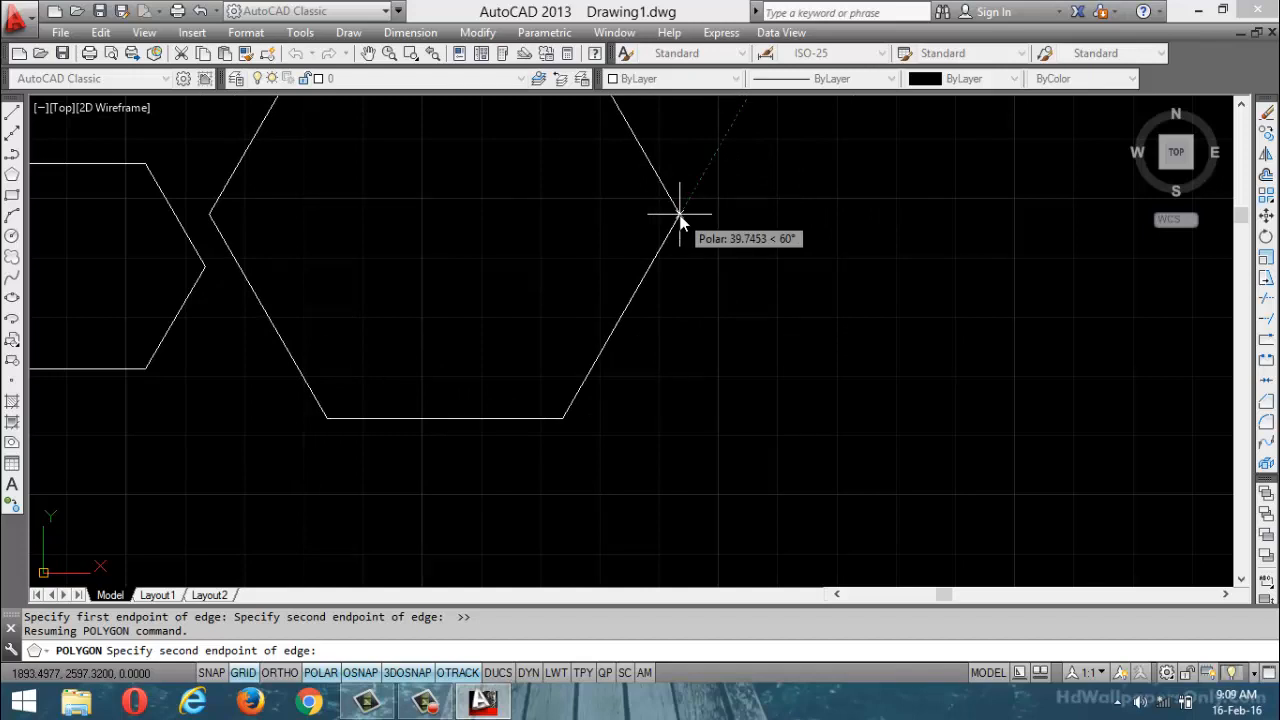
# Complete the second hexagon with a 50-unit edge along the 60° polar direction
pyautogui.write('50')
pyautogui.press('Return')
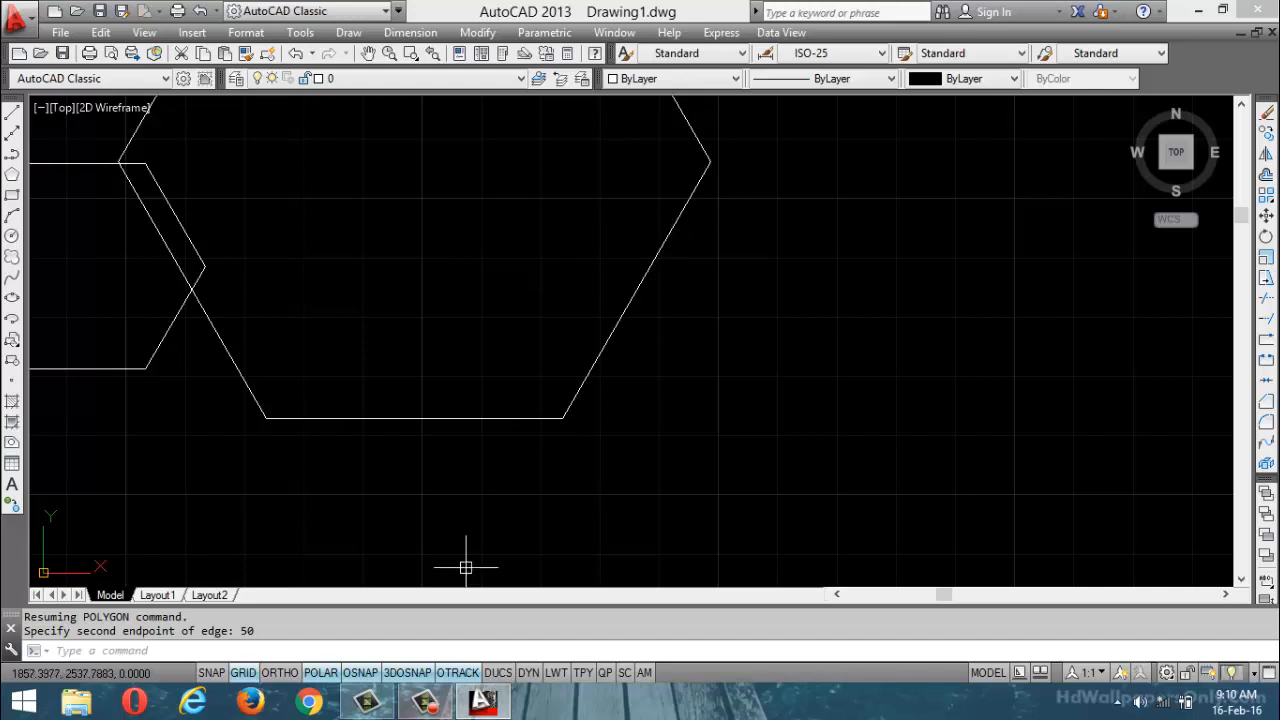
pyautogui.click(427, 700)
pyautogui.click(430, 697)
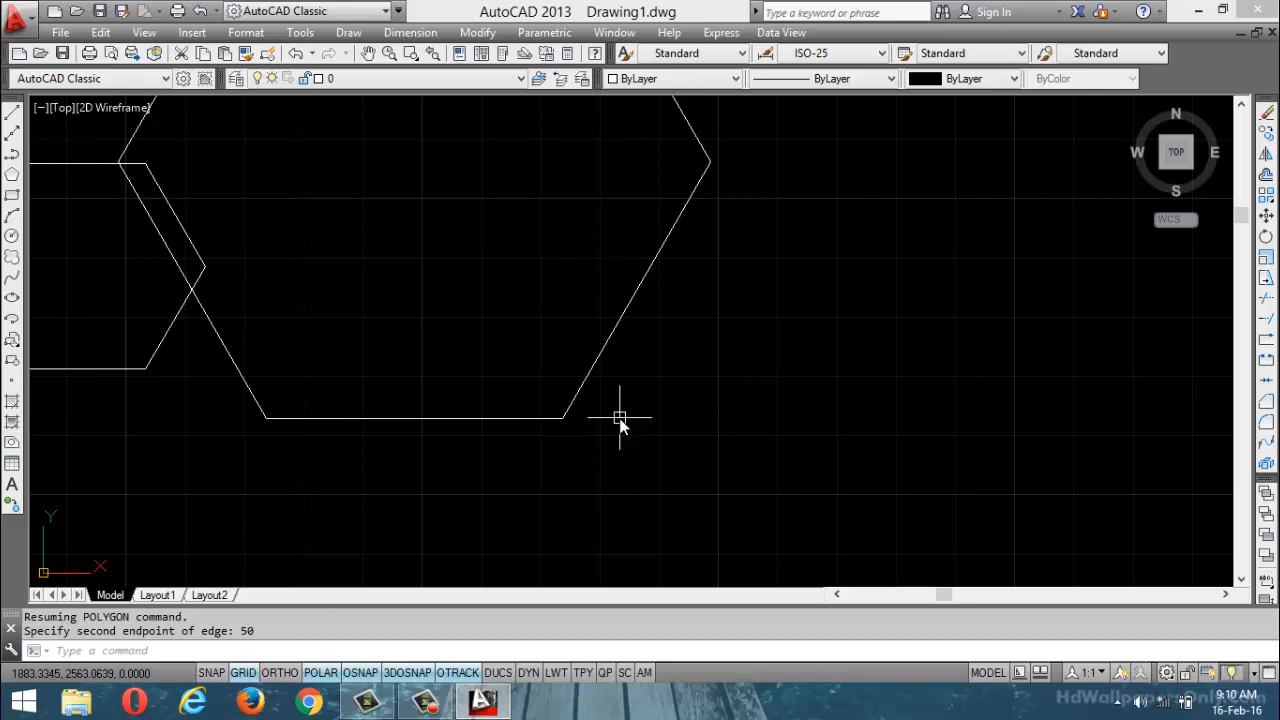
pyautogui.write('pol')
pyautogui.press('Return')
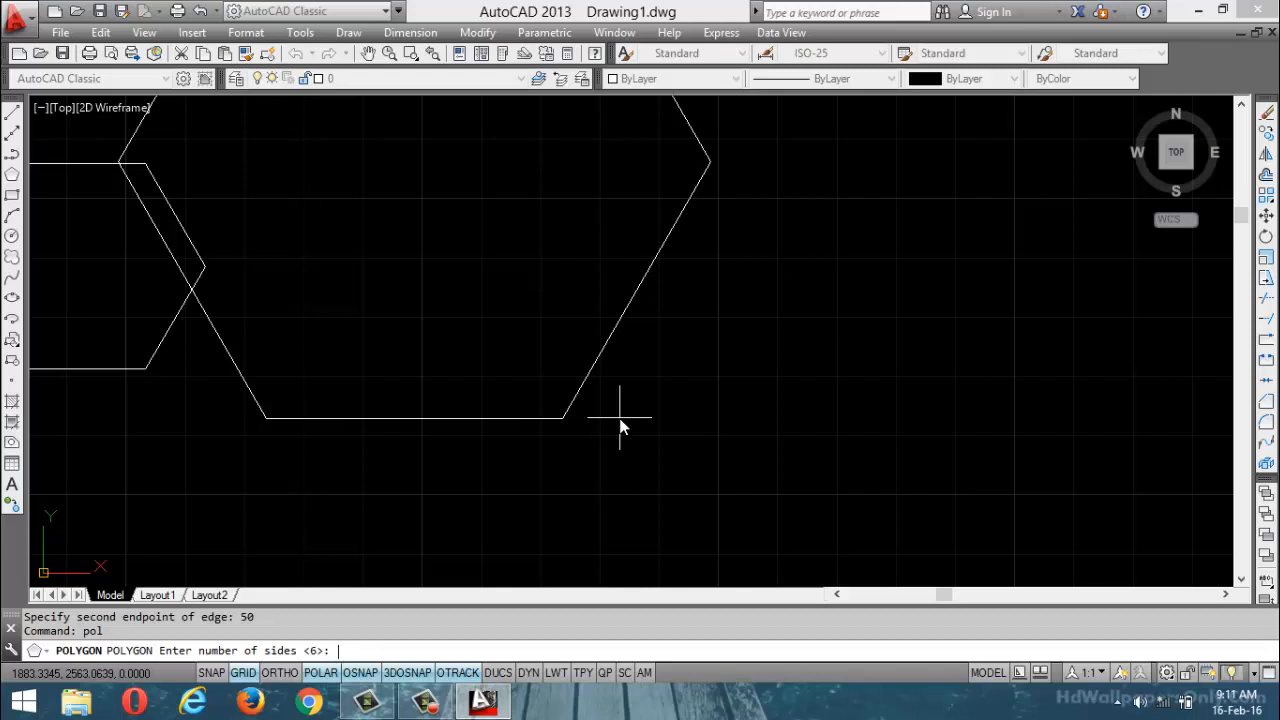
pyautogui.press('Return')
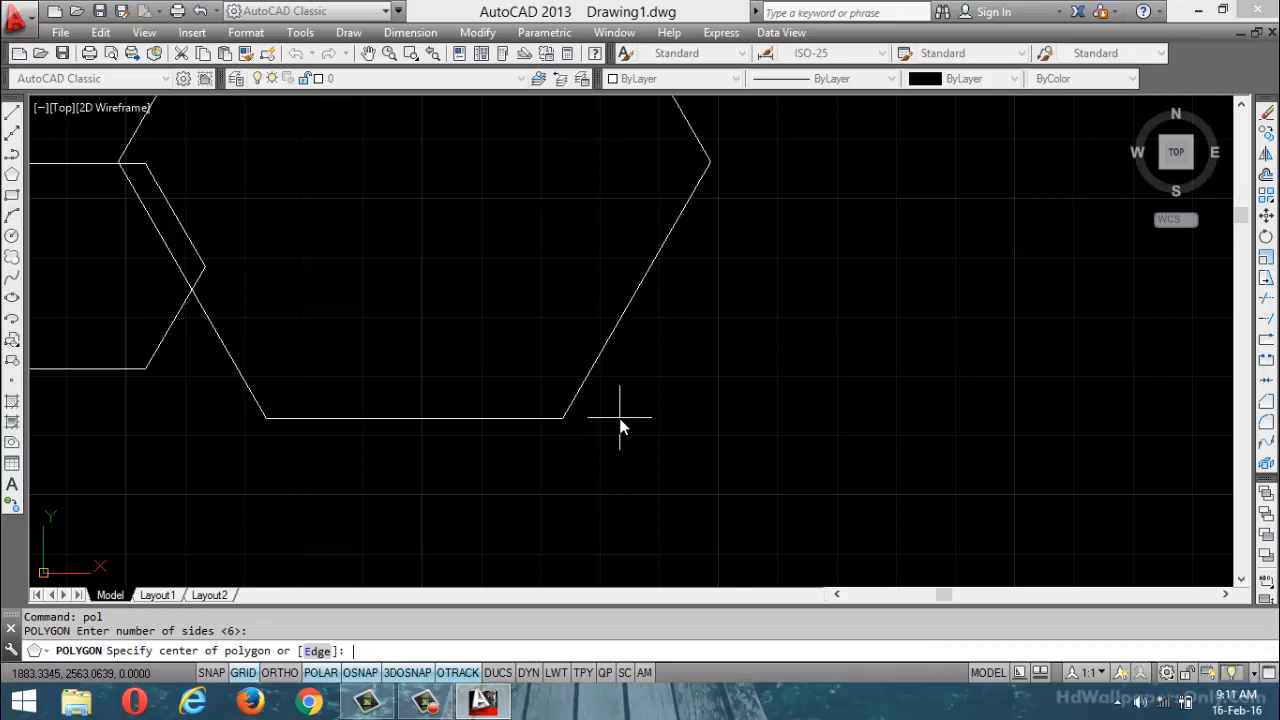
pyautogui.click(656, 433)
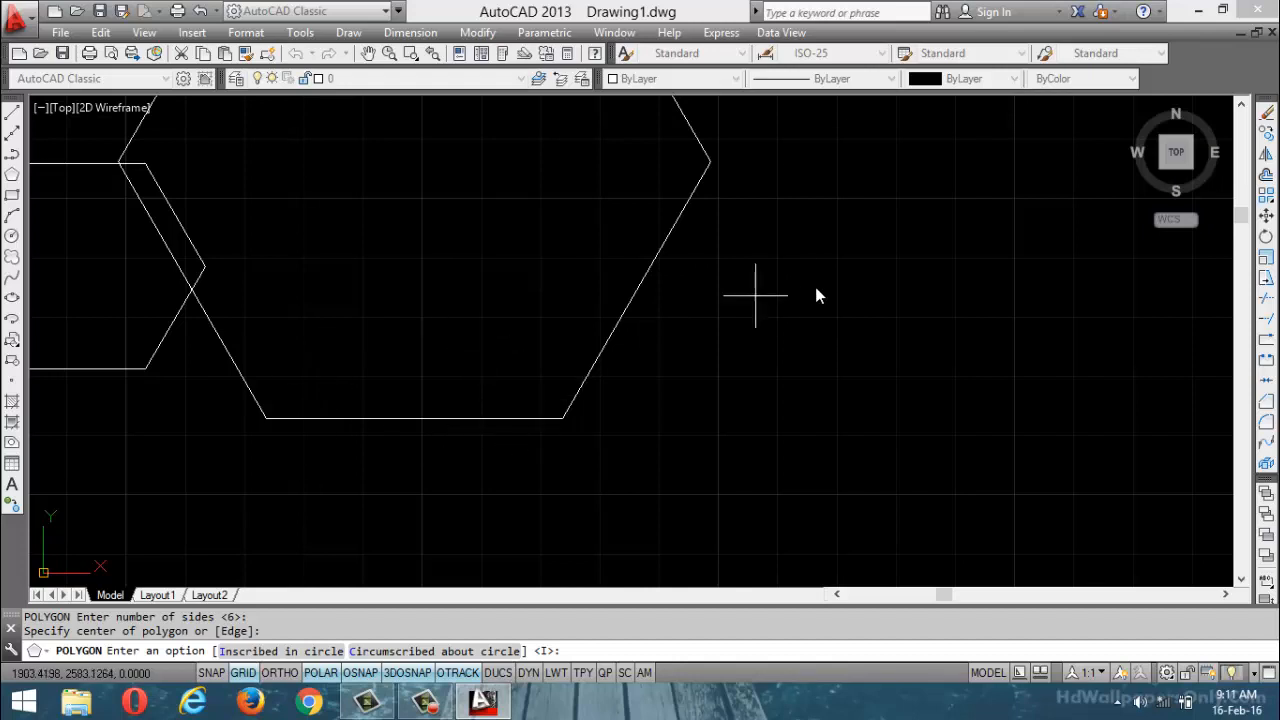
pyautogui.press('Escape')
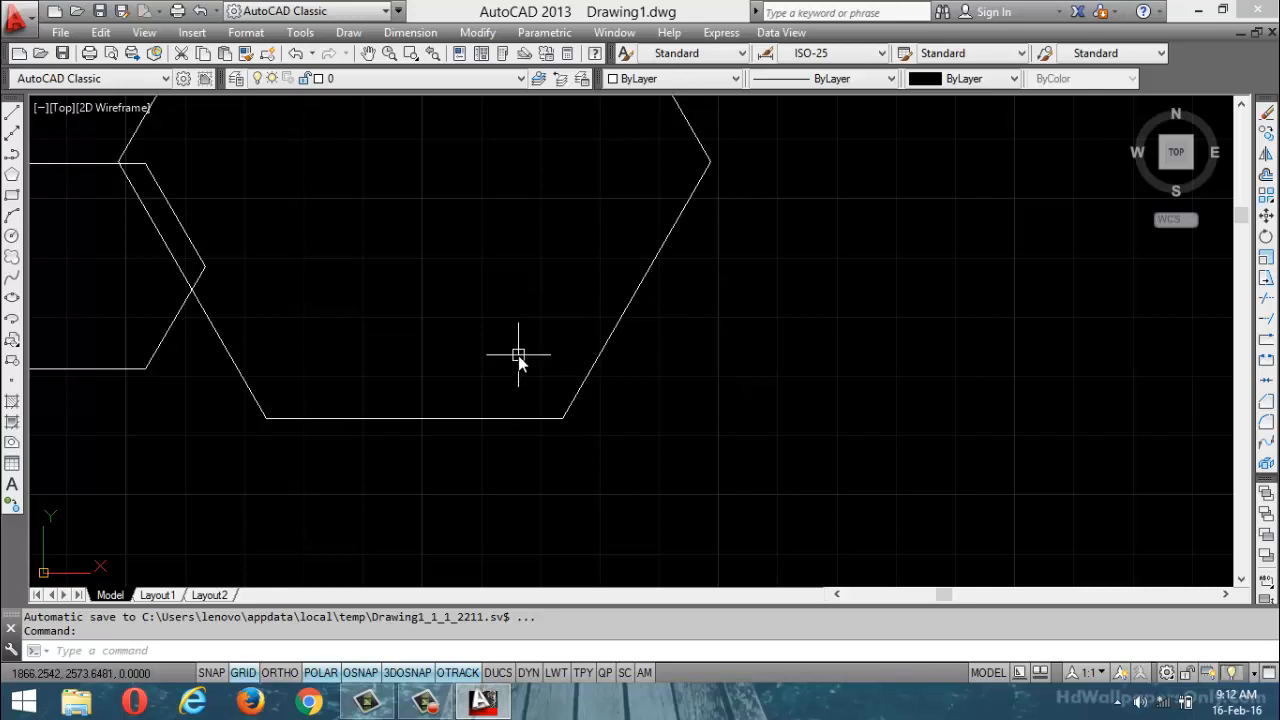
# Erase both hexagons from the drawing
pyautogui.click(483, 703)
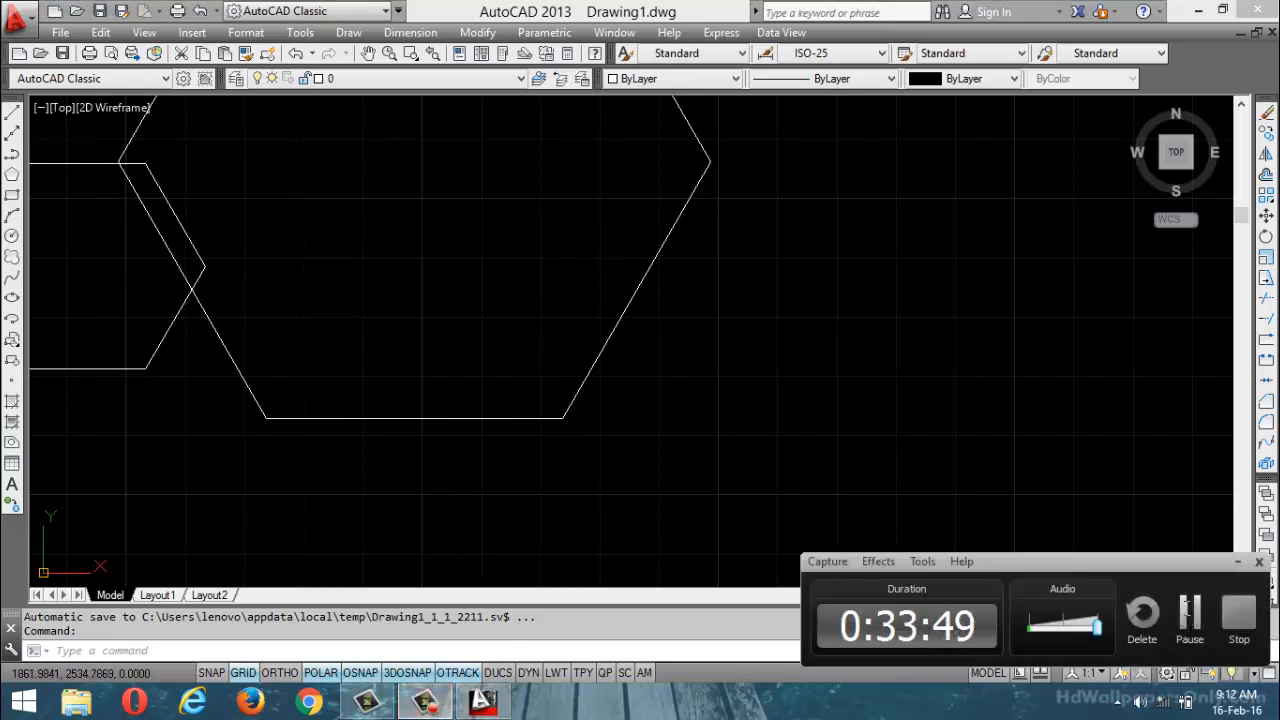
pyautogui.hotkey('ctrl', 'a')
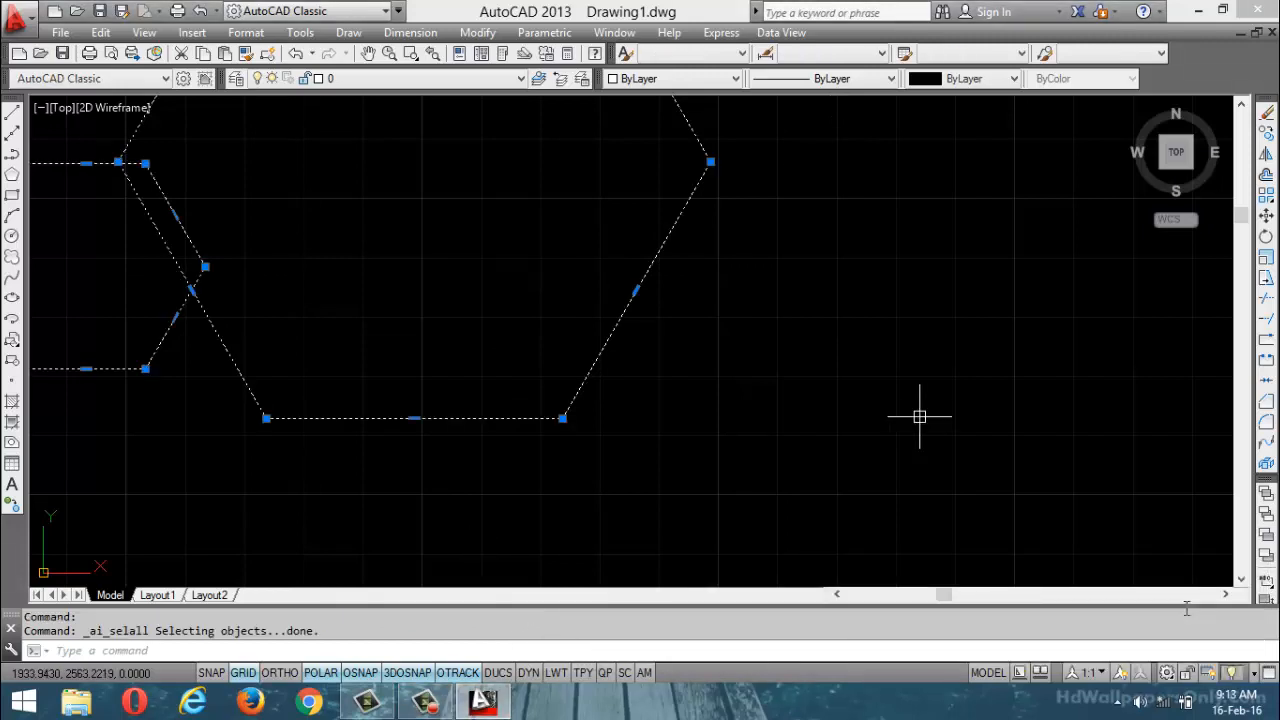
pyautogui.press('Delete')
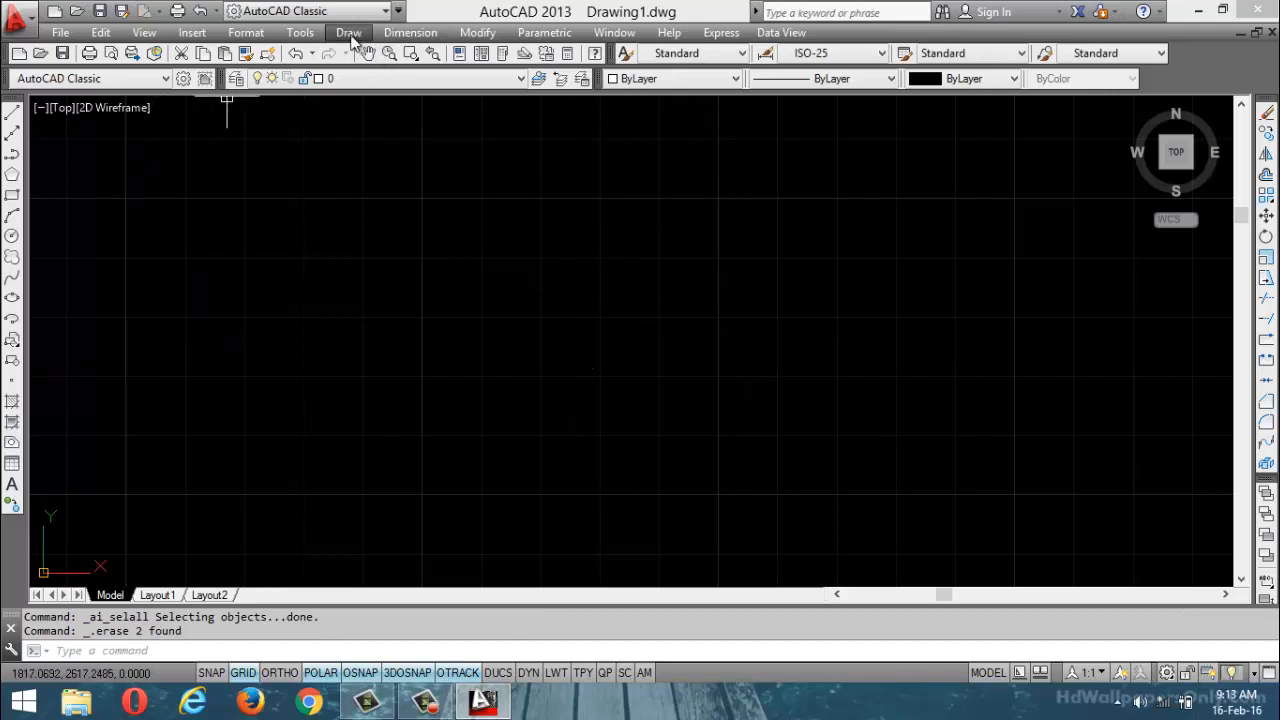
# Draw a circle by center and radius near the middle of the empty drawing area, with radius 50
pyautogui.click(349, 32)
pyautogui.moveTo(344, 310)
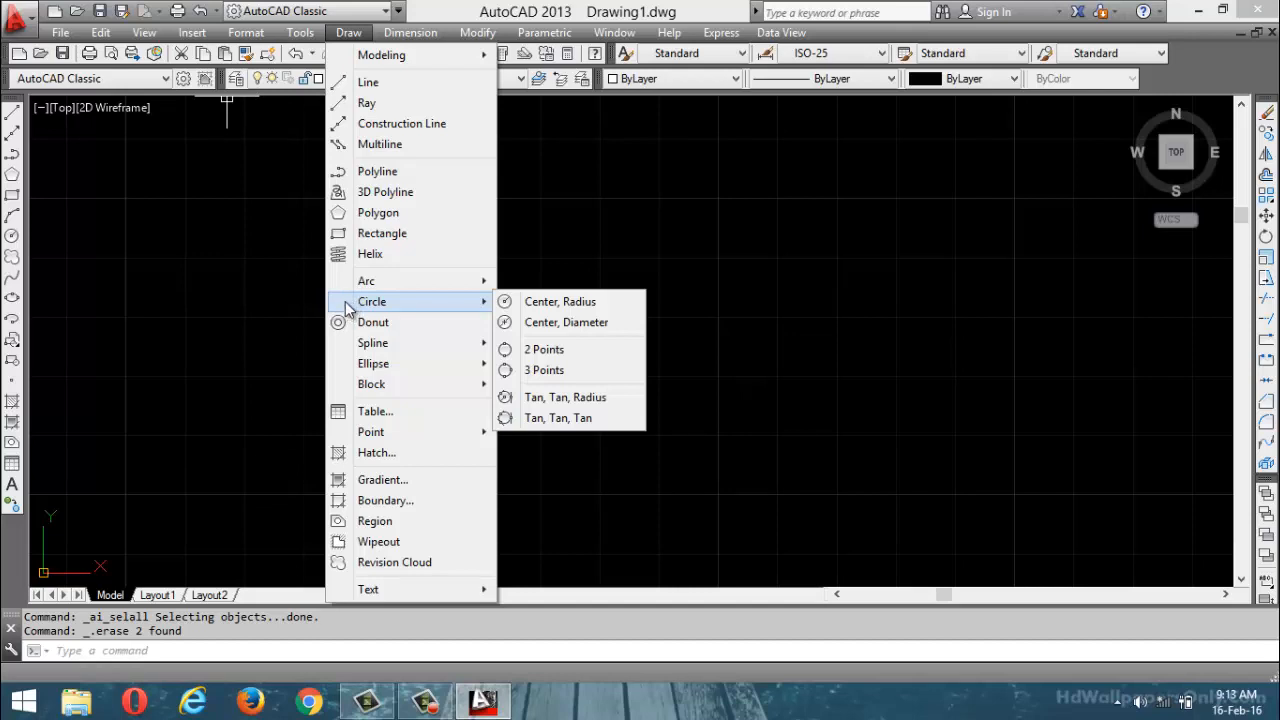
pyautogui.click(559, 305)
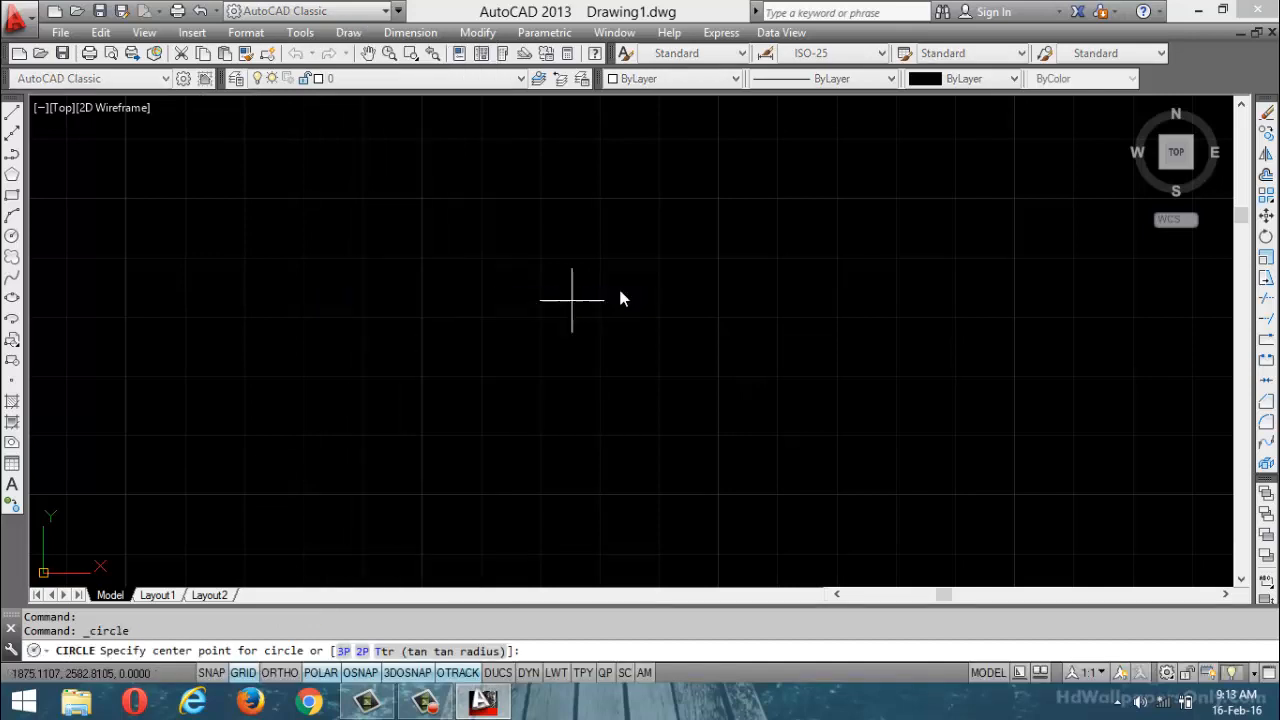
pyautogui.click(640, 397)
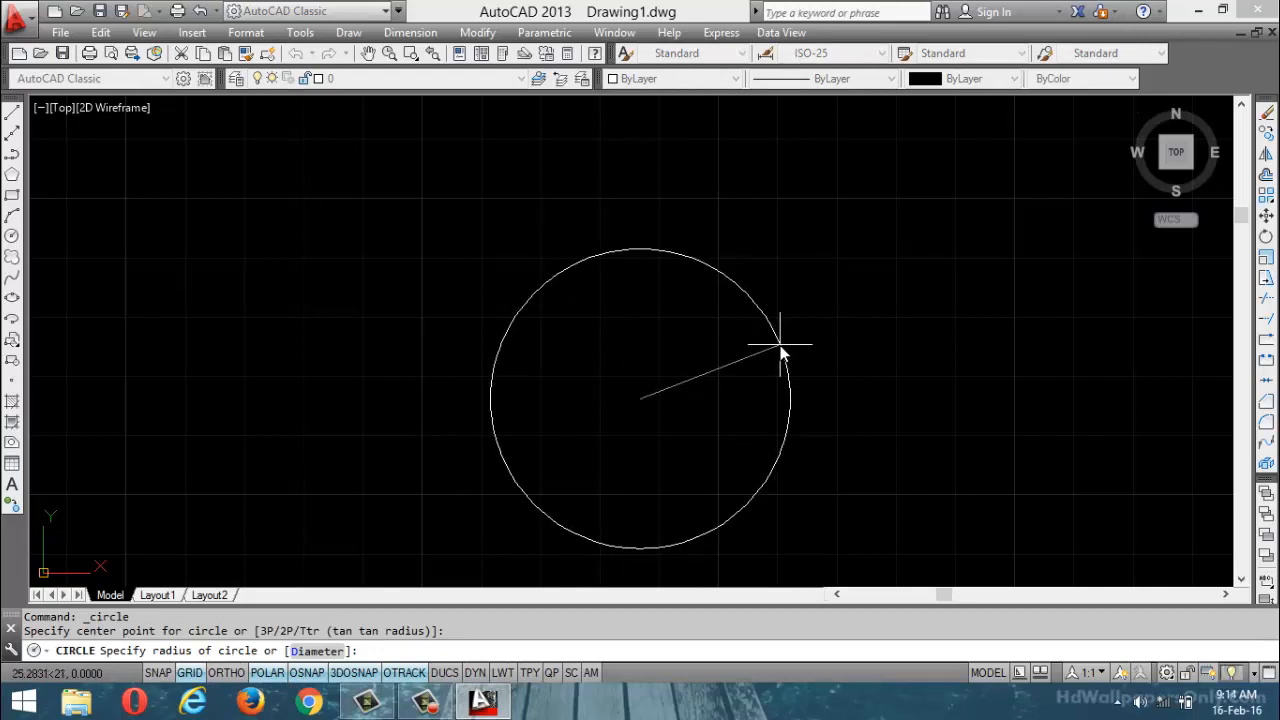
pyautogui.write('50')
pyautogui.press('Return')
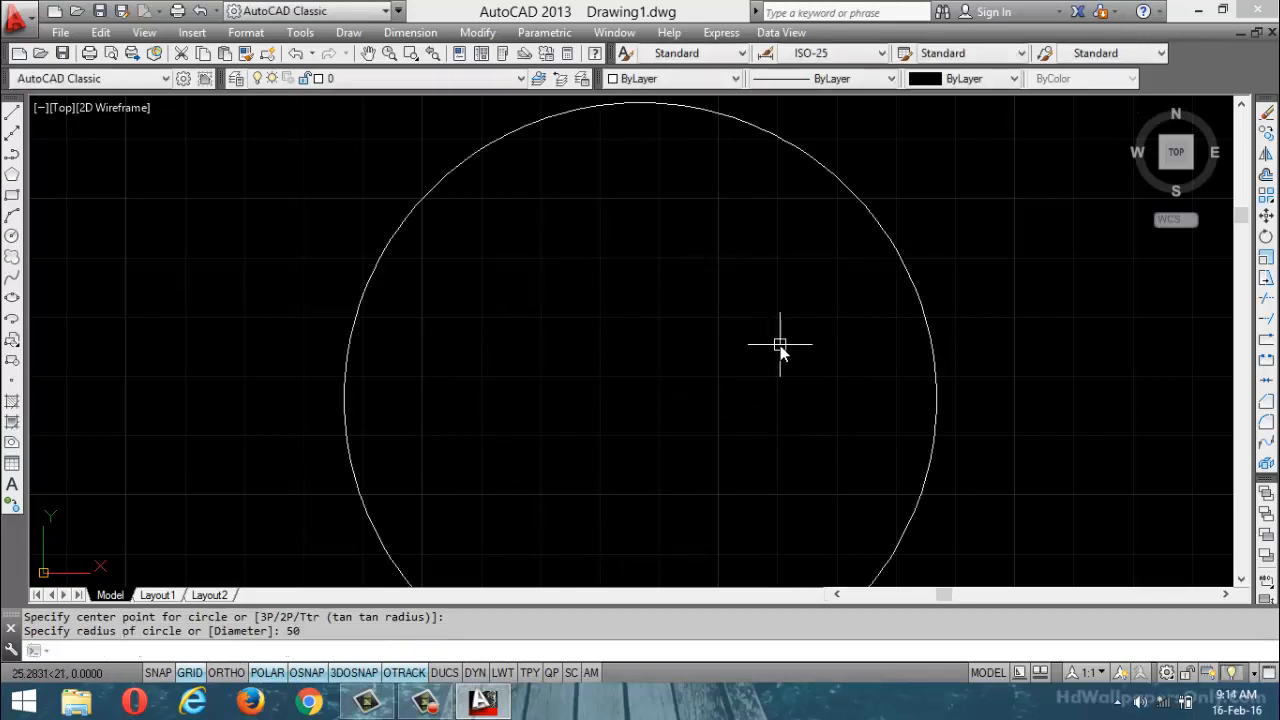
pyautogui.scroll(-3, 690, 290)
pyautogui.scroll(1, 716, 318)
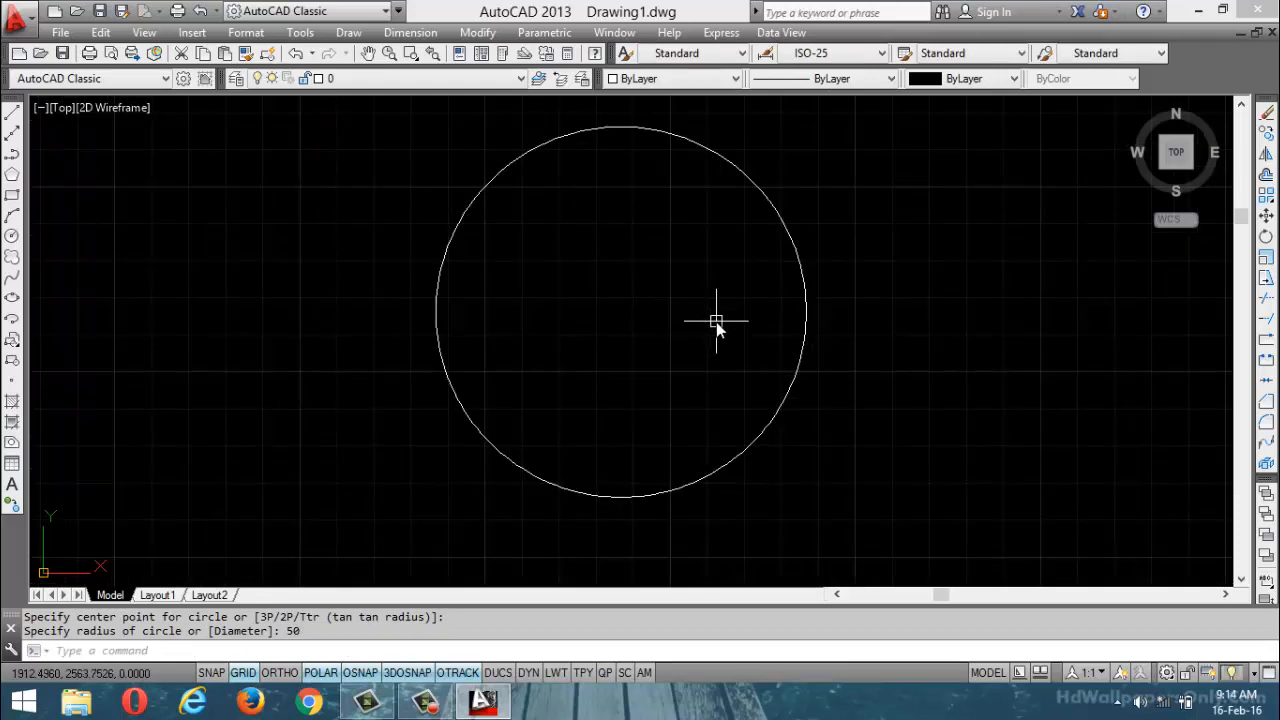
# Draw an eight-sided polygon centred on the circle's center, inscribed in a circle of radius 50
pyautogui.write('pol')
pyautogui.press('Return')
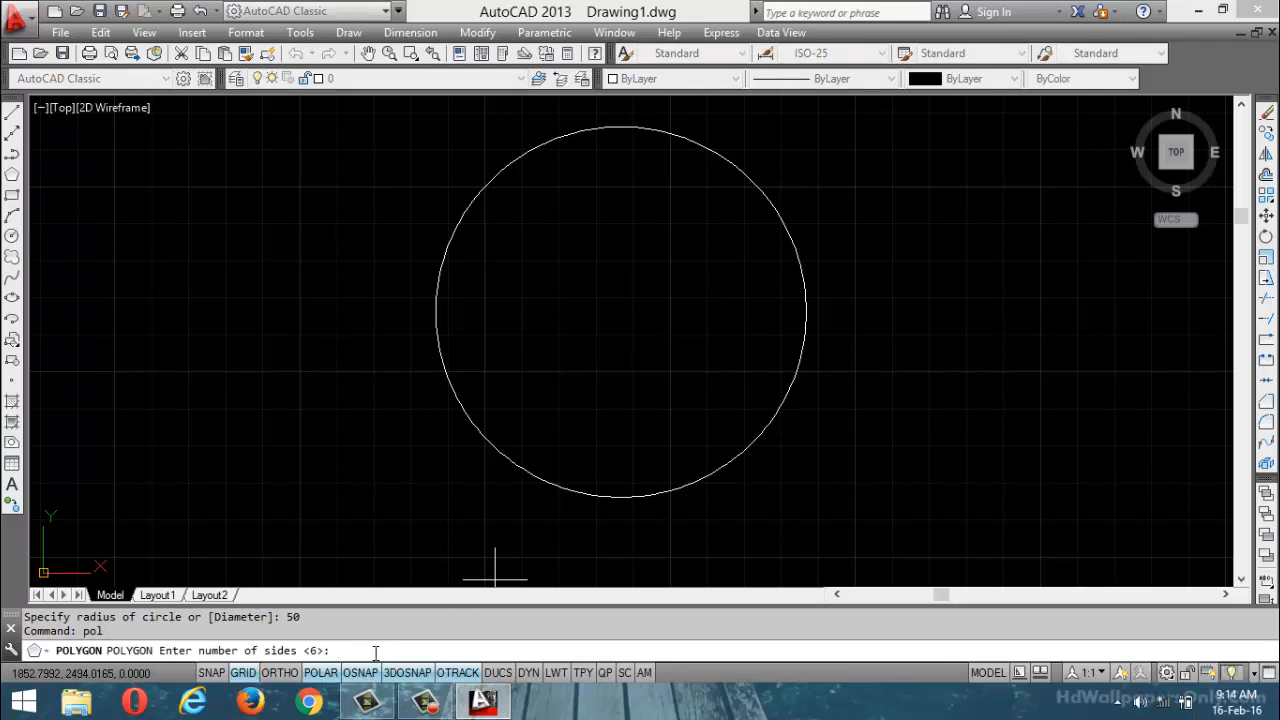
pyautogui.write('8')
pyautogui.press('Return')
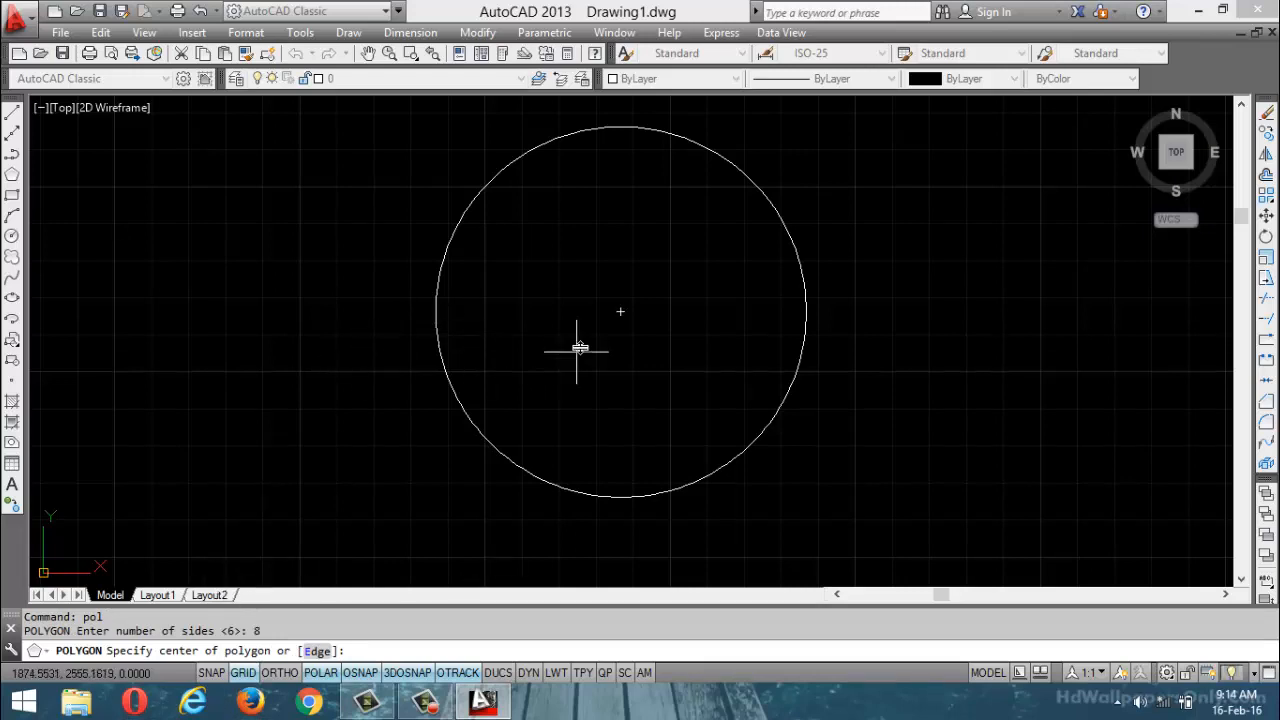
pyautogui.click(621, 311)
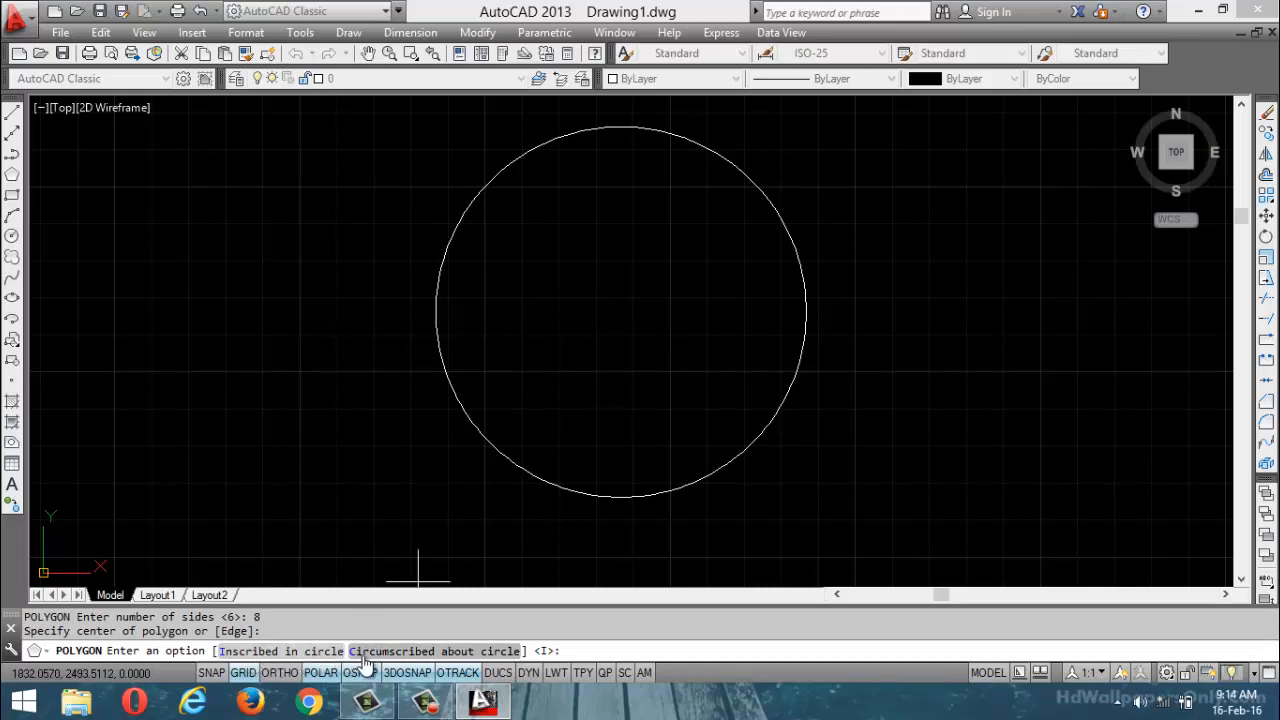
pyautogui.click(301, 652)
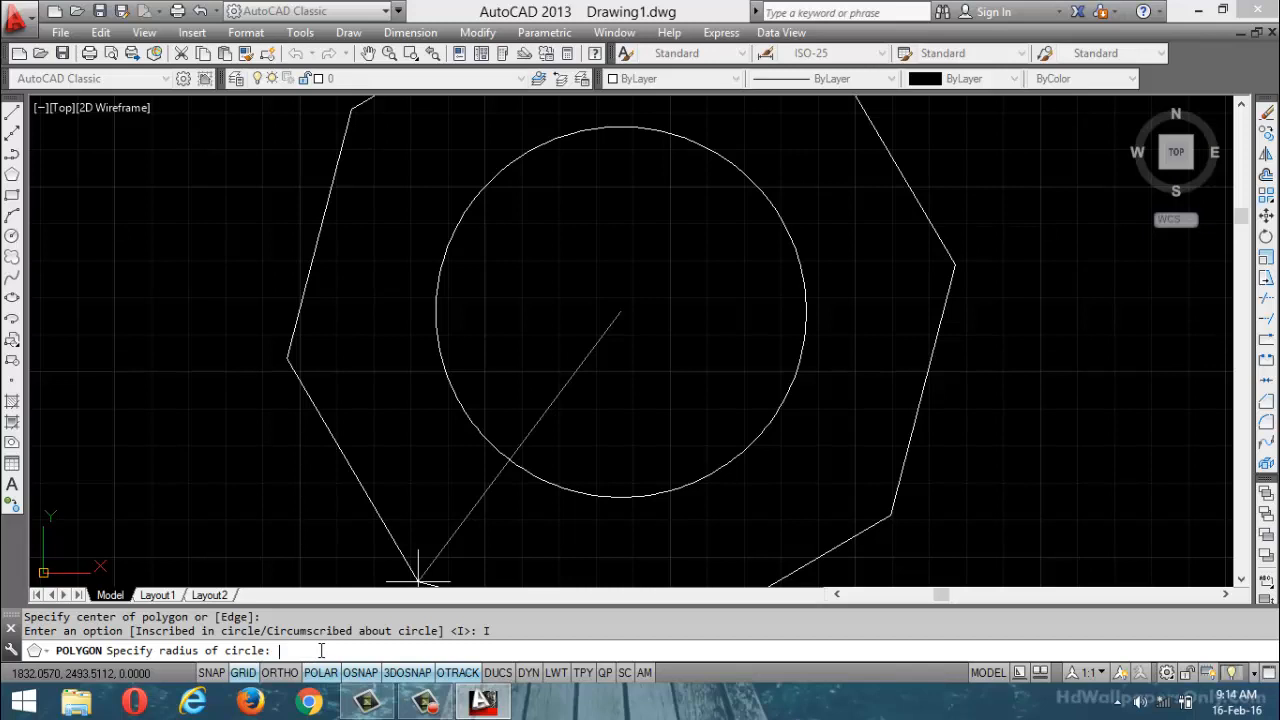
pyautogui.write('50')
pyautogui.press('Return')
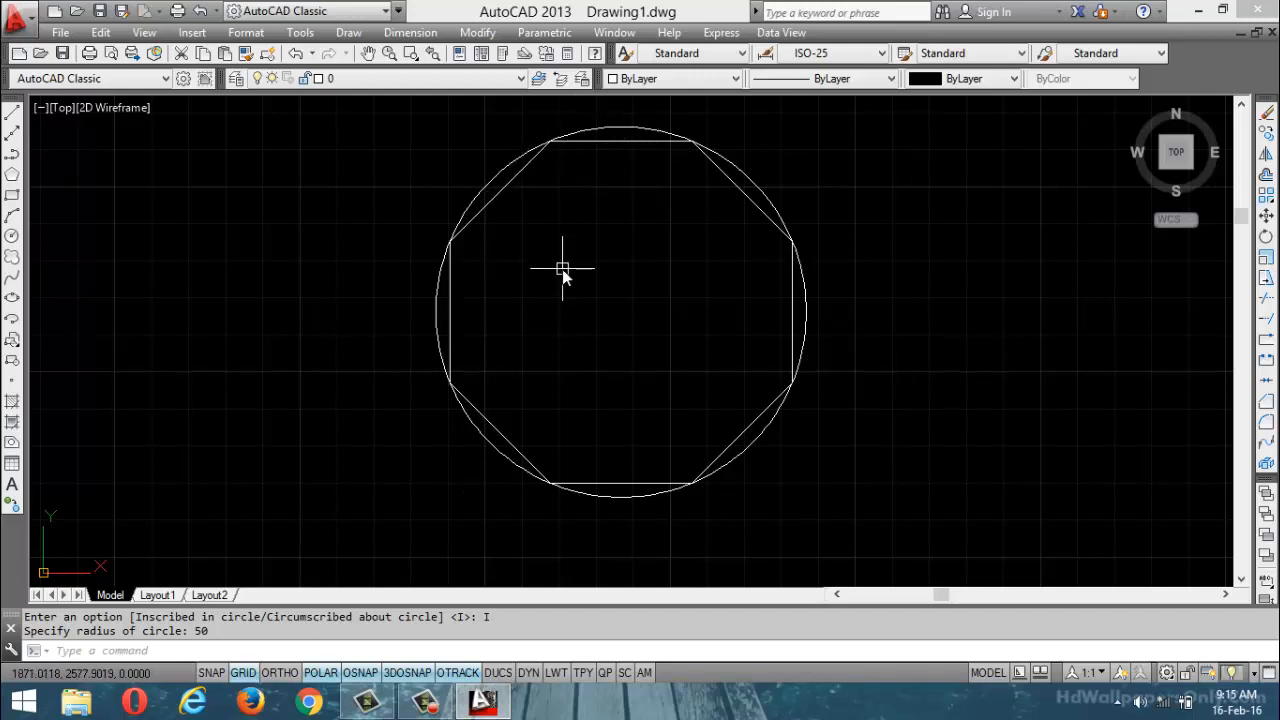
# Draw an eight-sided polygon centred on the circle's center, circumscribed about a circle of radius 50
pyautogui.write('pol')
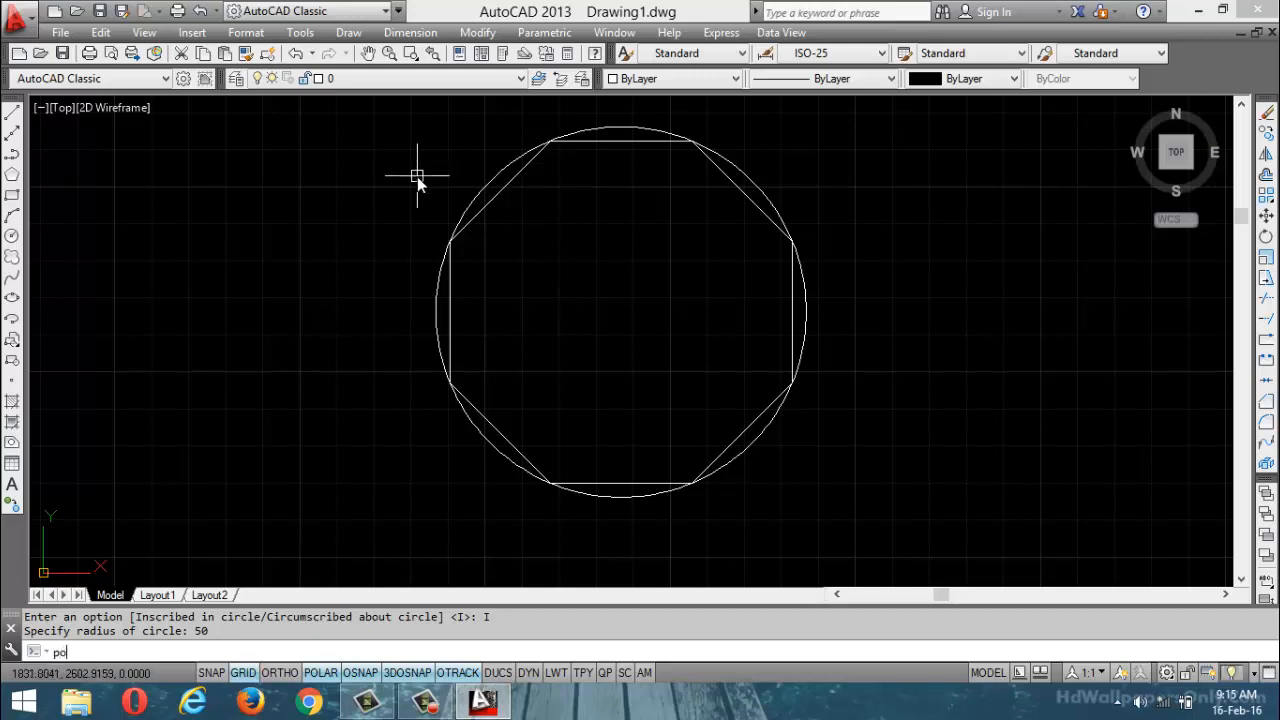
pyautogui.press('Return')
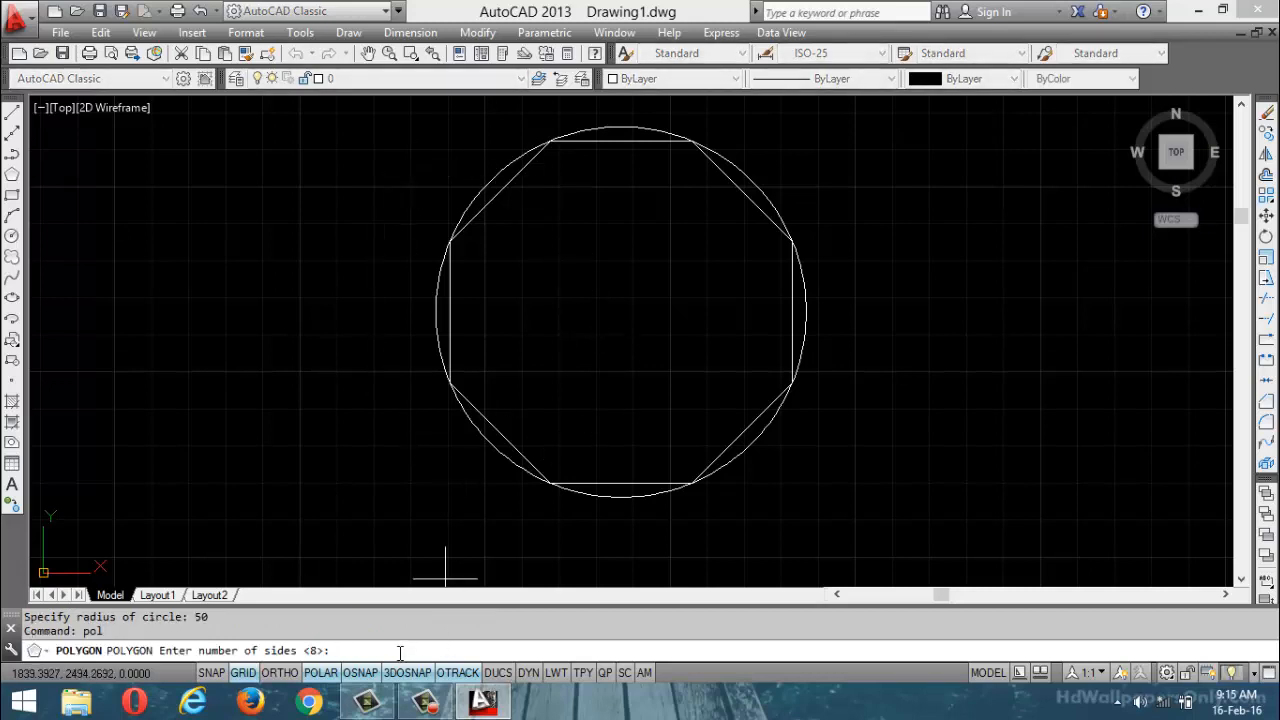
pyautogui.press('Return')
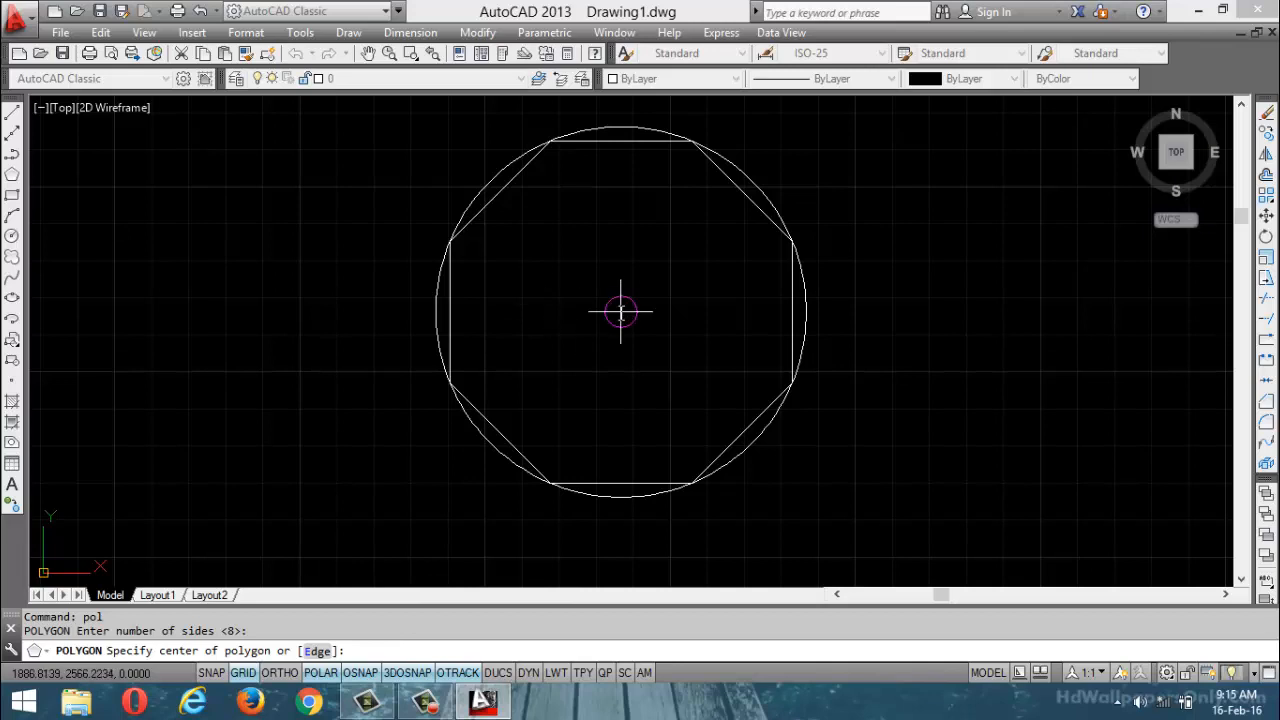
pyautogui.click(621, 312)
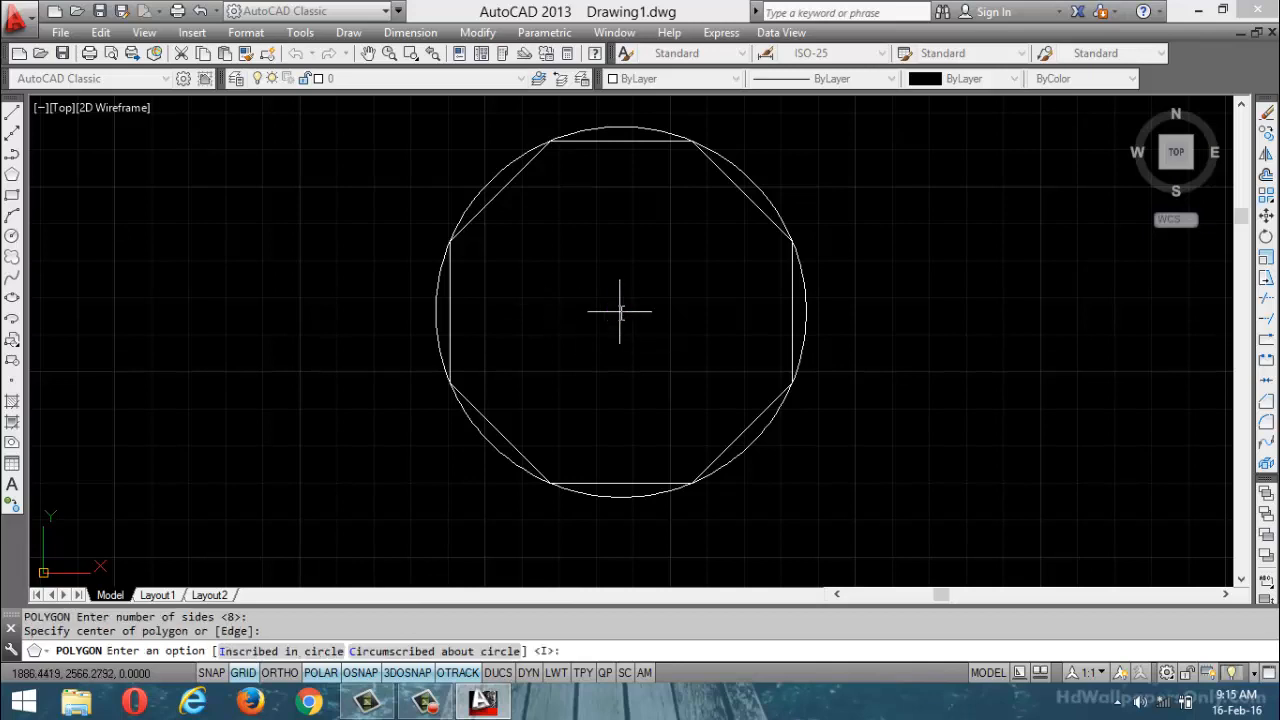
pyautogui.click(386, 652)
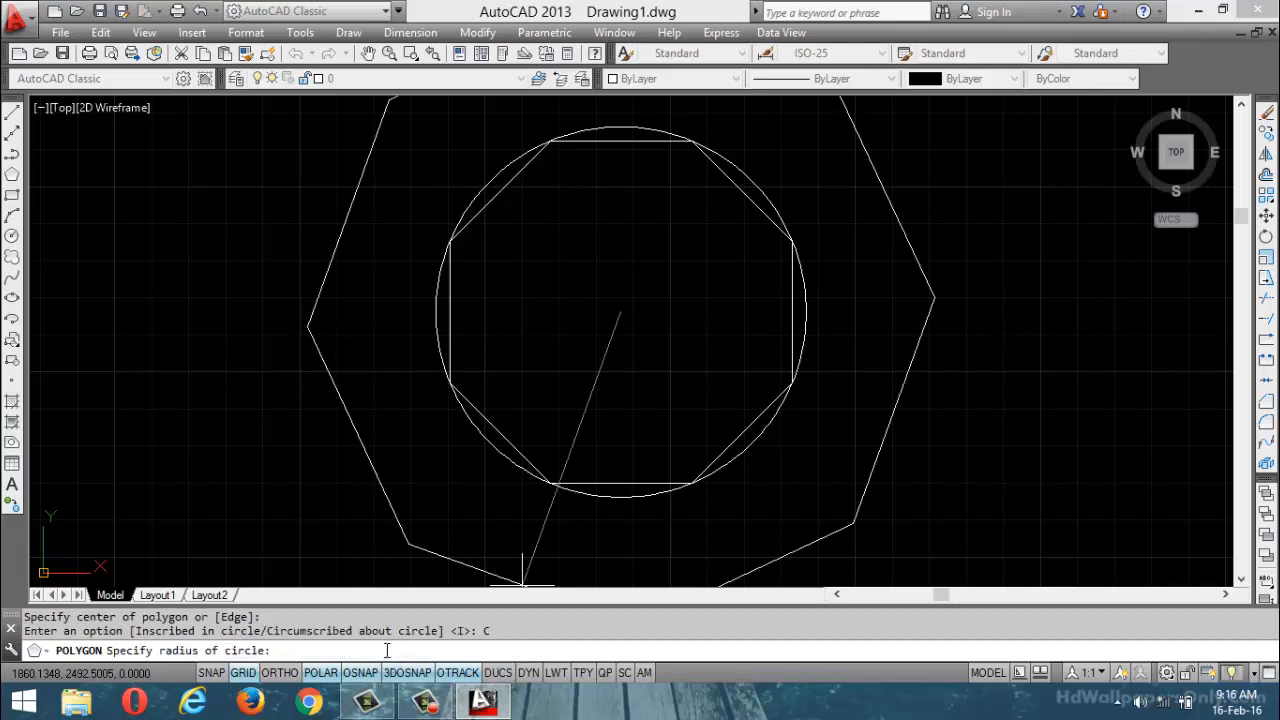
pyautogui.write('50')
pyautogui.press('Return')
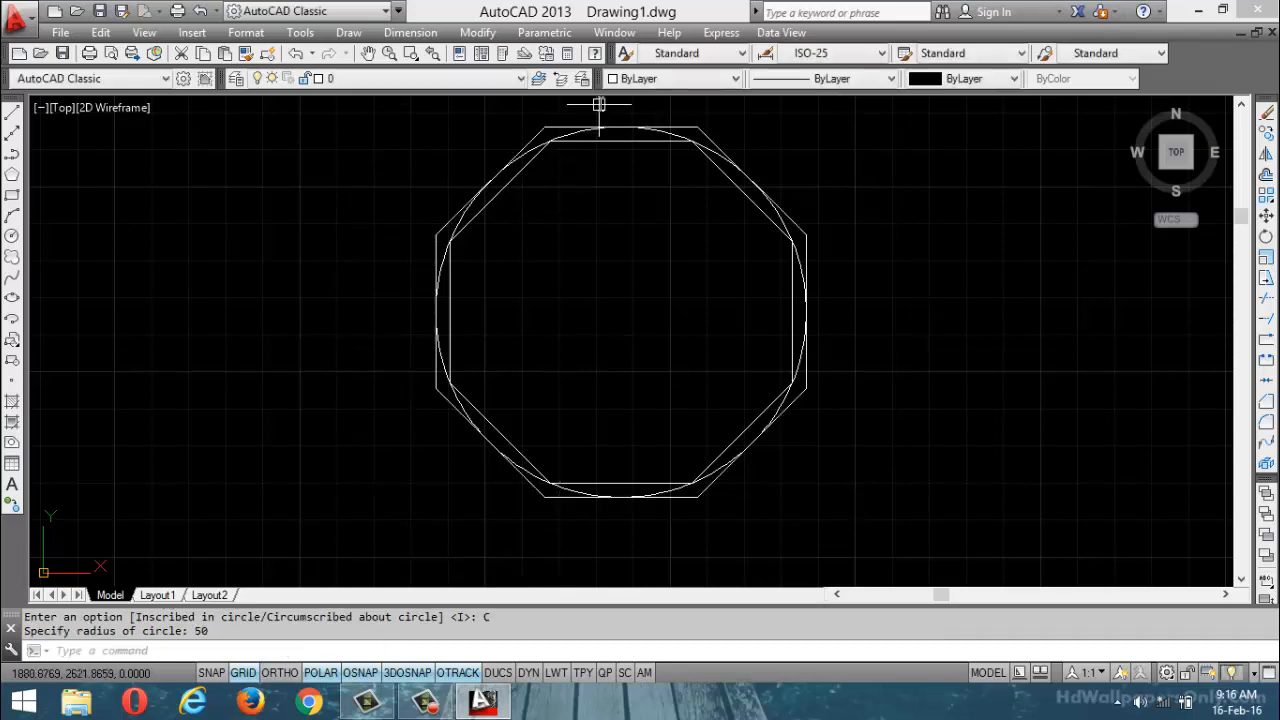
# Examine how the circumscribed and inscribed octagons meet the circle along its upper arc, highlighting each octagon
pyautogui.scroll(5, 590, 140)
pyautogui.click(375, 201)
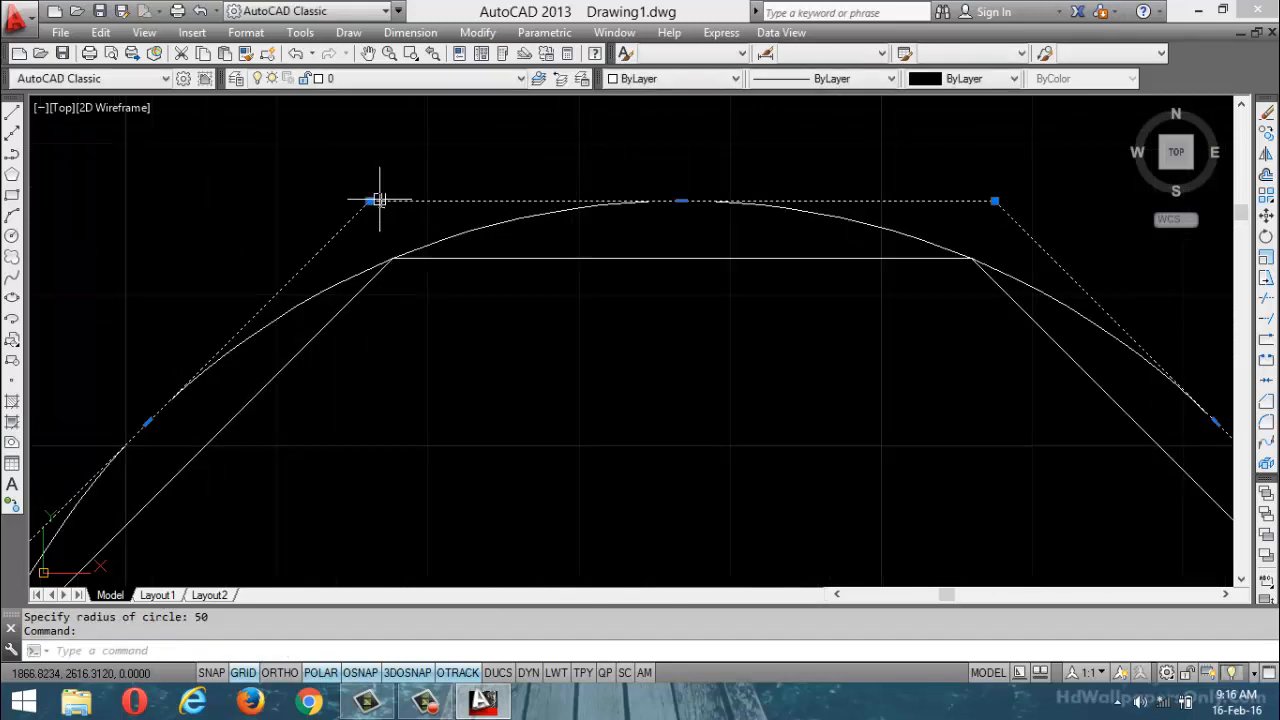
pyautogui.click(442, 258)
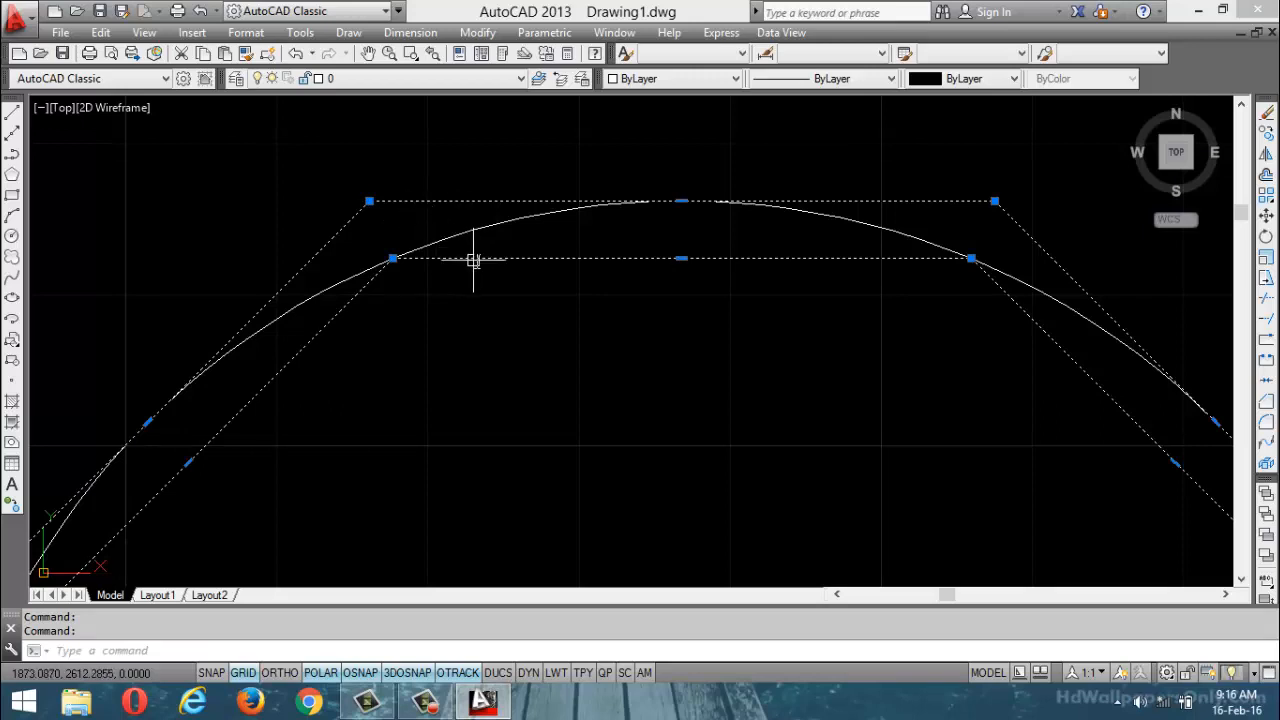
pyautogui.press('Escape')
pyautogui.press('Escape')
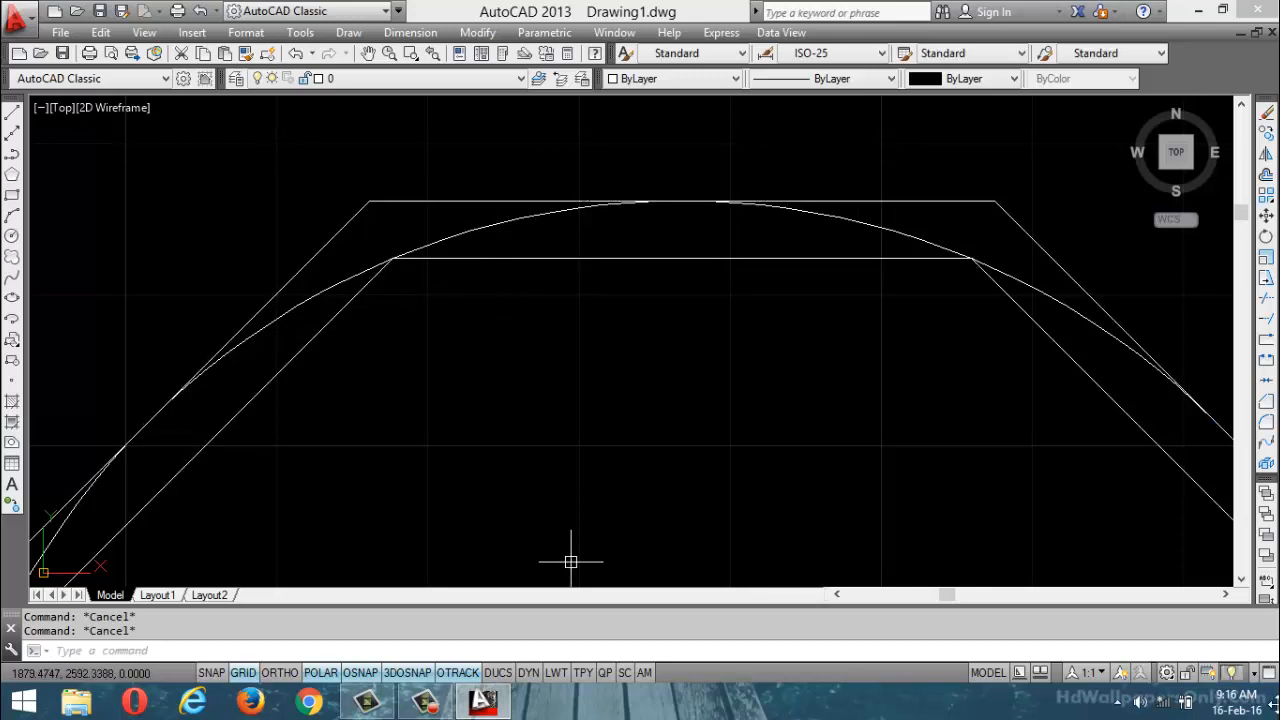
# Erase the circle and both octagons from the drawing
pyautogui.moveTo(1279, 0)
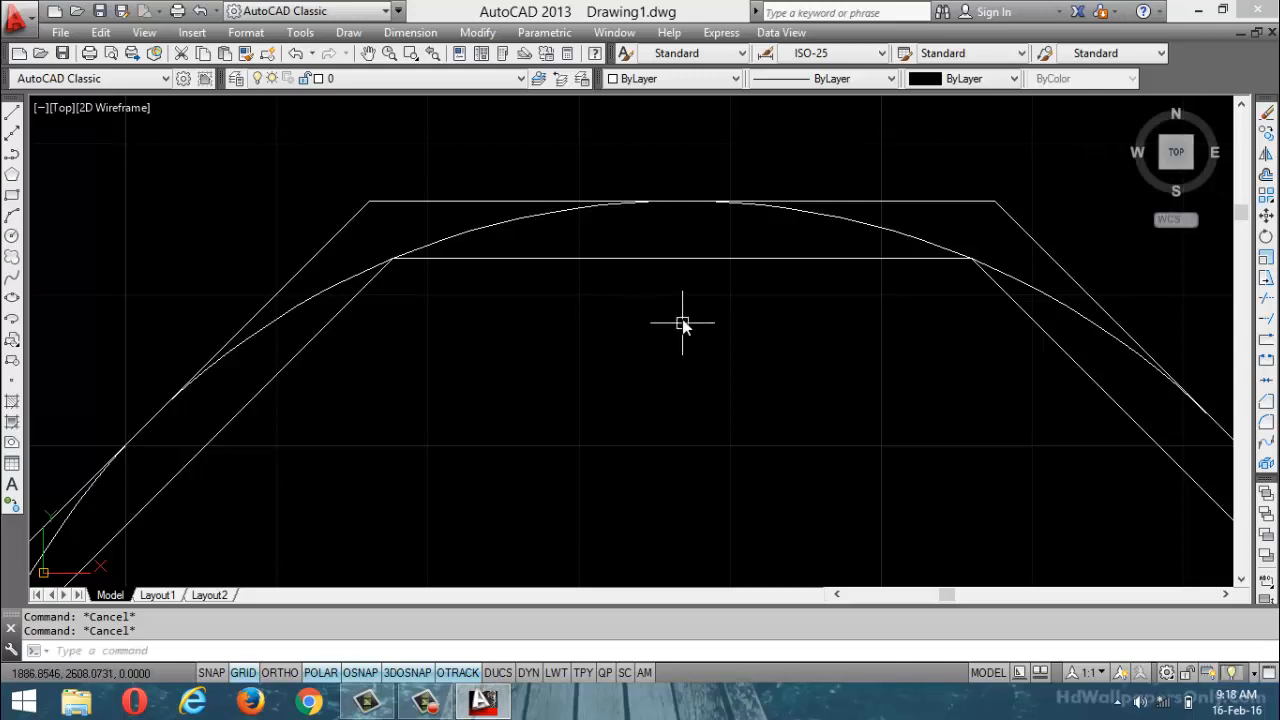
pyautogui.hotkey('ctrl', 'a')
pyautogui.press('Delete')
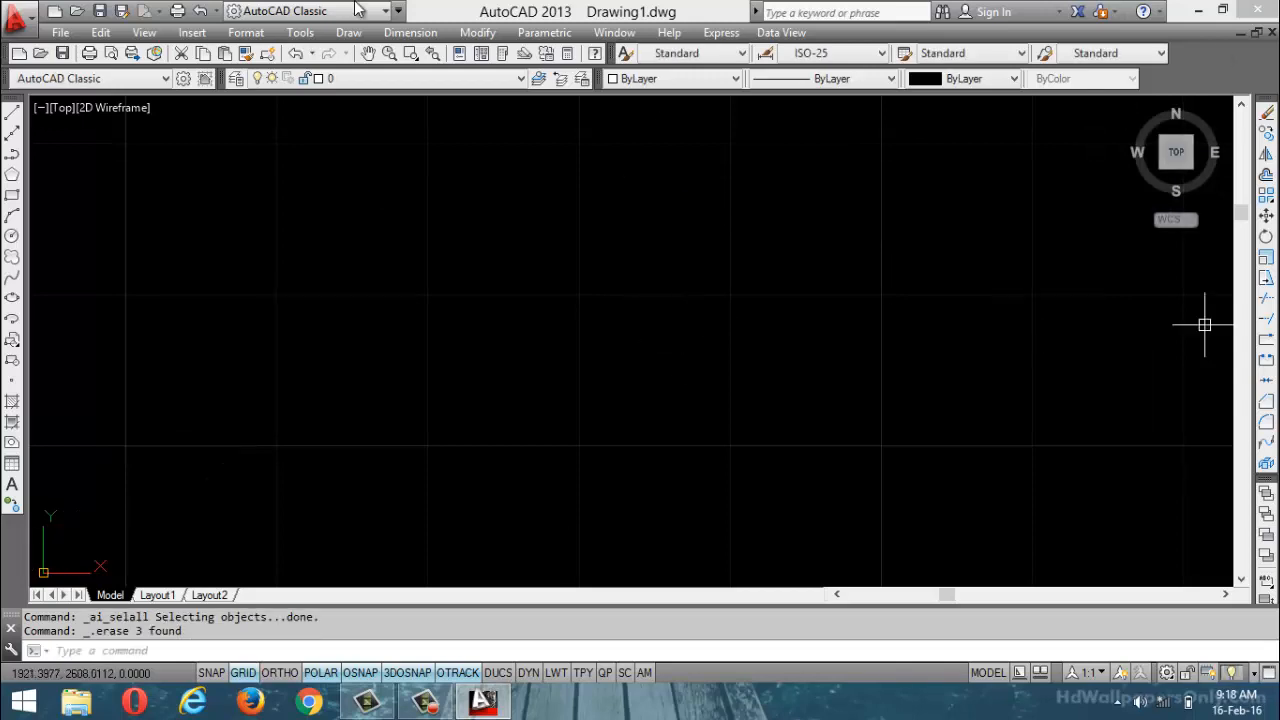
pyautogui.click(349, 33)
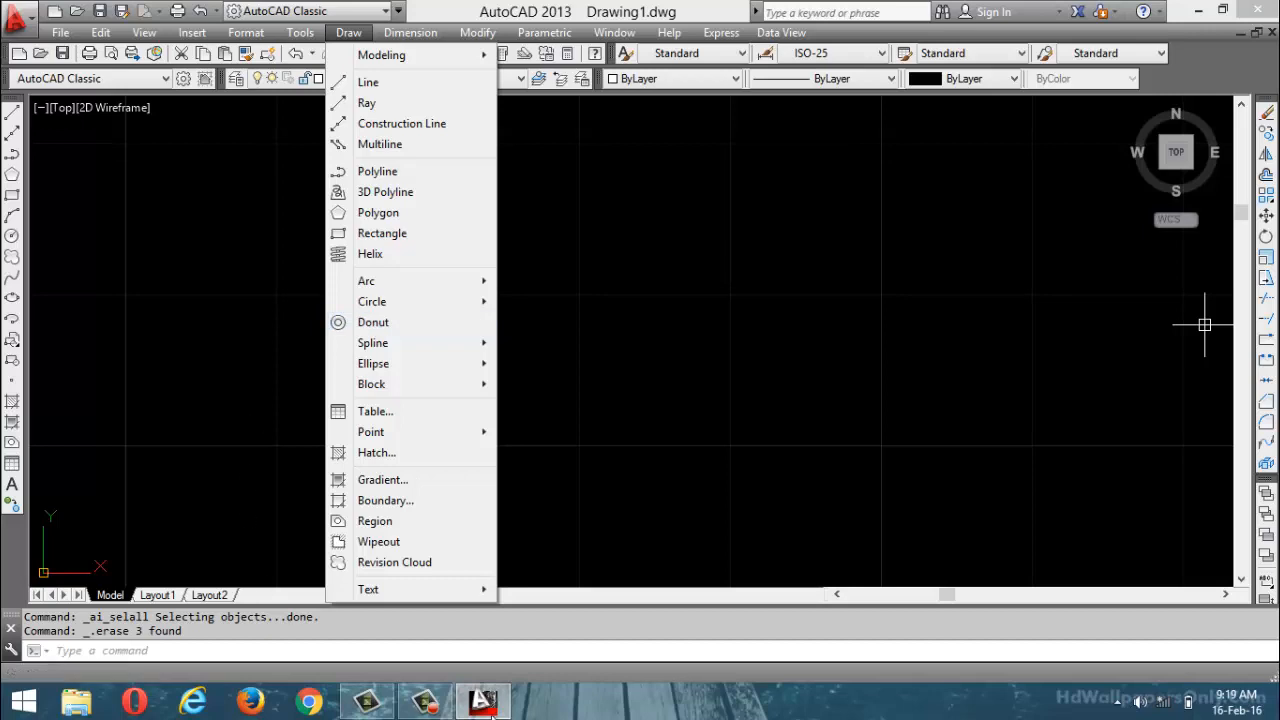
pyautogui.click(427, 707)
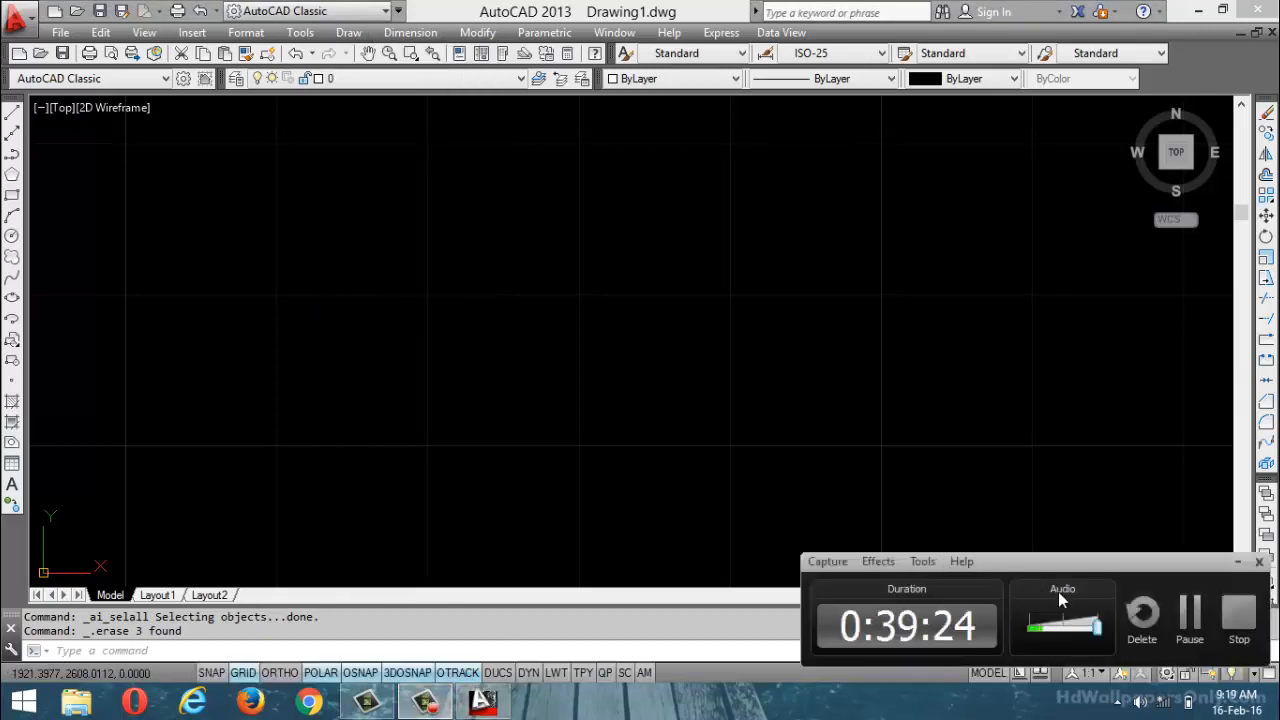
pyautogui.click(1191, 617)
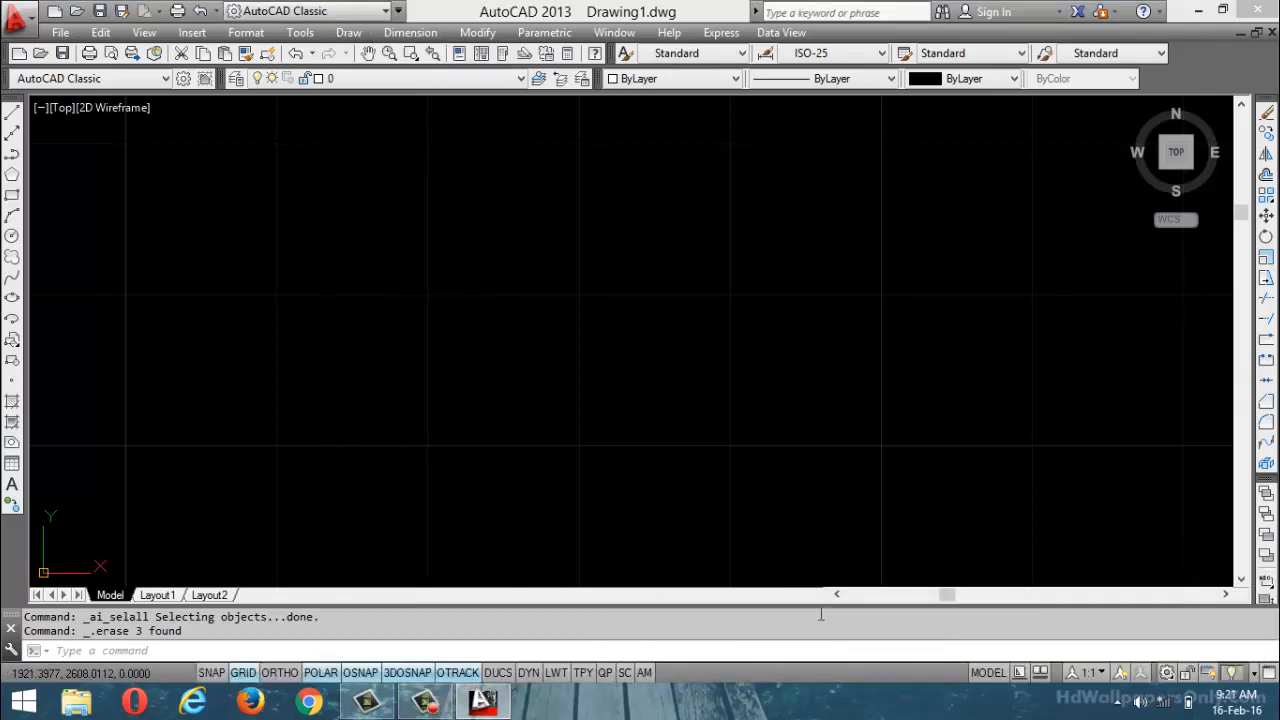
# Draw a donut with inside diameter 100 and outside diameter 150 in the empty drawing area
pyautogui.write('do')
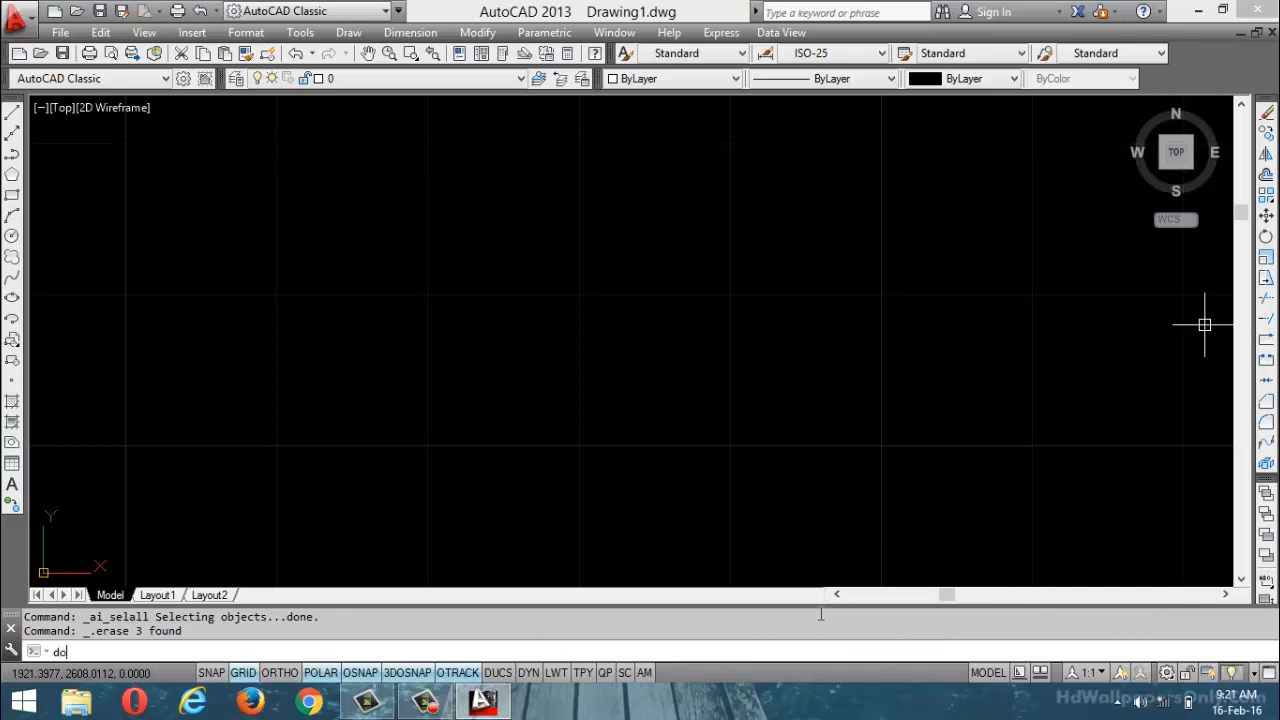
pyautogui.press('Return')
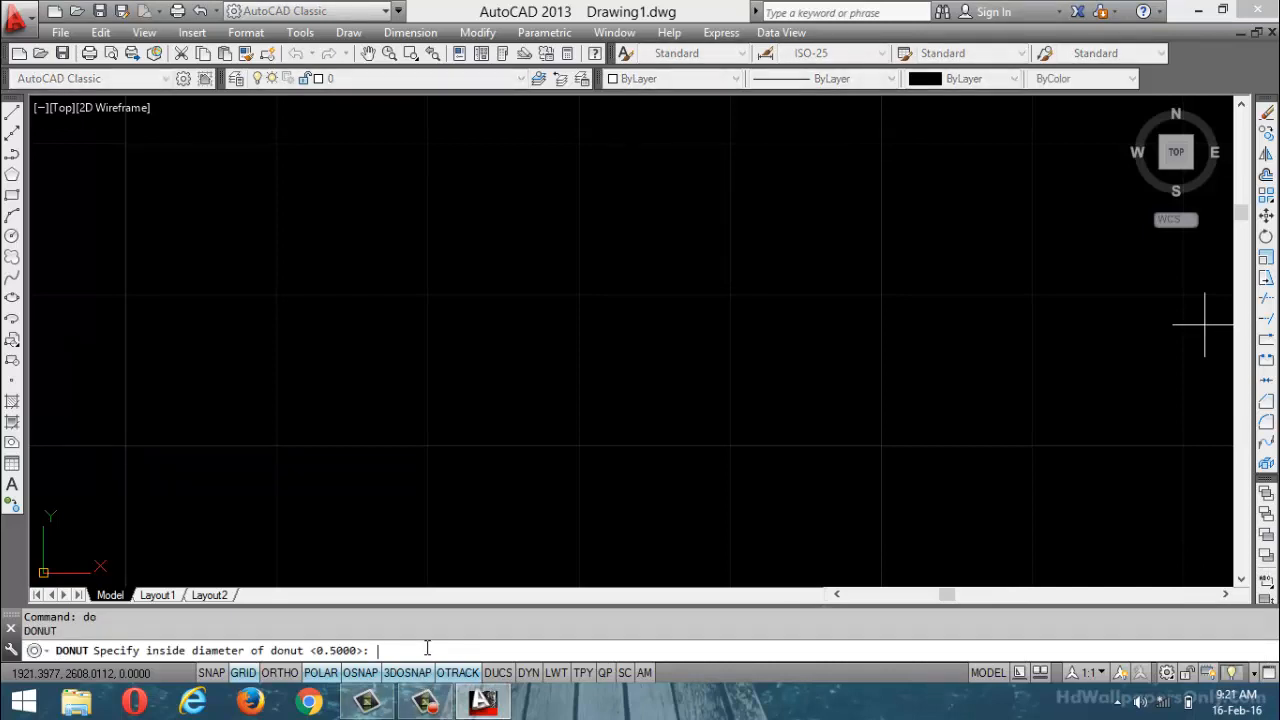
pyautogui.write('100')
pyautogui.press('Return')
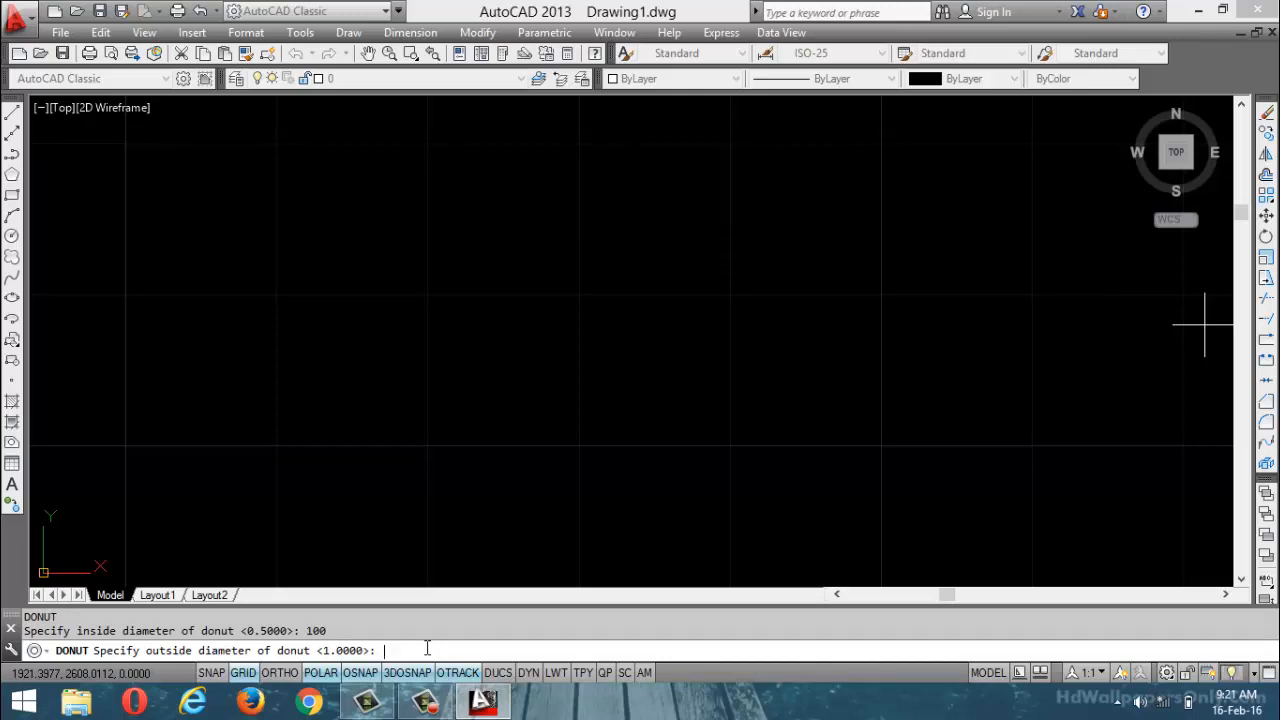
pyautogui.write('150')
pyautogui.press('Return')
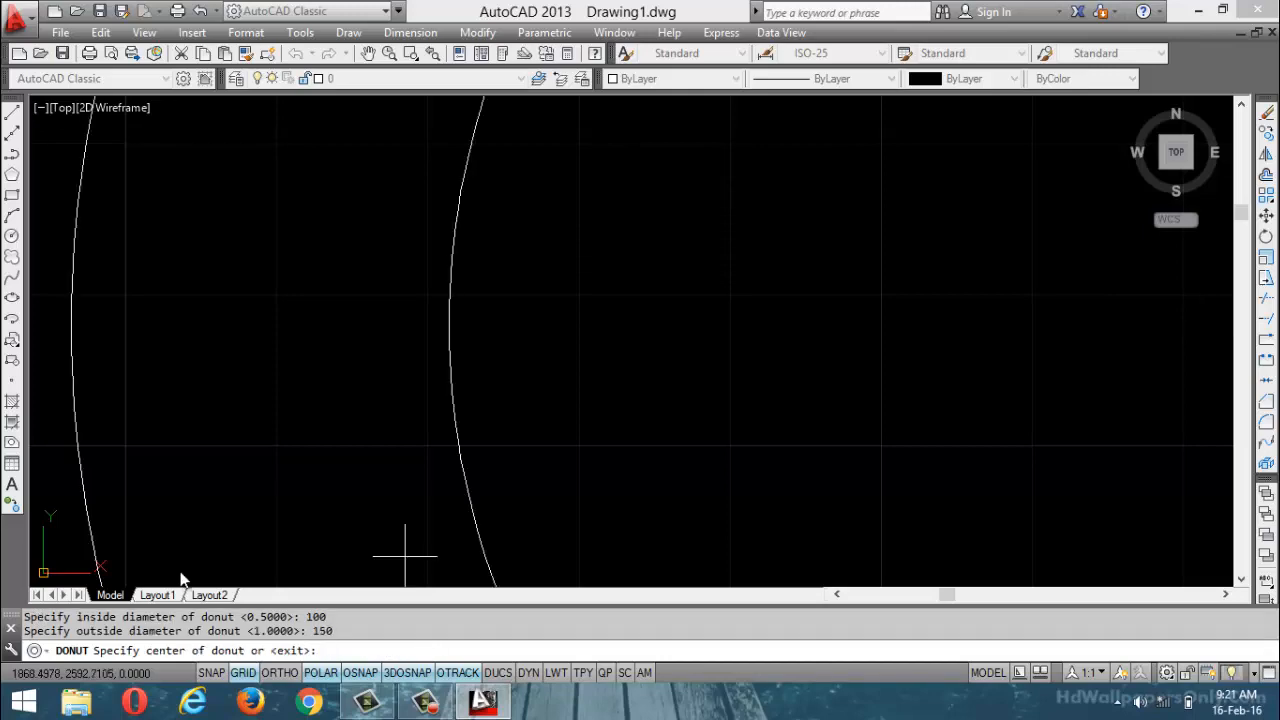
pyautogui.scroll(-5, 409, 551)
pyautogui.scroll(-10, 467, 428)
pyautogui.scroll(4, 483, 355)
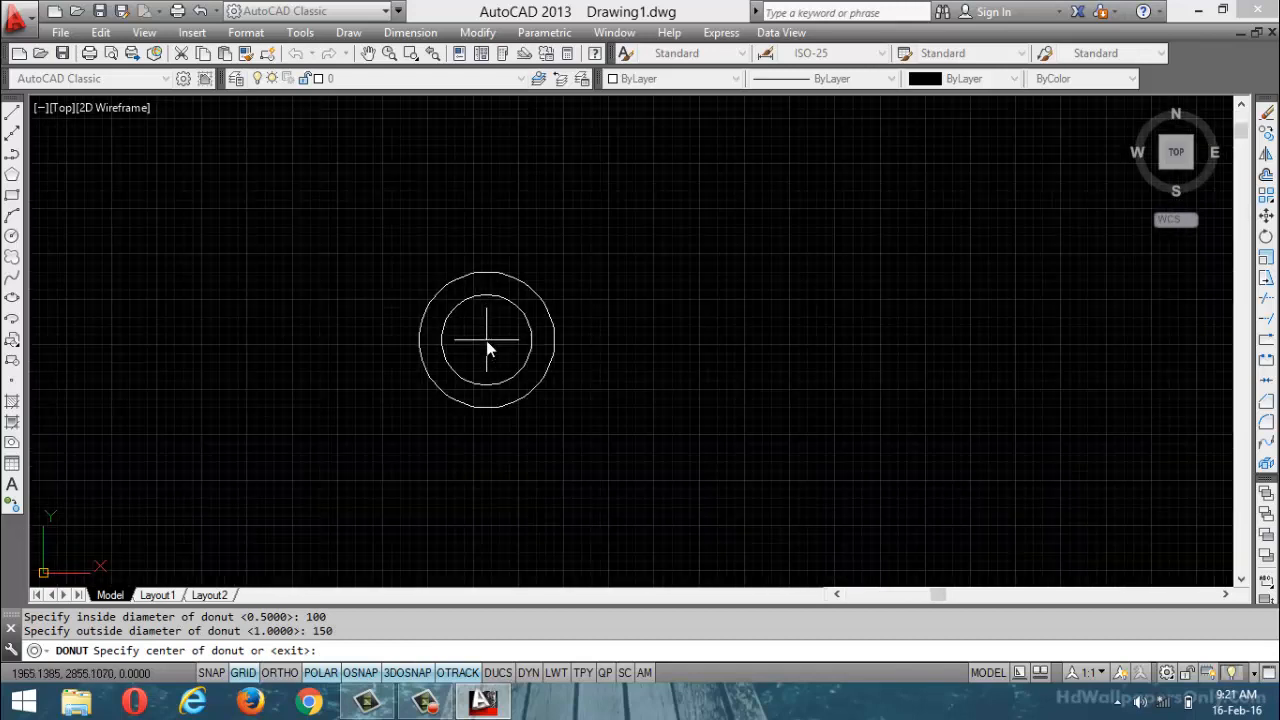
pyautogui.click(437, 293)
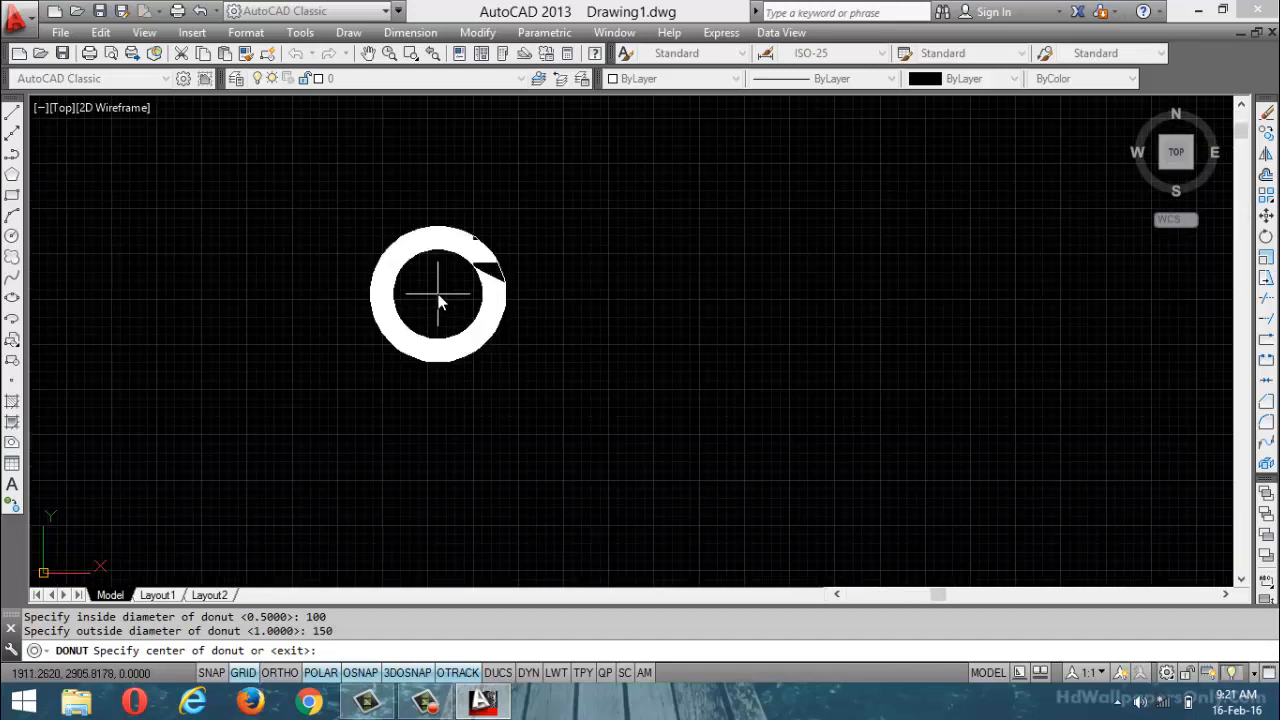
# Place eight more donuts of the same size at scattered points around the first one and end the command
pyautogui.click(722, 230)
pyautogui.click(718, 469)
pyautogui.click(977, 302)
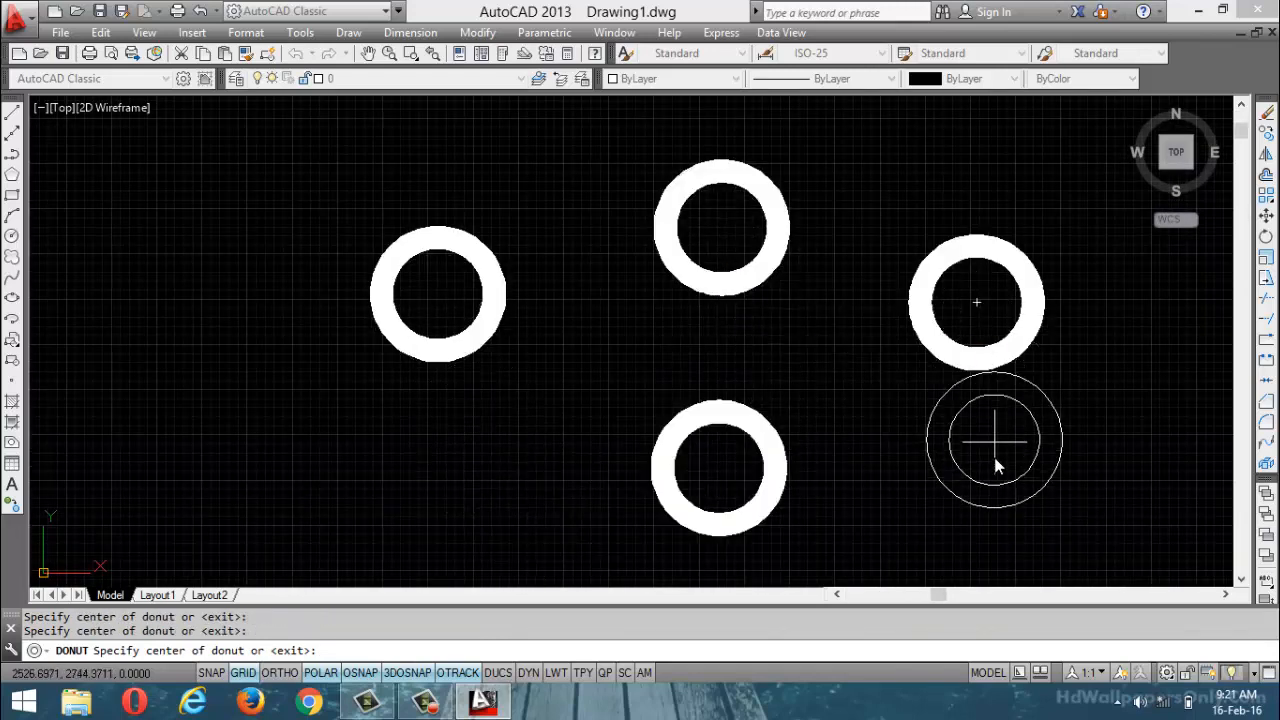
pyautogui.click(998, 478)
pyautogui.click(415, 482)
pyautogui.click(253, 318)
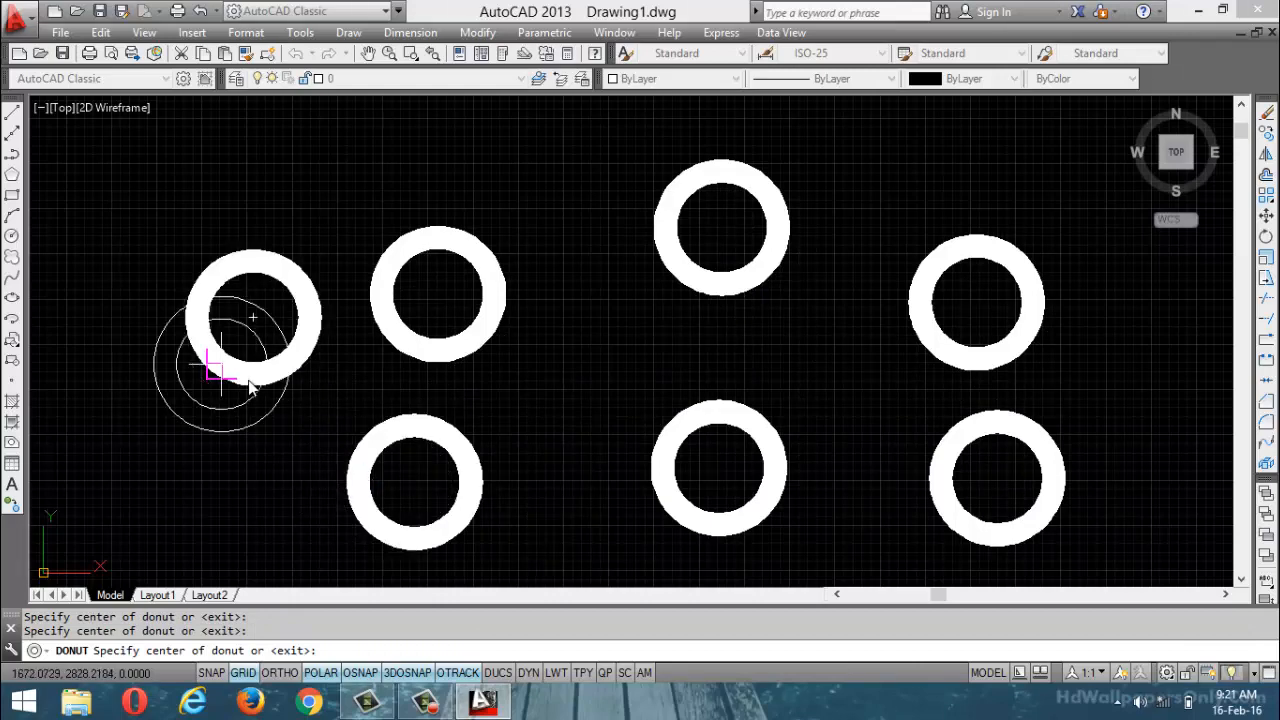
pyautogui.click(599, 360)
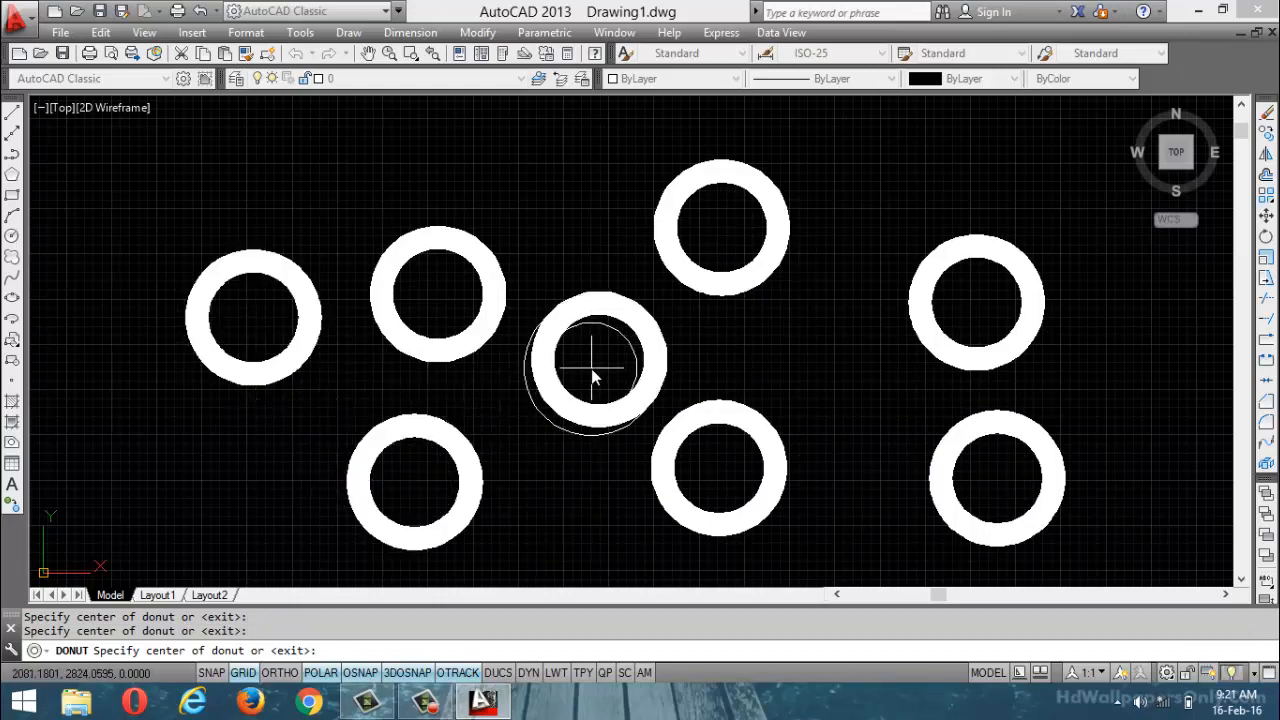
pyautogui.click(271, 155)
pyautogui.press('Escape')
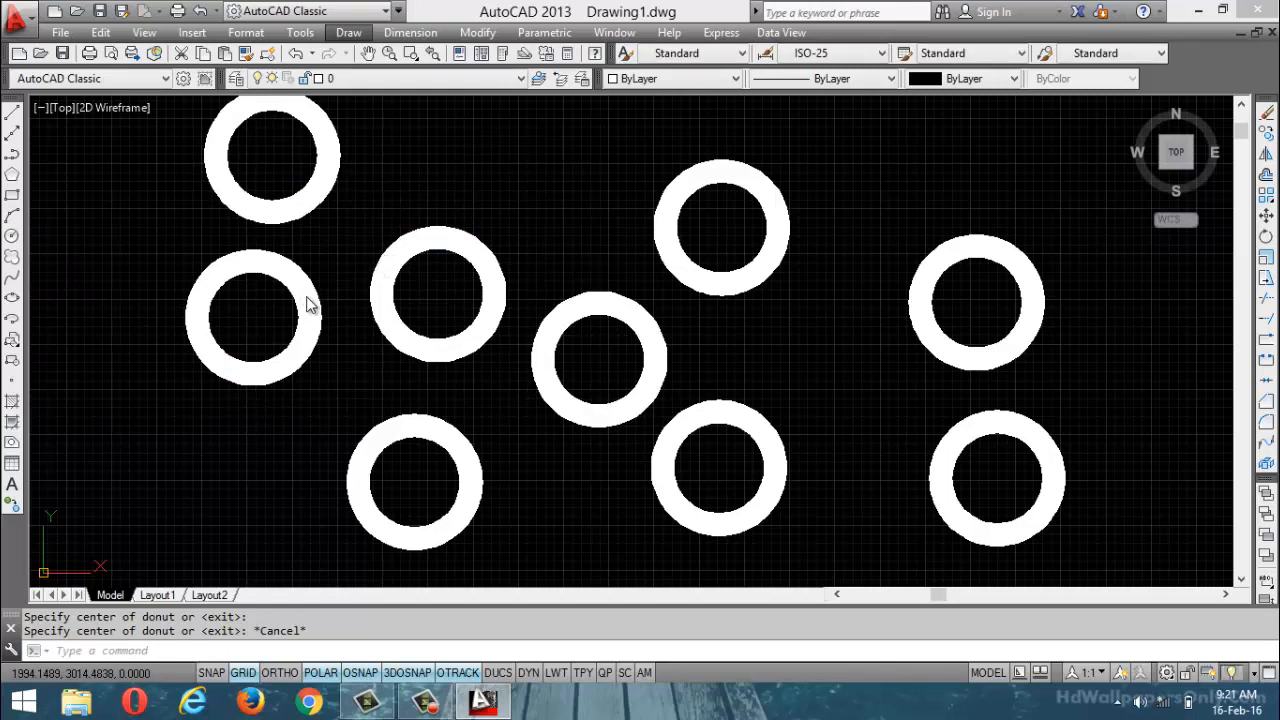
# Set the FILL mode to off
pyautogui.click(343, 651)
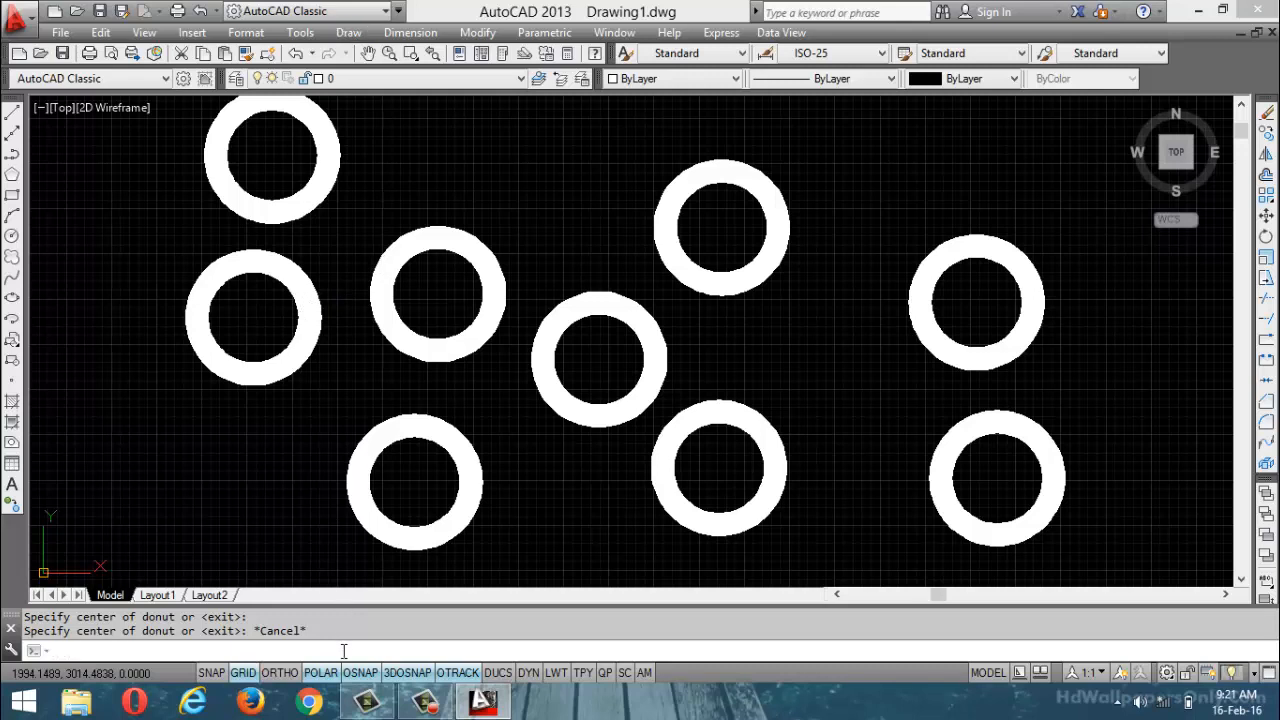
pyautogui.write('FI')
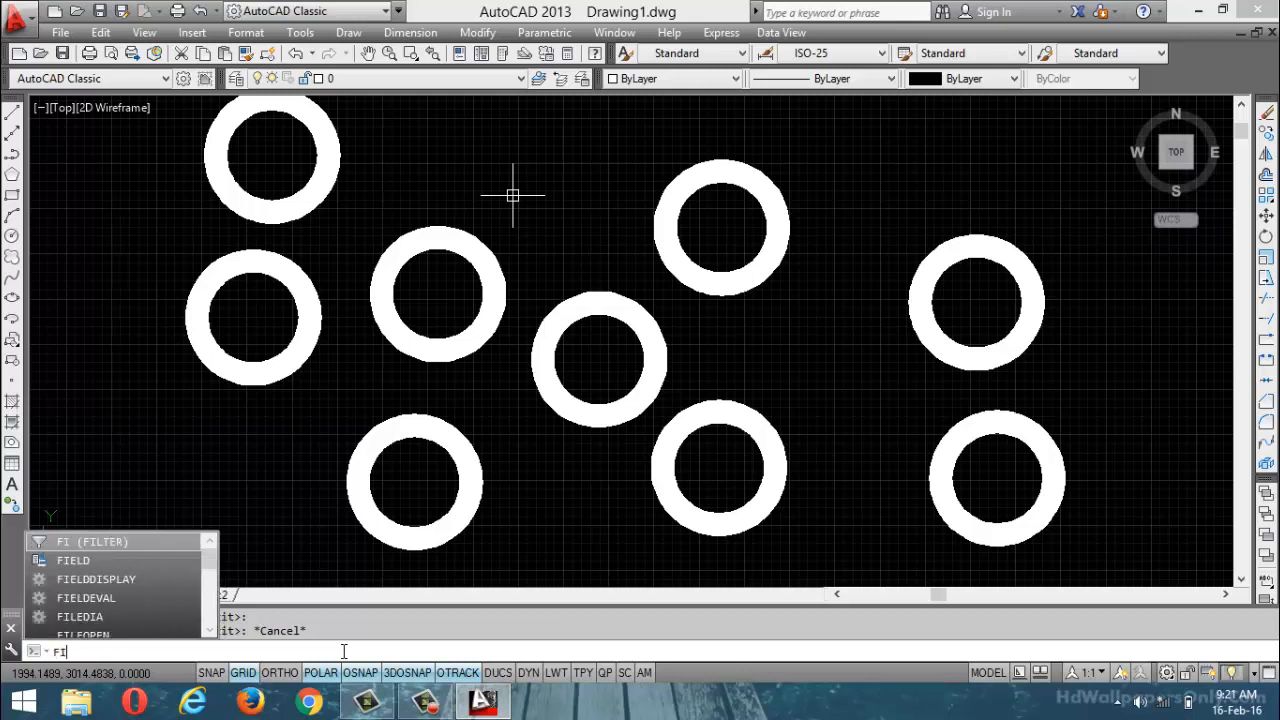
pyautogui.write('LL')
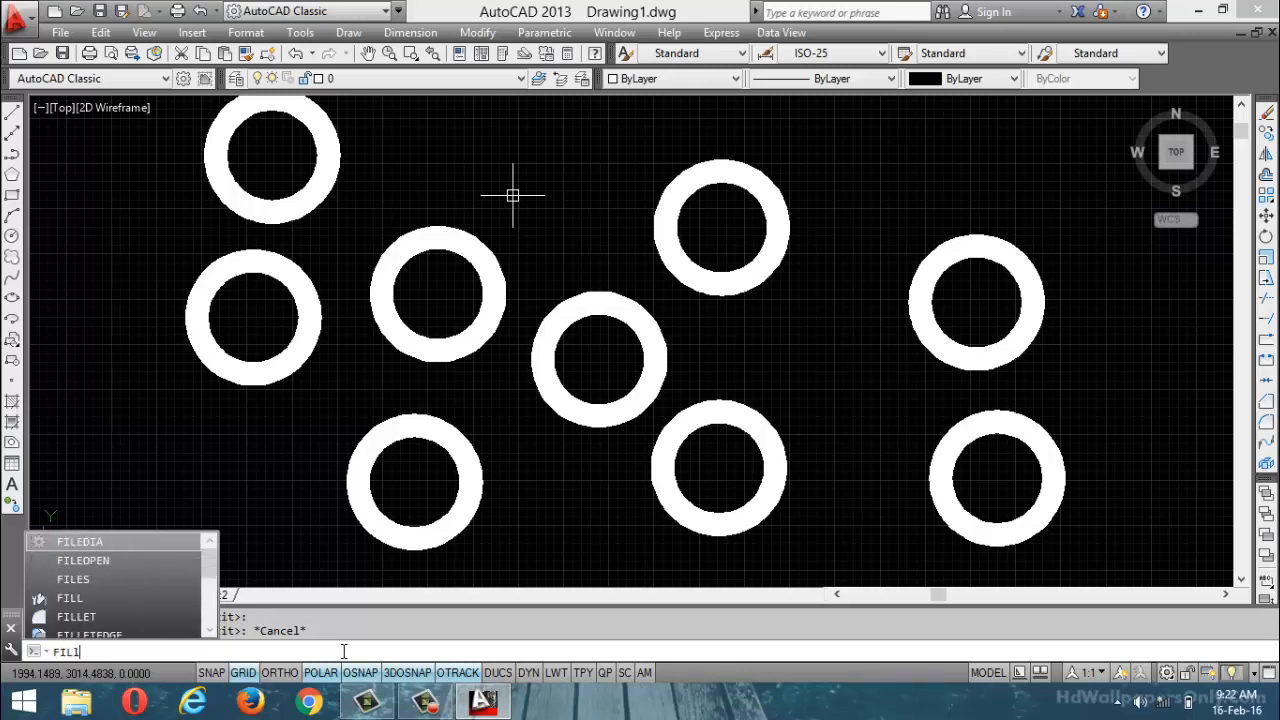
pyautogui.press('Return')
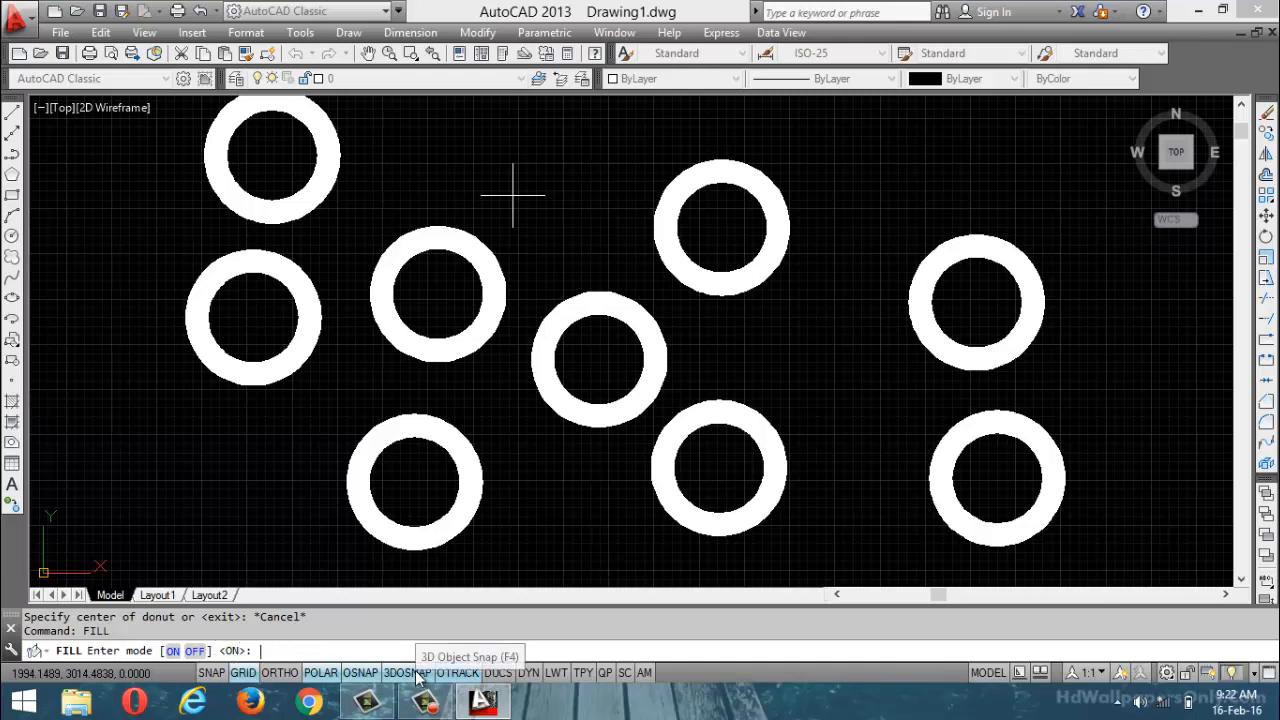
pyautogui.write('off')
pyautogui.press('Return')
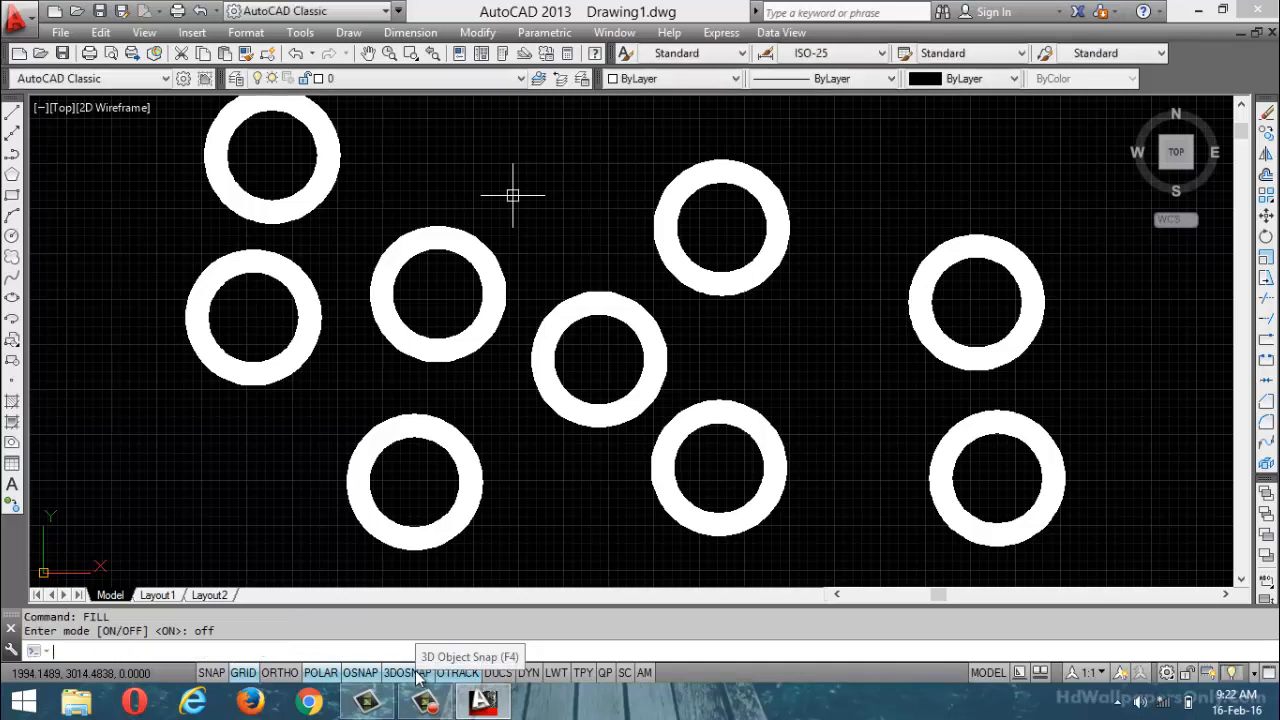
# Draw four more donuts around the outside of the filled group, keeping inside diameter 100 and outside diameter 150, and end the command
pyautogui.write('dio')
pyautogui.press('BackSpace')
pyautogui.press('BackSpace')
pyautogui.write('o')
pyautogui.press('Return')
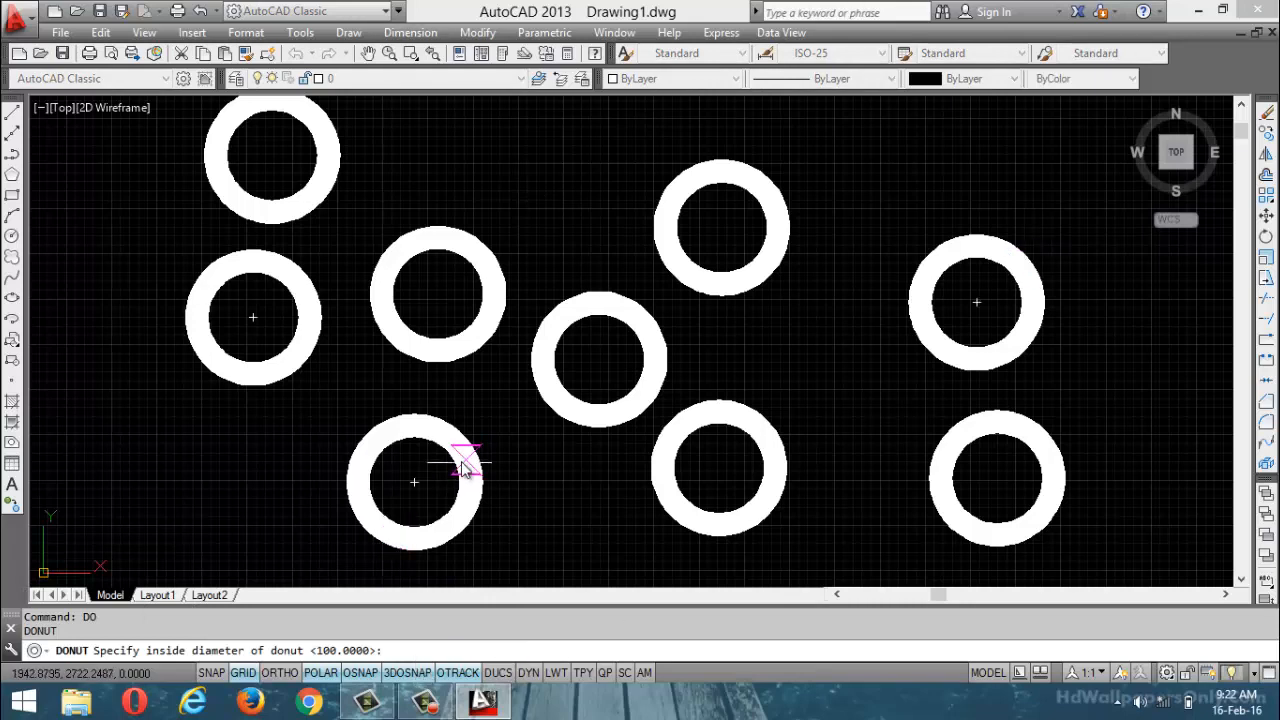
pyautogui.press('Return')
pyautogui.press('Return')
pyautogui.scroll(-4, 785, 340)
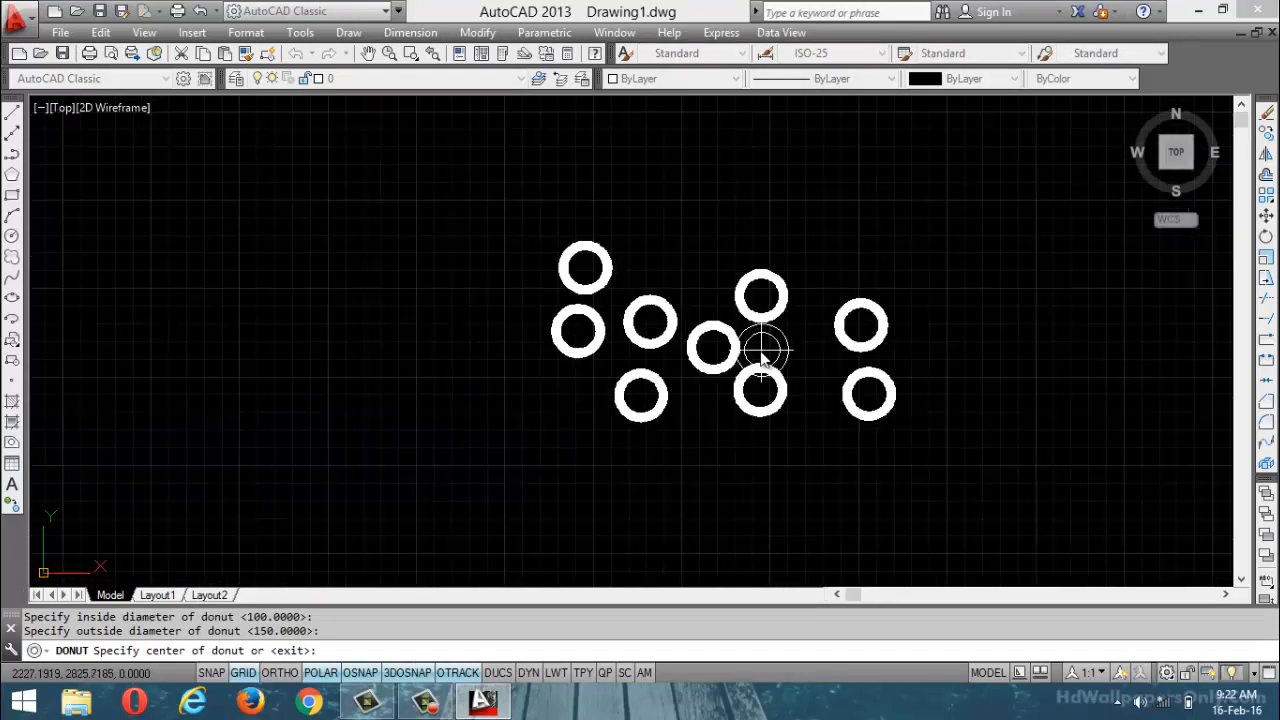
pyautogui.click(987, 152)
pyautogui.click(1053, 335)
pyautogui.click(708, 162)
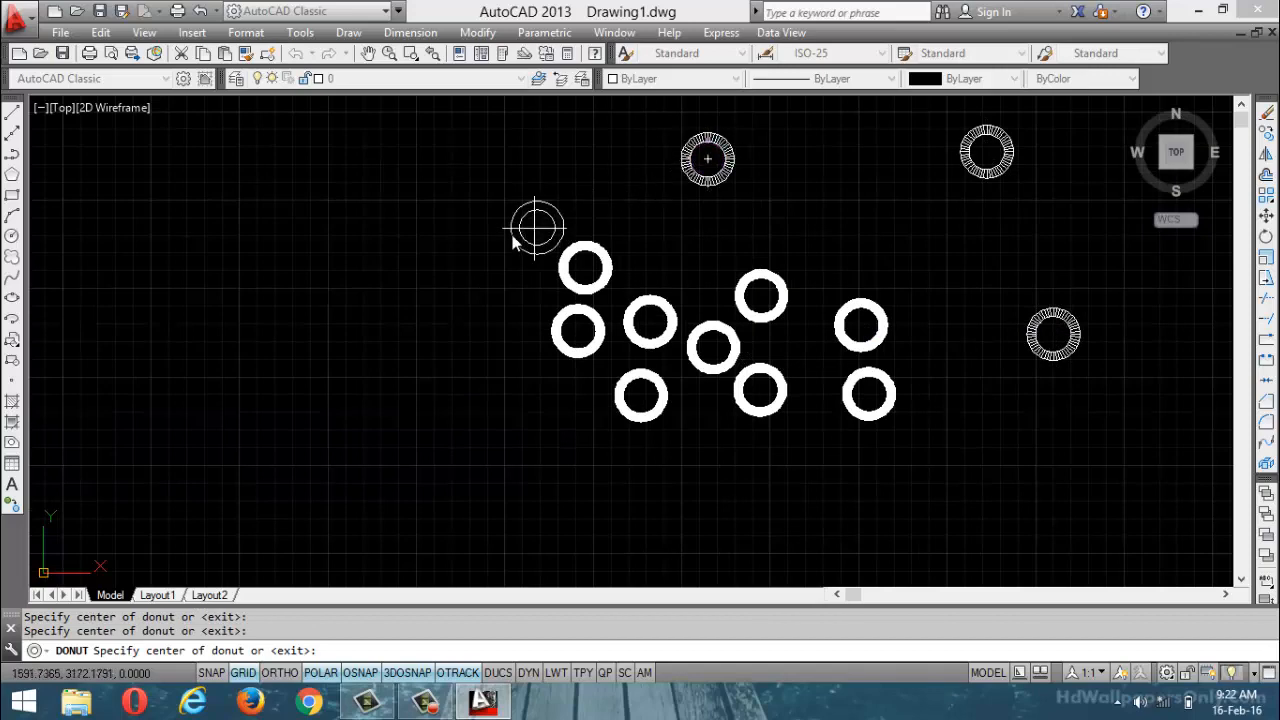
pyautogui.click(488, 236)
pyautogui.scroll(4, 529, 200)
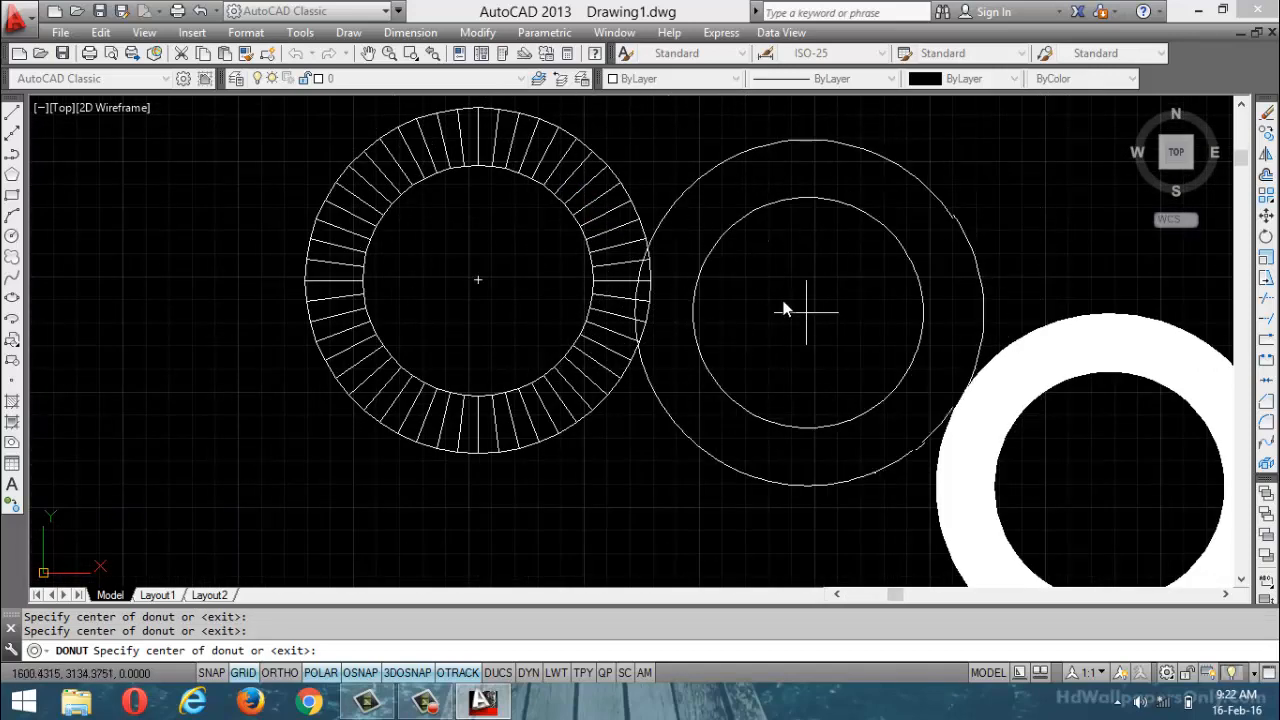
pyautogui.scroll(-4, 786, 306)
pyautogui.scroll(4, 1020, 394)
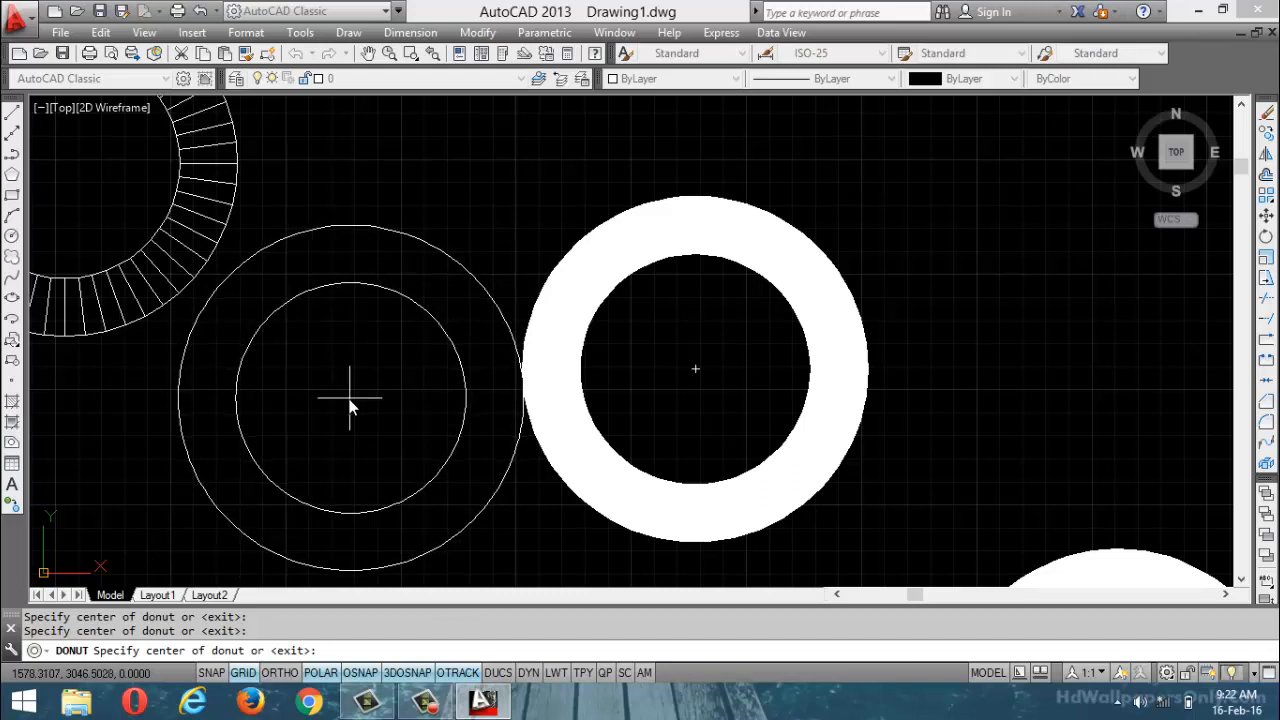
pyautogui.press('Escape')
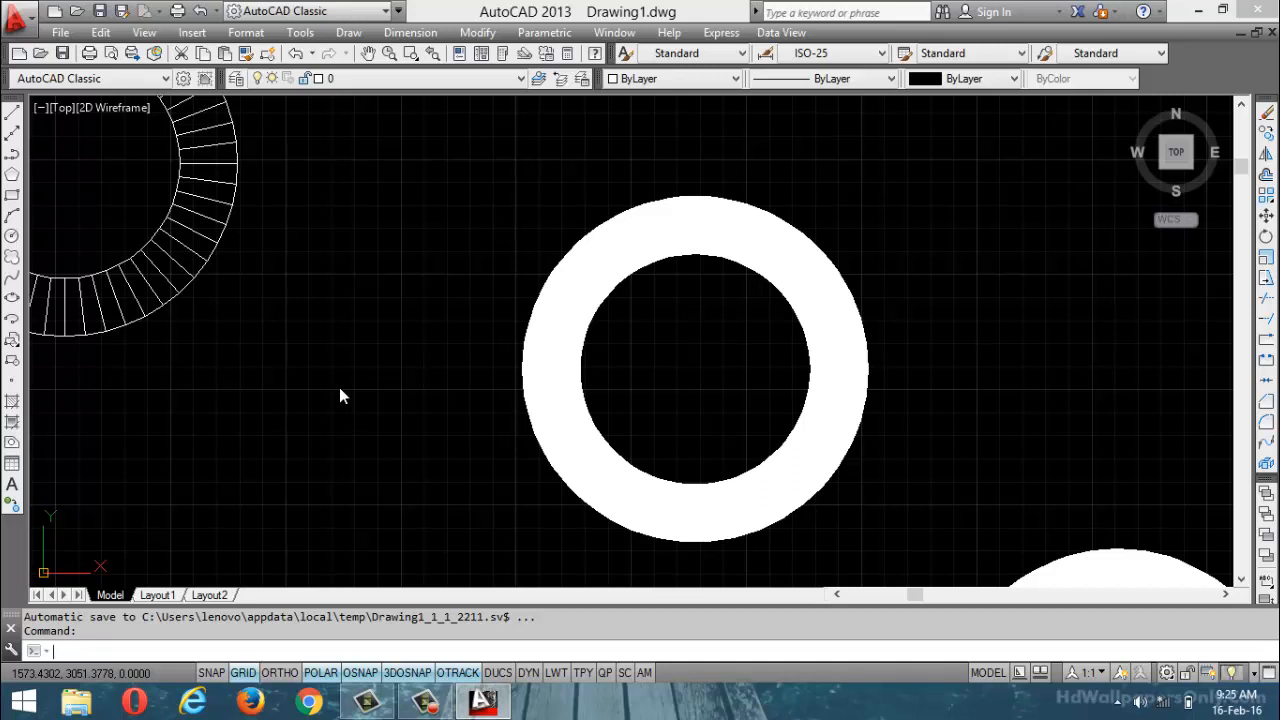
# Erase all the donuts from the drawing
pyautogui.press('Escape')
pyautogui.press('Escape')
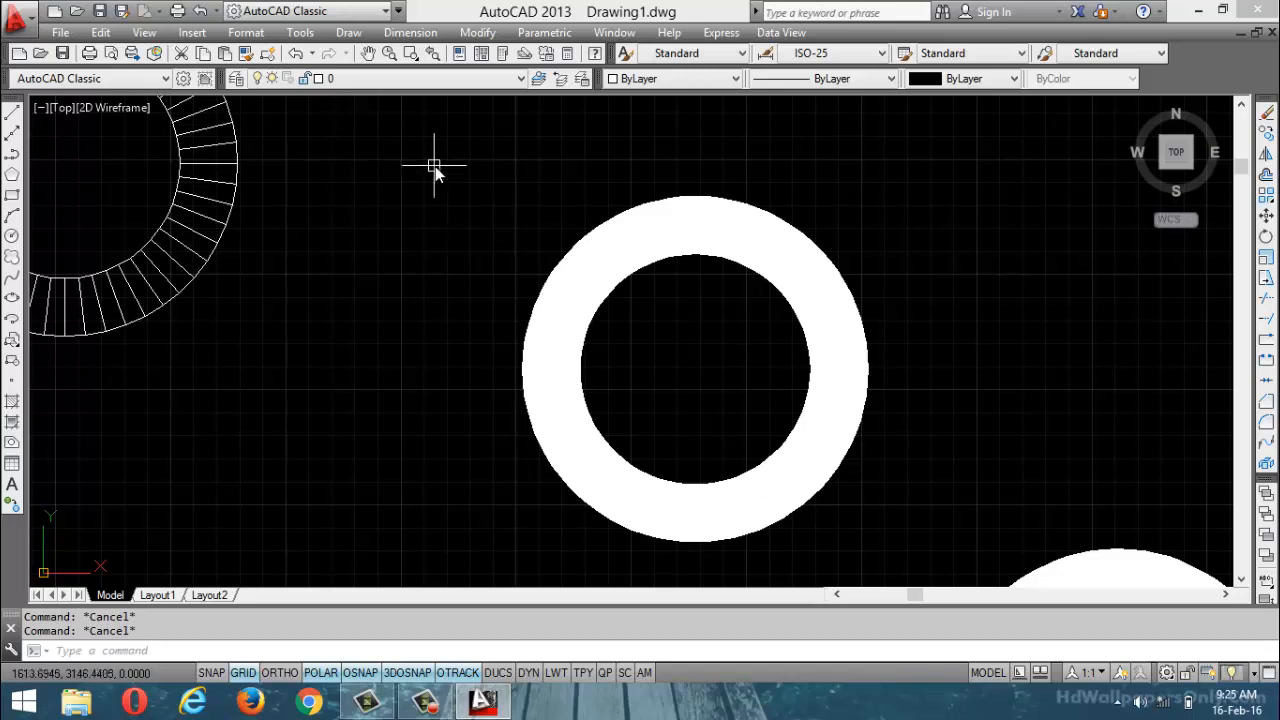
pyautogui.hotkey('ctrl', 'a')
pyautogui.press('Delete')
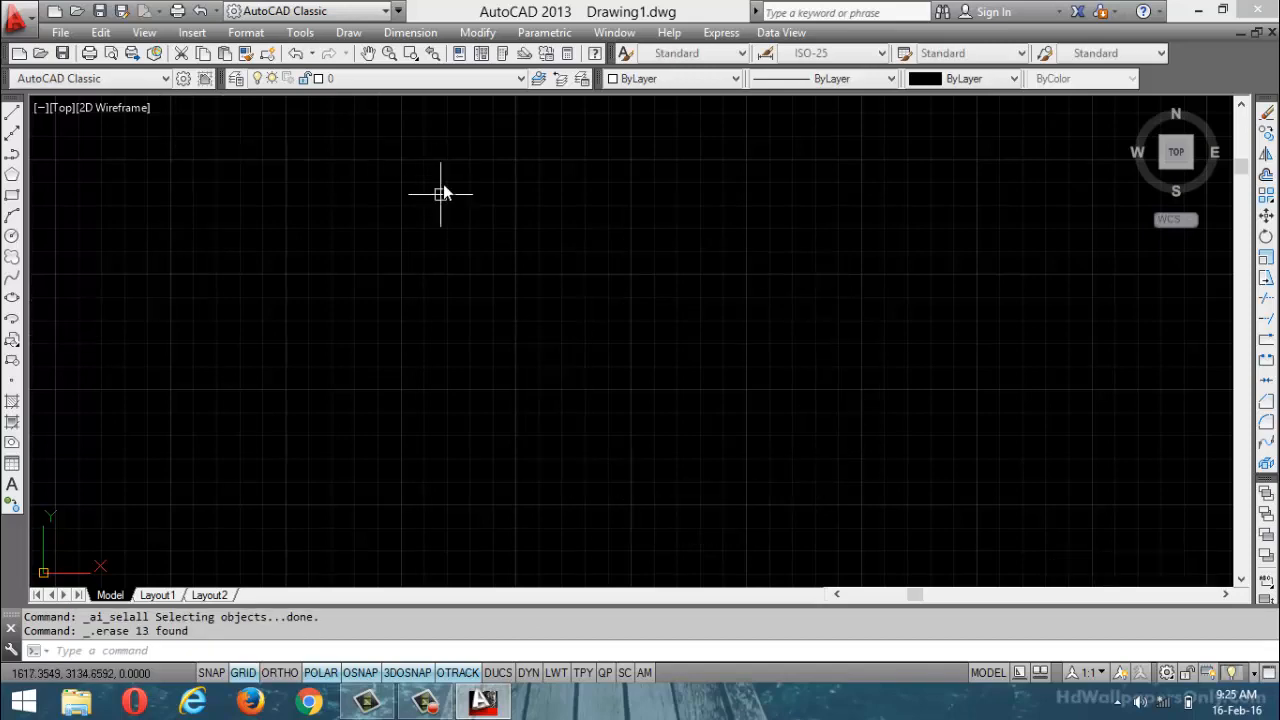
# Set up an empty table with 5 columns of width 63.5 and 6 data rows of 1 line height
pyautogui.click(350, 32)
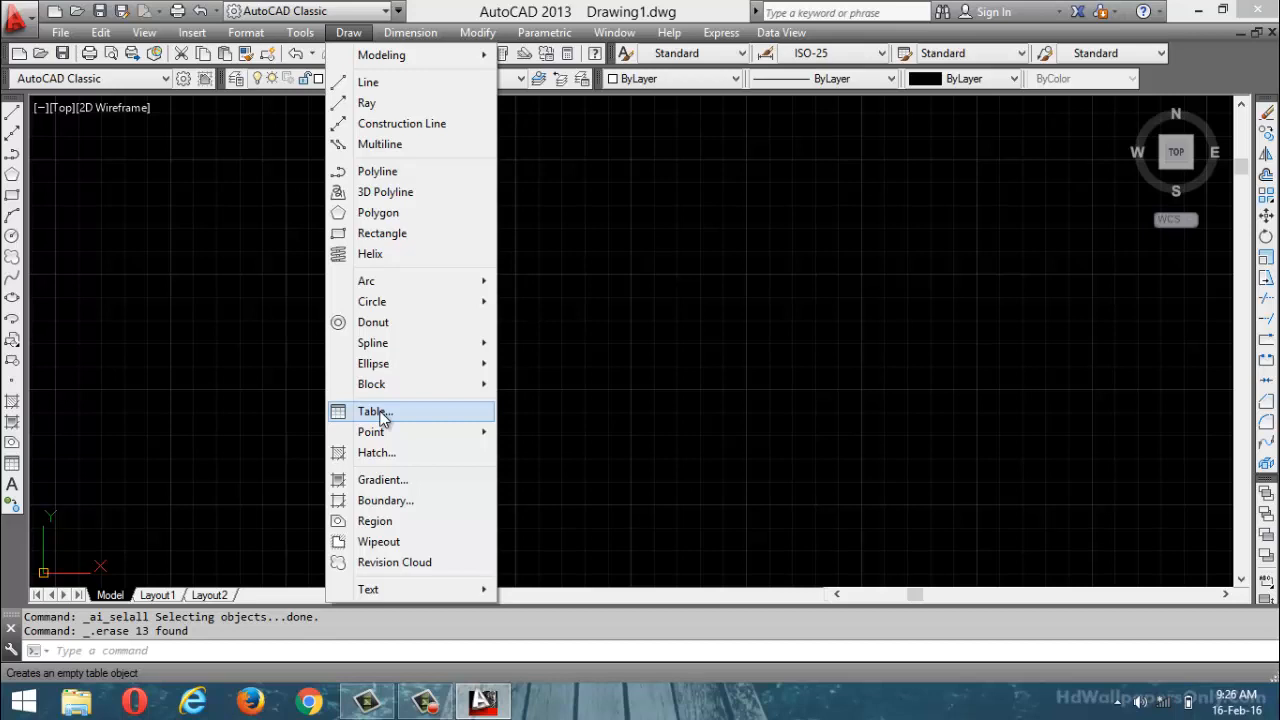
pyautogui.click(378, 412)
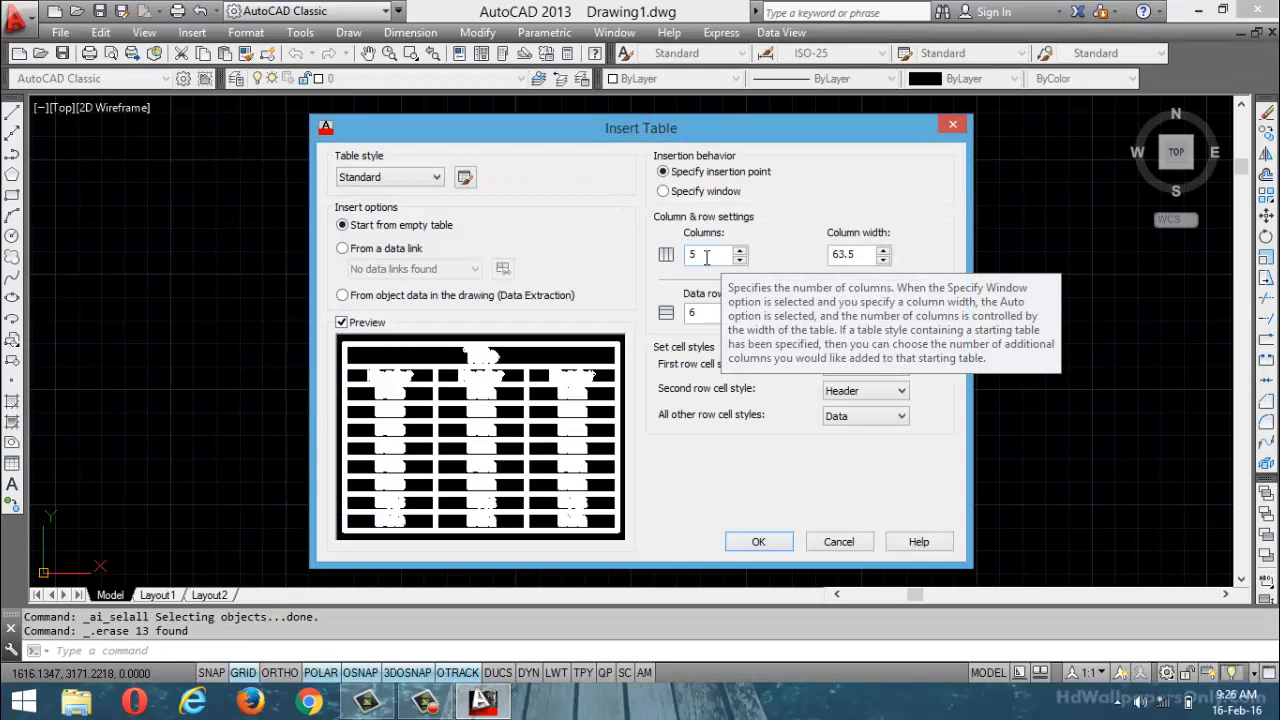
pyautogui.click(709, 260)
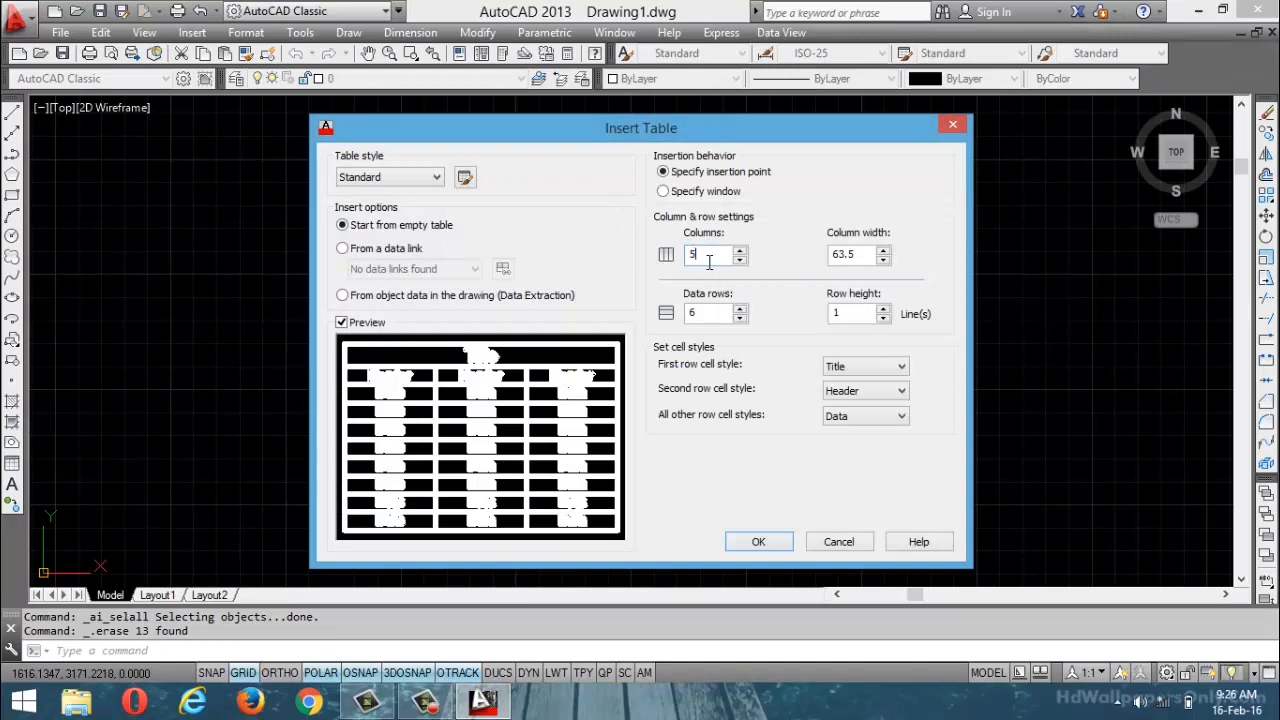
pyautogui.doubleClick(849, 258)
pyautogui.doubleClick(700, 313)
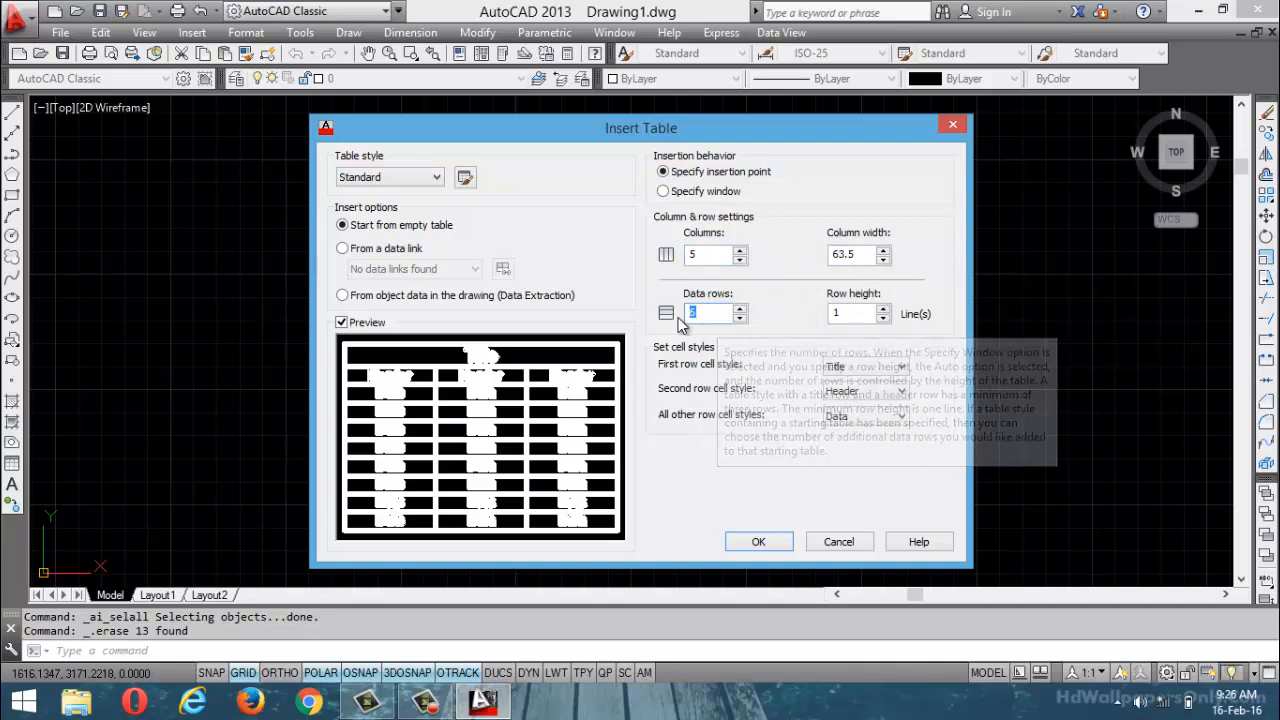
pyautogui.doubleClick(853, 313)
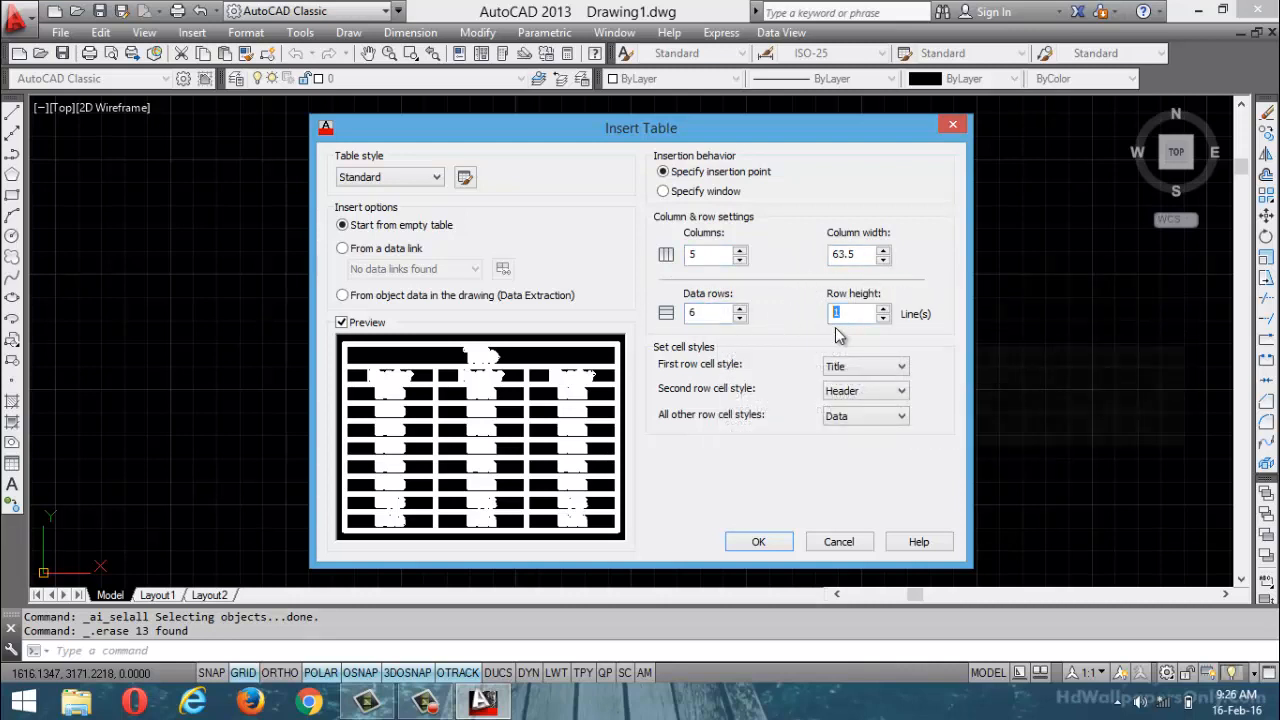
# Place the table in the empty drawing area and leave its title cell blank
pyautogui.click(757, 540)
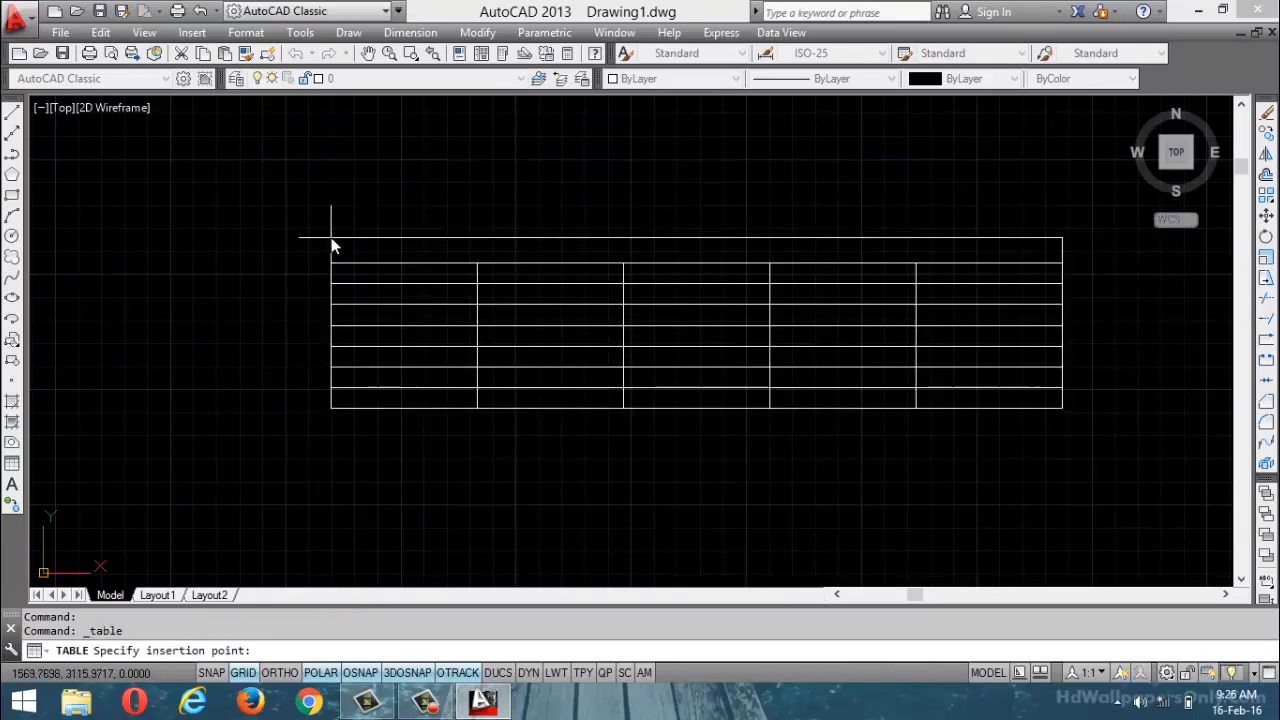
pyautogui.scroll(-4, 678, 474)
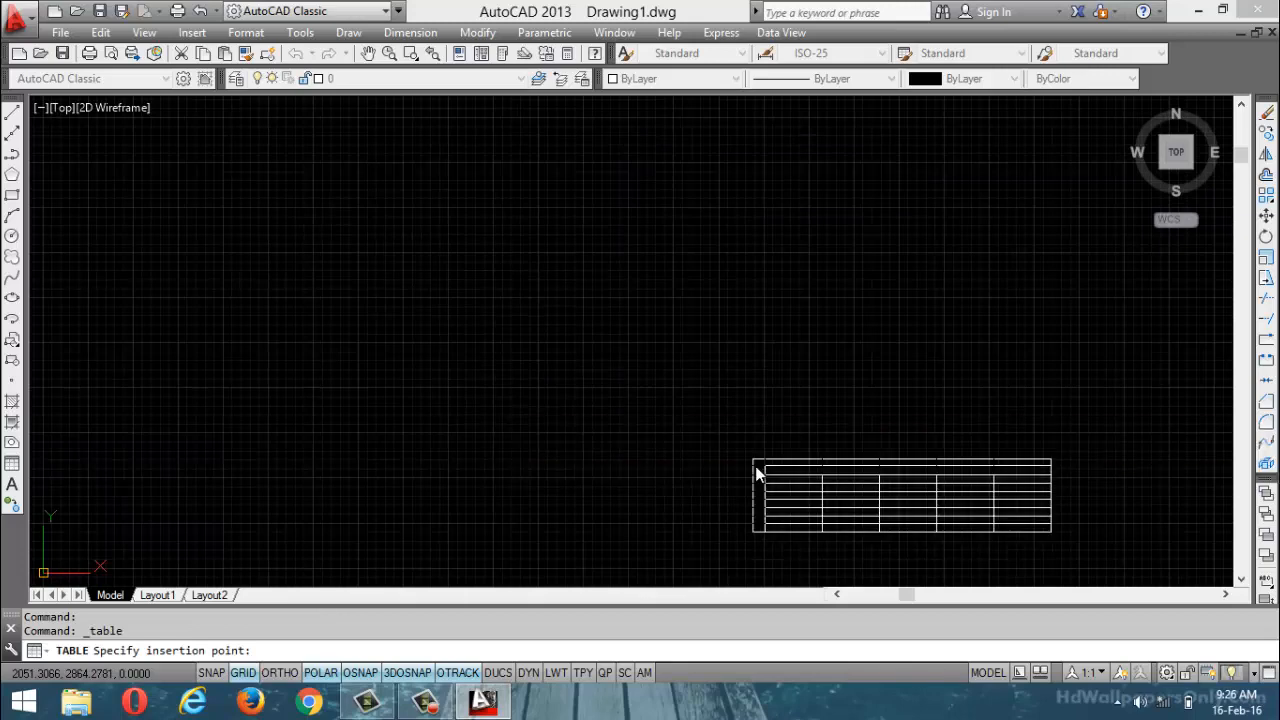
pyautogui.click(961, 436)
pyautogui.press('Escape')
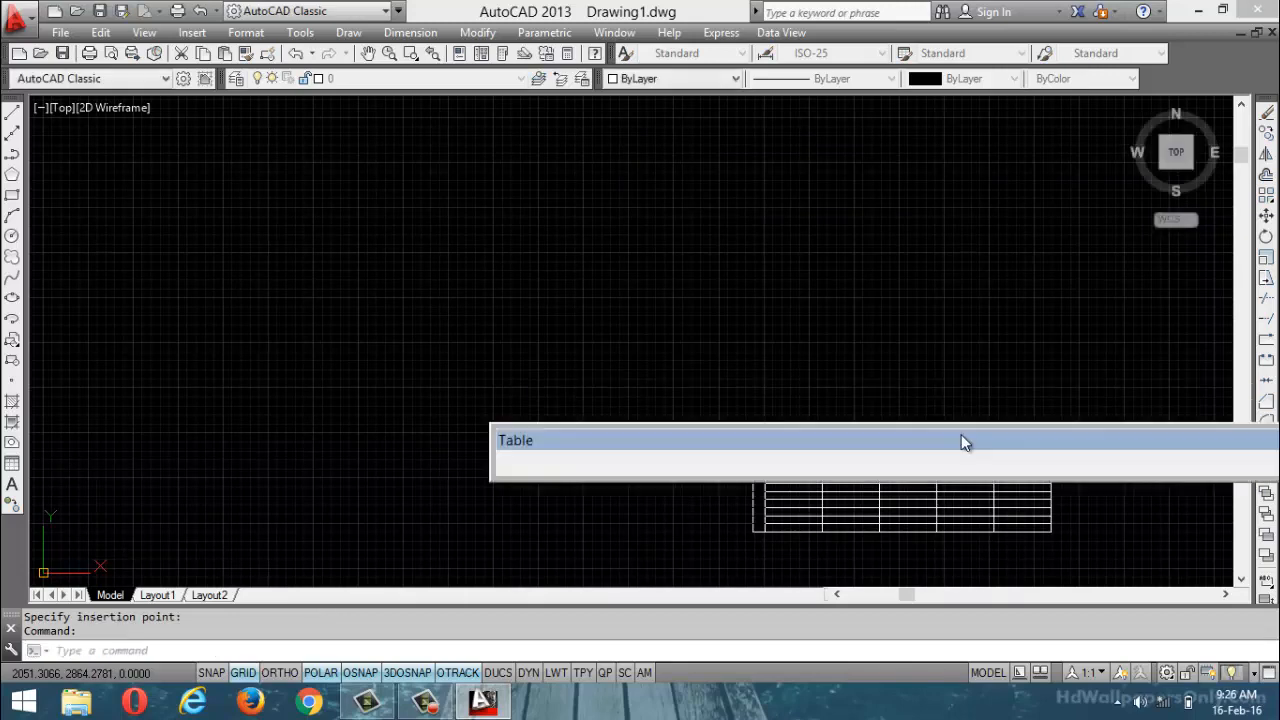
pyautogui.moveTo(1063, 440); pyautogui.dragTo(823, 257)
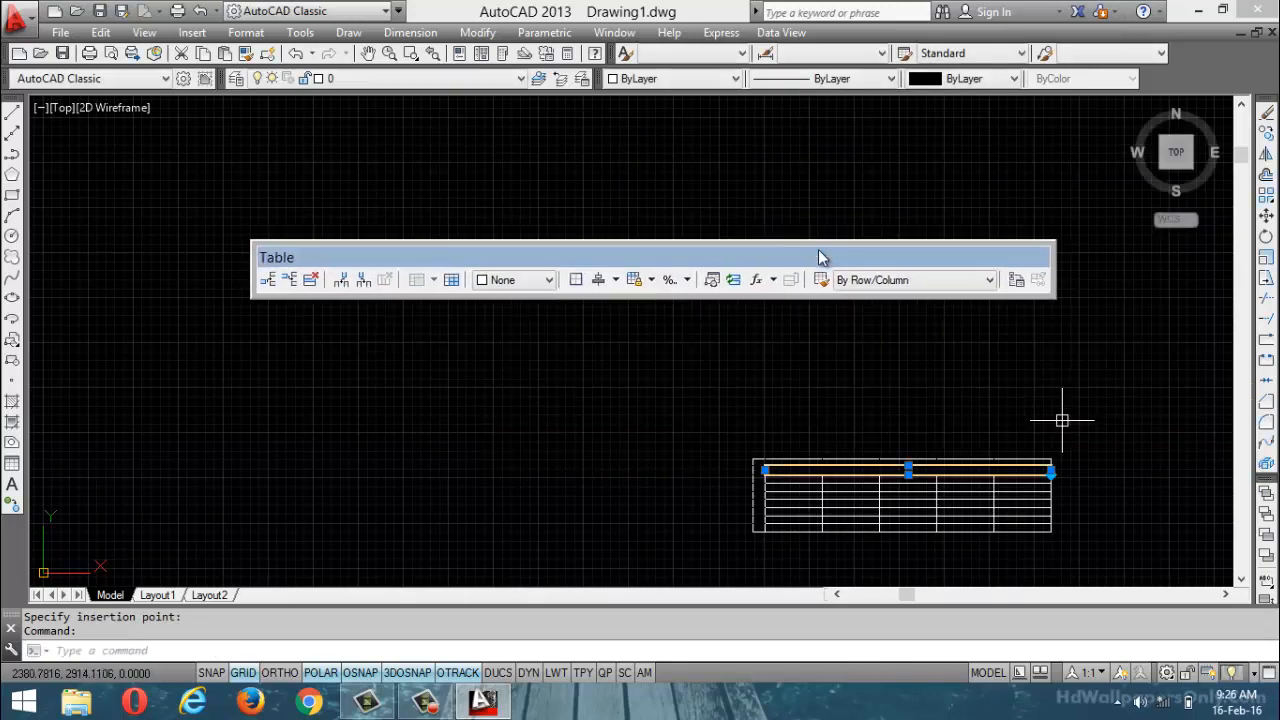
pyautogui.press('Escape')
# Enter "okjfyjhfotkutf" in the table's title row
pyautogui.press('Return')
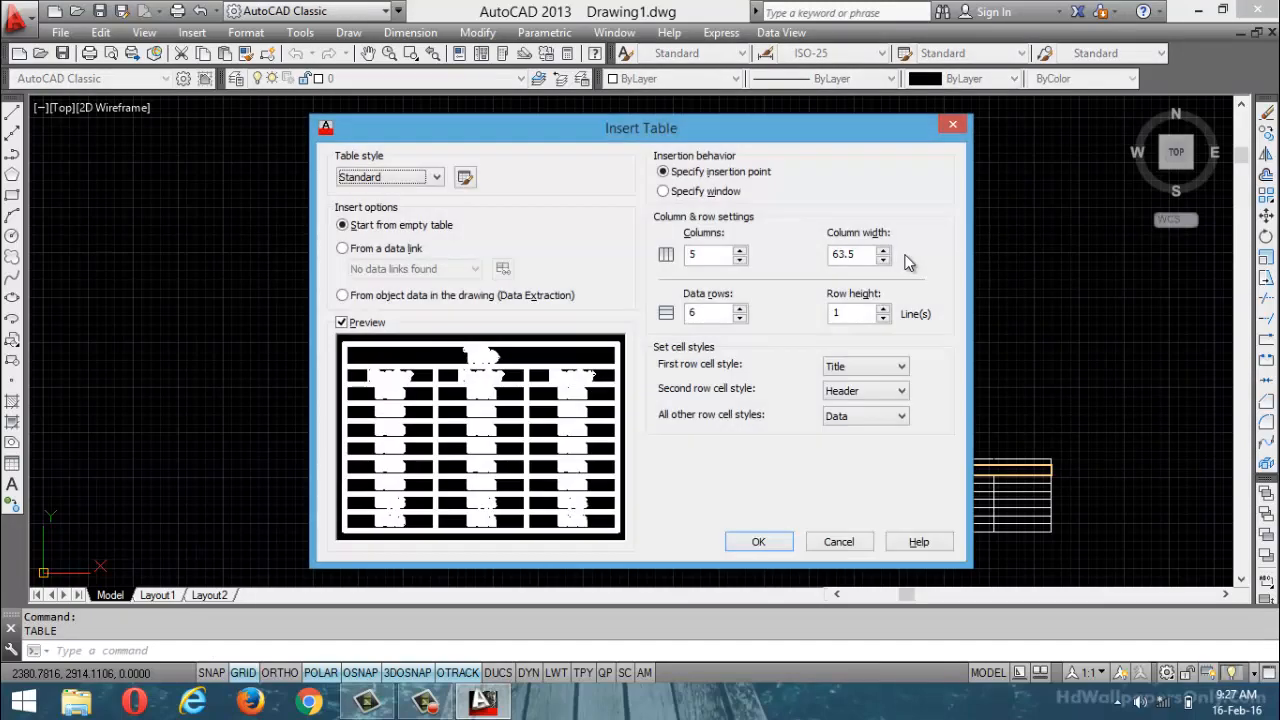
pyautogui.scroll(-2, 1020, 572)
pyautogui.scroll(4, 1020, 570)
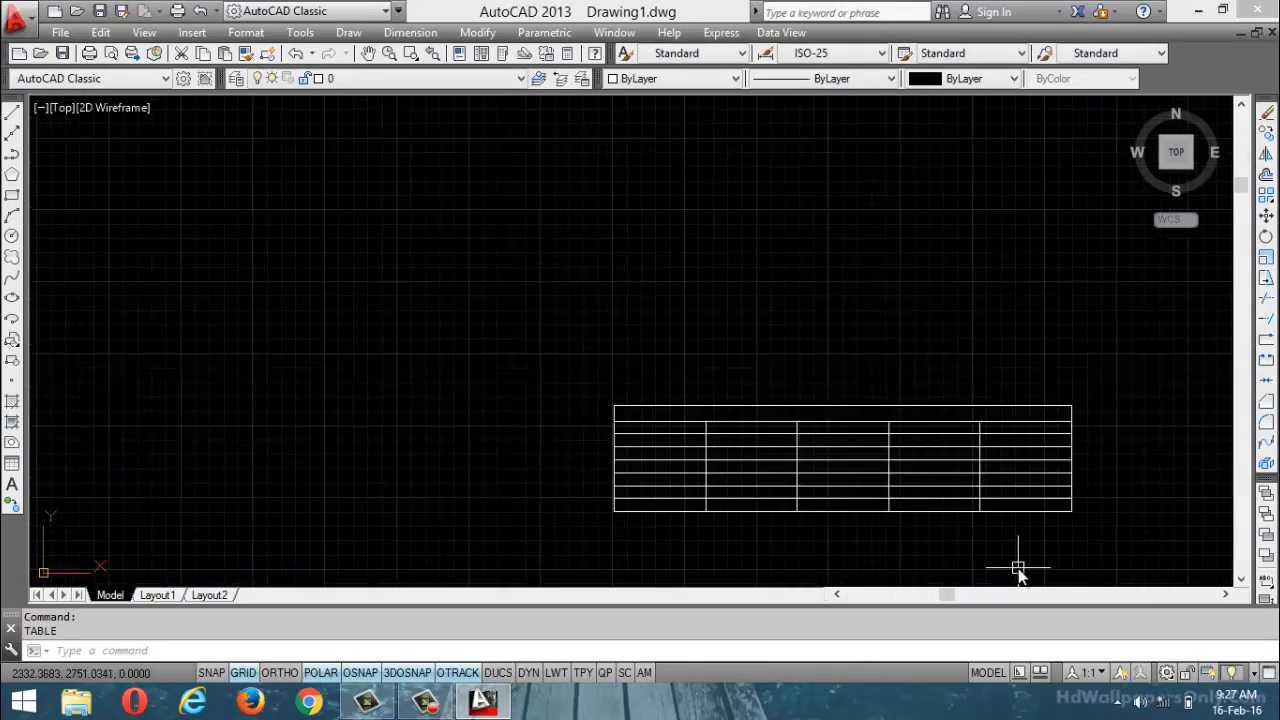
pyautogui.scroll(4, 874, 509)
pyautogui.doubleClick(791, 272)
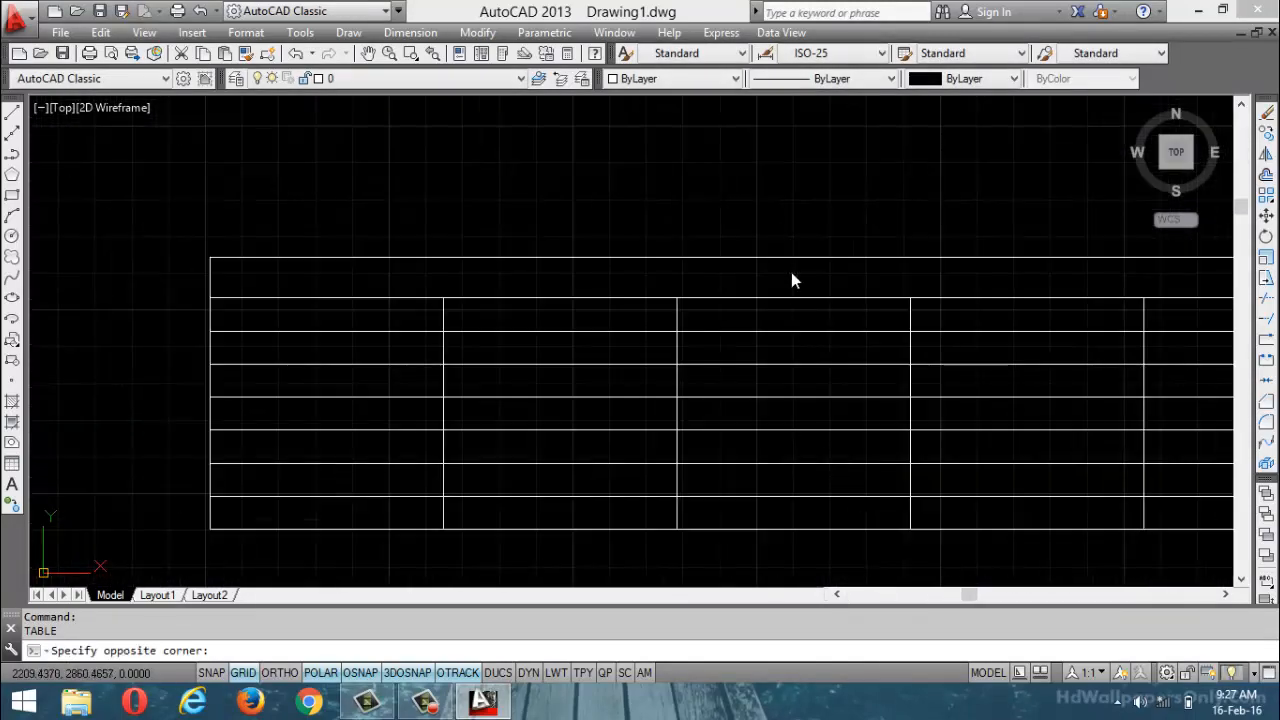
pyautogui.write('okjfyjhfotkutf')
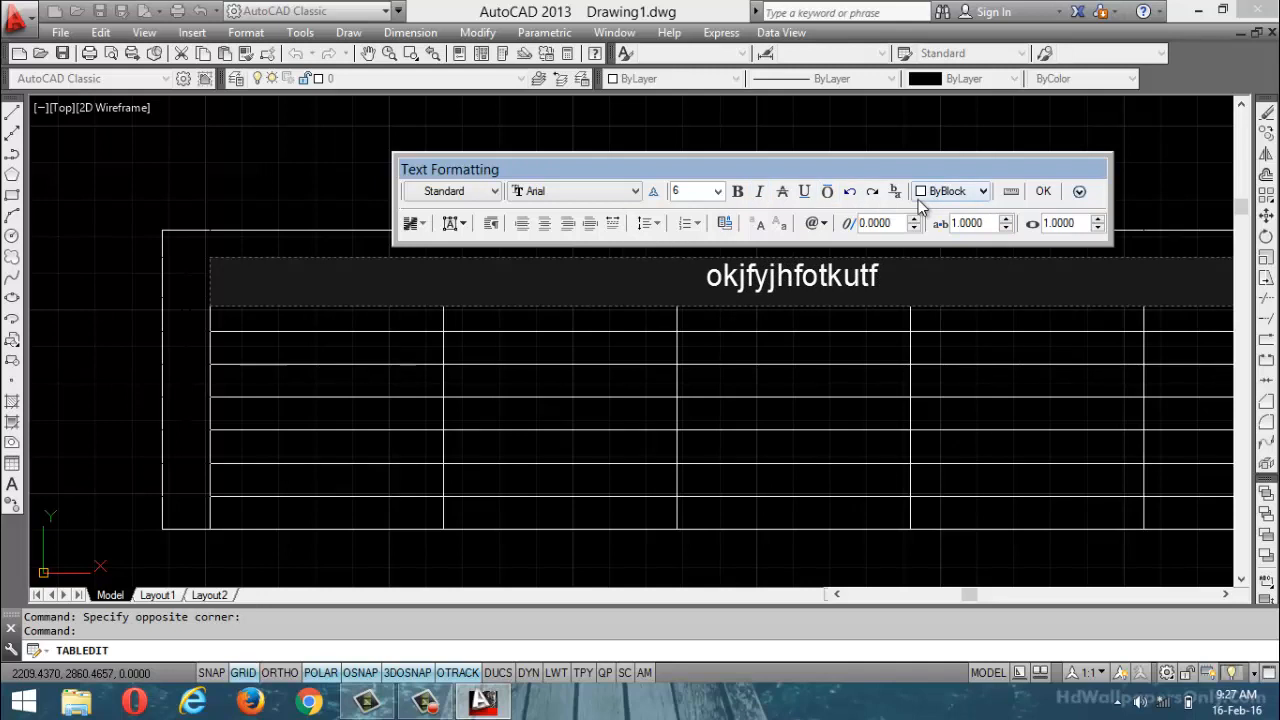
pyautogui.click(1045, 192)
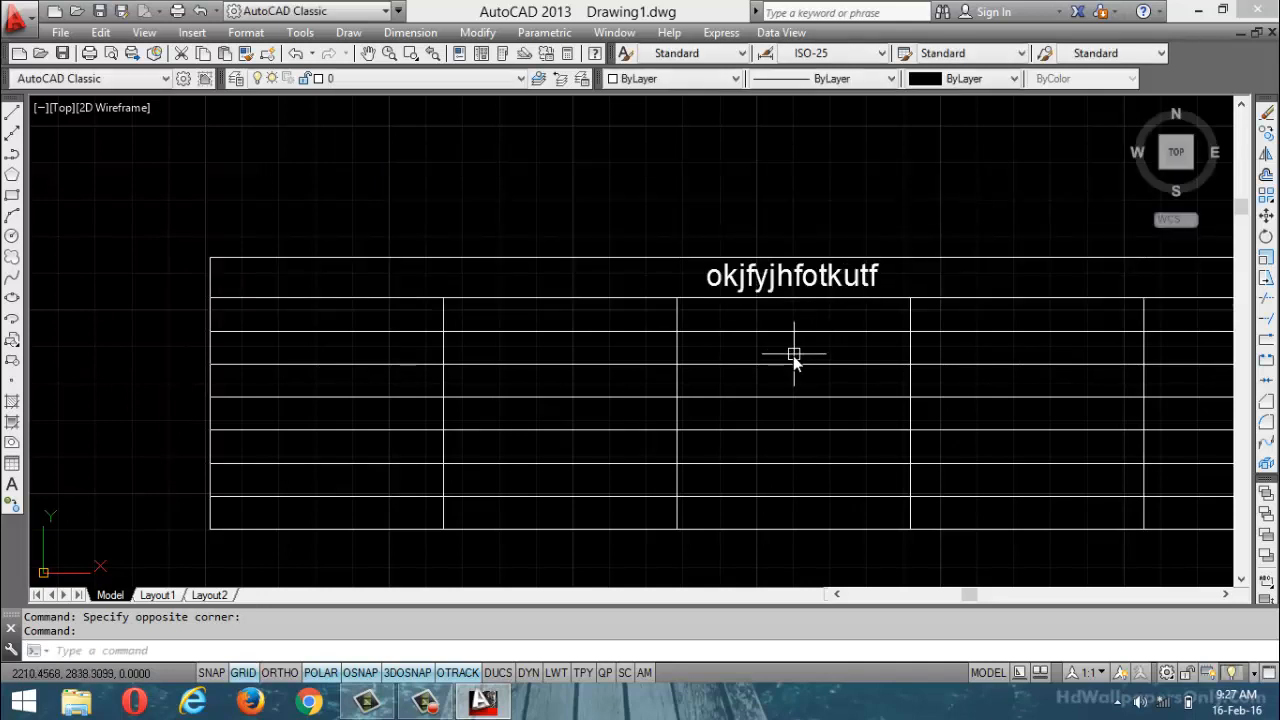
# Enter "fm,lh cv;k,h;v" in the first column of the table's second data row
pyautogui.doubleClick(352, 381)
pyautogui.write('fm,lh cv;k,h;v')
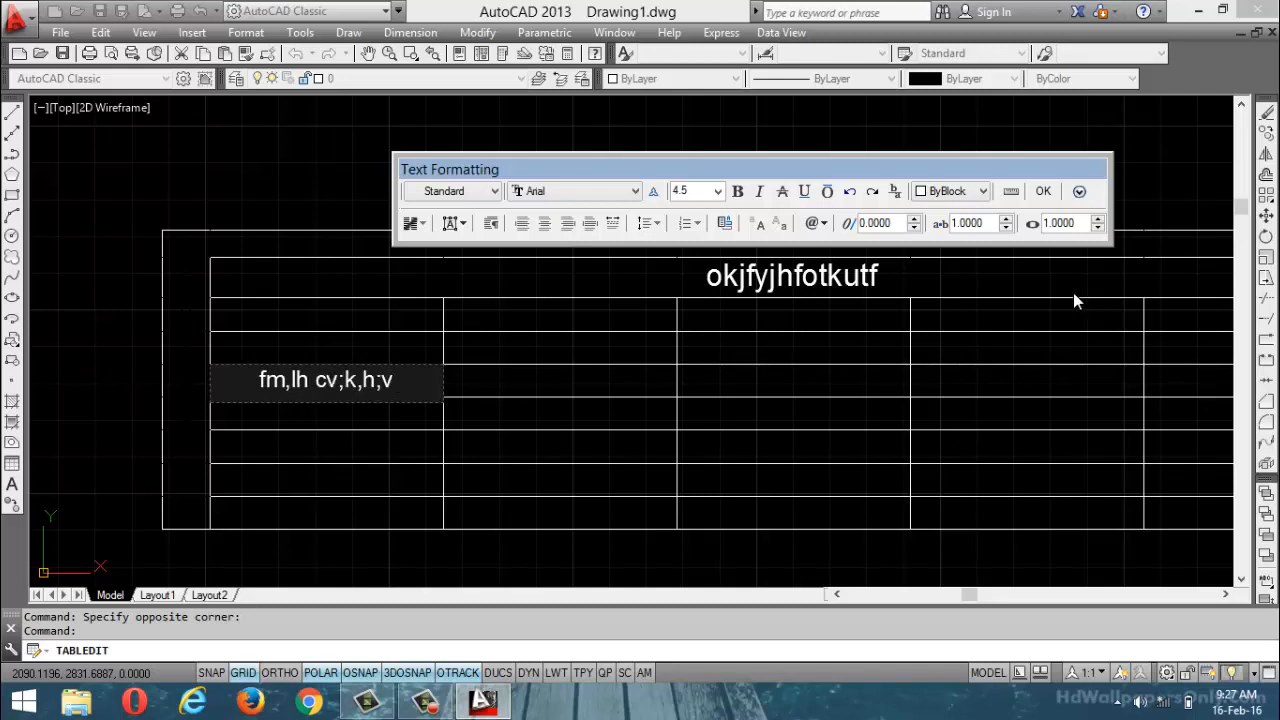
pyautogui.click(1043, 191)
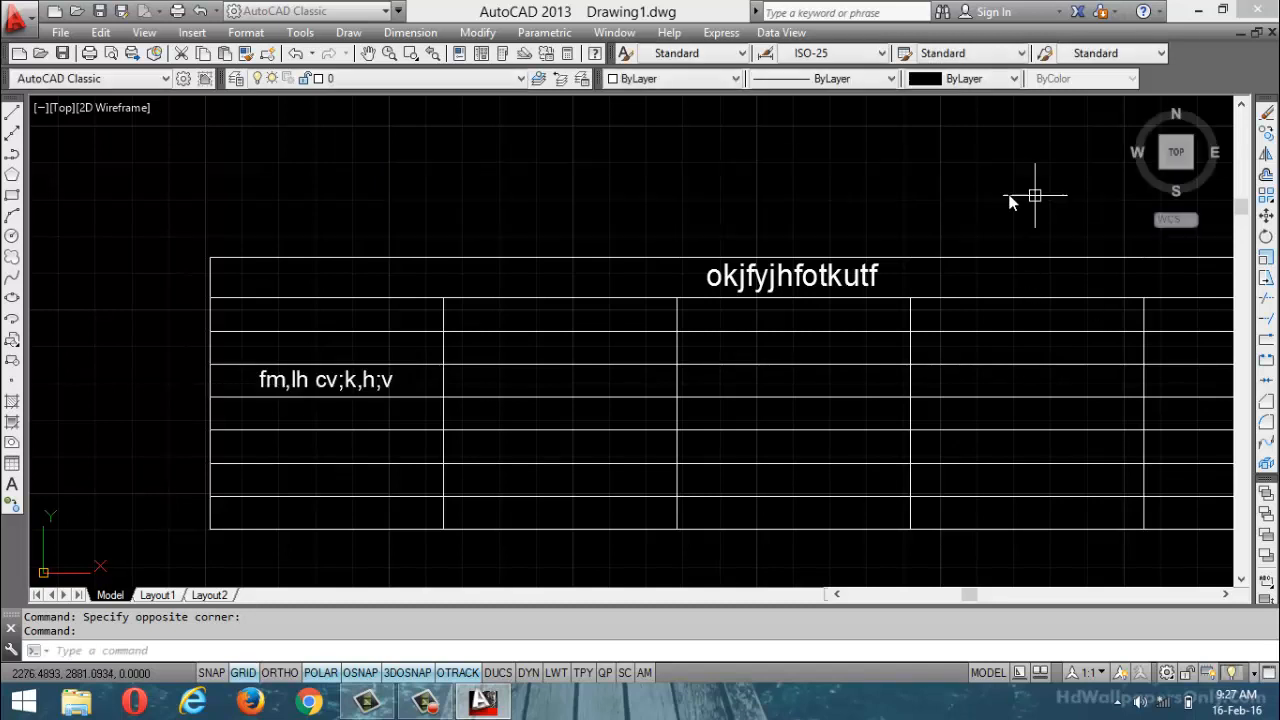
# Enter "cfnkh xkdfjh" in yellow text in the third column of the second data row
pyautogui.doubleClick(759, 385)
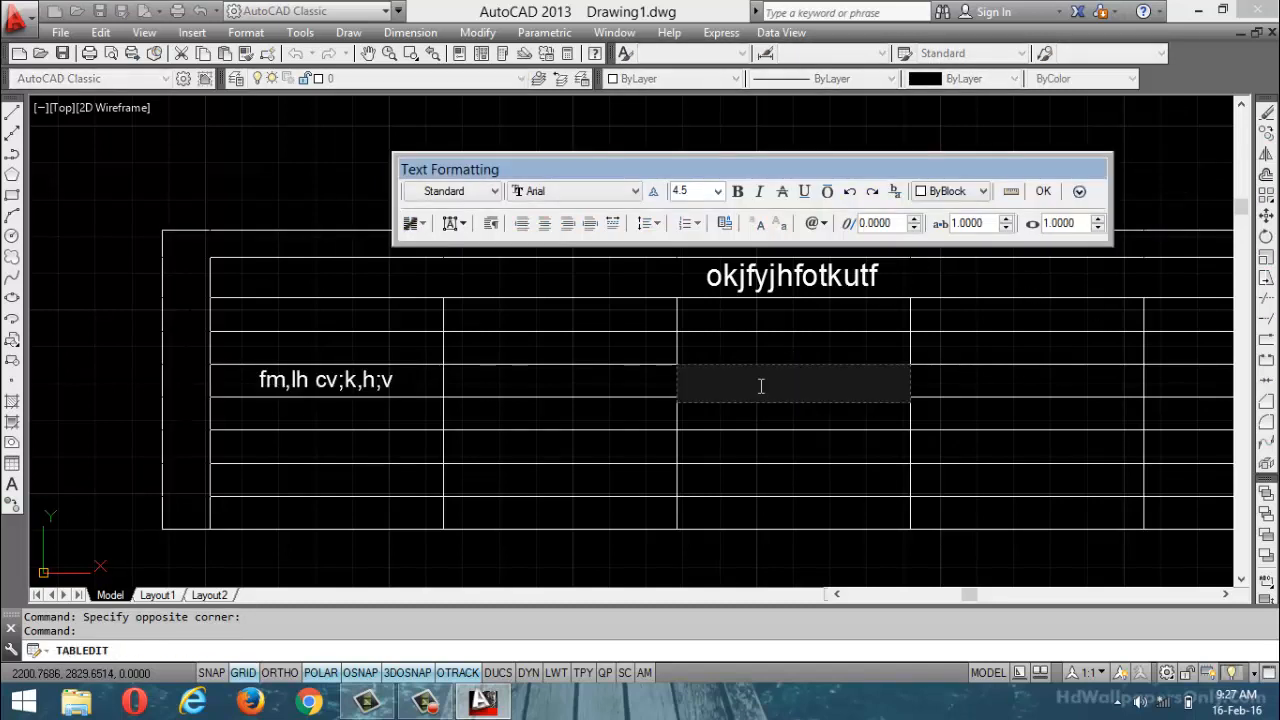
pyautogui.click(984, 191)
pyautogui.click(940, 255)
pyautogui.write('cfnkh xkdfjh')
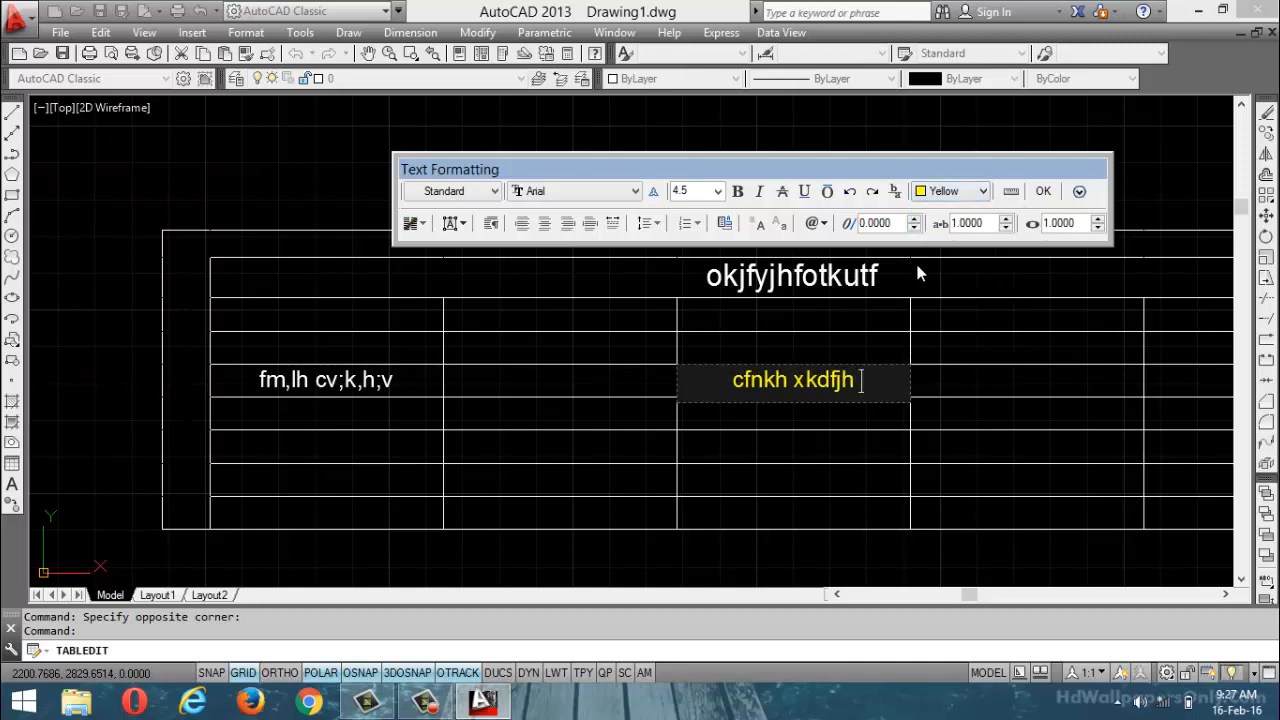
pyautogui.click(1043, 191)
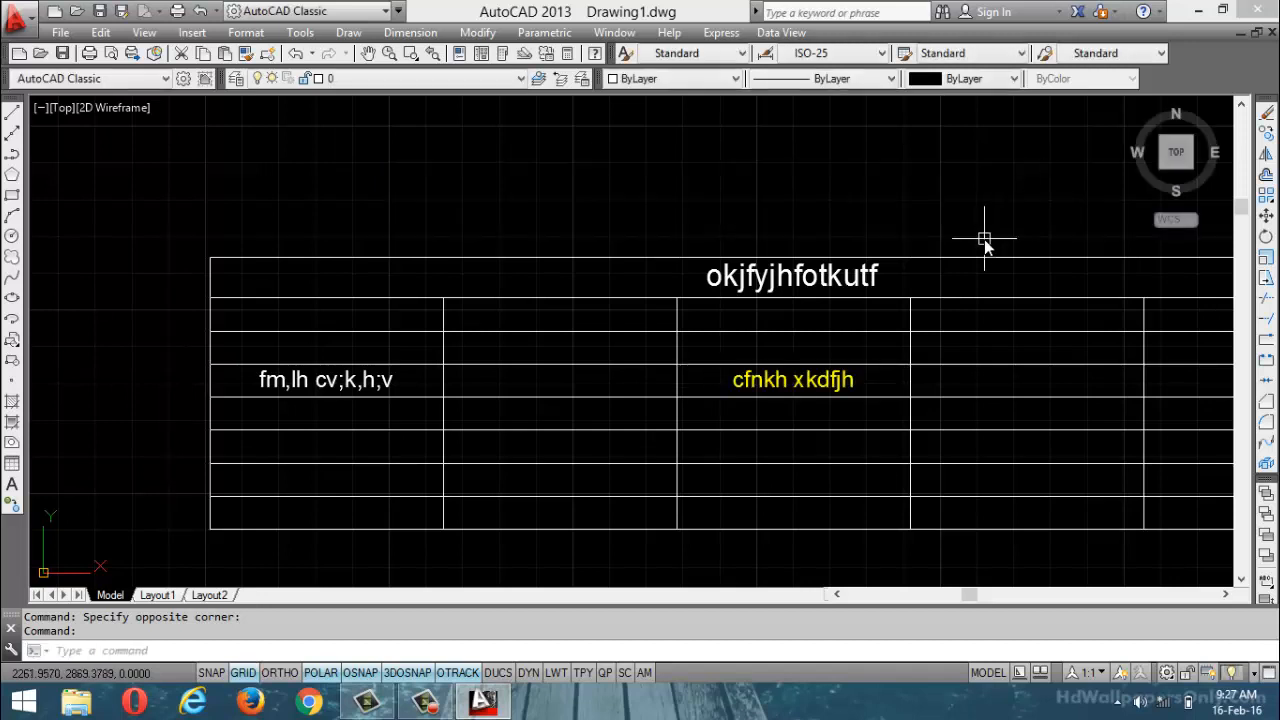
pyautogui.click(240, 32)
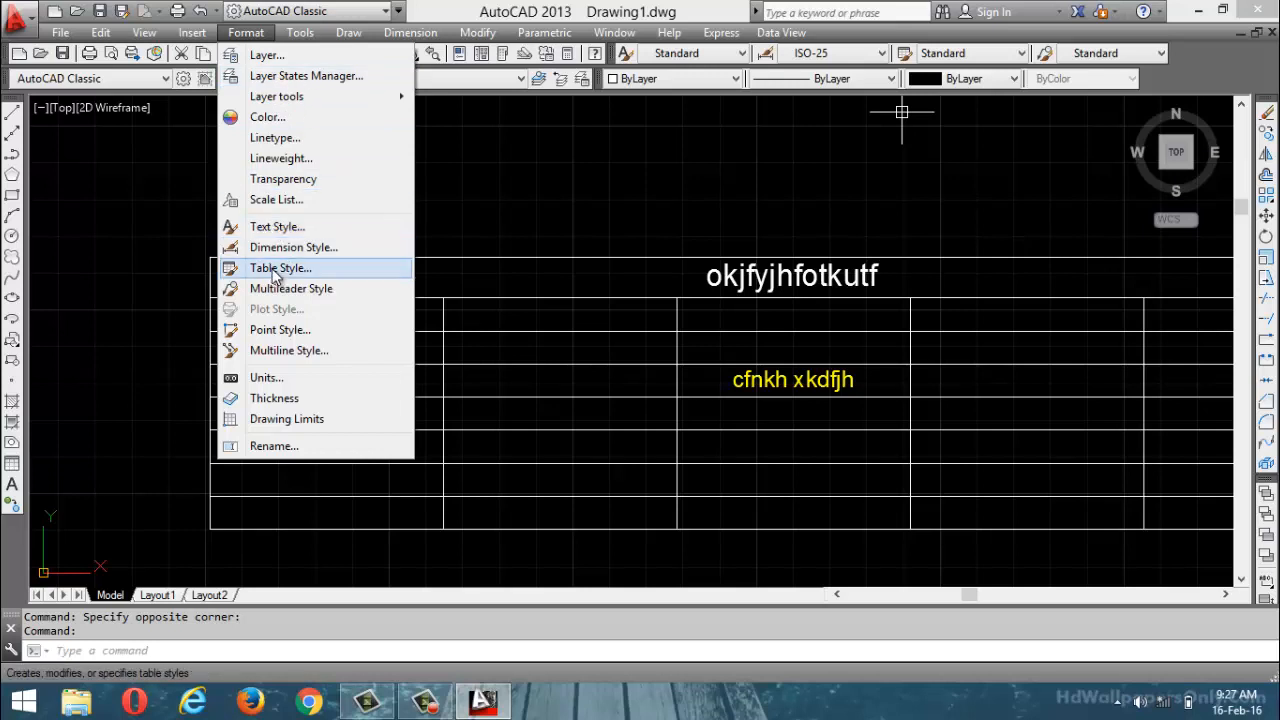
pyautogui.moveTo(545, 32)
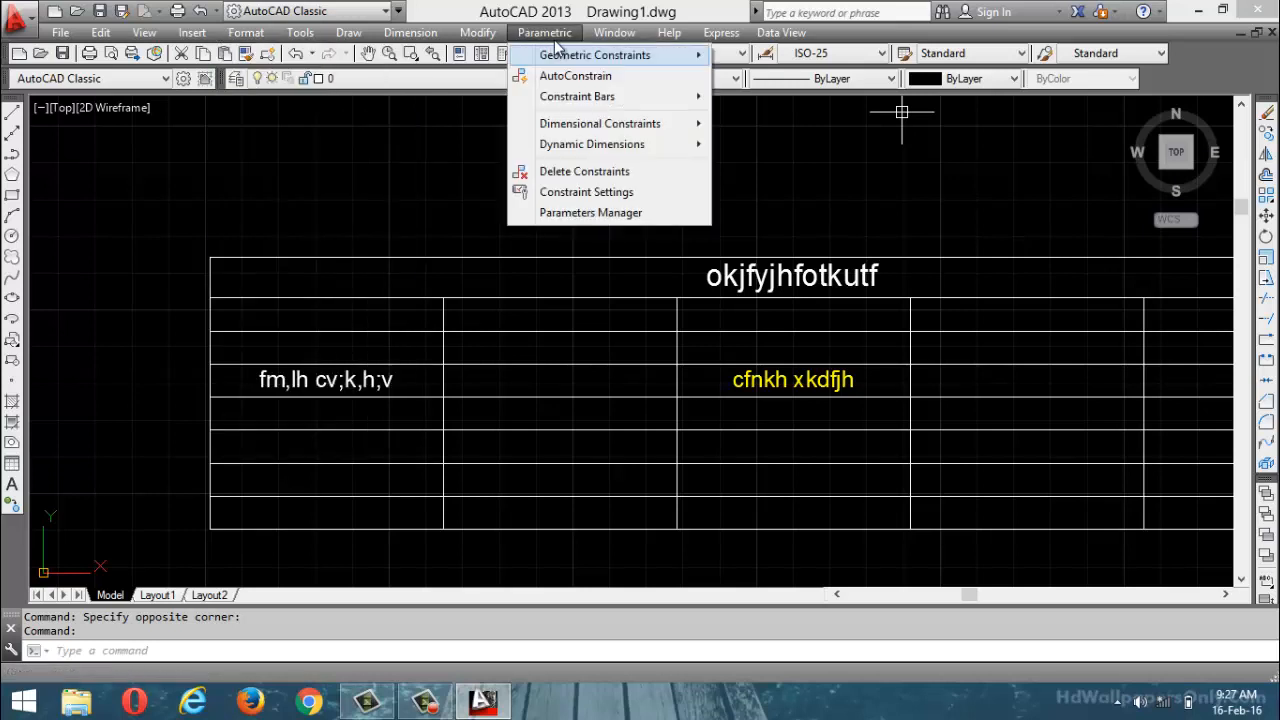
pyautogui.click(423, 131)
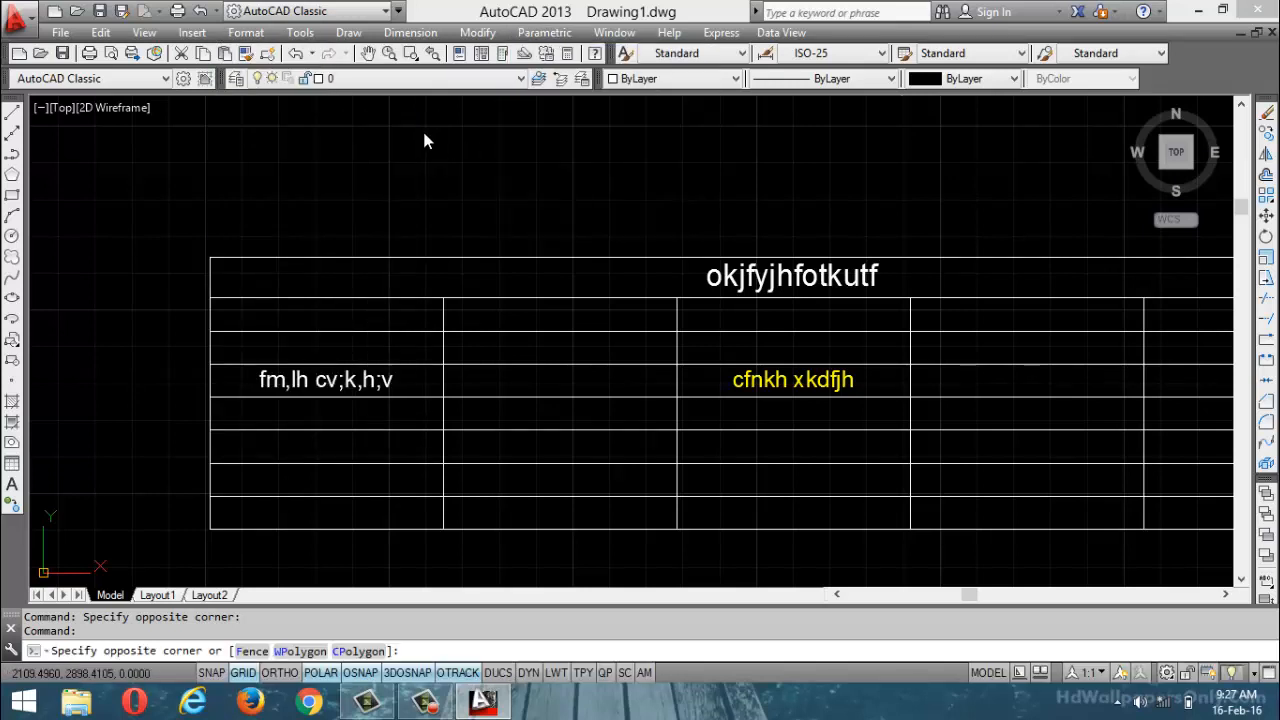
pyautogui.press('Escape')
# Insert a second empty table with 5 columns and 6 data rows above and to the left of the first table
pyautogui.click(348, 32)
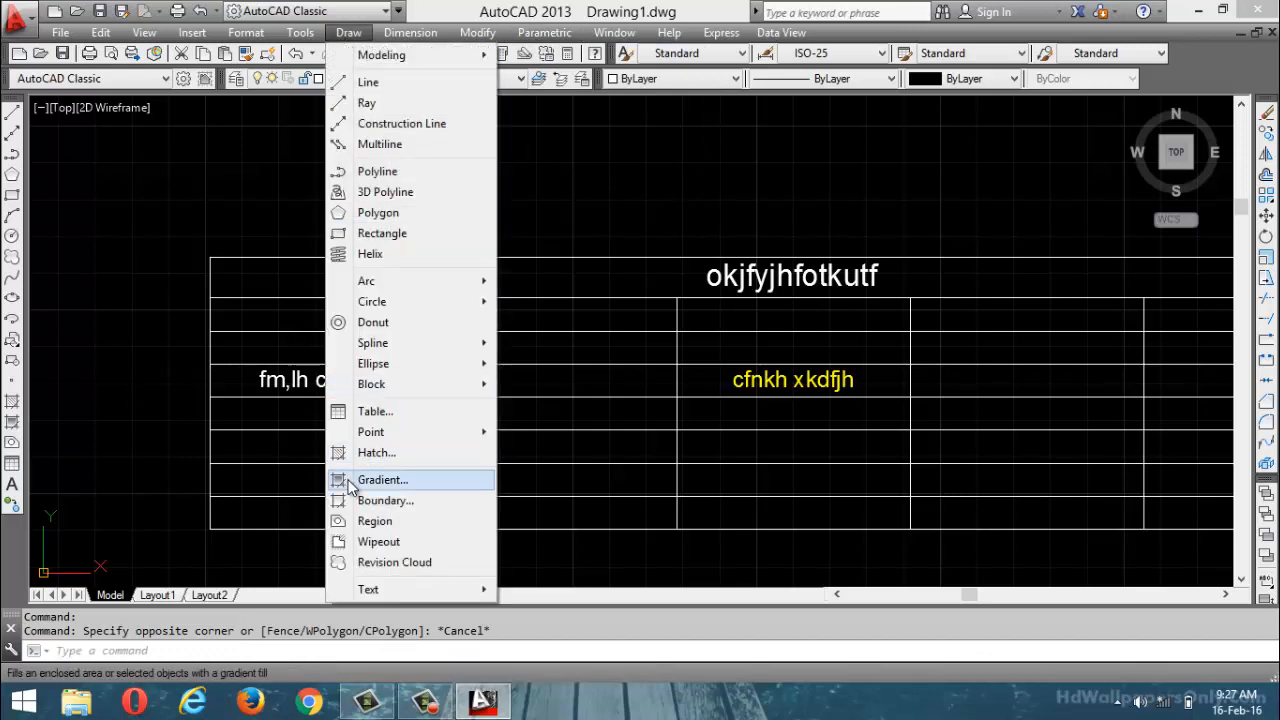
pyautogui.click(372, 411)
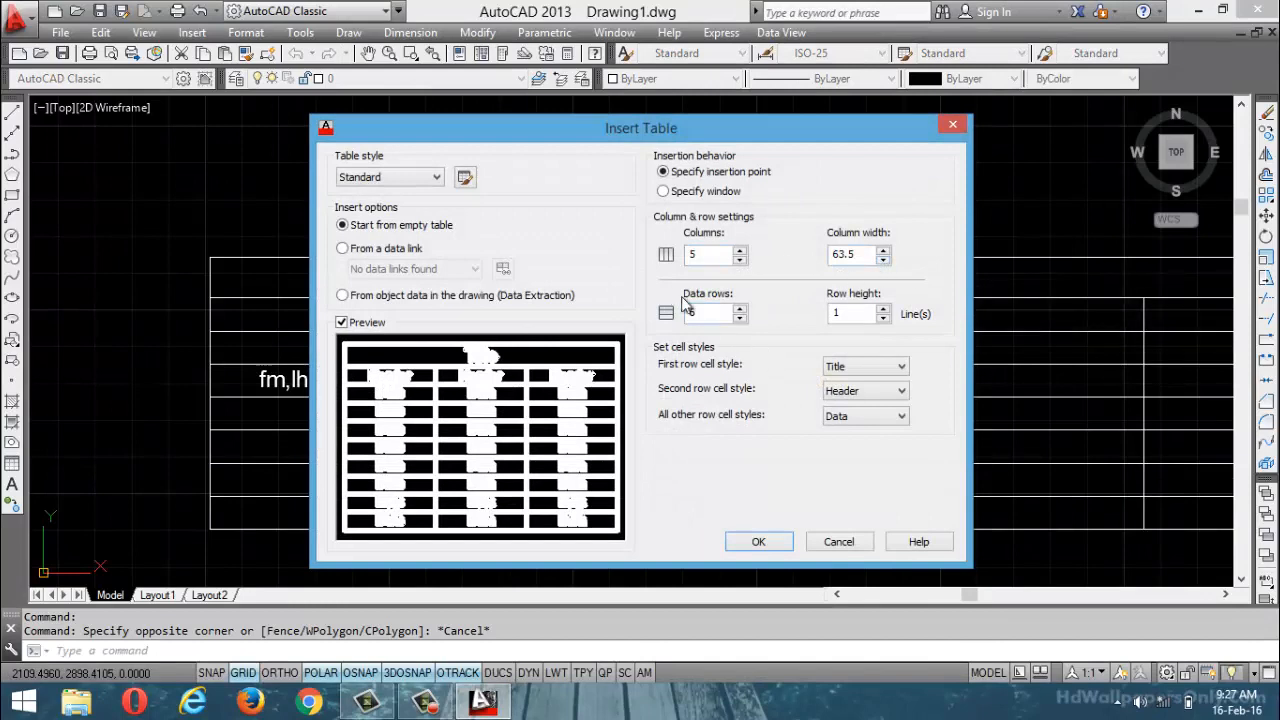
pyautogui.click(757, 544)
pyautogui.scroll(-6, 500, 330)
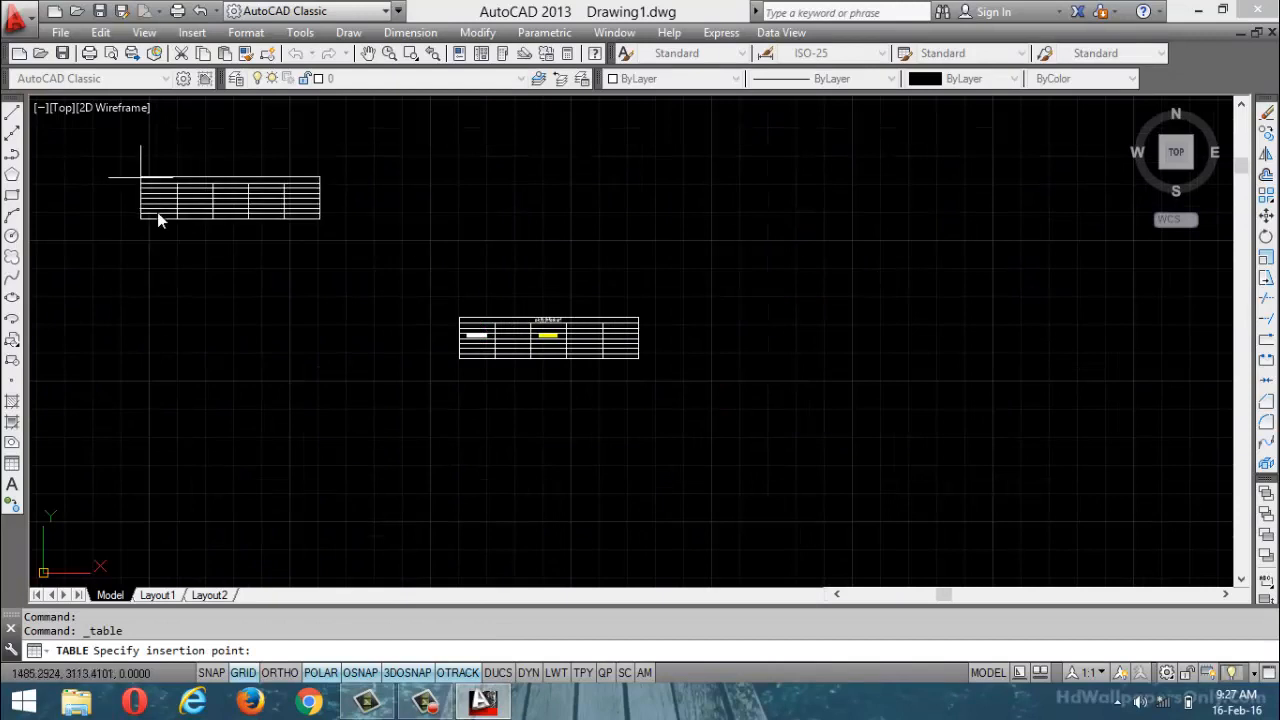
pyautogui.click(197, 218)
pyautogui.click(720, 169)
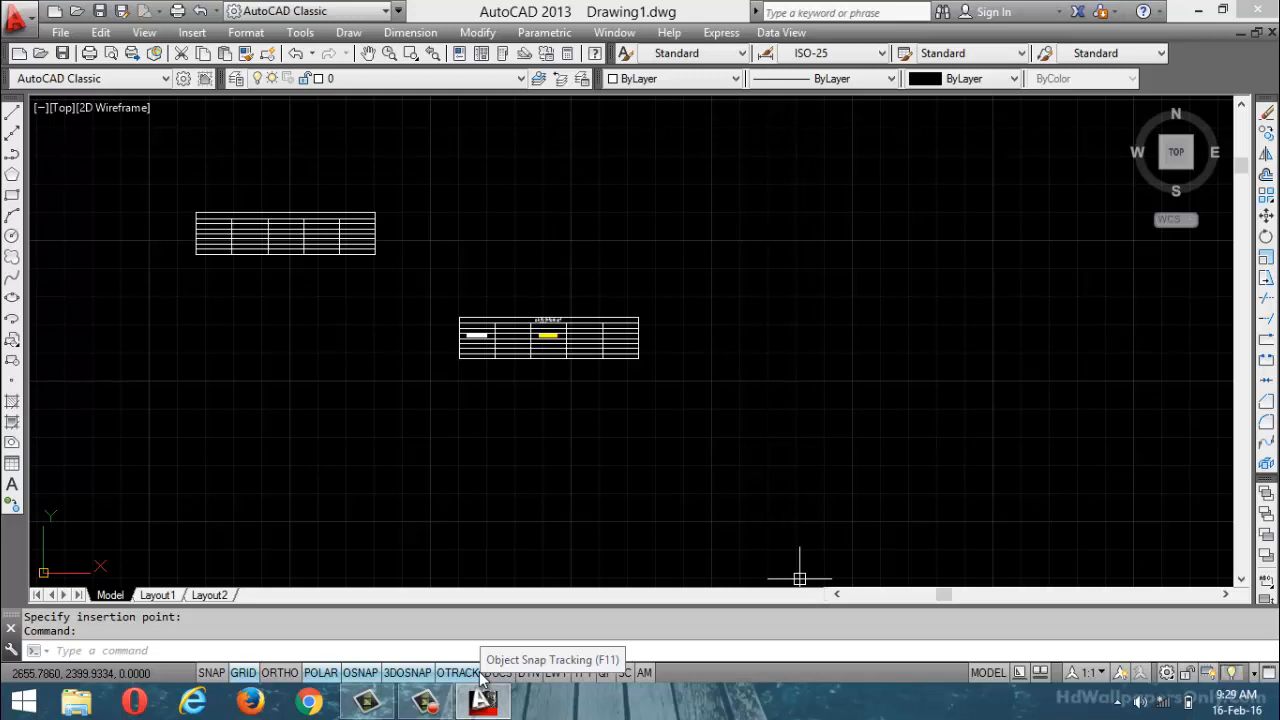
pyautogui.press('Escape')
pyautogui.press('Escape')
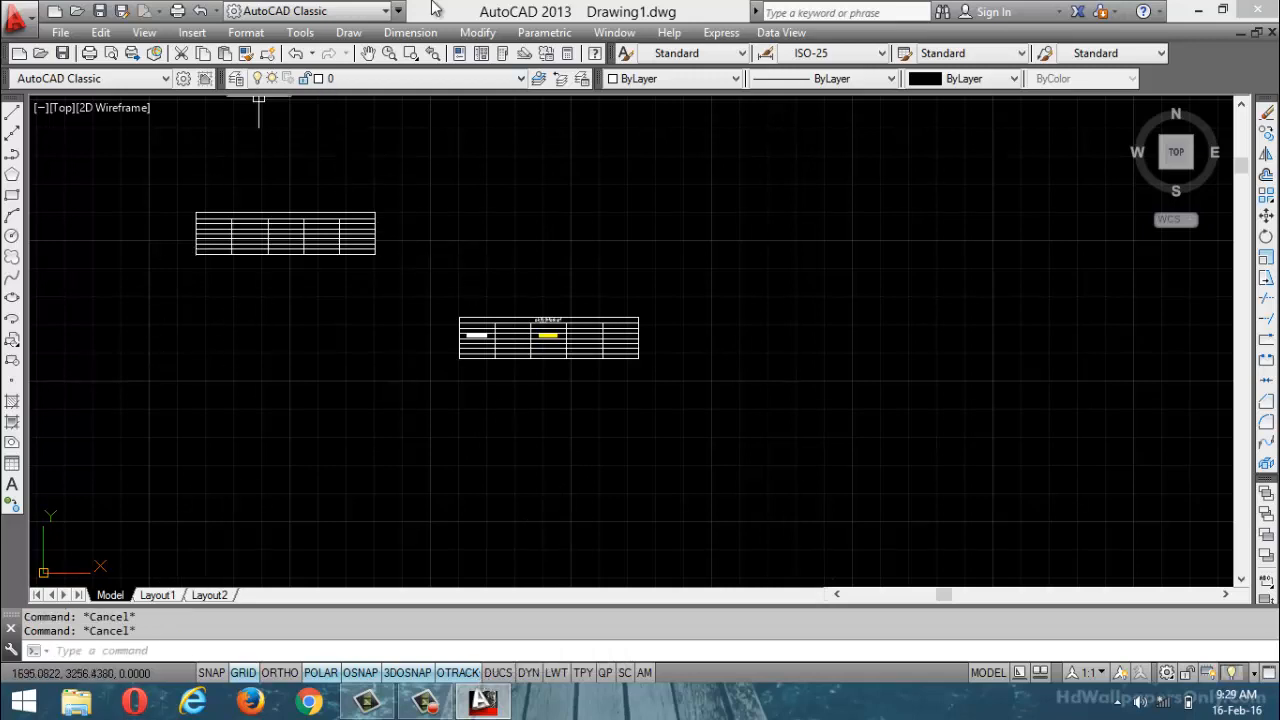
# Quit AutoCAD without saving the changes to Drawing1.dwg
pyautogui.click(1257, 9)
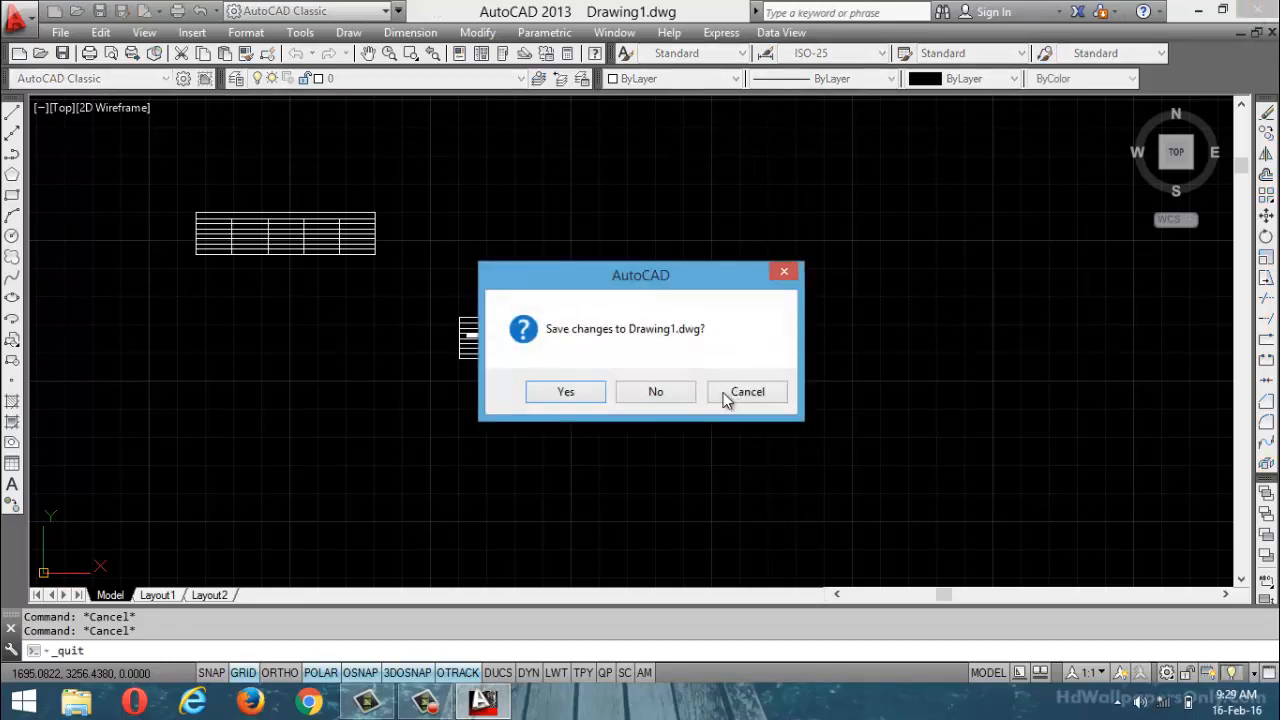
pyautogui.click(658, 397)
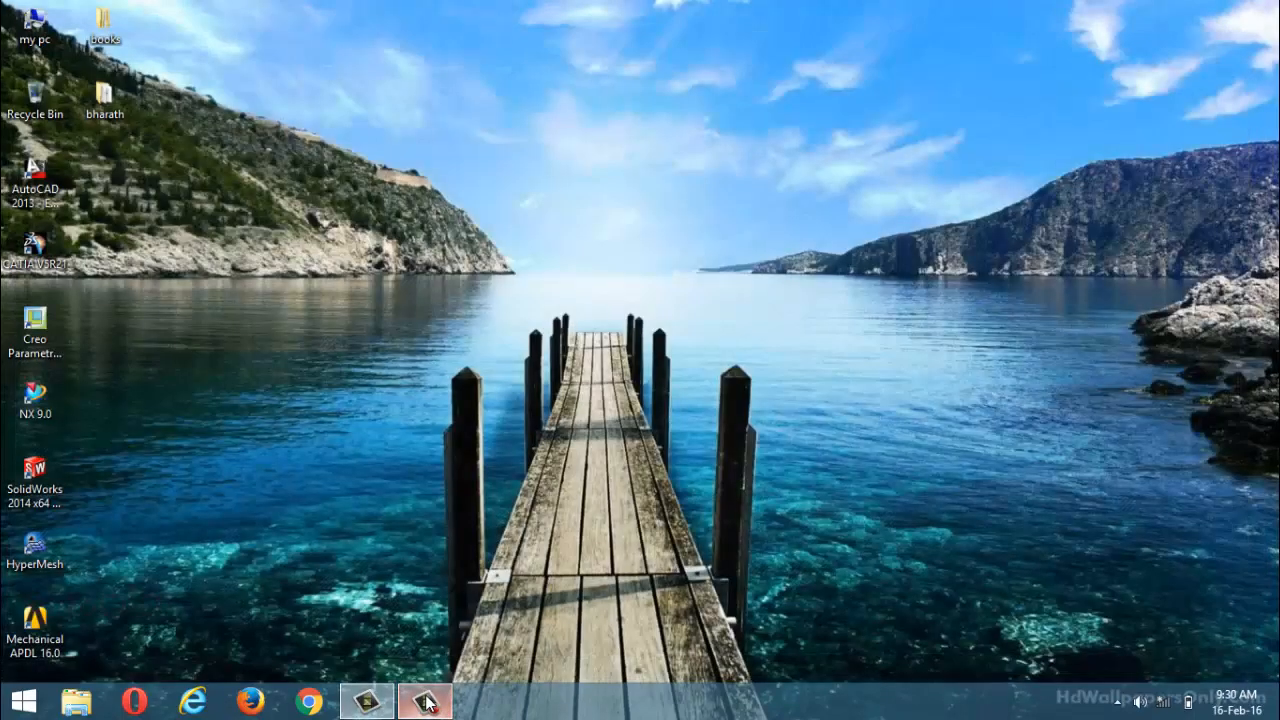
pyautogui.click(427, 703)
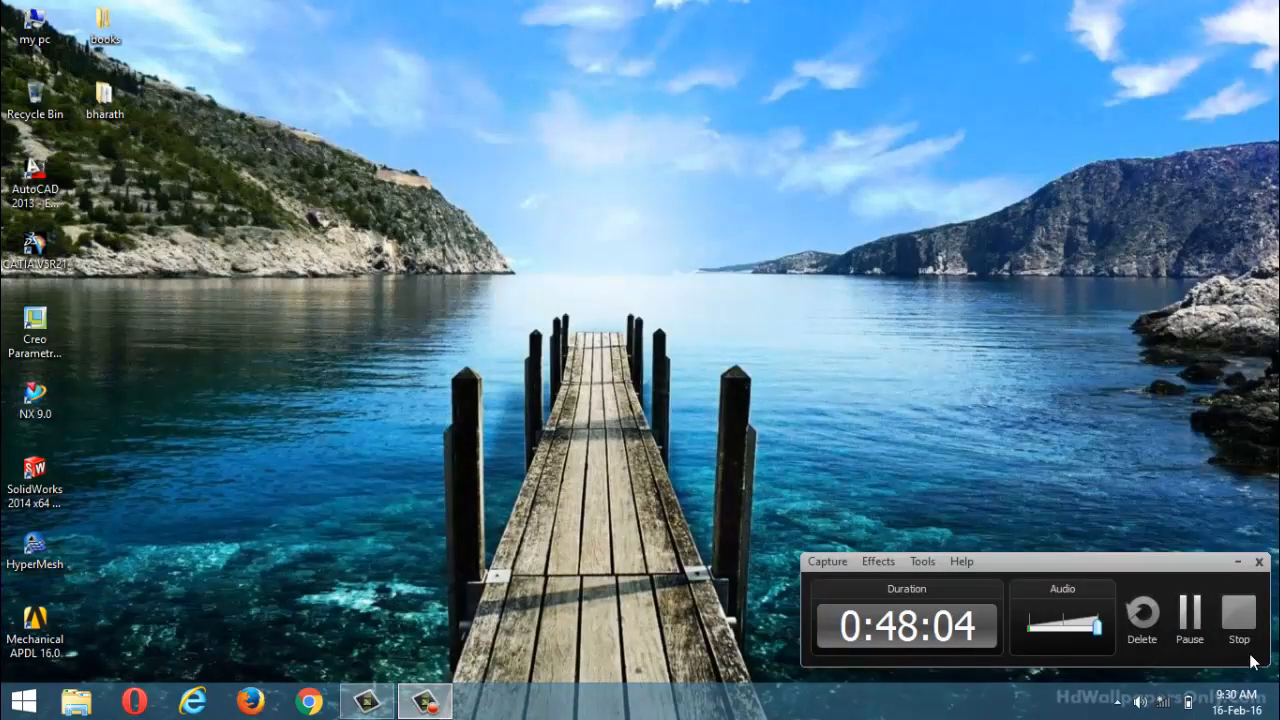